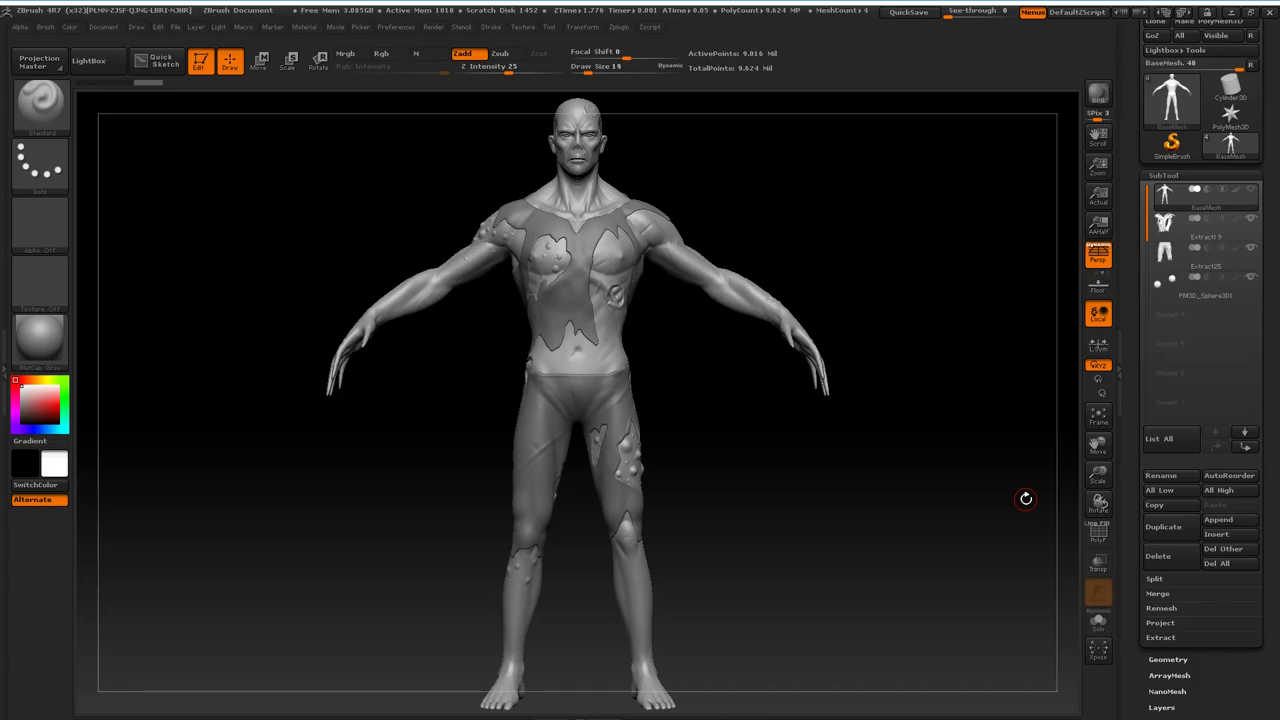
Step: Examine the sculpted character's torn shirt, trousers and exposed skin from the front
alt+drag(946, 384, 965, 472)
ctrl+right_drag(891, 294, 885, 425)
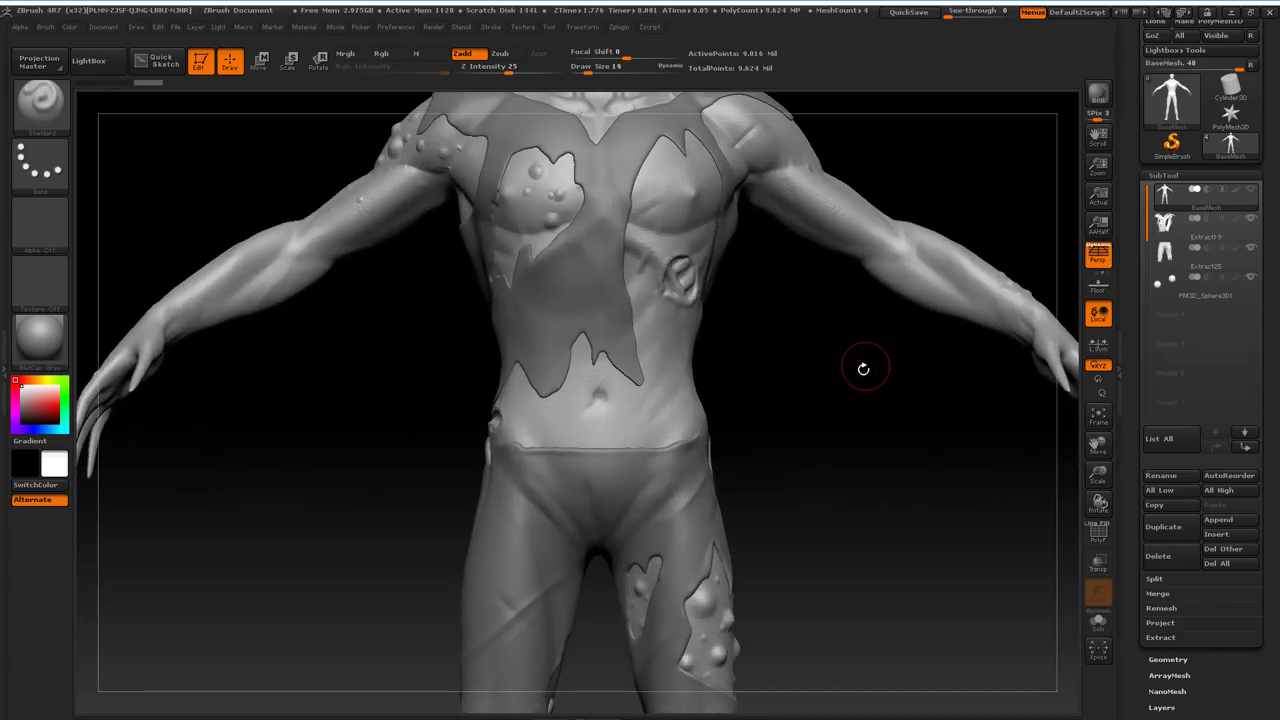
alt+drag(866, 366, 877, 433)
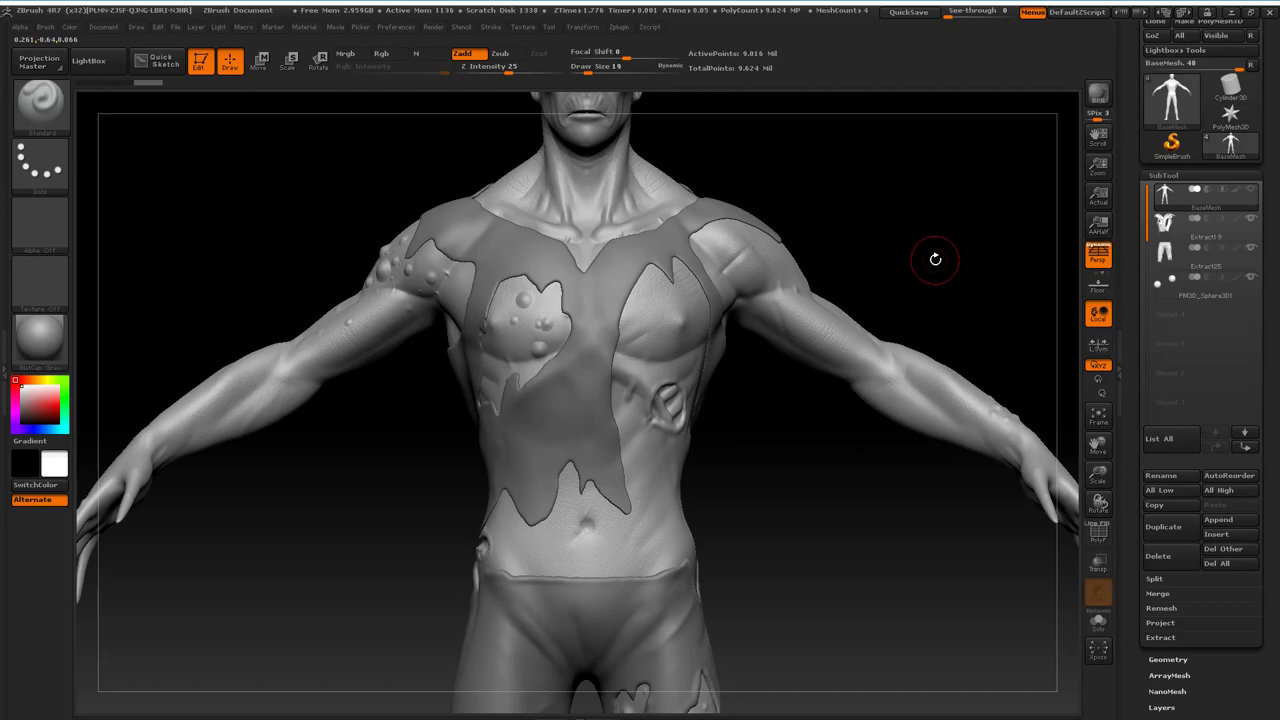
ctrl+right_drag(945, 296, 940, 270)
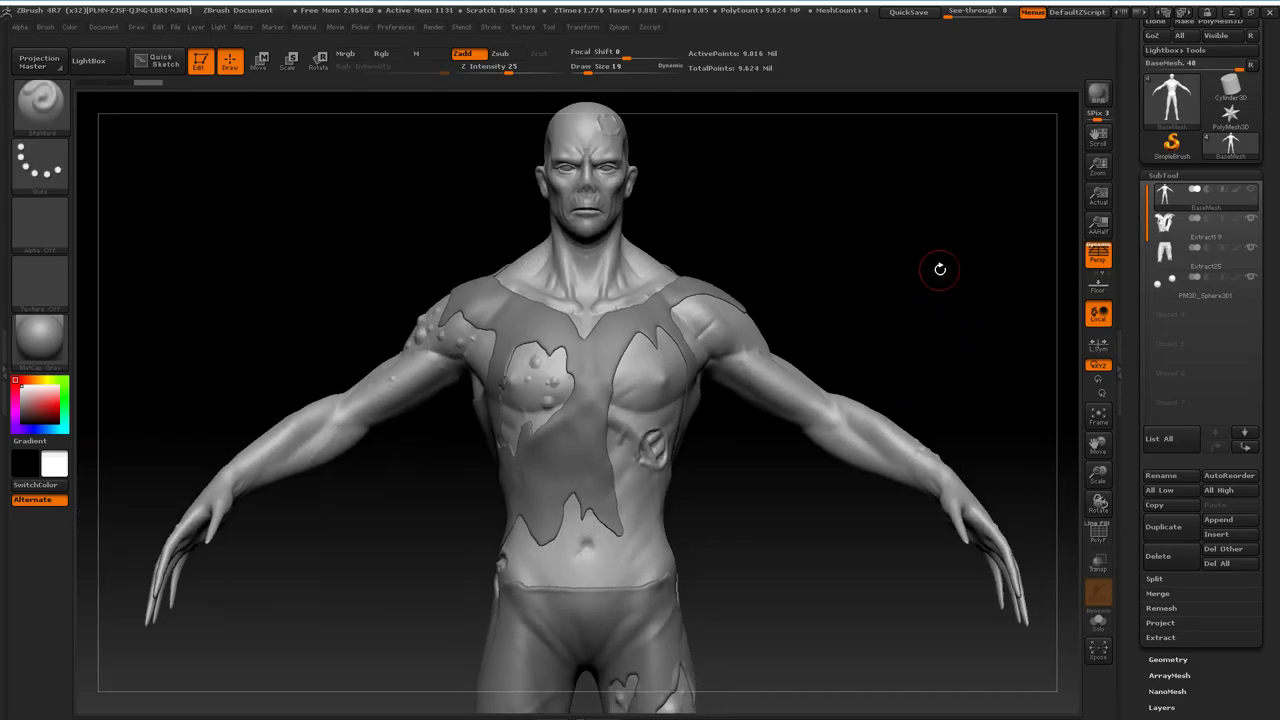
alt+right_drag(915, 331, 921, 247)
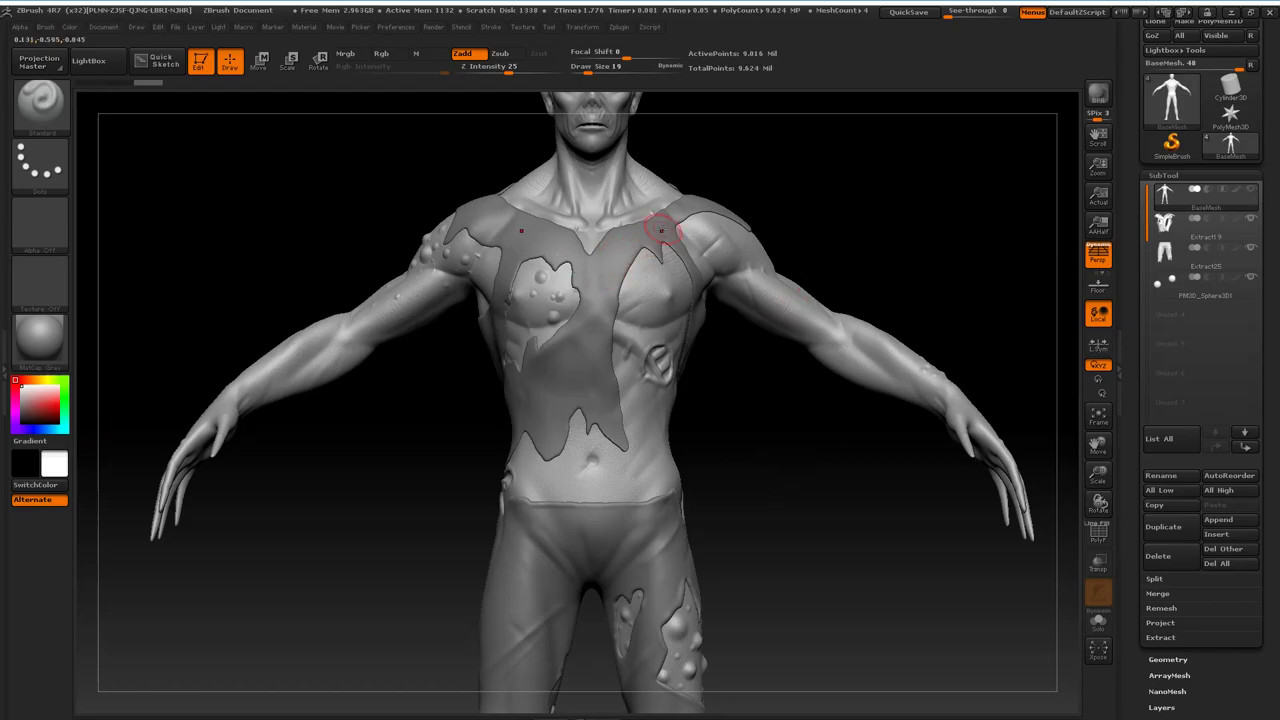
ctrl+right_drag(906, 272, 887, 248)
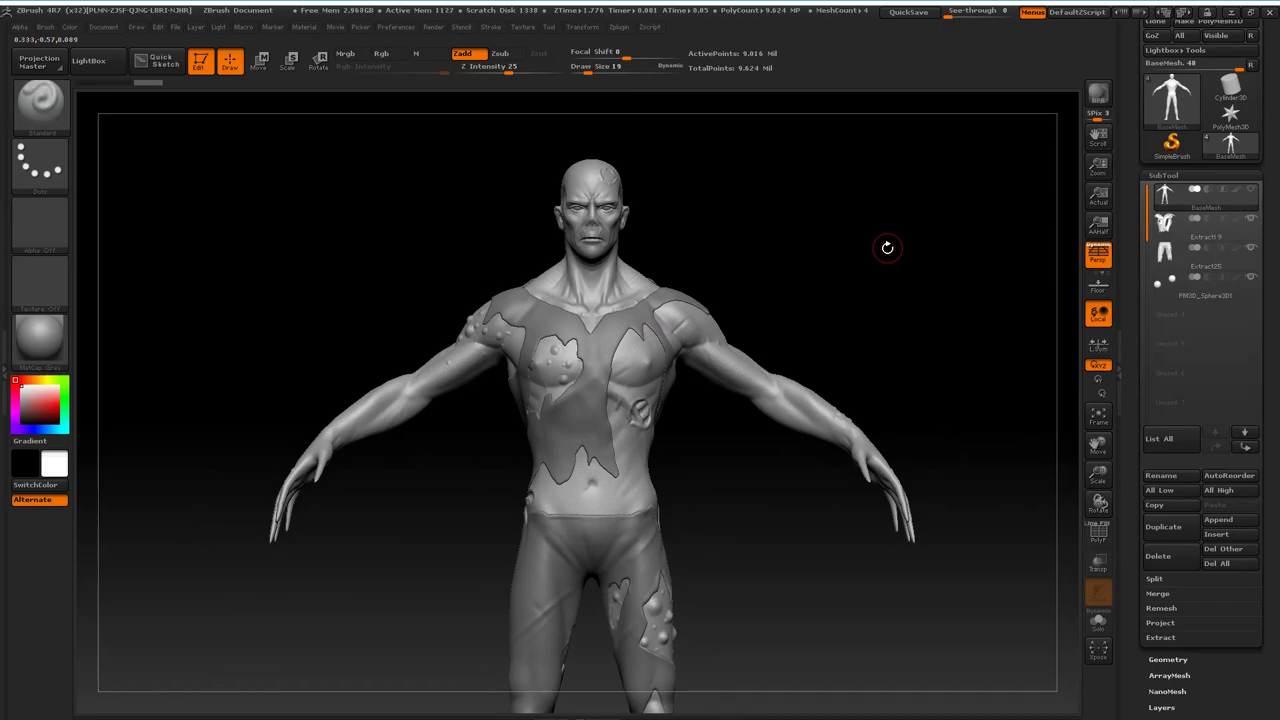
drag(854, 257, 900, 334)
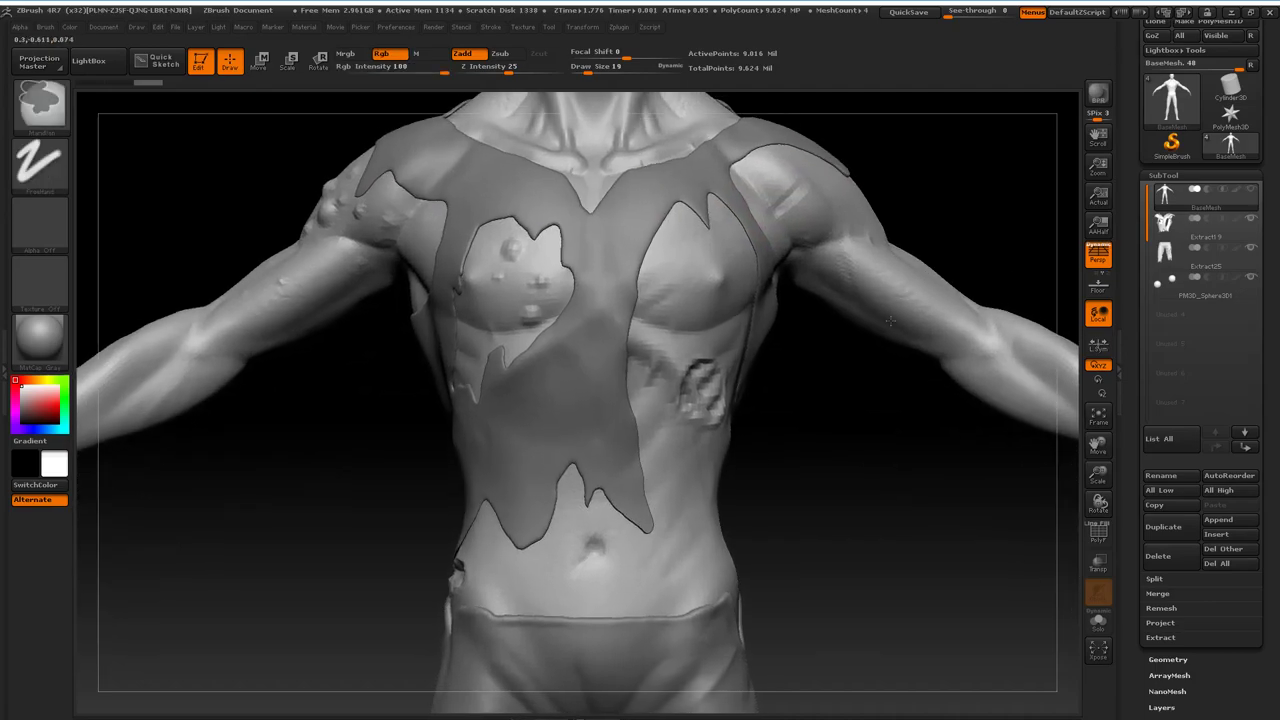
Step: Select the Extract19 shirt subtool, hide the body mesh and display the shirt's polyframe wireframe
ctrl+right_drag(890, 320, 866, 530)
click(1200, 229)
key(shift+f)
ctrl+right_drag(869, 367, 889, 404)
alt+right_drag(934, 352, 922, 545)
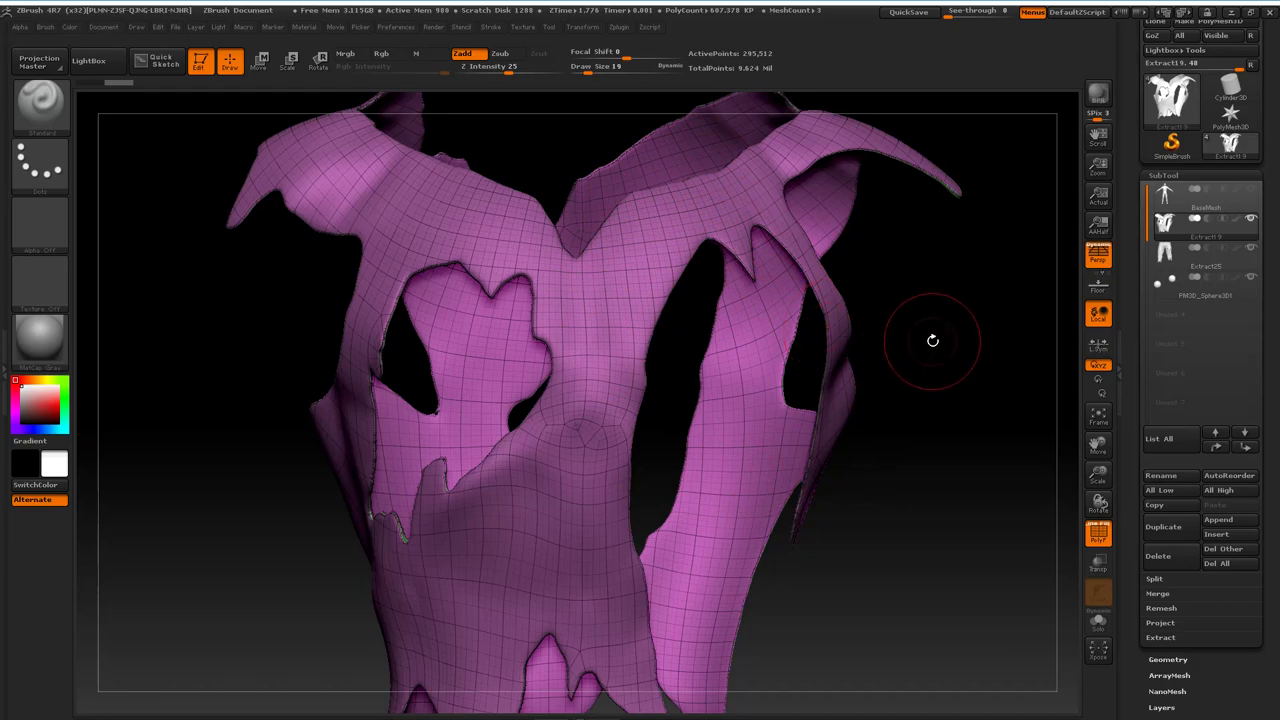
Step: Open the Geometry options for the shirt and examine its wireframe topology around the torn holes and hem
ctrl+right_drag(943, 394, 923, 359)
alt+right_drag(931, 514, 919, 355)
drag(919, 354, 920, 354)
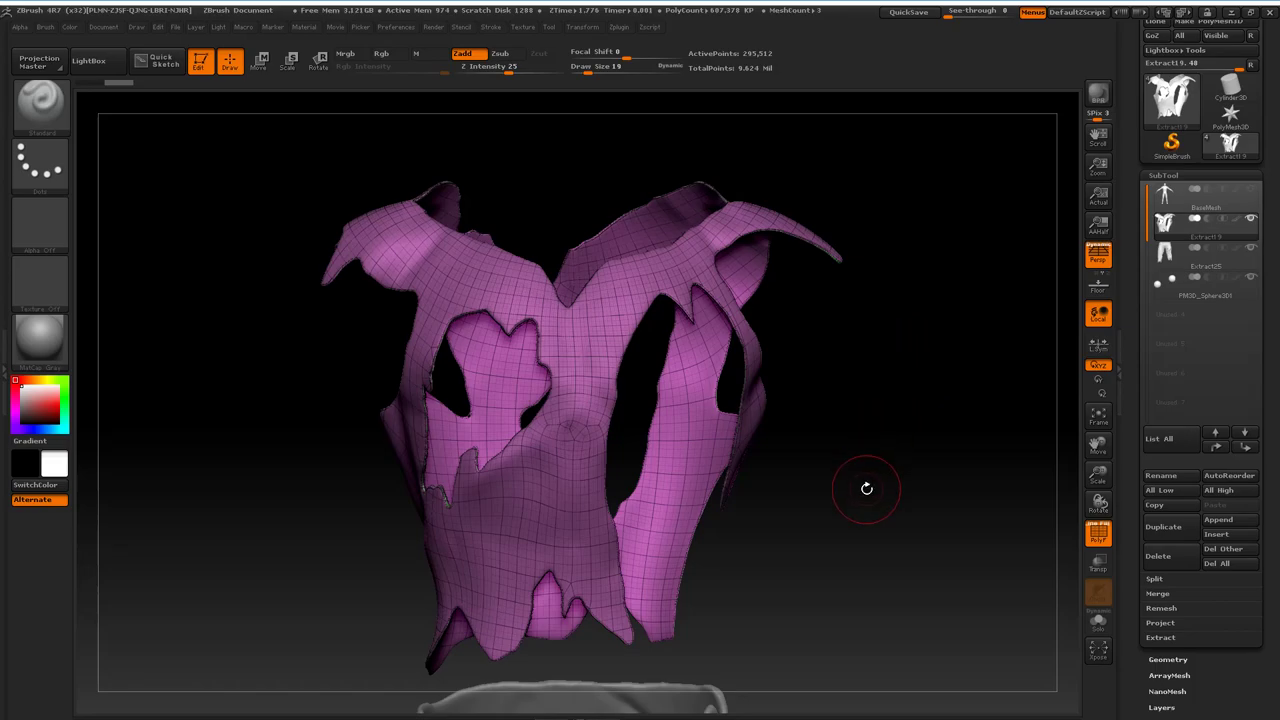
alt+drag(866, 486, 869, 394)
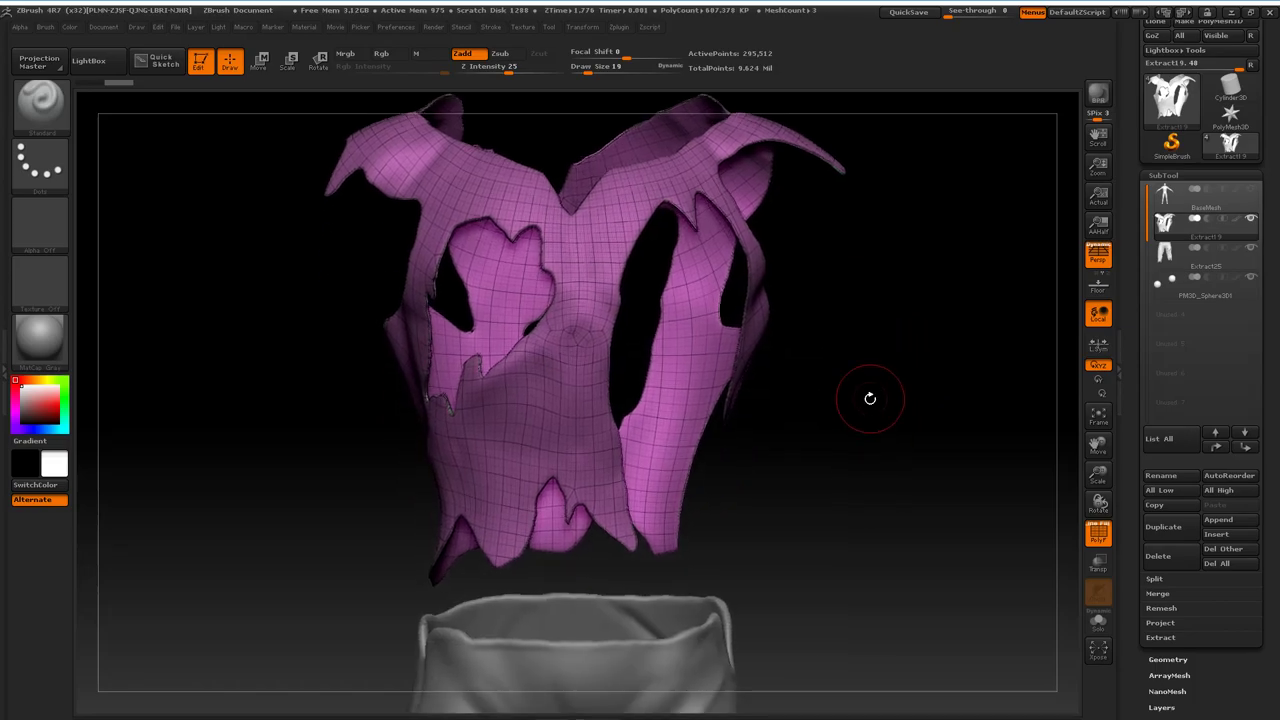
click(1168, 660)
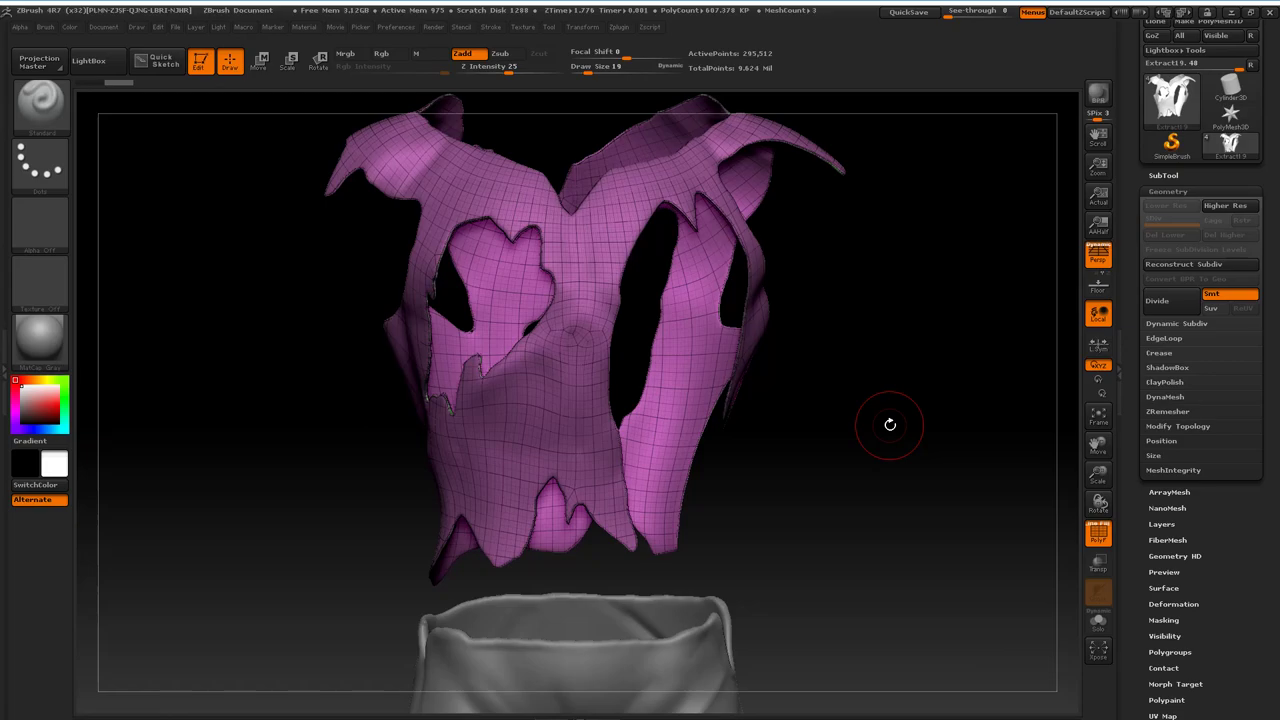
alt+drag(877, 369, 882, 457)
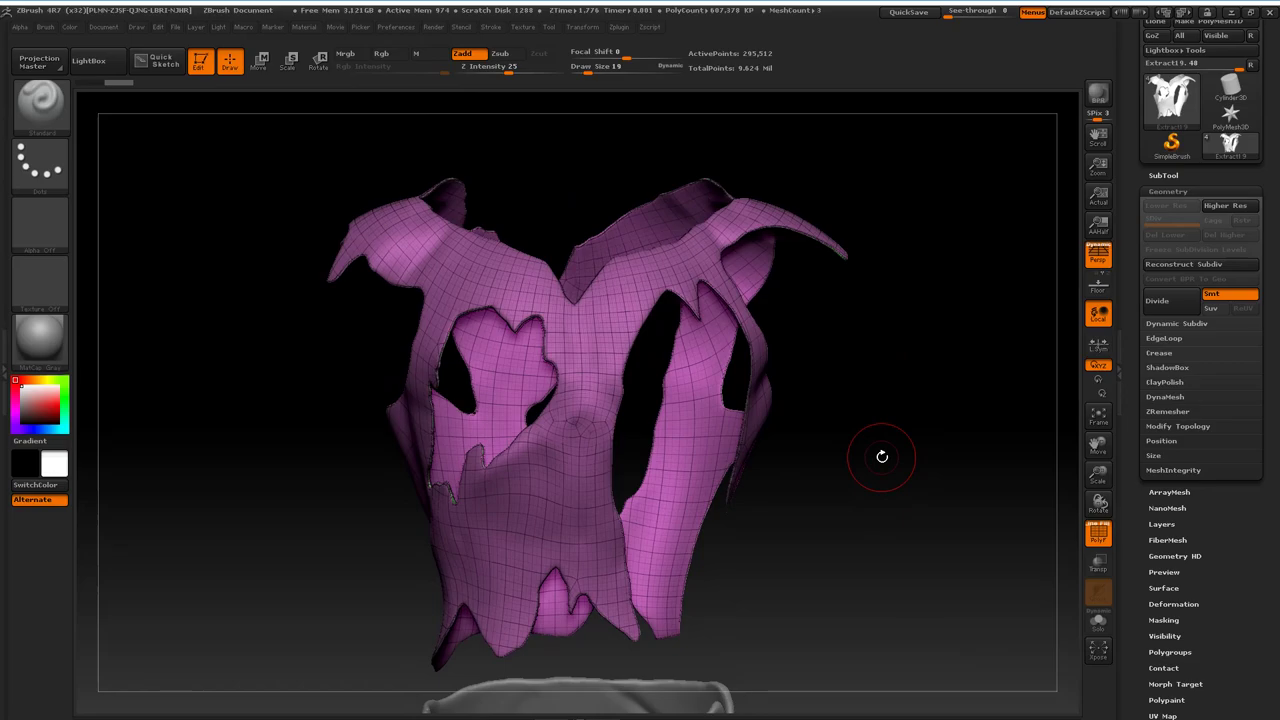
alt+drag(878, 523, 884, 458)
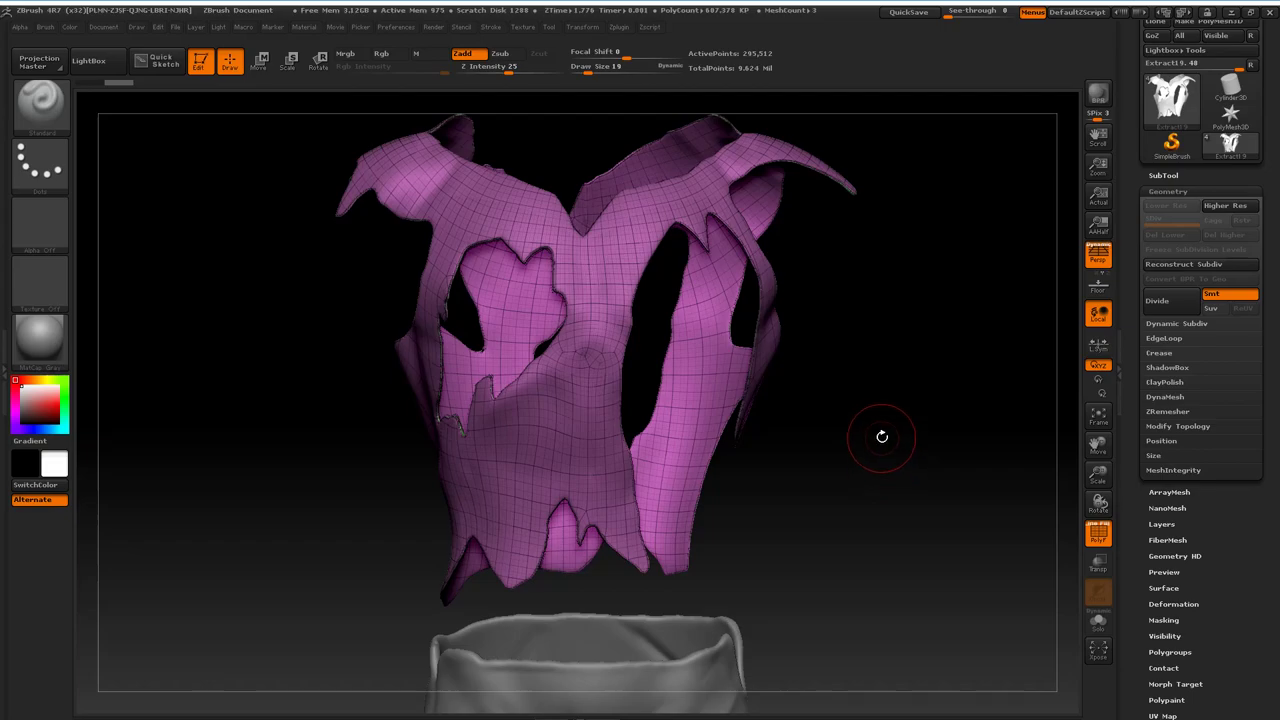
alt+drag(881, 405, 911, 410)
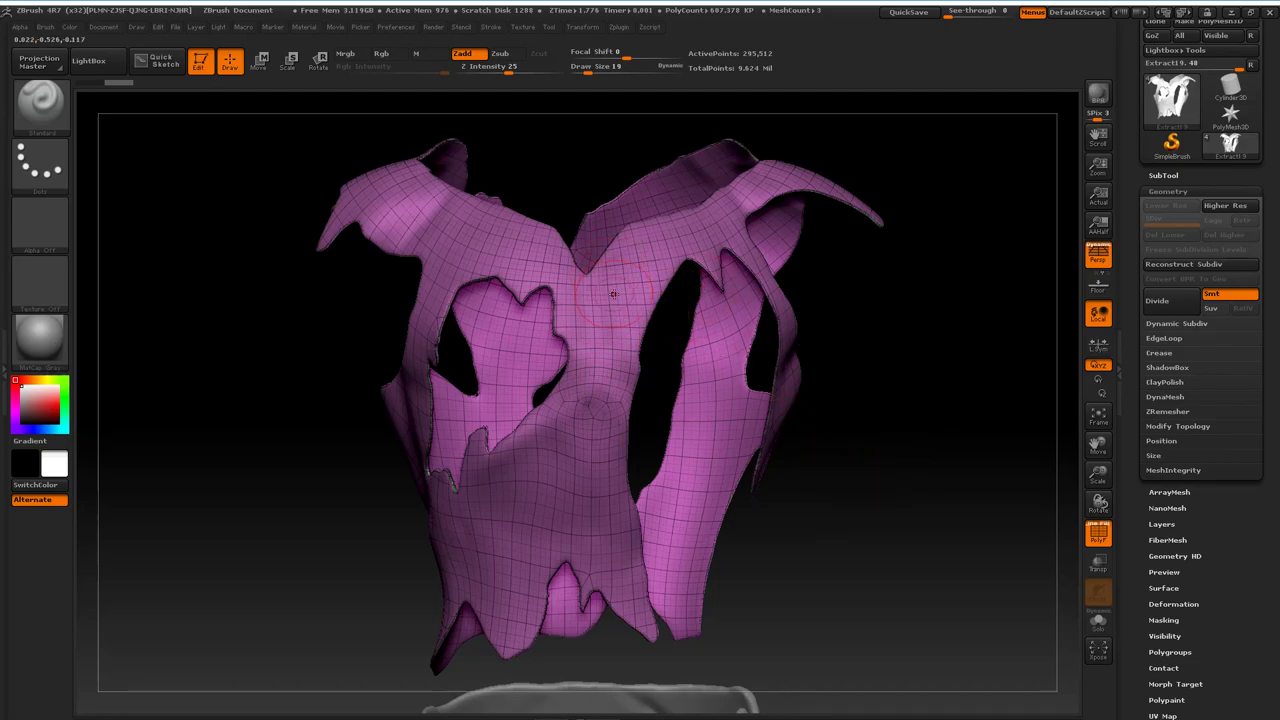
mouse_move(914, 357)
mouse_down()
mouse_move(877, 363)
mouse_move(913, 360)
mouse_up()
Step: Switch to Maya and import Shirt_low.OBJ into the empty scene
key(alt+Tab)
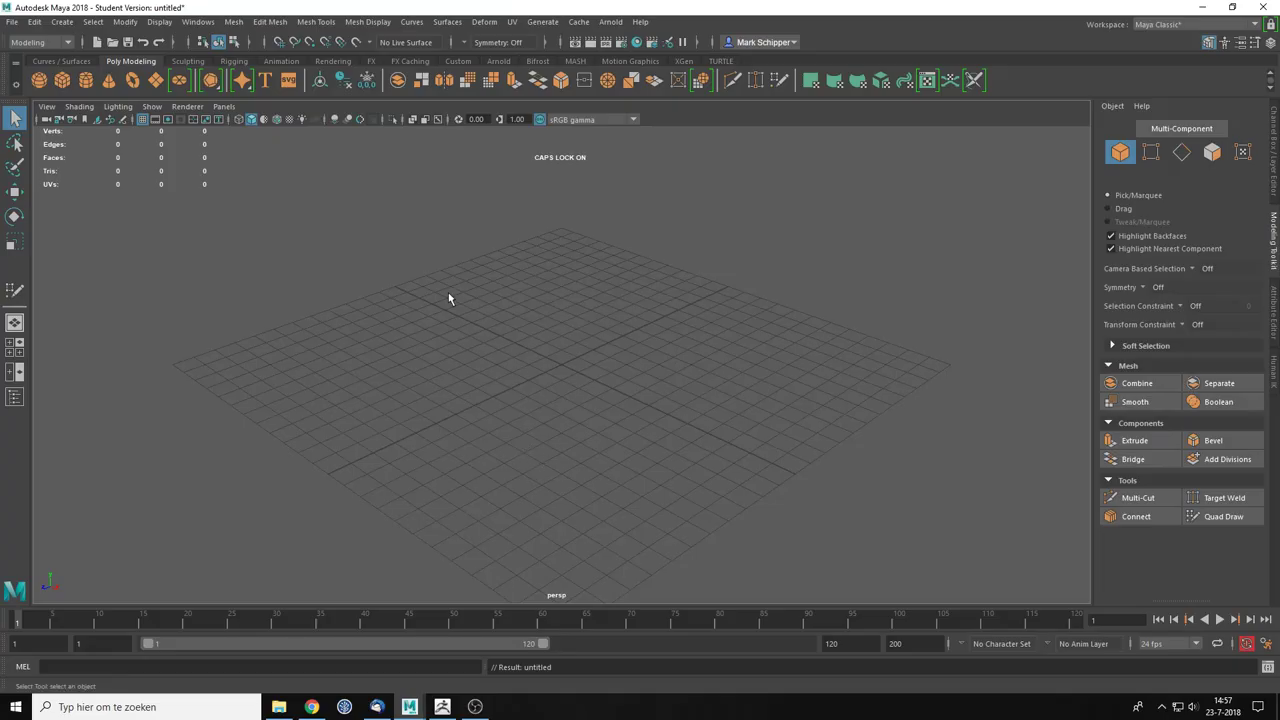
click(12, 22)
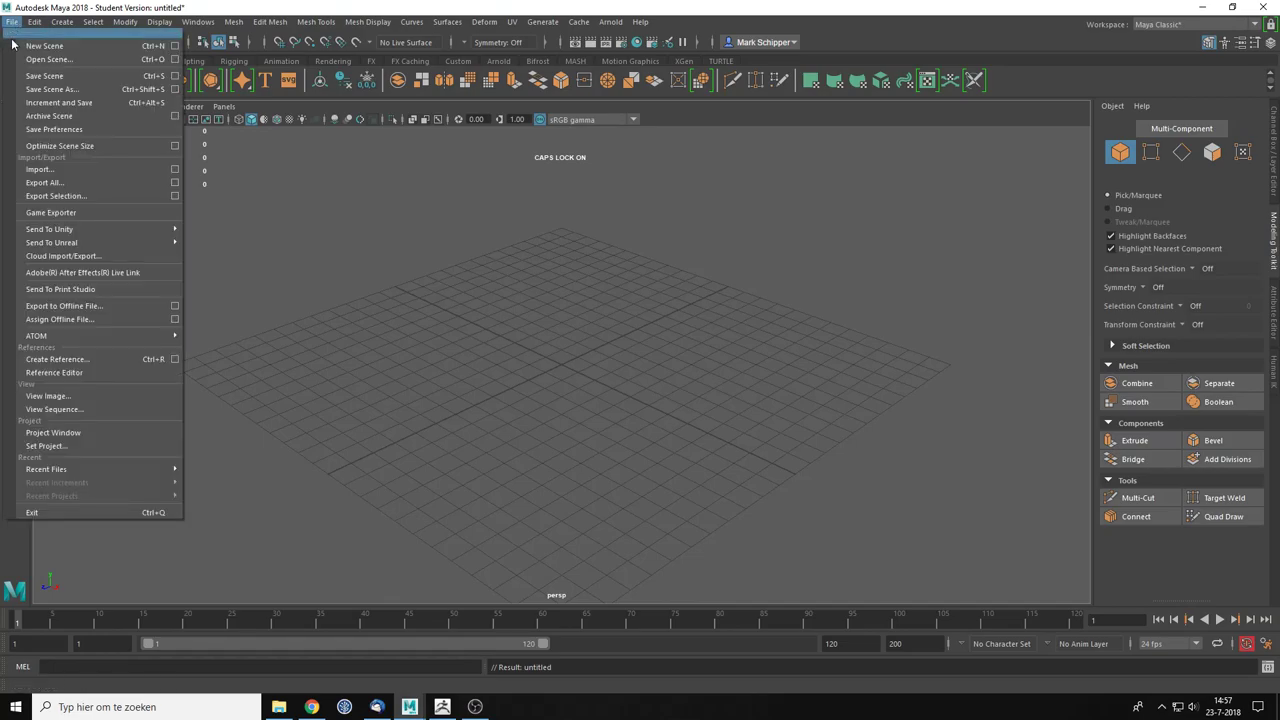
click(70, 169)
click(395, 289)
click(391, 300)
double_click(391, 300)
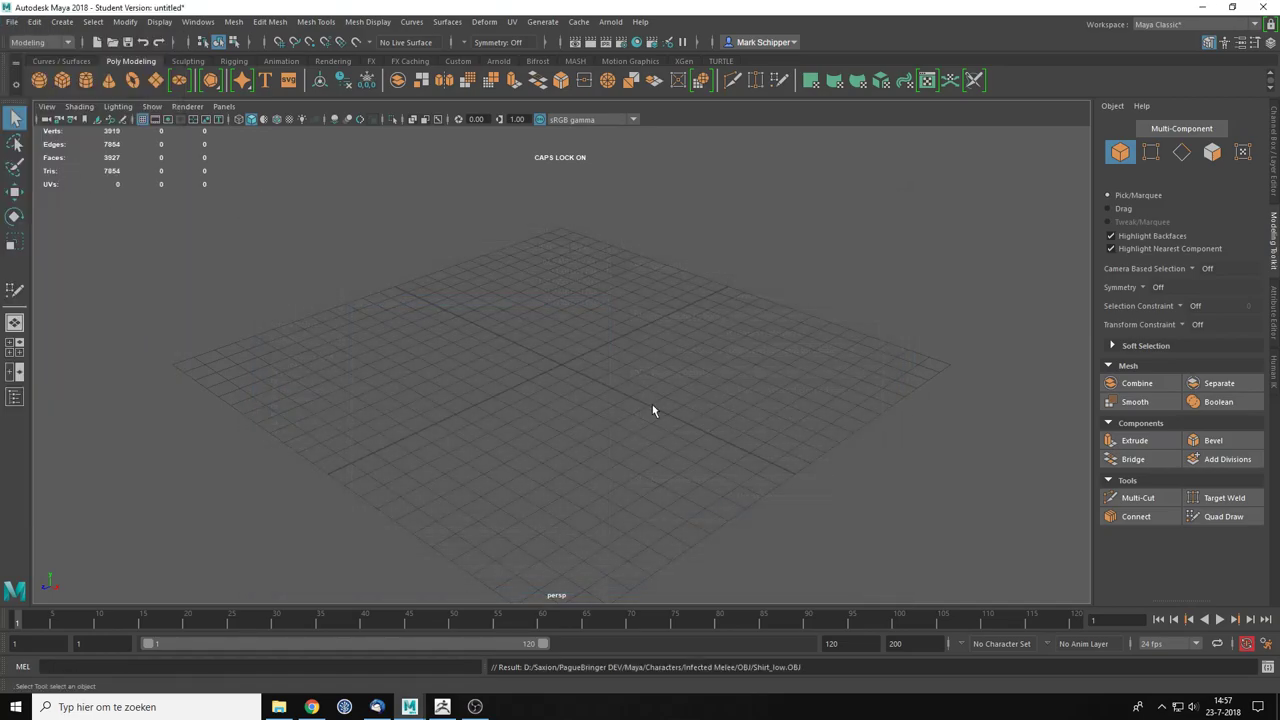
scroll(612, 365, up, 3)
Step: Select the face loop running down the front of the low-poly shirt and examine how it flows across the mesh
click(594, 354)
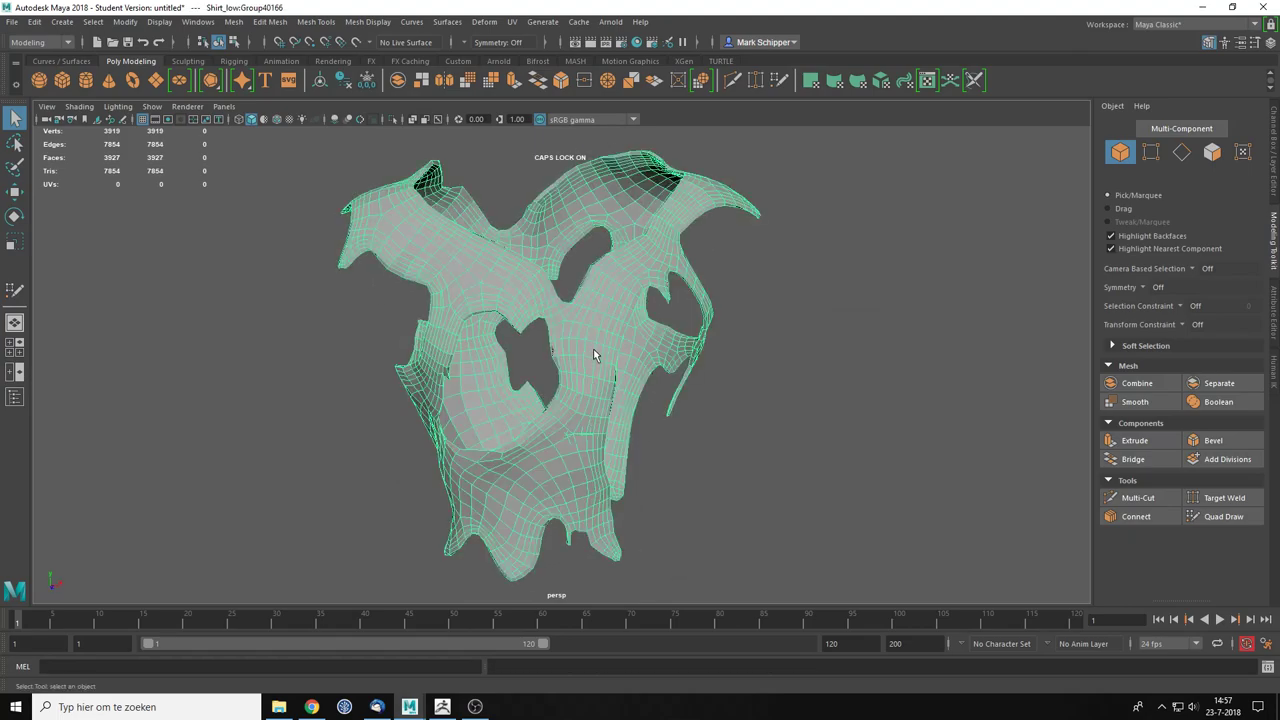
scroll(786, 427, up, 2)
alt+drag(786, 427, 598, 400)
key(Caps_Lock)
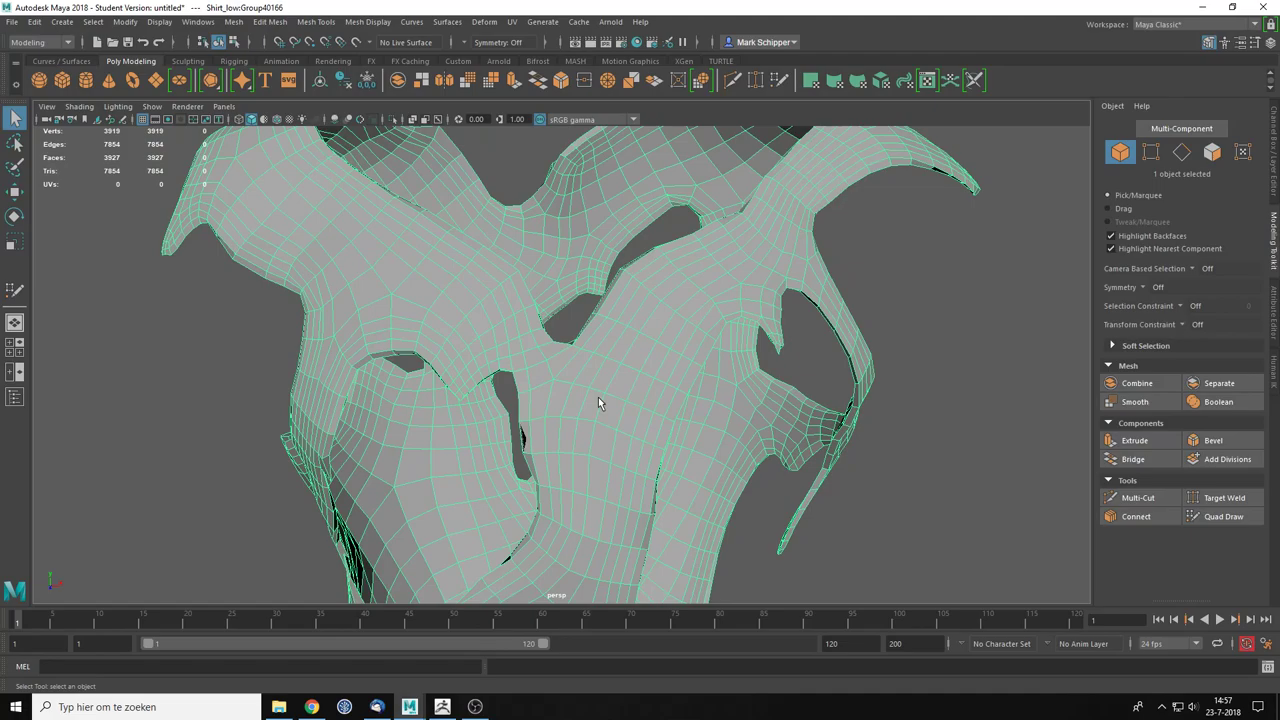
right_drag(606, 342, 610, 364)
click(577, 375)
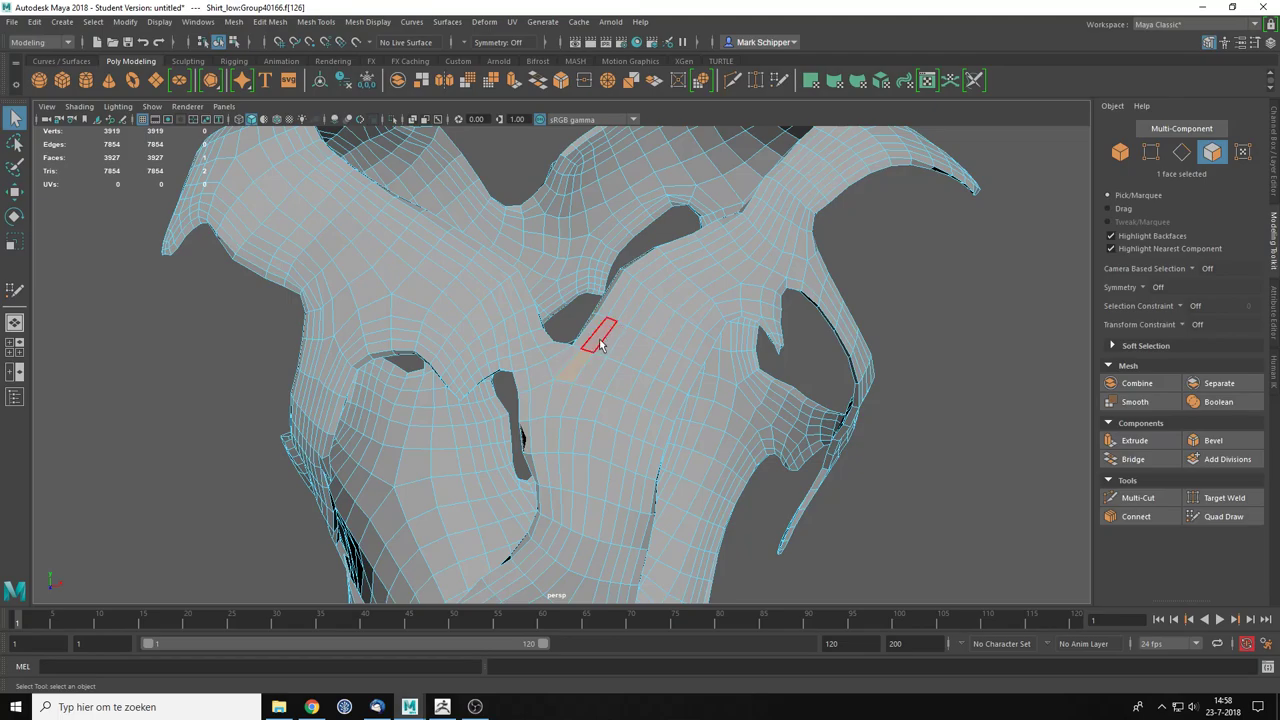
double_click(601, 343)
alt+drag(601, 343, 551, 400)
alt+drag(480, 300, 541, 274)
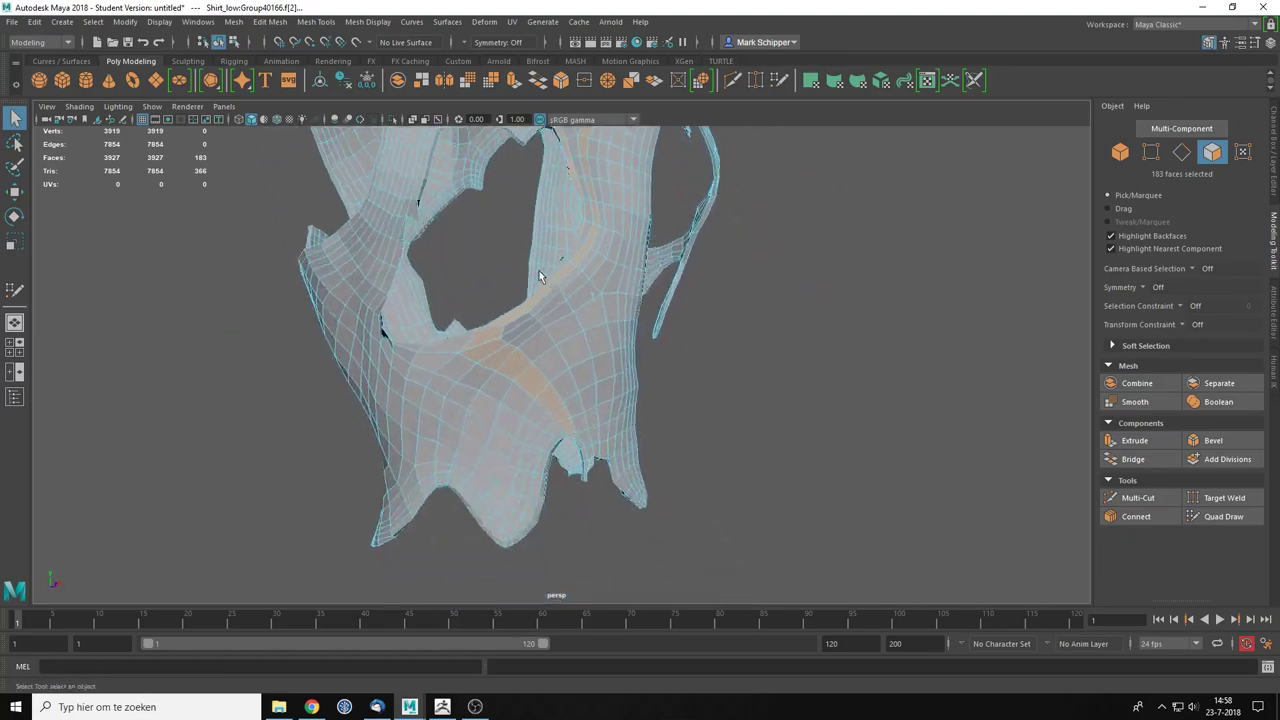
alt+drag(576, 448, 587, 396)
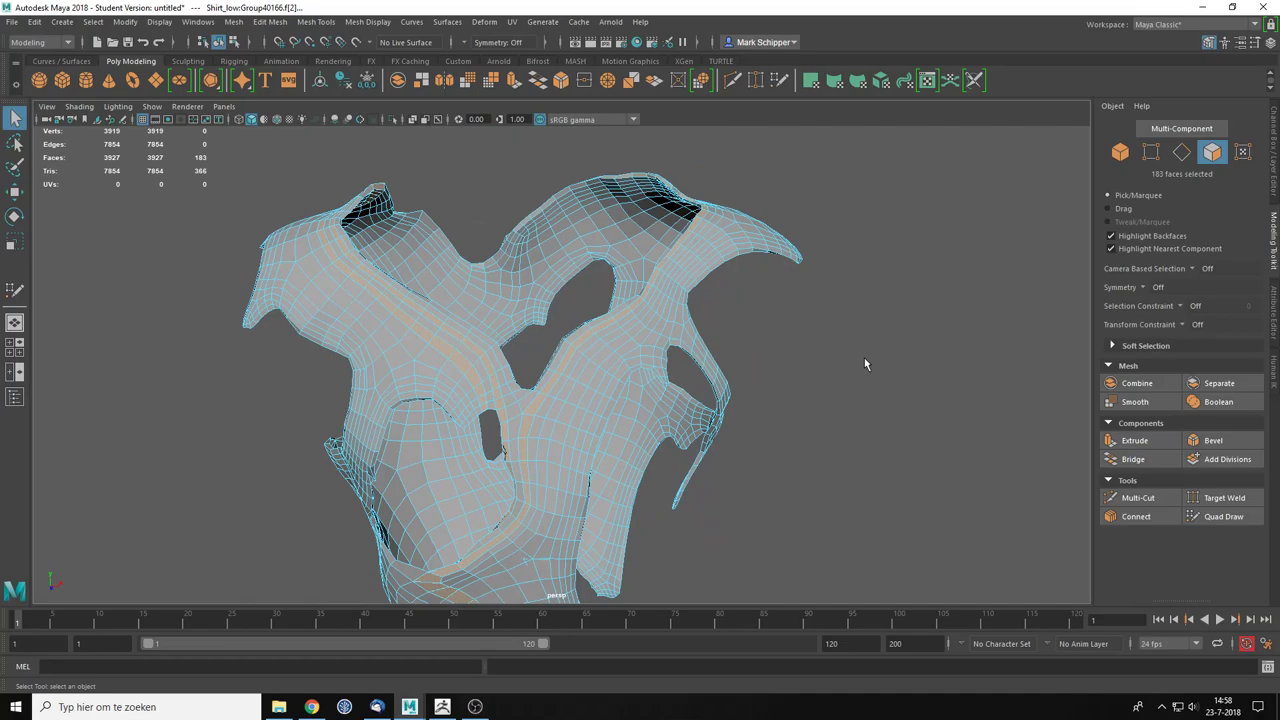
Step: Examine the border thickness along the low-poly shirt's neckline, shoulders and arm openings
scroll(887, 377, up, 3)
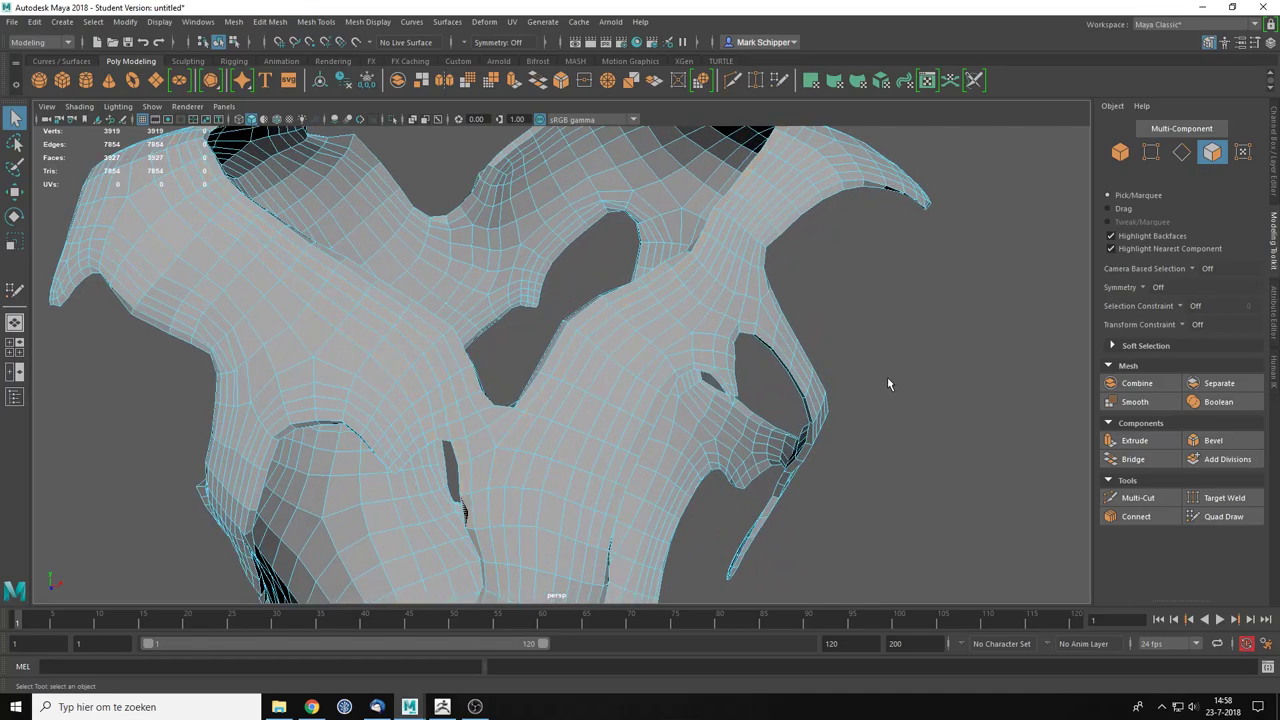
alt+drag(886, 370, 827, 418)
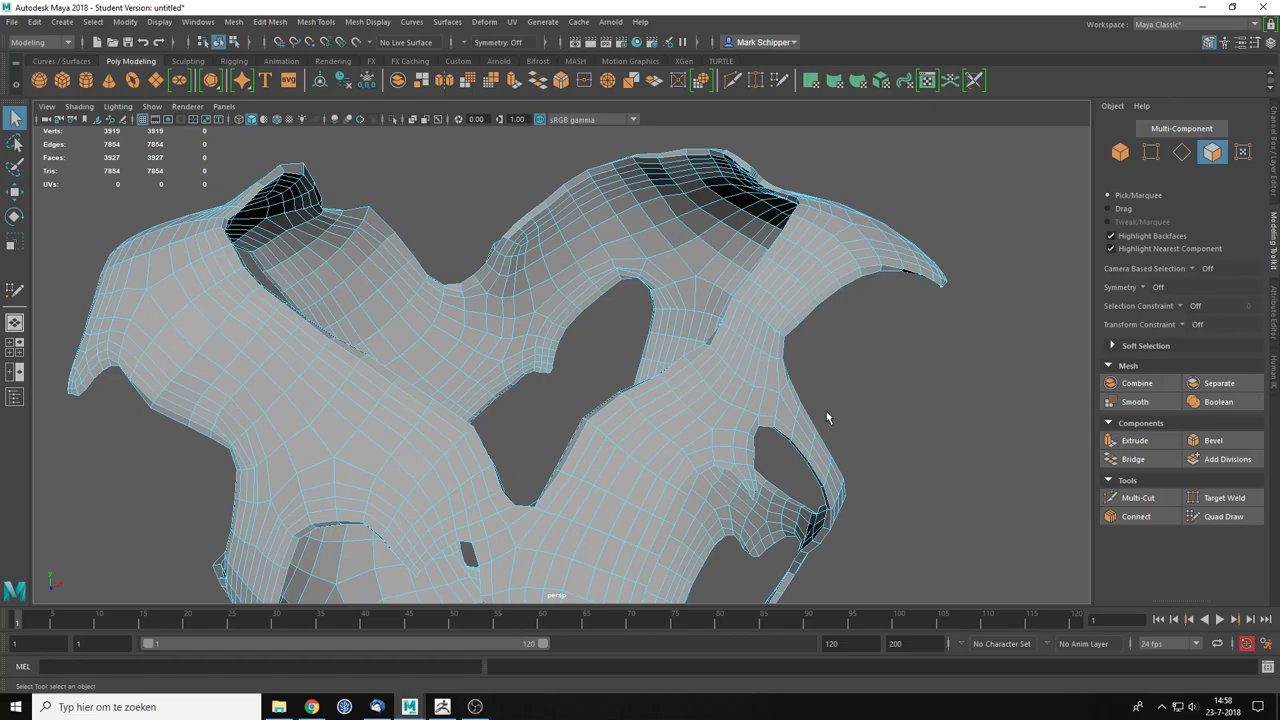
scroll(826, 417, up, 2)
alt+drag(748, 314, 580, 286)
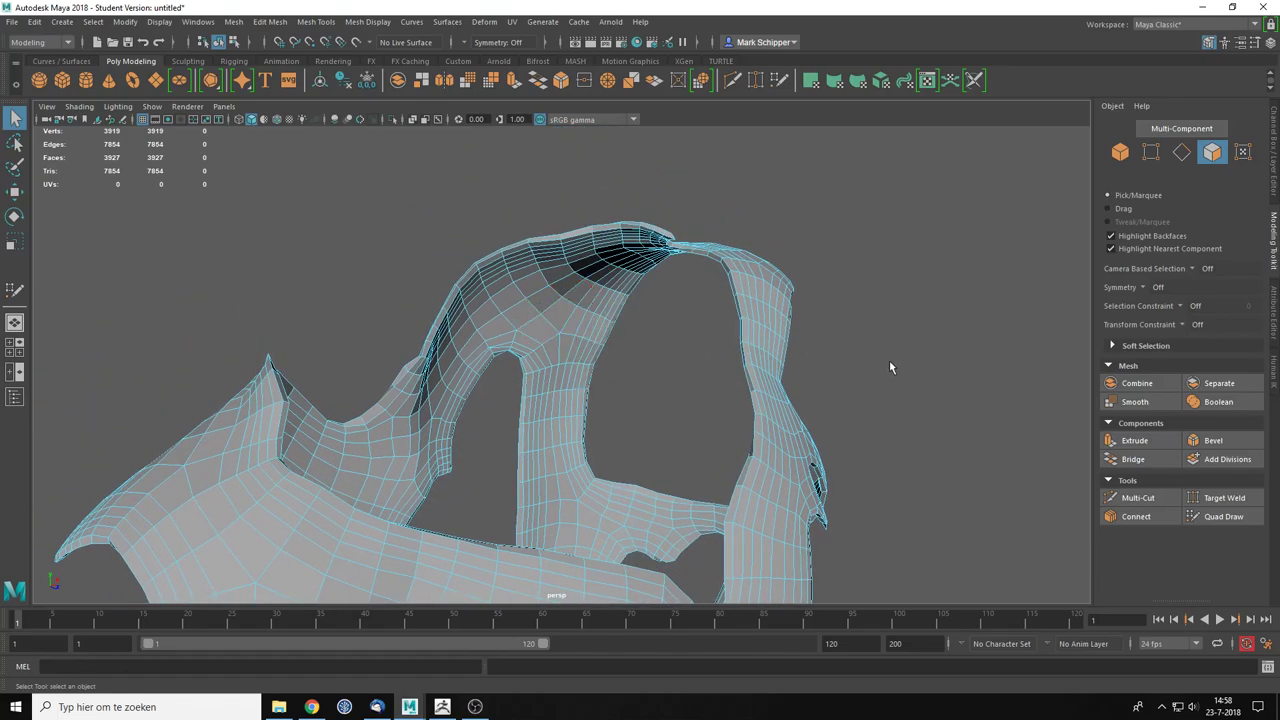
alt+drag(765, 358, 640, 342)
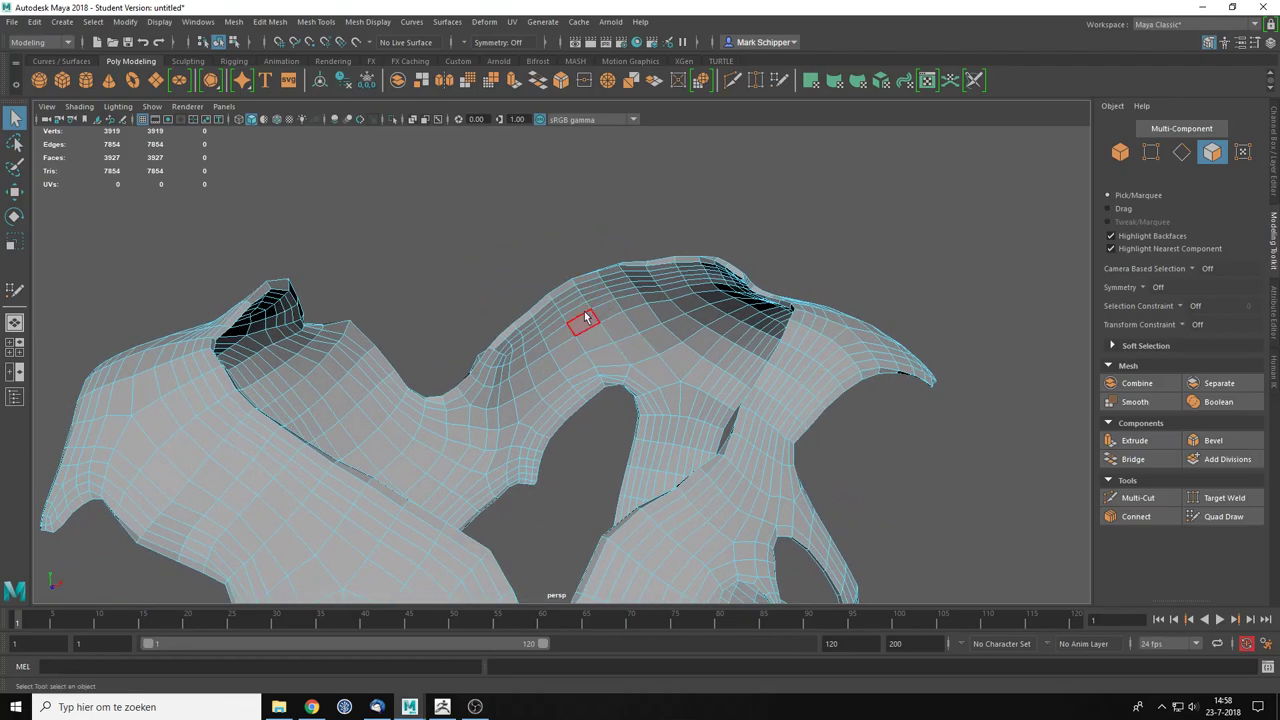
mouse_move(585, 317)
alt+mouse_down()
mouse_move(577, 306)
mouse_move(594, 306)
alt+mouse_up()
scroll(605, 300, up, 2)
alt+middle_drag(687, 279, 592, 364)
alt+right_drag(592, 364, 651, 340)
Step: Try deleting a face loop across the upper back of the low-poly shirt
click(641, 307)
shift+double_click(614, 311)
alt+drag(630, 357, 567, 449)
key(Delete)
alt+drag(558, 460, 716, 388)
key(ctrl+z)
Step: Try deleting the thin rim faces along the back neckline of the low-poly shirt by selecting them individually
click(663, 321)
alt+drag(663, 321, 469, 456)
scroll(660, 472, up, 4)
alt+middle_drag(469, 456, 575, 335)
click(550, 396)
shift+click(604, 370)
shift+click(687, 314)
shift+click(641, 344)
shift+click(745, 297)
shift+click(805, 277)
shift+click(867, 250)
shift+click(940, 242)
shift+click(928, 250)
shift+click(912, 234)
shift+click(886, 233)
shift+click(840, 243)
shift+click(826, 254)
shift+click(937, 246)
alt+drag(848, 304, 818, 326)
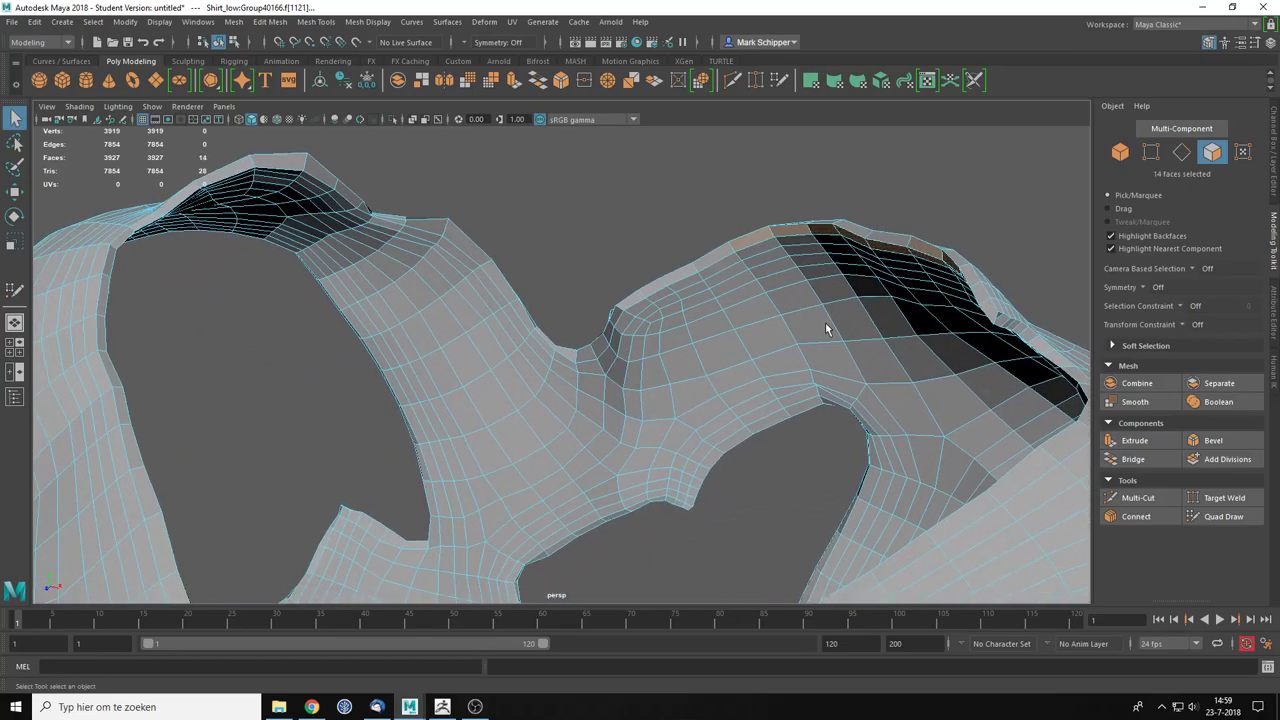
shift+click(616, 319)
shift+click(610, 335)
shift+click(600, 349)
shift+click(586, 357)
shift+click(588, 367)
shift+click(563, 360)
shift+click(540, 338)
shift+click(525, 319)
shift+click(491, 273)
shift+click(458, 238)
key(Delete)
scroll(600, 315, up, 6)
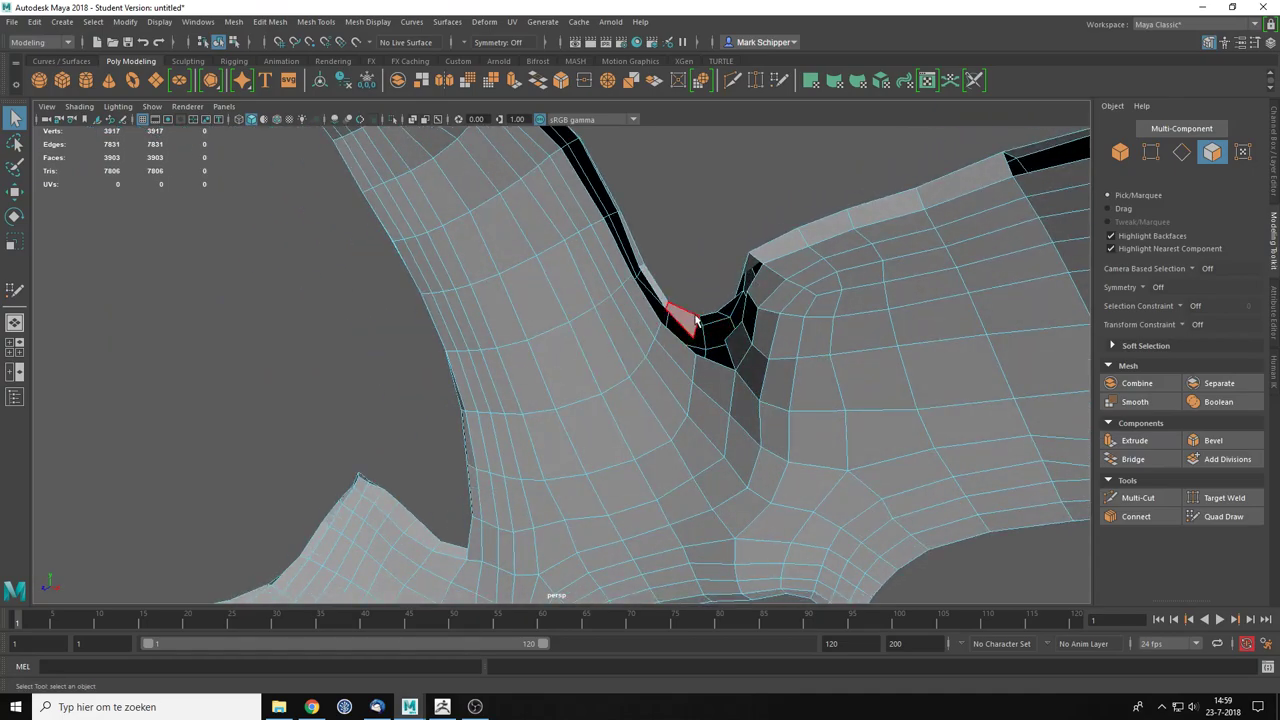
key(ctrl+z)
Step: Return to object selection and delete the low-poly shirt from the scene
alt+drag(677, 391, 729, 357)
right_click(713, 314)
right_drag(713, 314, 779, 293)
click(932, 248)
alt+drag(932, 248, 754, 340)
scroll(754, 341, down, 6)
click(754, 343)
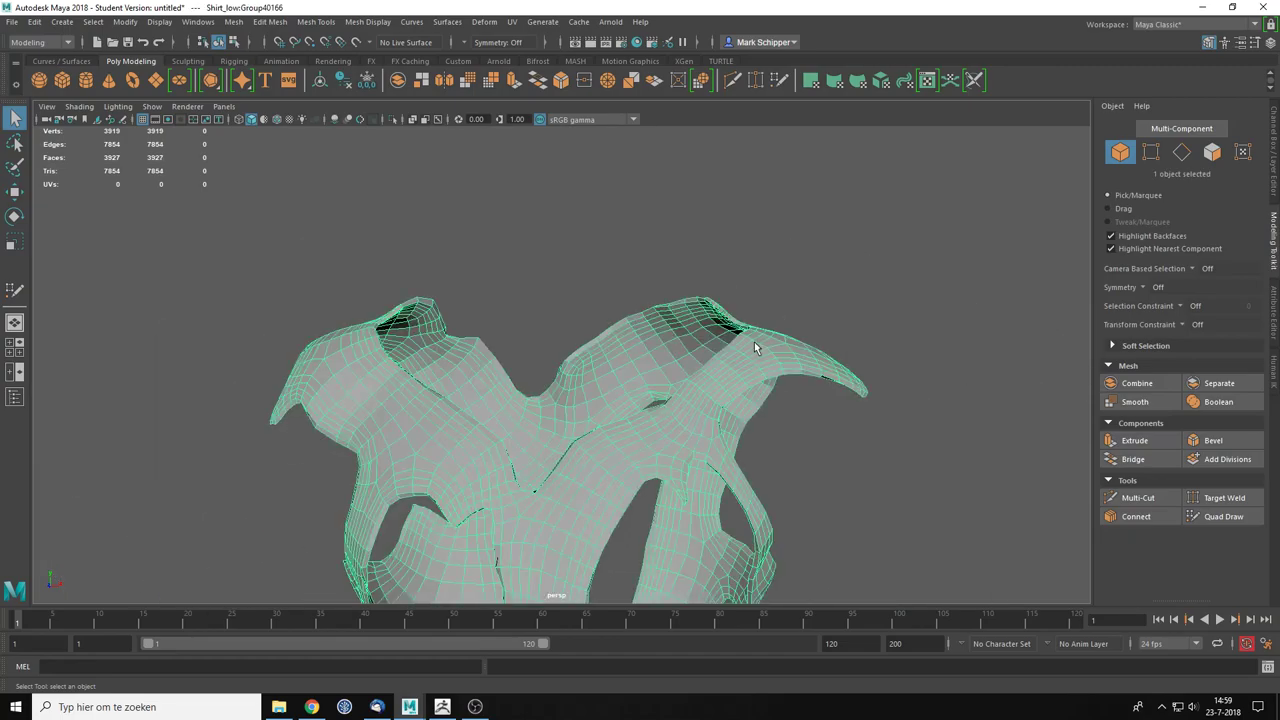
scroll(755, 347, down, 3)
click(809, 417)
alt+drag(809, 417, 500, 419)
click(593, 378)
key(Delete)
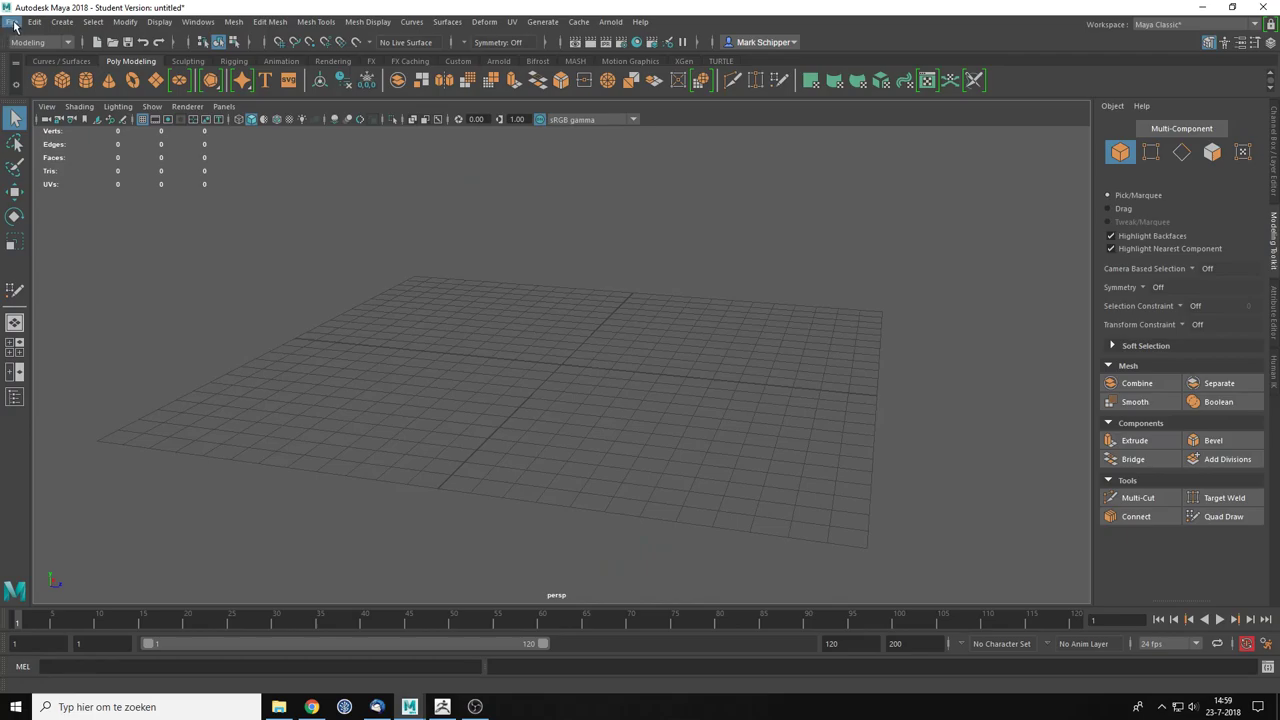
Step: Import the high-poly shirt model and frame it in the perspective view
click(12, 22)
click(82, 170)
double_click(376, 290)
key(f)
alt+drag(628, 348, 597, 323)
scroll(637, 325, up, 5)
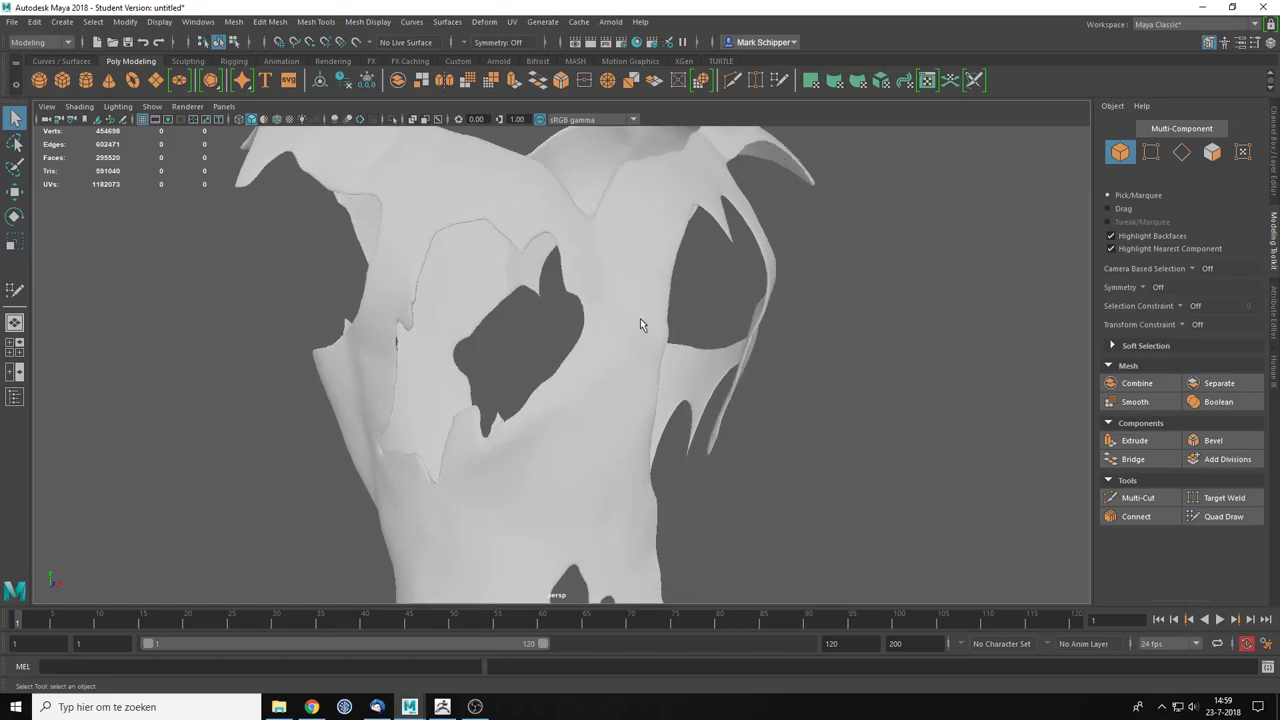
Step: Delete the high-poly shirt's inner layer and its connecting rim, keeping only the outer shell
alt+drag(622, 270, 647, 343)
click(613, 362)
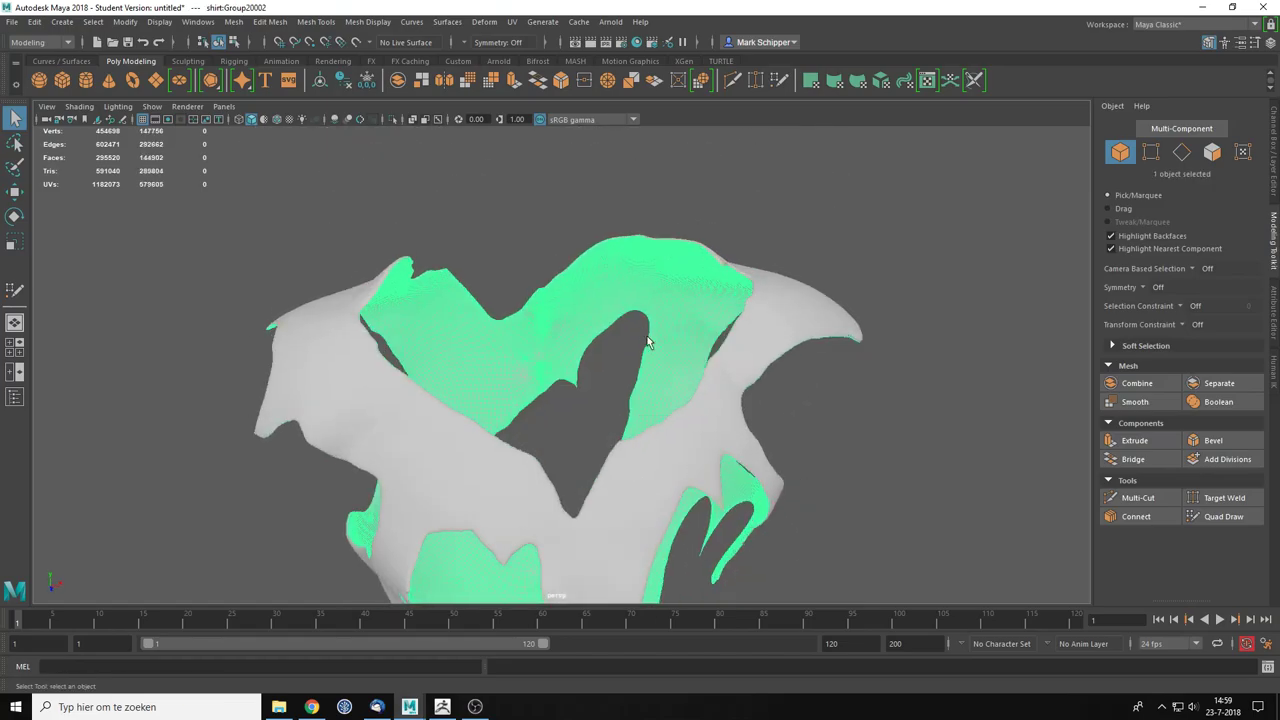
click(647, 338)
click(722, 266)
key(Delete)
alt+drag(720, 262, 575, 397)
click(656, 423)
Step: Examine the remaining outer shell's wireframe density and single-layer edges around the torn openings
scroll(656, 423, down, 4)
click(633, 390)
scroll(563, 397, up, 3)
click(481, 397)
scroll(500, 380, up, 10)
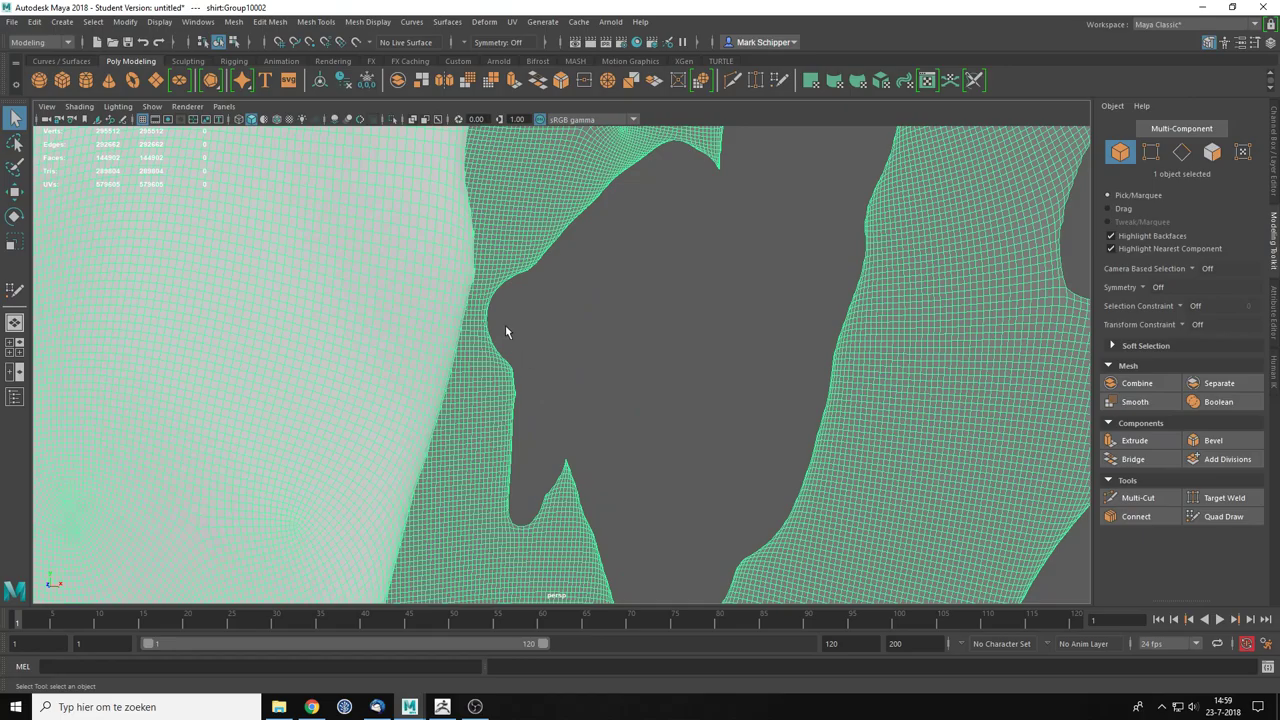
alt+drag(552, 331, 573, 214)
scroll(740, 372, down, 10)
click(794, 409)
alt+drag(794, 409, 595, 430)
scroll(660, 448, down, 4)
scroll(595, 430, up, 5)
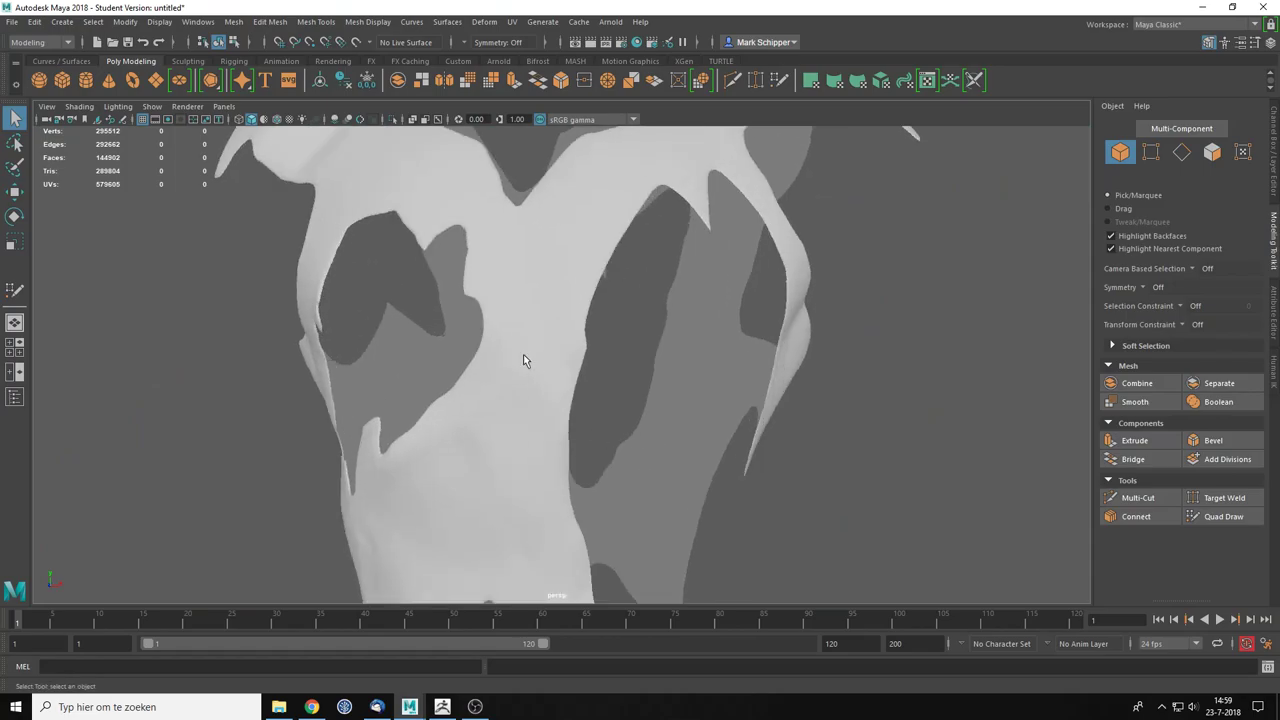
click(523, 356)
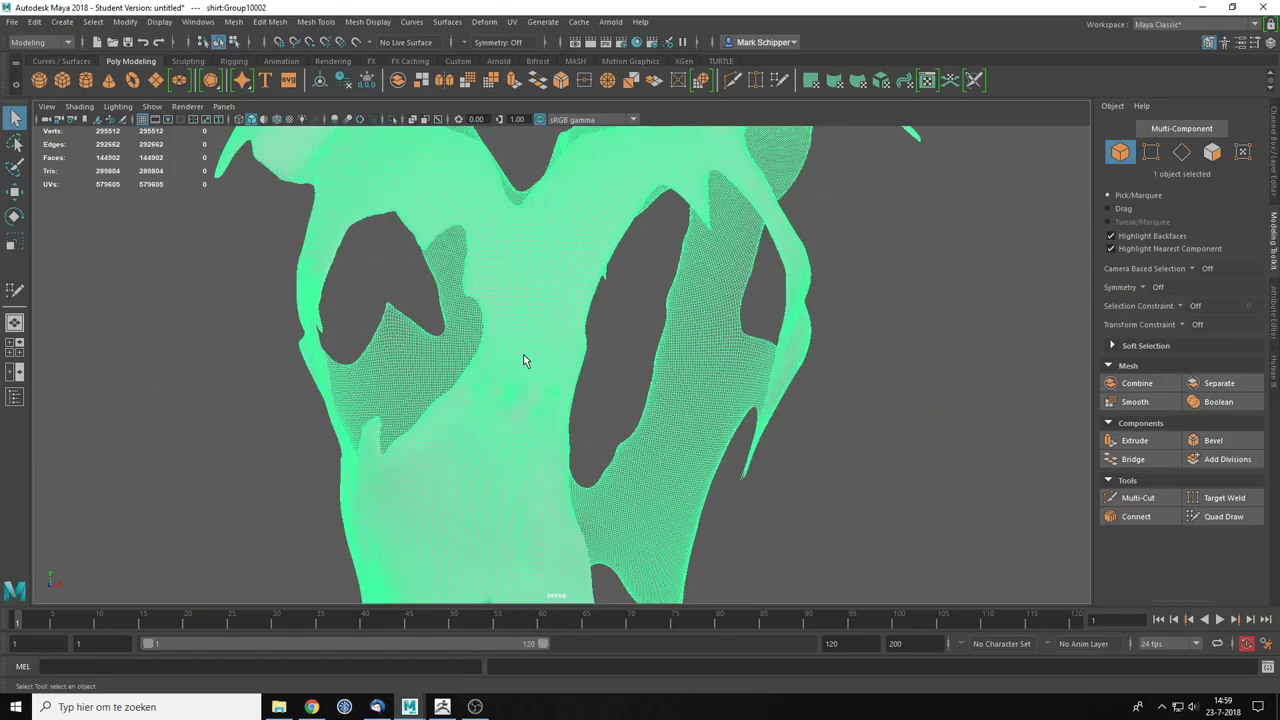
click(1210, 44)
click(1210, 44)
alt+middle_drag(824, 387, 866, 320)
key(super)
scroll(870, 335, down, 2)
click(877, 357)
scroll(815, 180, down, 4)
mouse_move(744, 326)
alt+mouse_down()
mouse_move(683, 339)
mouse_move(594, 329)
alt+mouse_up()
click(613, 337)
scroll(596, 329, up, 3)
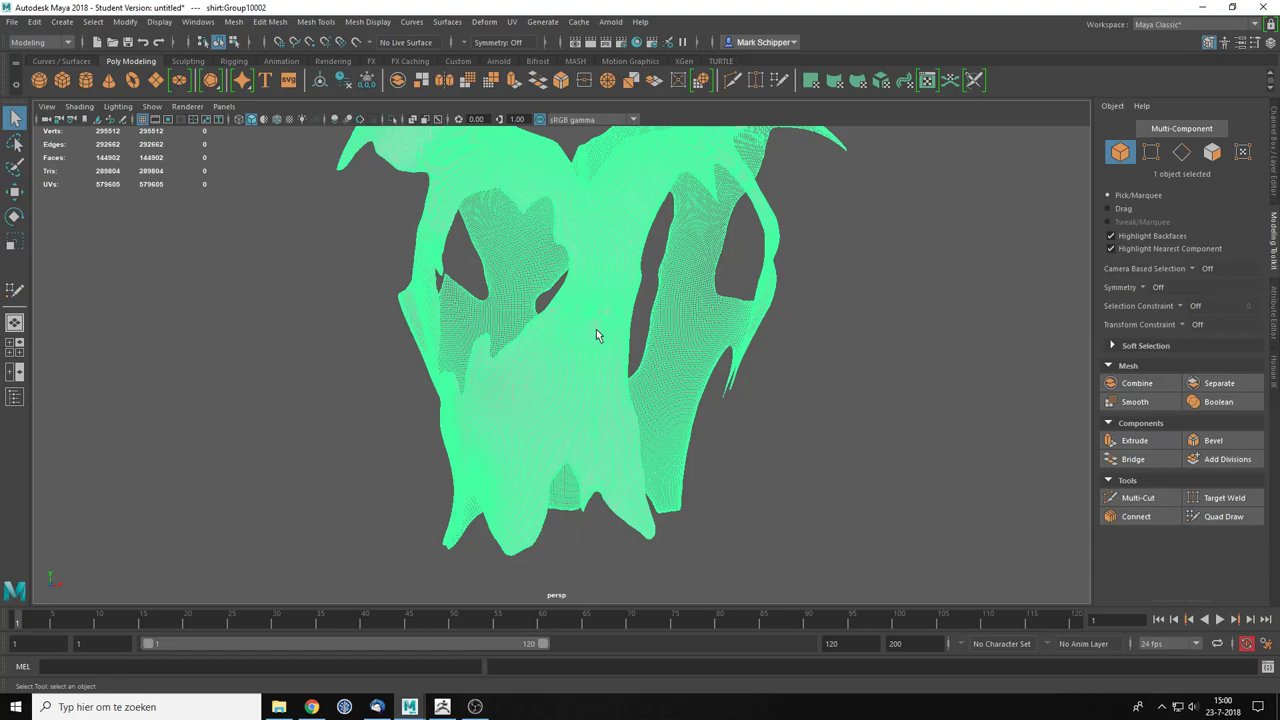
Step: Make the high-poly shirt's outer shell a live surface and test whether it can still be selected
alt+drag(600, 294, 600, 347)
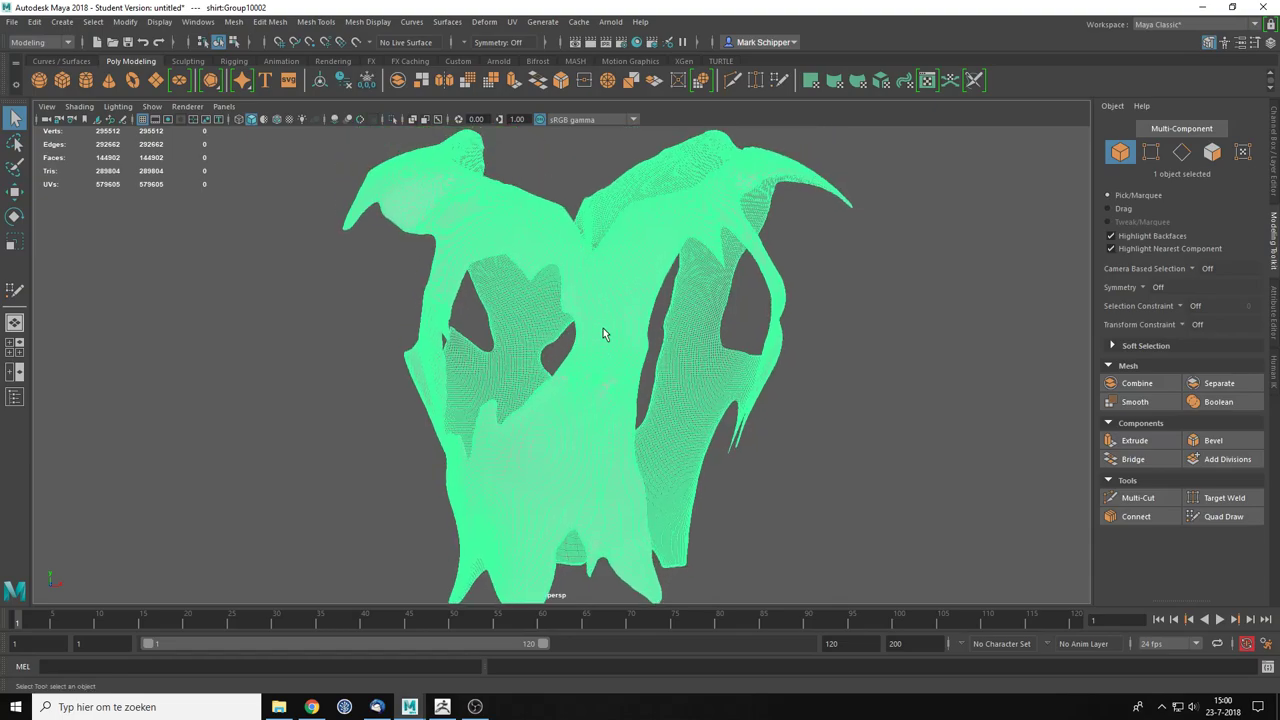
alt+drag(817, 332, 732, 350)
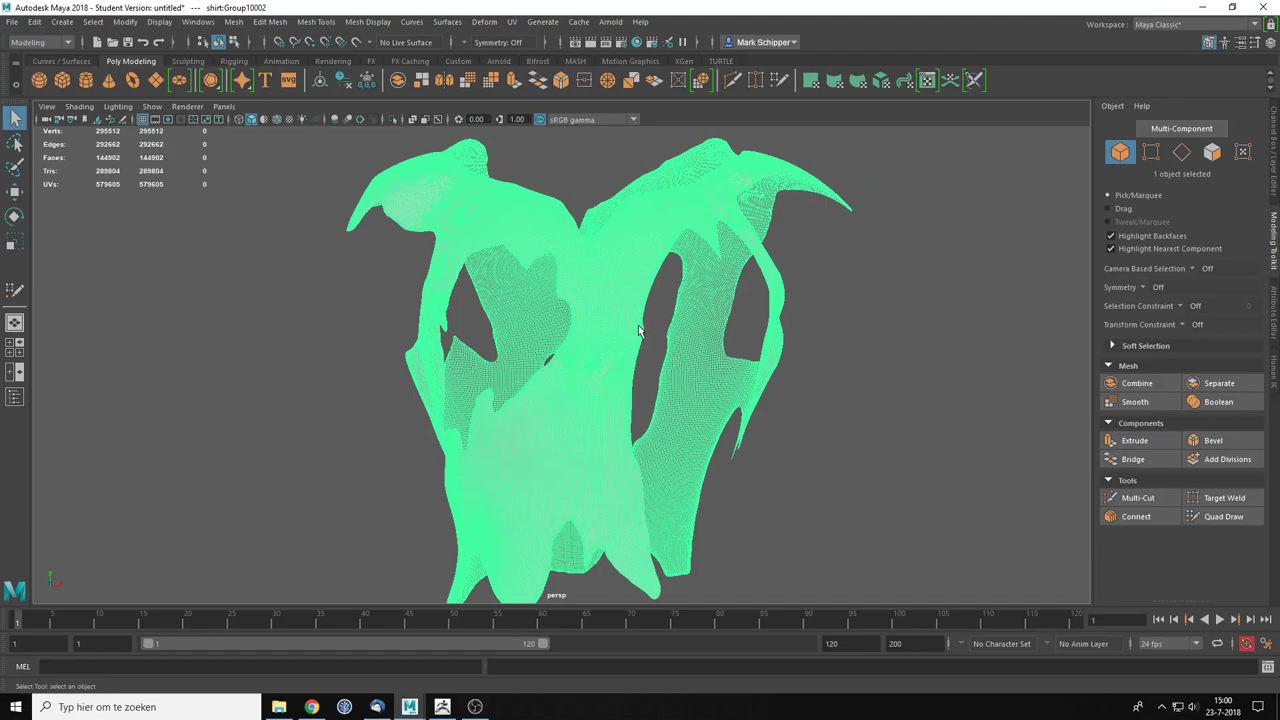
click(355, 43)
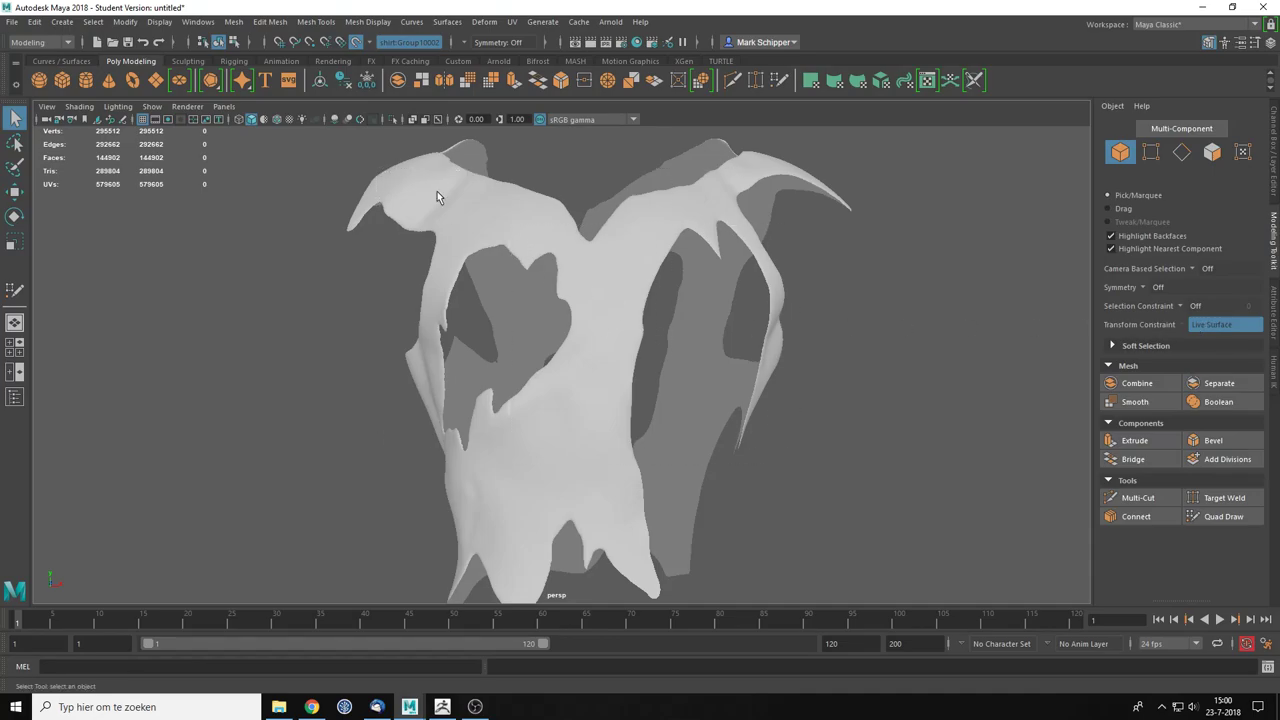
drag(380, 186, 812, 508)
scroll(761, 400, down, 5)
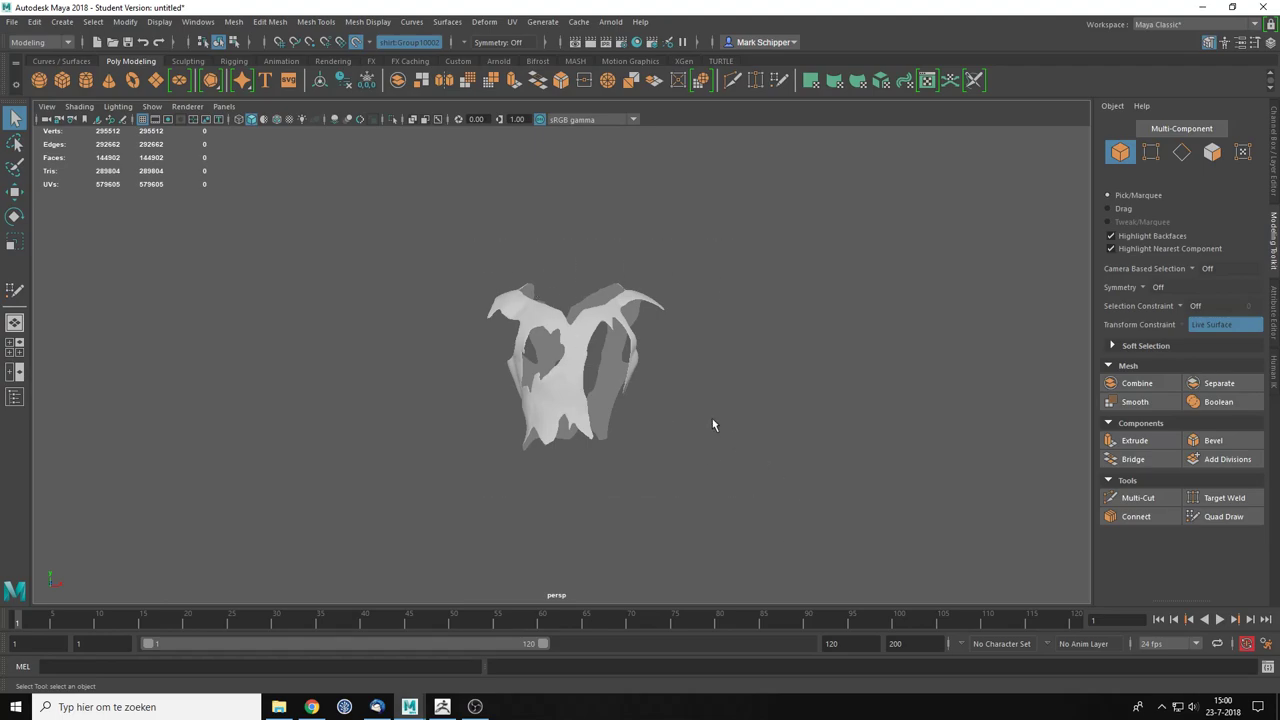
scroll(683, 389, up, 10)
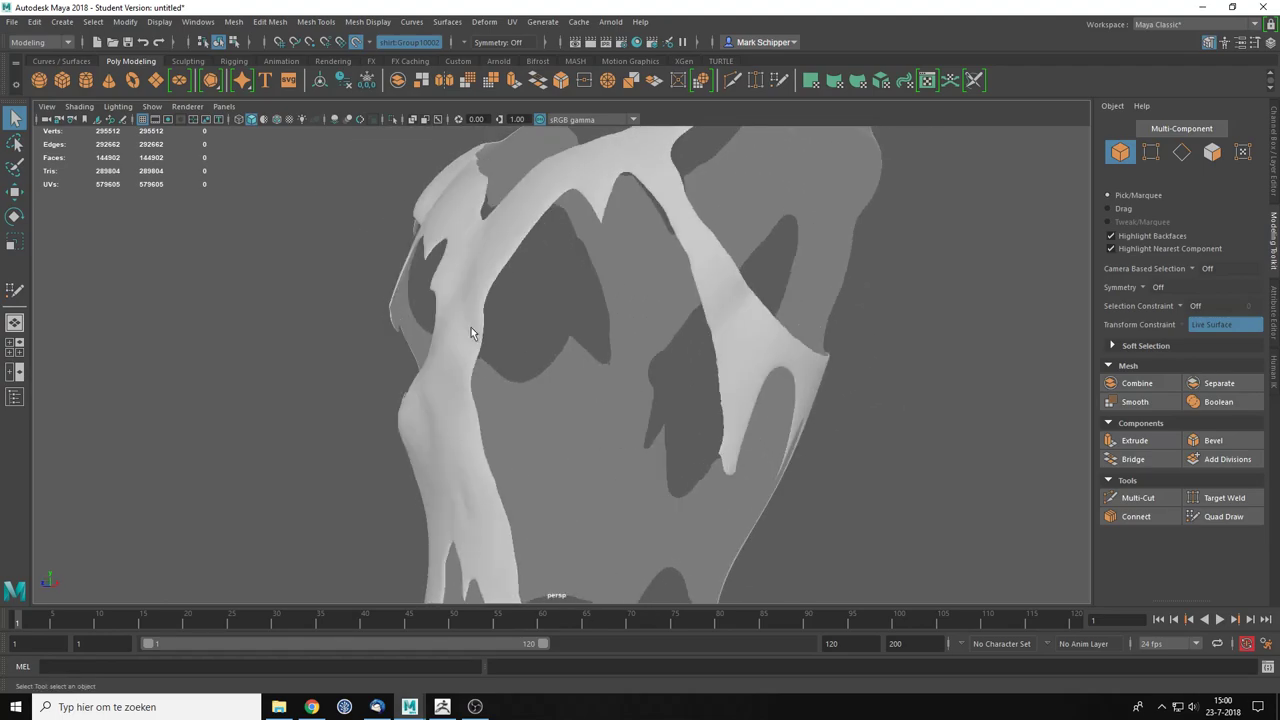
alt+drag(471, 327, 537, 327)
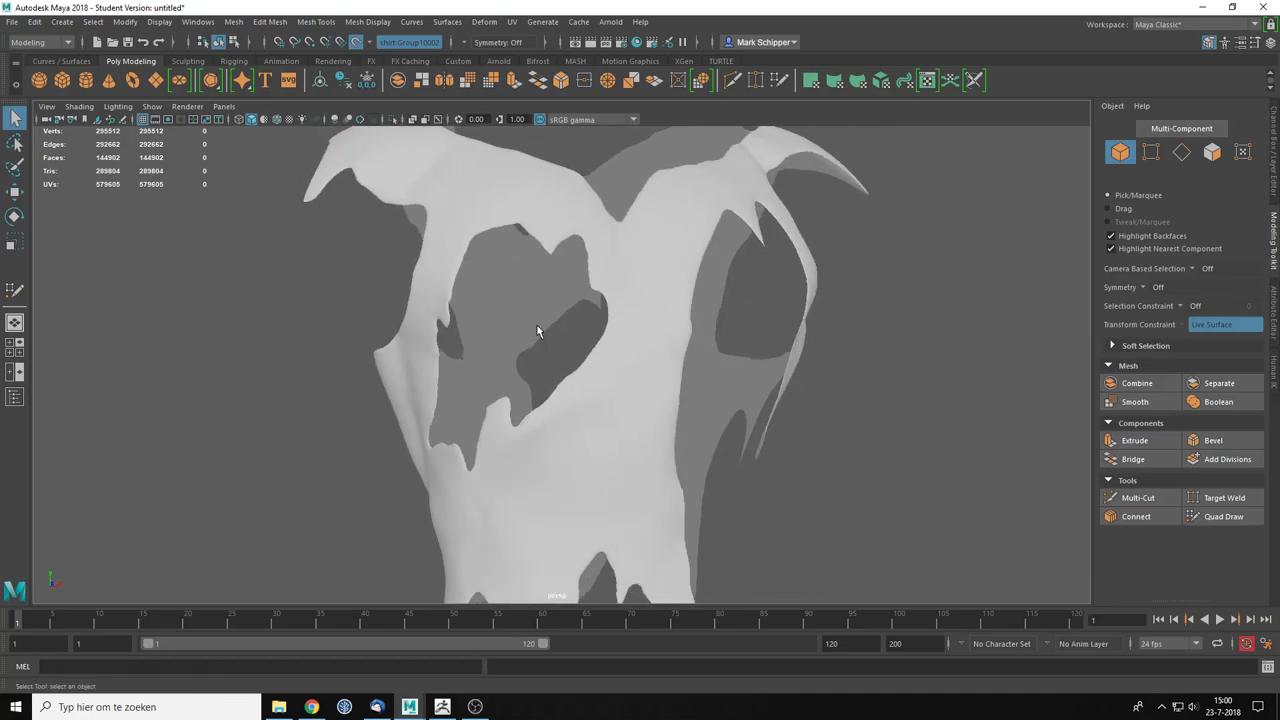
Step: Draw a small test plane on the live shirt's chest and slide one of its vertices along the surface
click(155, 88)
drag(612, 398, 655, 421)
right_drag(626, 410, 547, 324)
click(658, 412)
click(647, 389)
key(w)
mouse_move(668, 369)
mouse_down()
mouse_move(626, 316)
mouse_move(700, 349)
mouse_move(654, 349)
mouse_up()
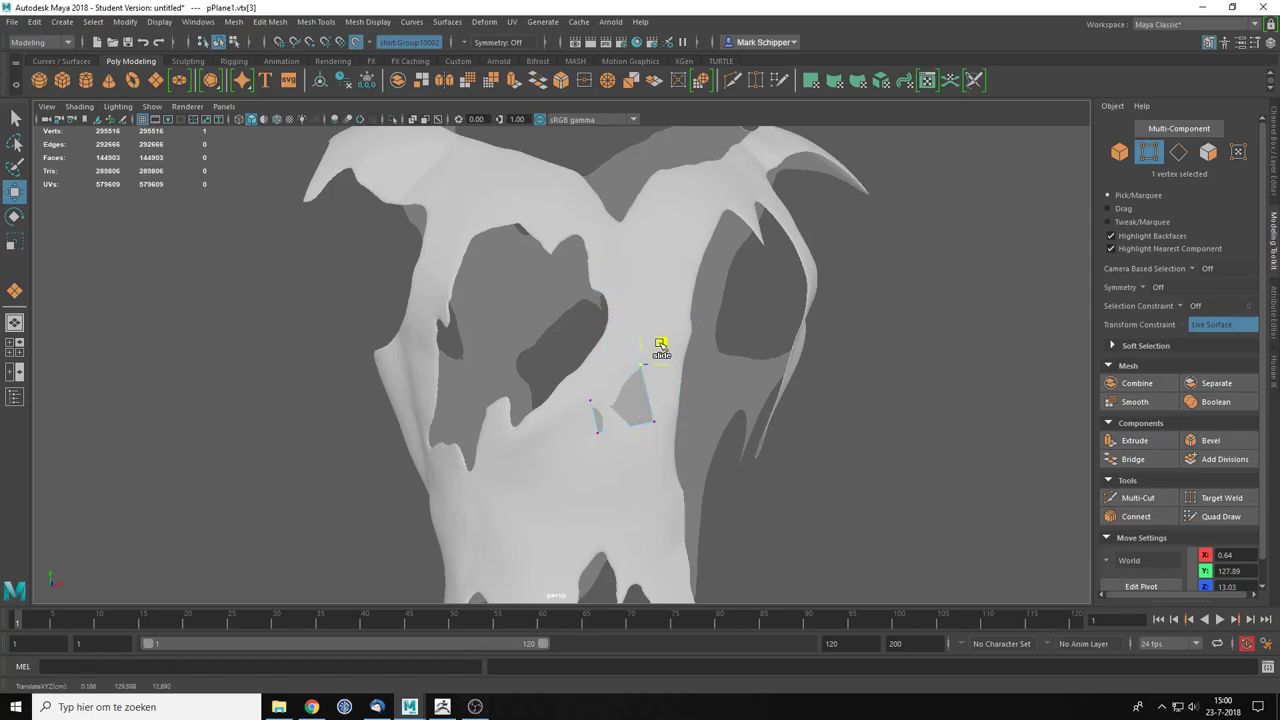
Step: Return to object selection and delete the test plane from the shirt's chest
key(q)
right_drag(624, 322, 689, 291)
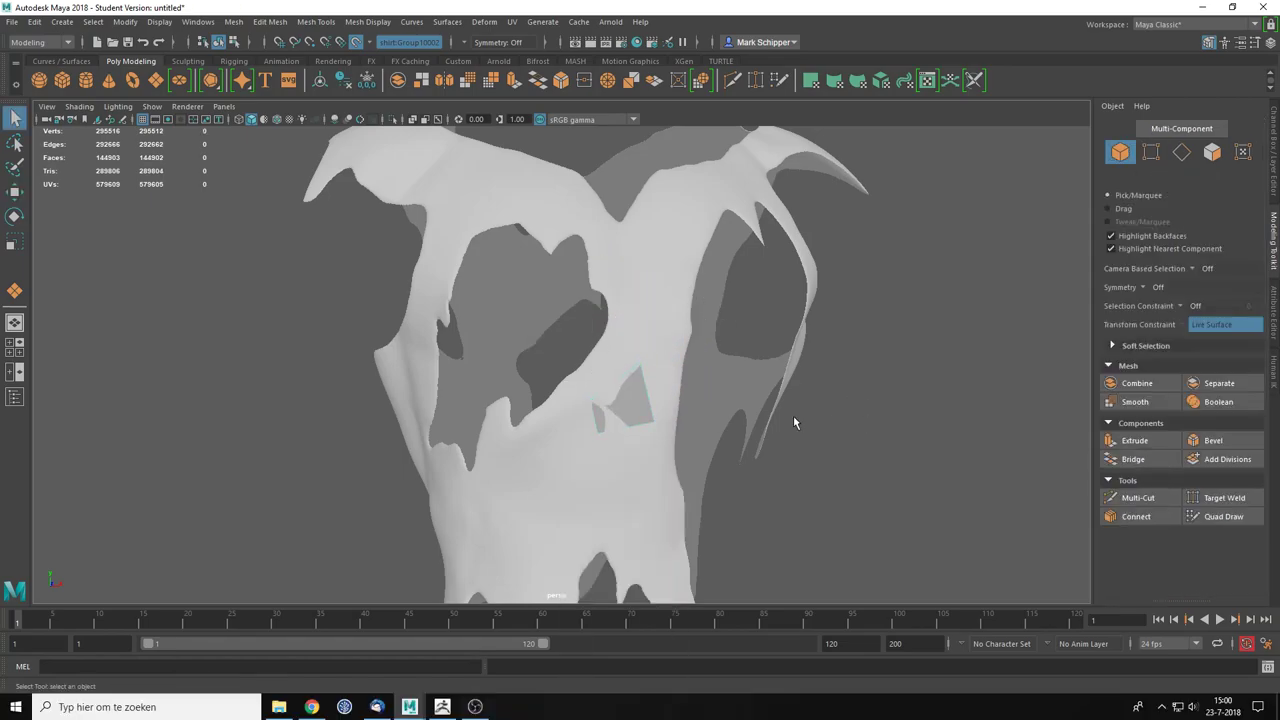
click(633, 414)
Step: Activate Quad Draw for the live shirt and review its list of keyboard and mouse shortcuts
scroll(633, 414, up, 4)
alt+drag(712, 323, 675, 245)
alt+middle_drag(676, 230, 590, 374)
alt+drag(590, 379, 609, 296)
alt+drag(592, 363, 556, 362)
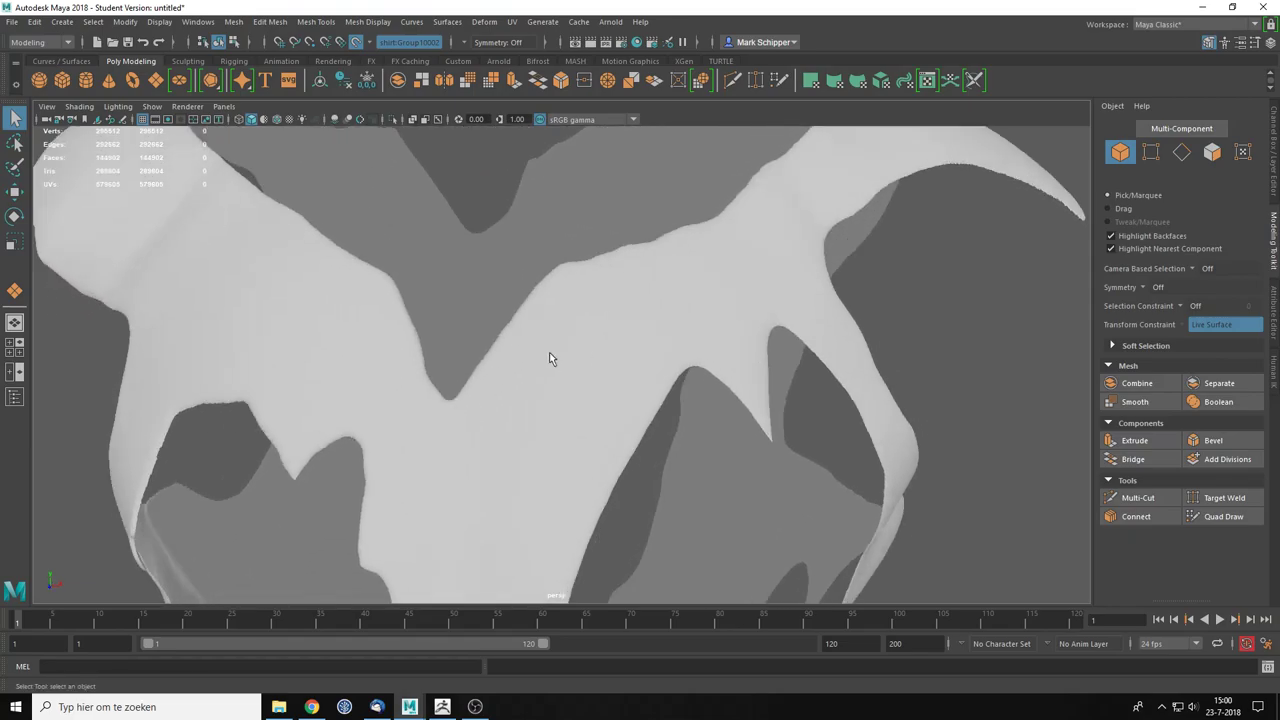
click(1203, 519)
scroll(1190, 450, down, 8)
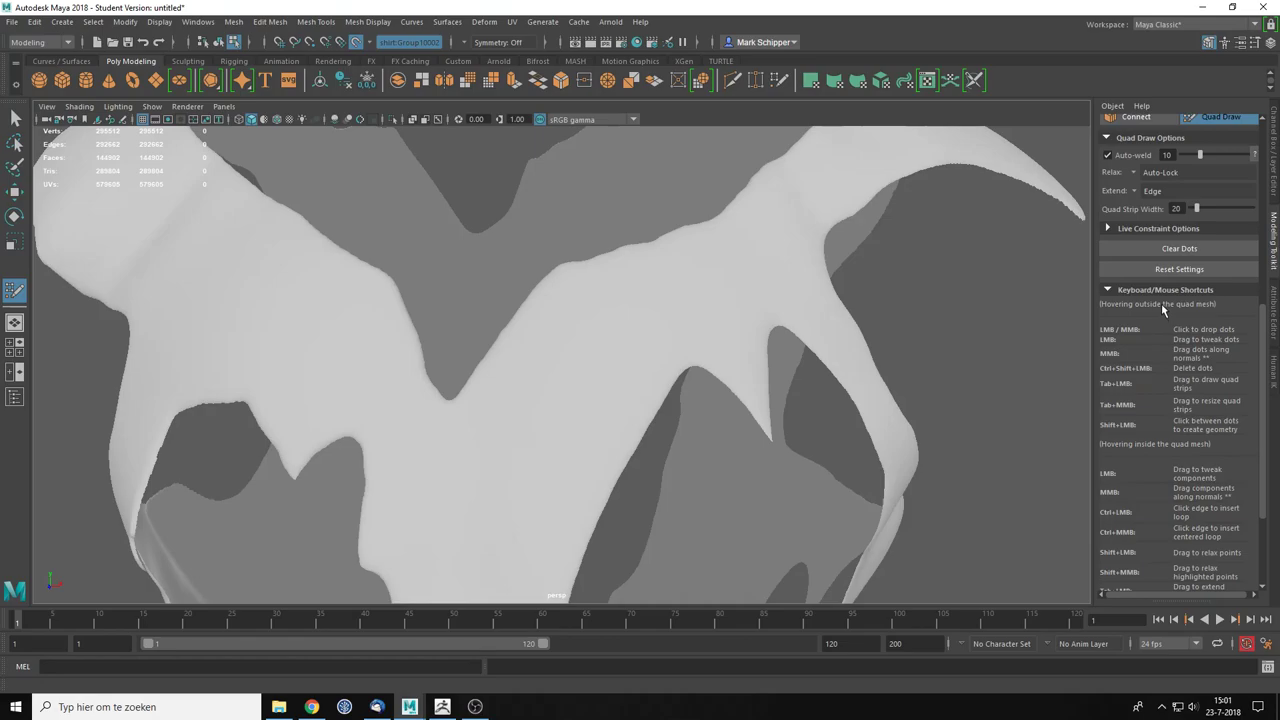
scroll(1266, 348, down, 4)
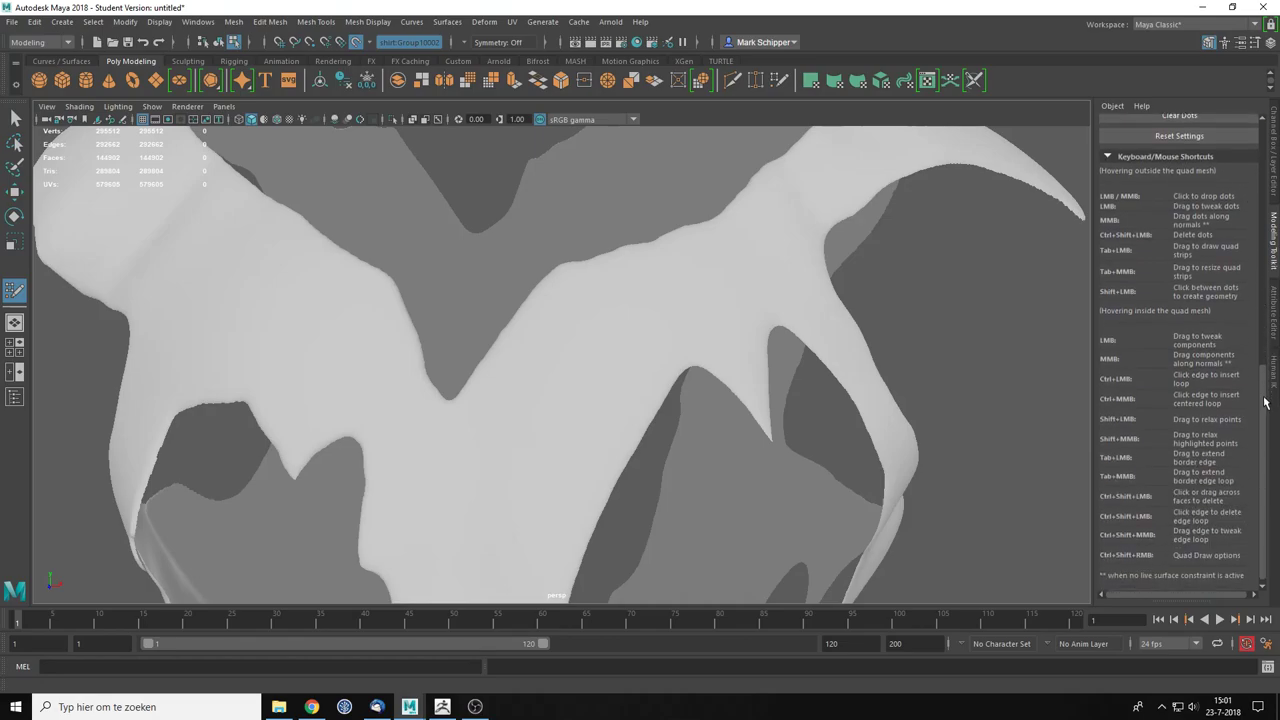
scroll(1262, 492, up, 8)
scroll(1262, 474, down, 8)
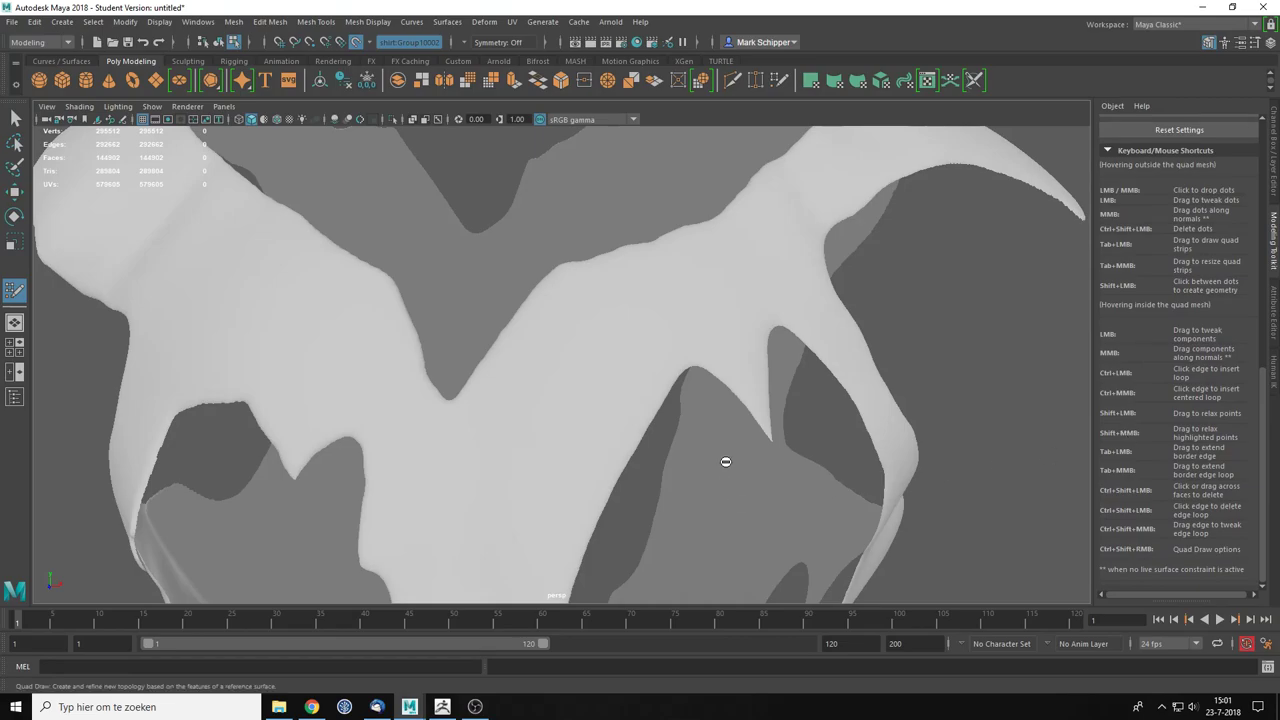
Step: Place six Quad Draw dots in two parallel rows along the neckline, starting beside the V's lowest point
scroll(491, 414, up, 5)
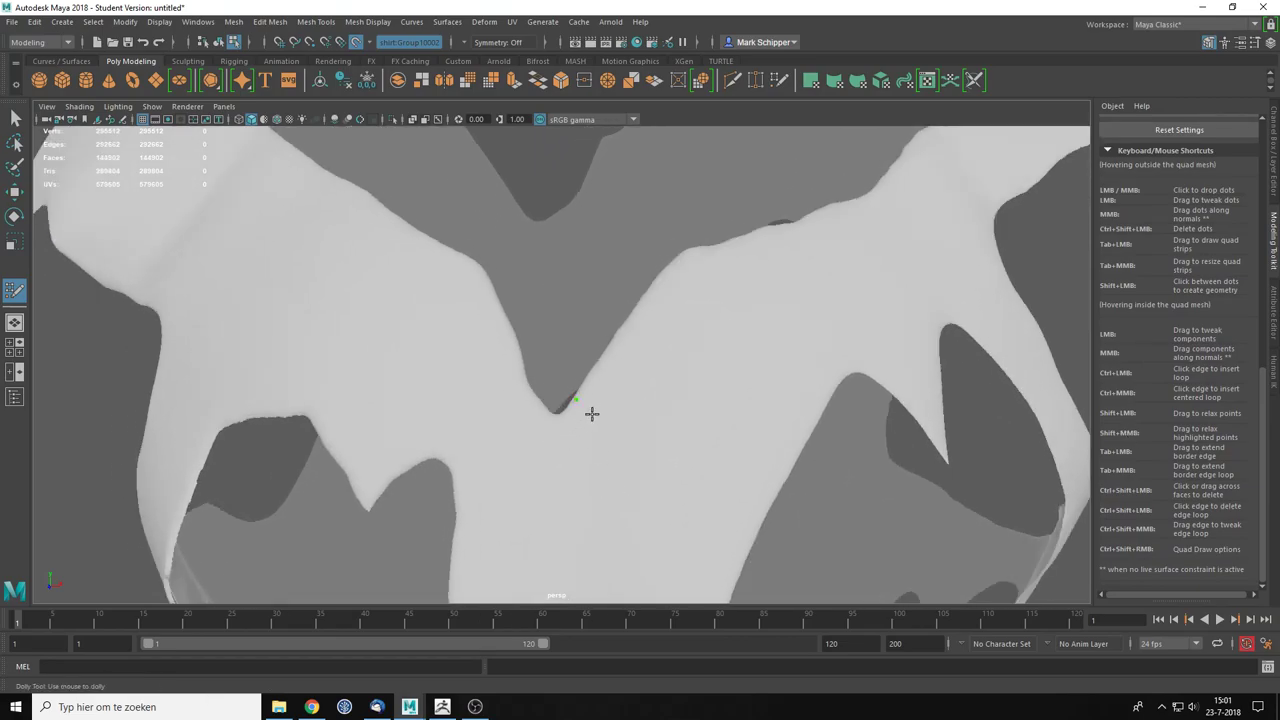
scroll(612, 455, up, 2)
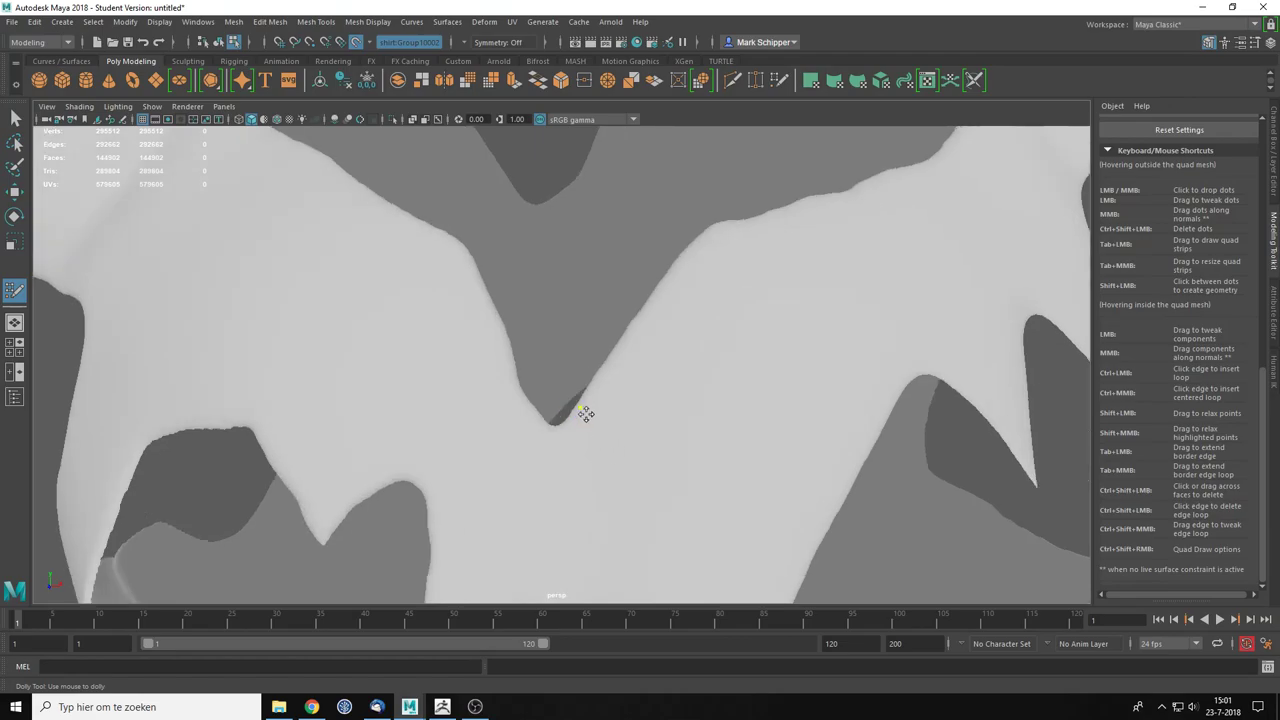
click(627, 448)
mouse_move(713, 370)
alt+mouse_down()
mouse_move(691, 363)
mouse_move(697, 374)
alt+mouse_up()
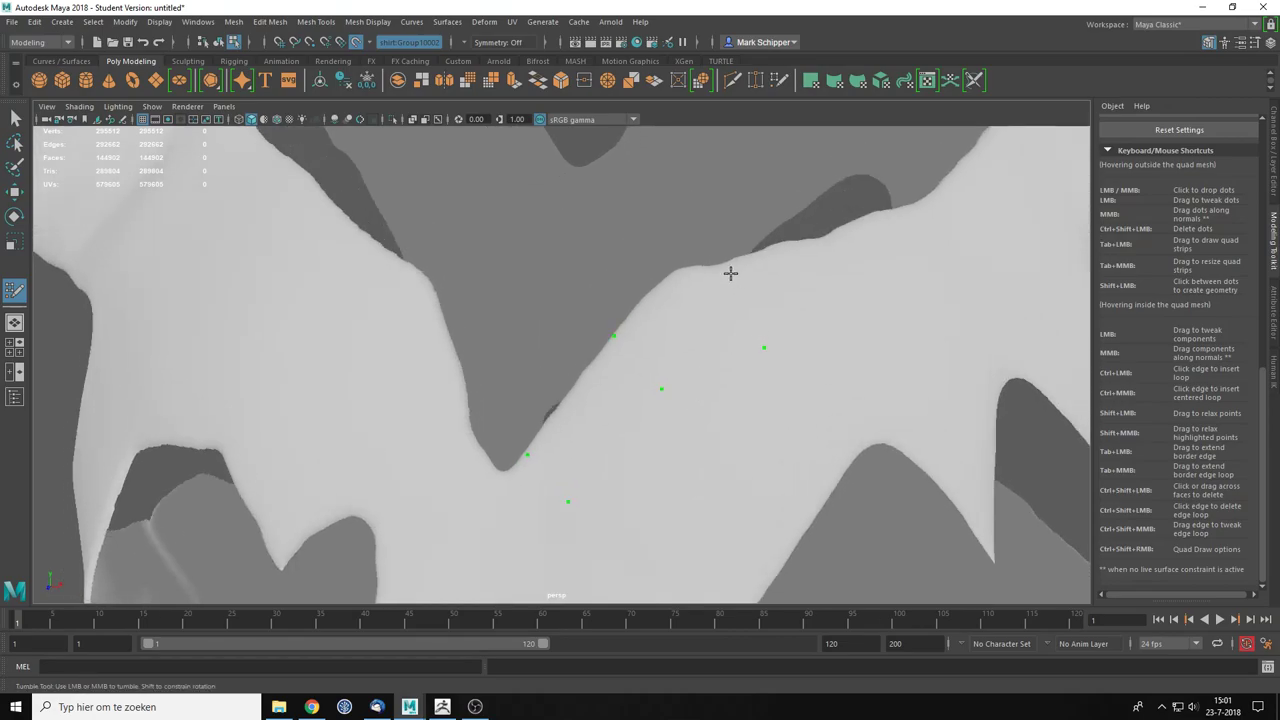
alt+drag(749, 358, 726, 337)
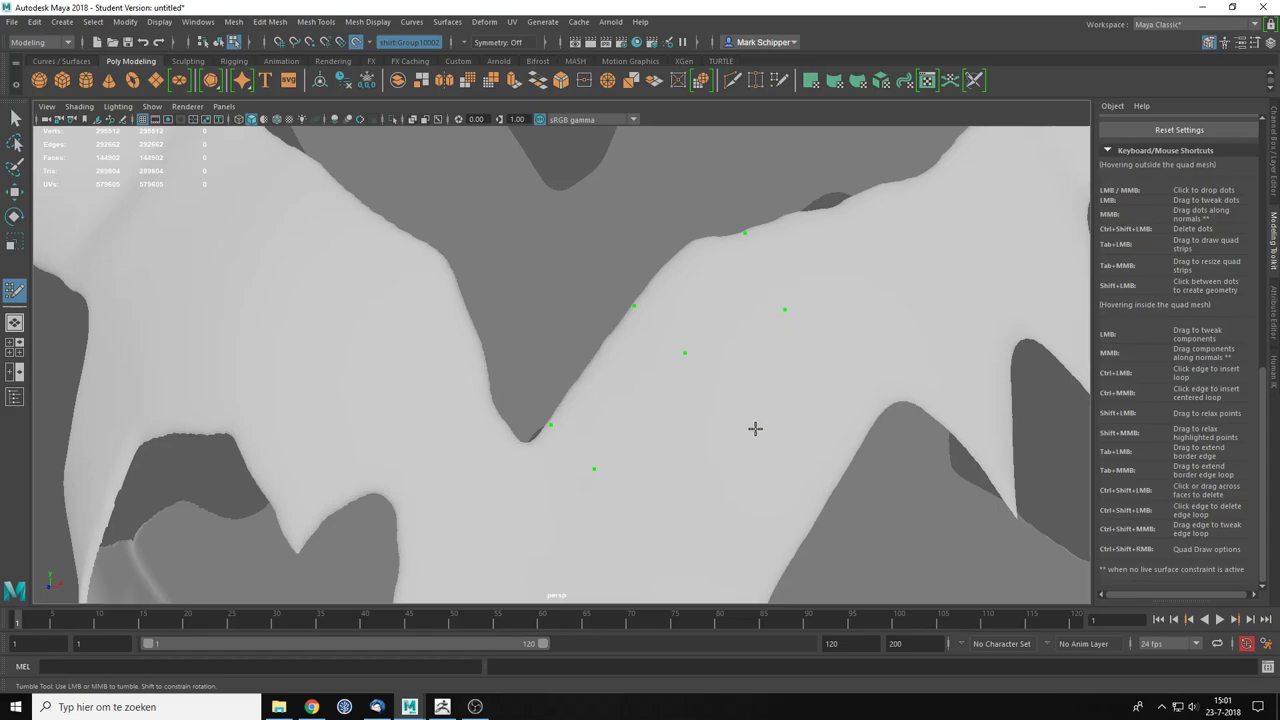
Step: Fill the six dots along the neckline with two adjoining quads
shift+click(656, 408)
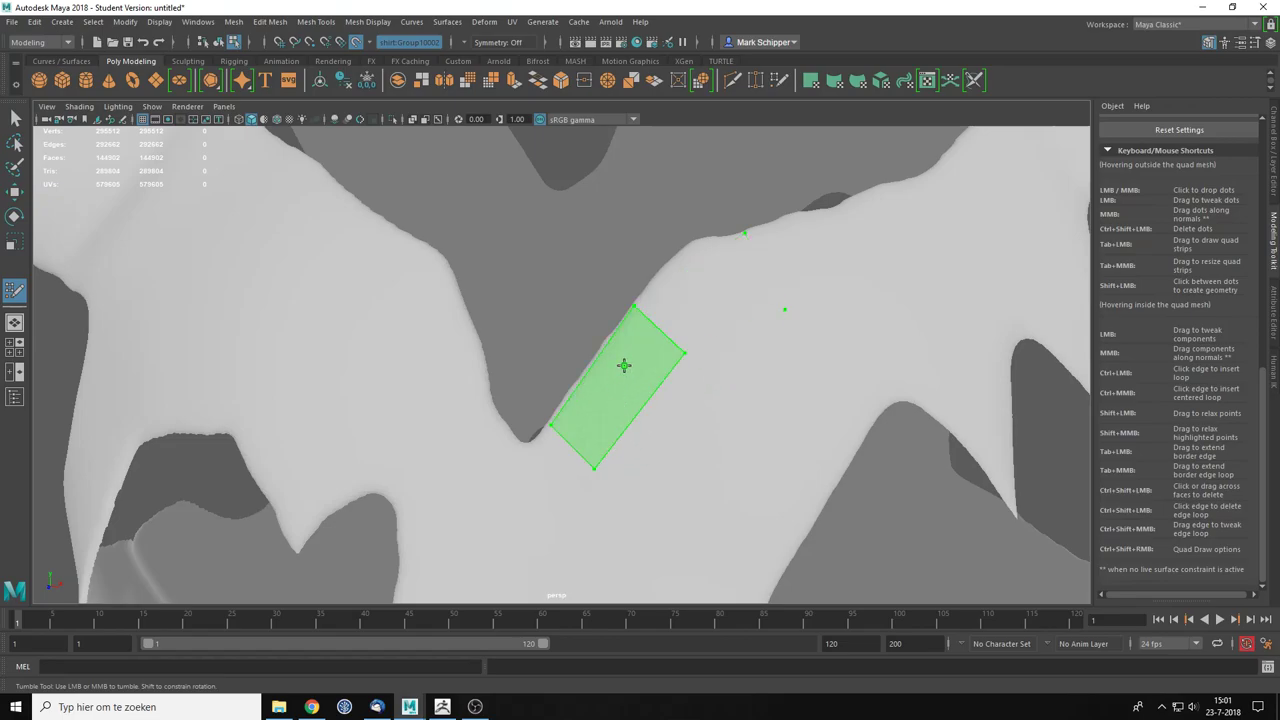
shift+click(625, 378)
shift+click(712, 292)
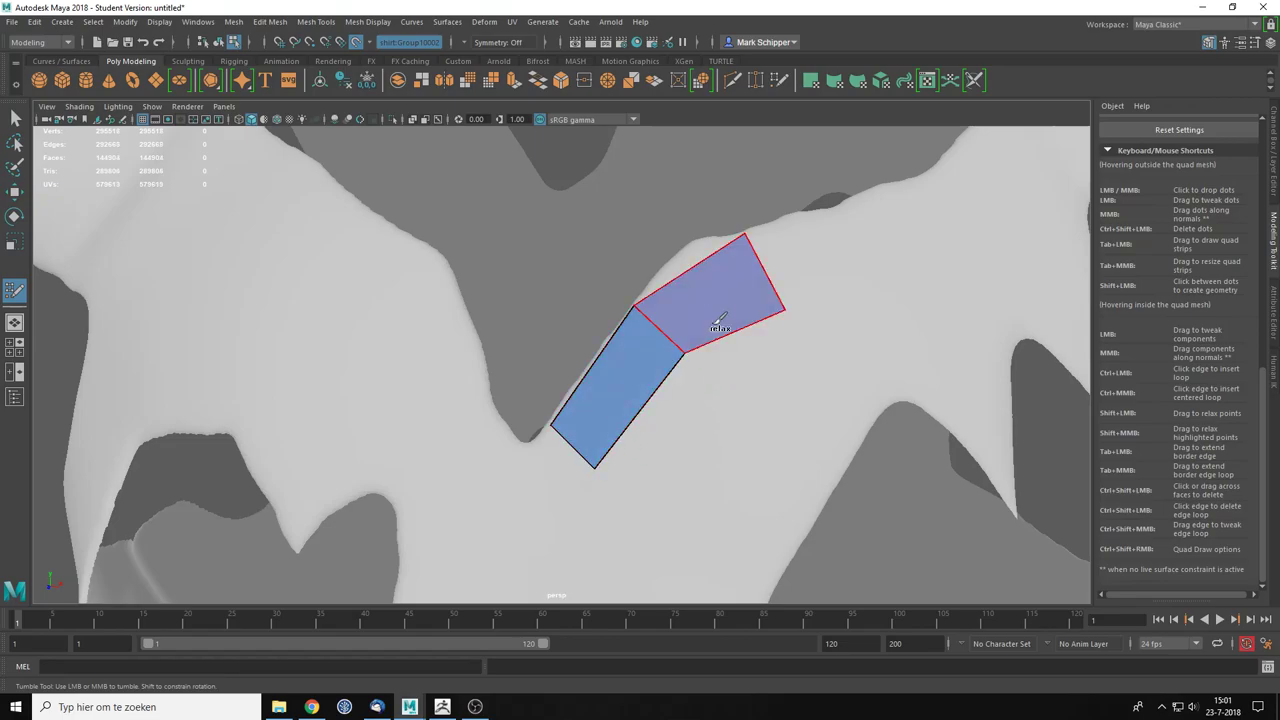
Step: Tweak the edges and vertices of the two quads to follow the neckline border, shortening the upper quad
scroll(707, 373, down, 3)
scroll(700, 414, up, 4)
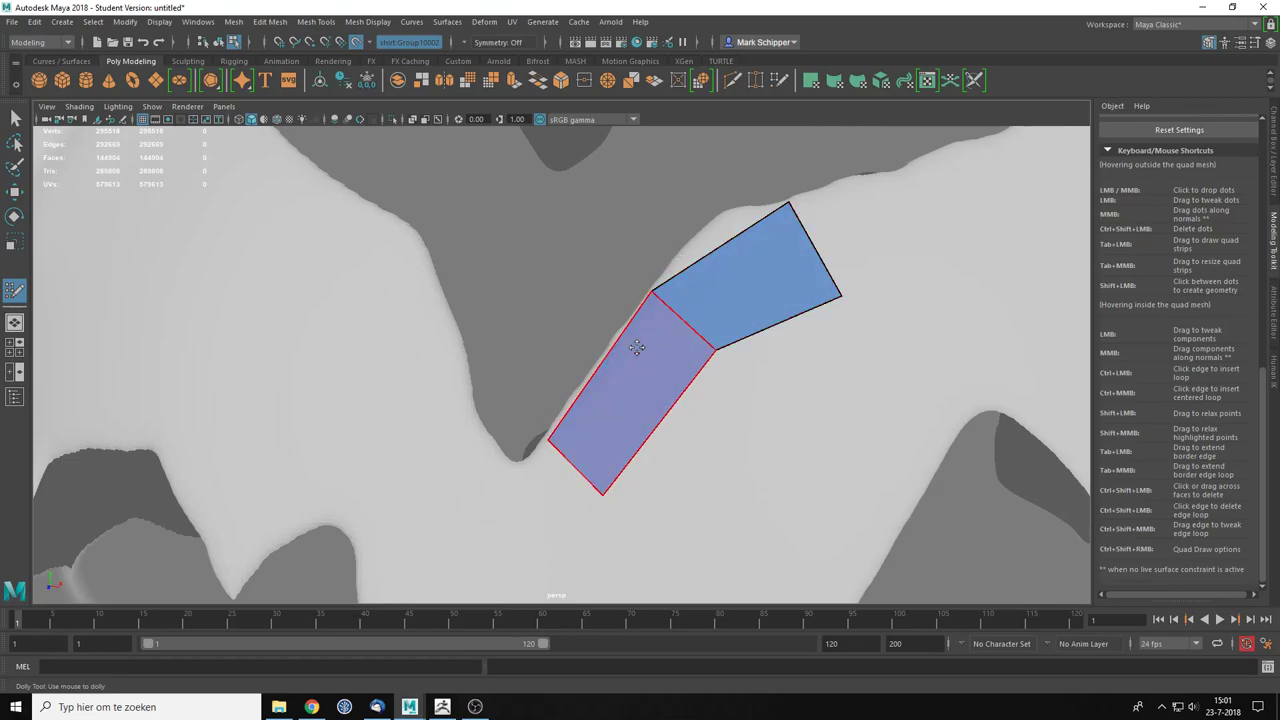
mouse_move(646, 383)
mouse_down()
mouse_move(626, 400)
mouse_move(651, 374)
mouse_move(641, 378)
mouse_up()
mouse_move(649, 295)
mouse_down()
mouse_move(706, 224)
mouse_move(648, 322)
mouse_move(634, 313)
mouse_move(651, 306)
mouse_move(623, 320)
mouse_move(566, 281)
mouse_move(621, 285)
mouse_move(569, 250)
mouse_up()
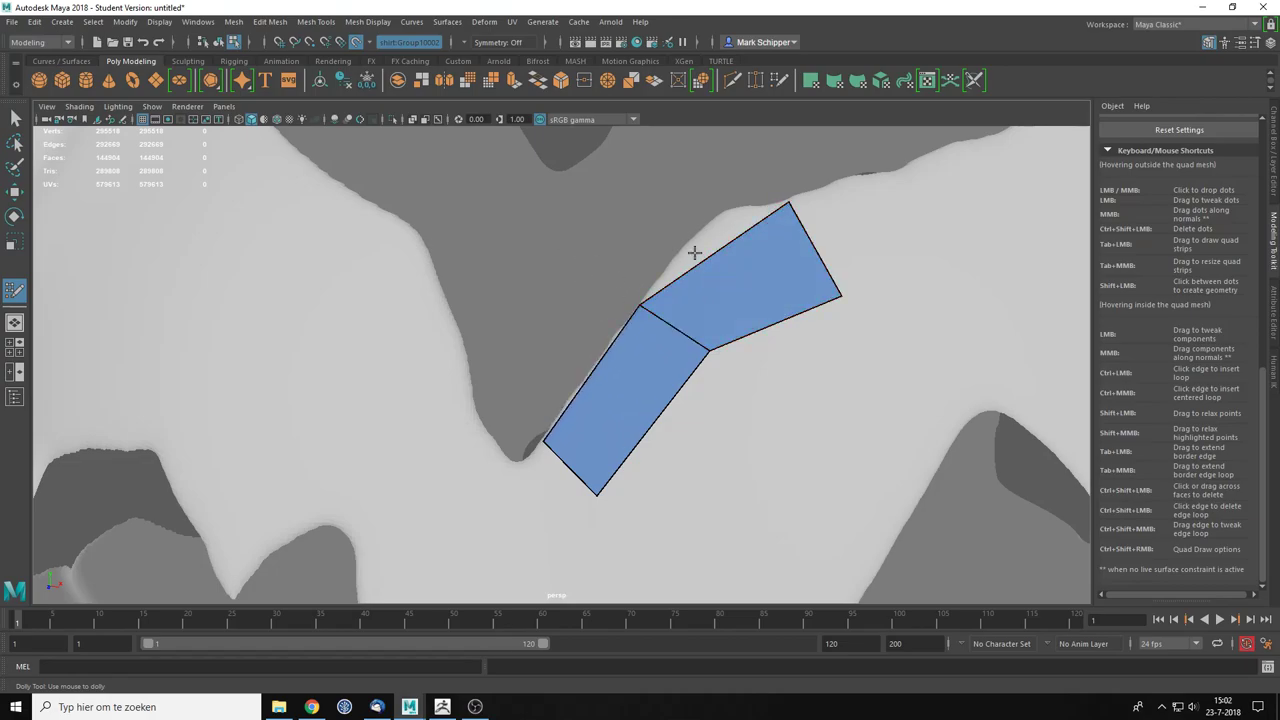
drag(703, 263, 706, 268)
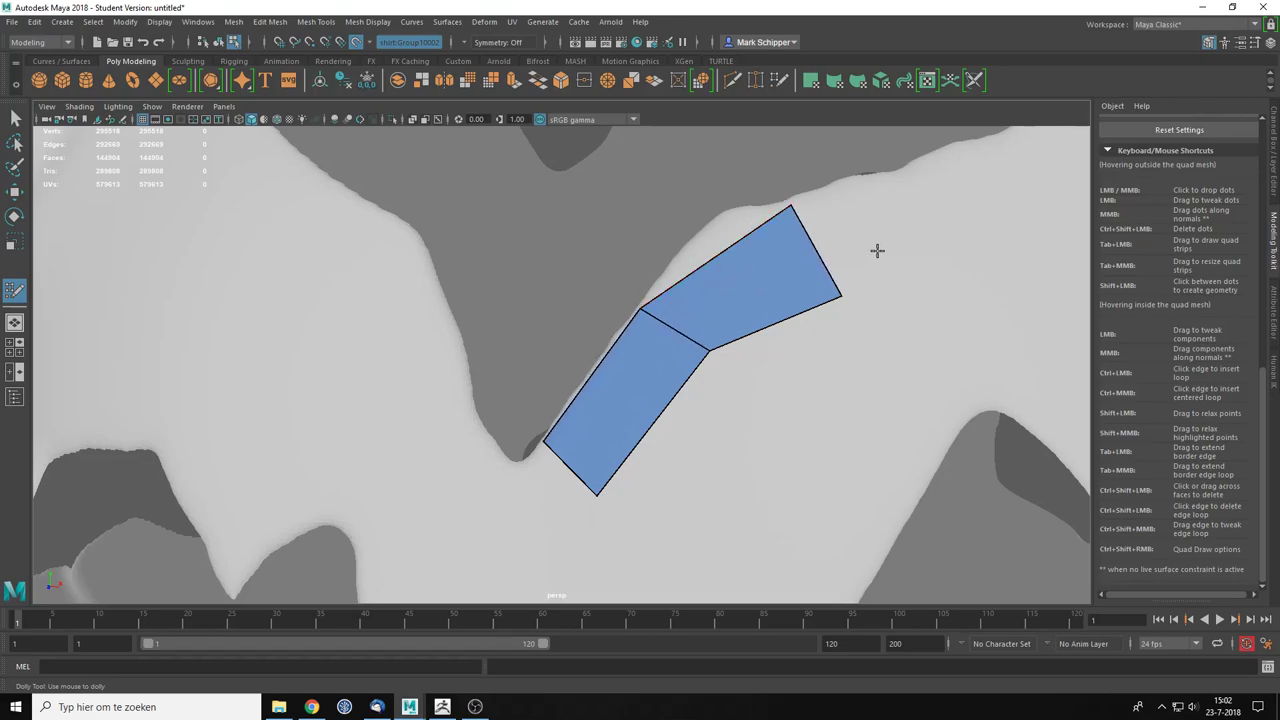
drag(812, 255, 768, 243)
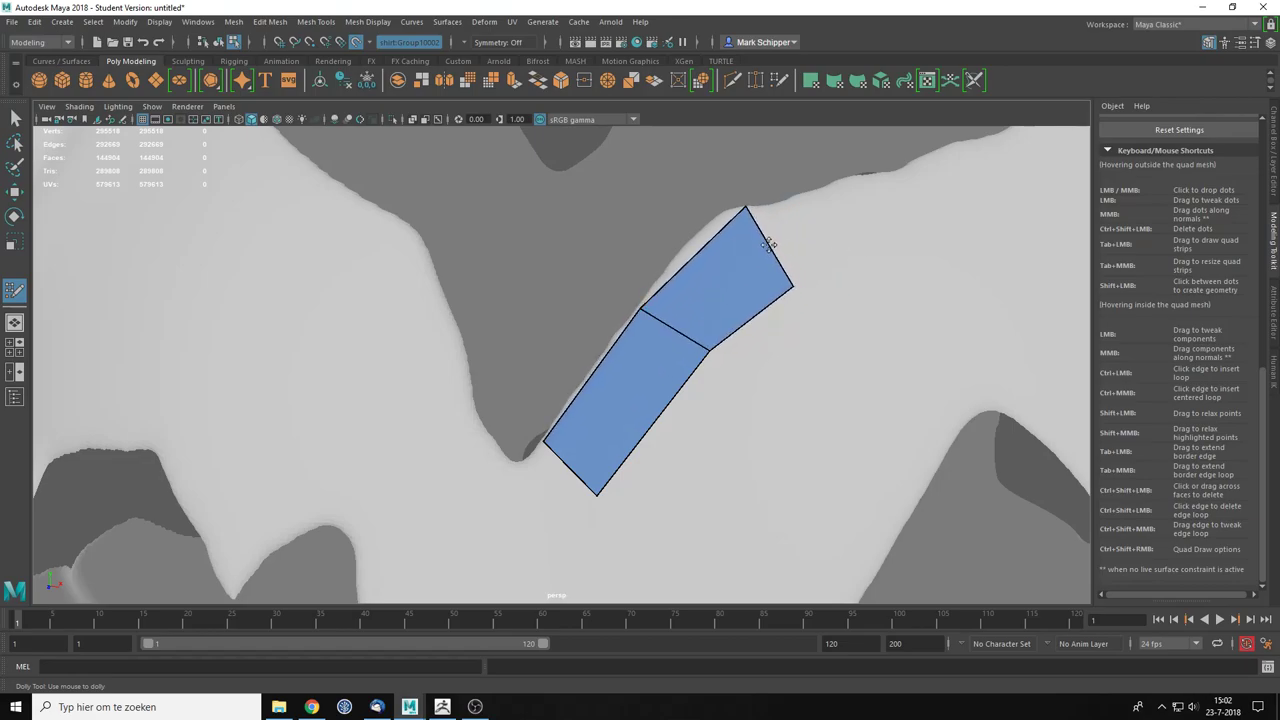
alt+middle_drag(773, 244, 664, 350)
drag(492, 424, 478, 436)
drag(543, 273, 524, 273)
Step: Try drawing a strip of small quads along the neckline beyond the upper quad, then undo it
scroll(668, 376, down, 3)
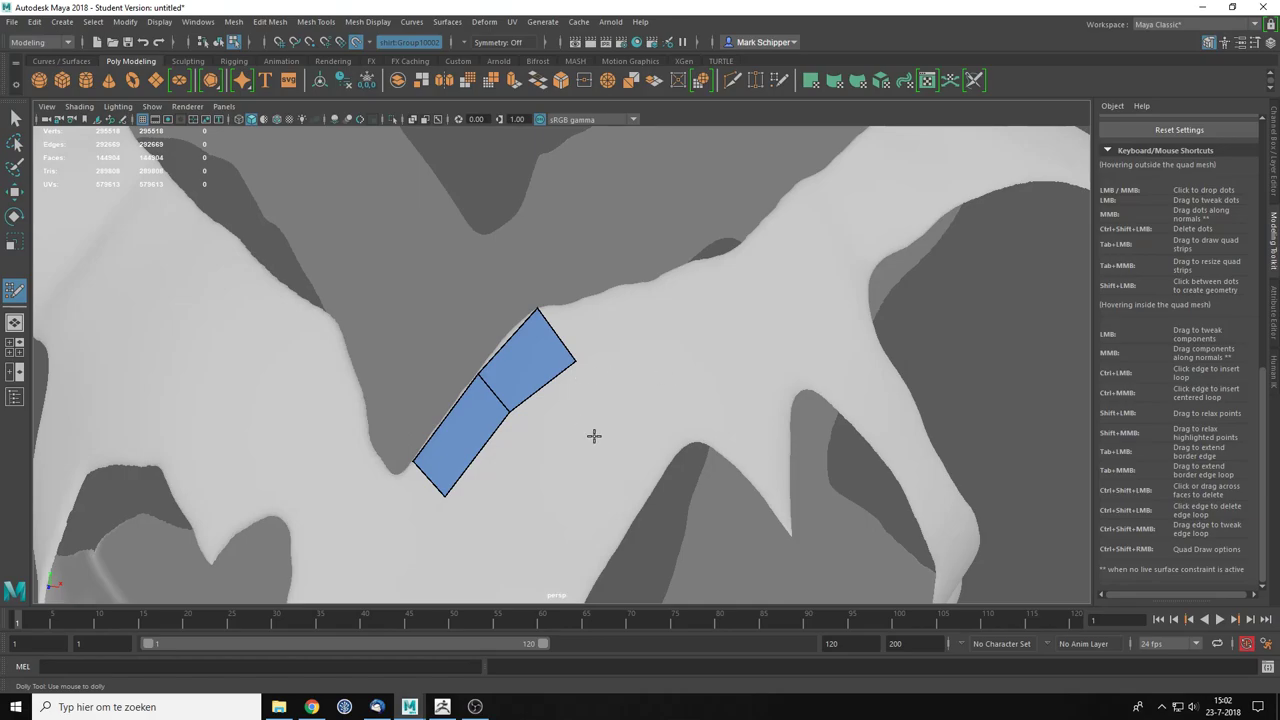
scroll(582, 426, up, 3)
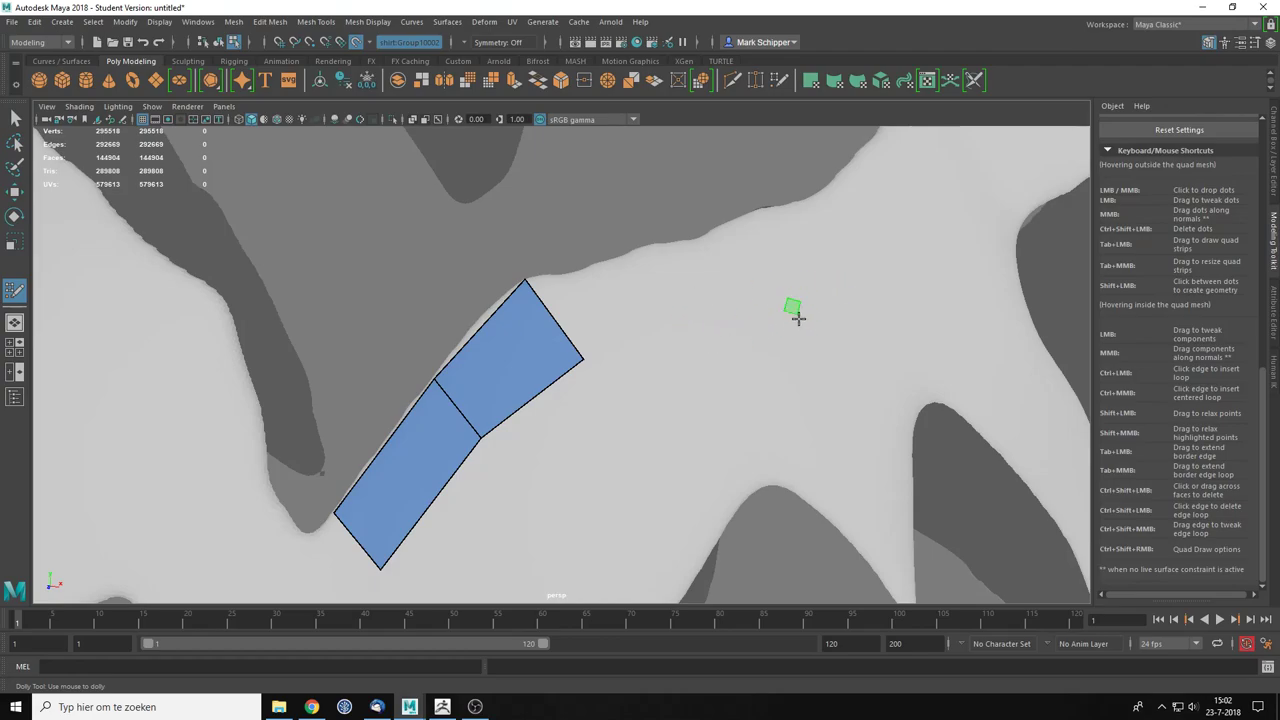
drag(621, 275, 736, 272)
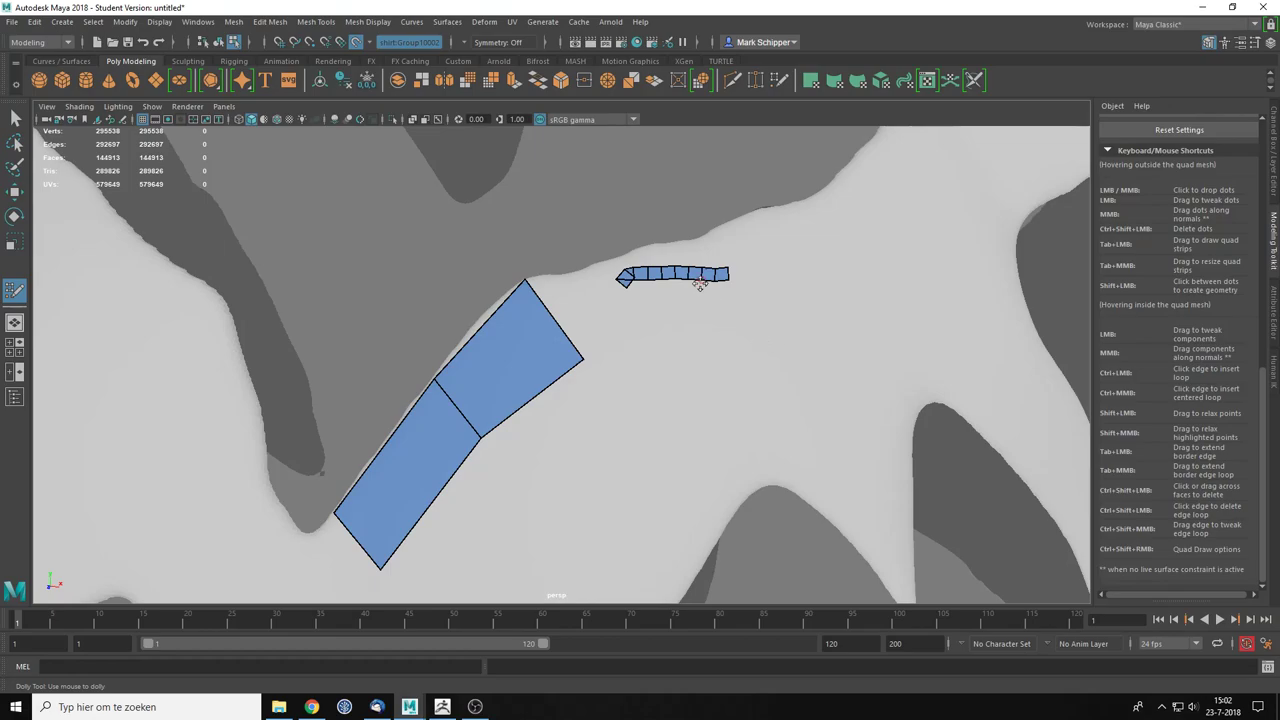
scroll(700, 284, up, 5)
alt+middle_drag(781, 262, 493, 508)
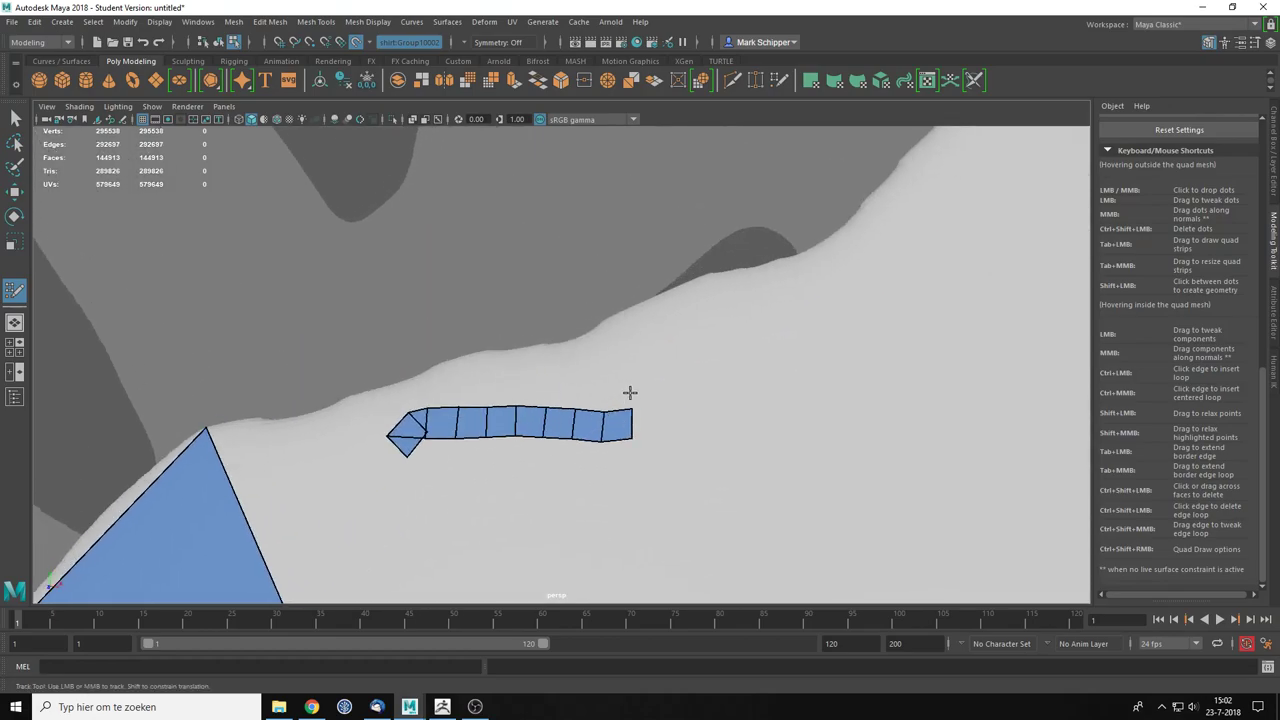
scroll(630, 392, down, 4)
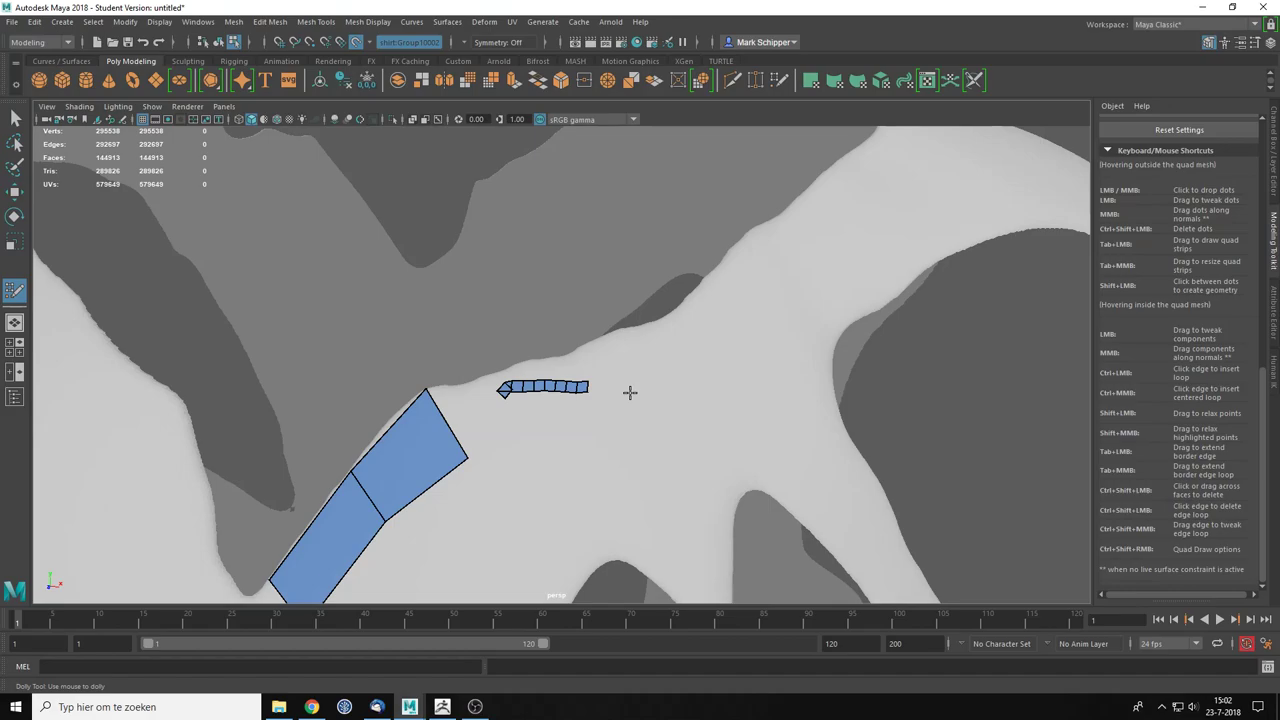
key(ctrl+z)
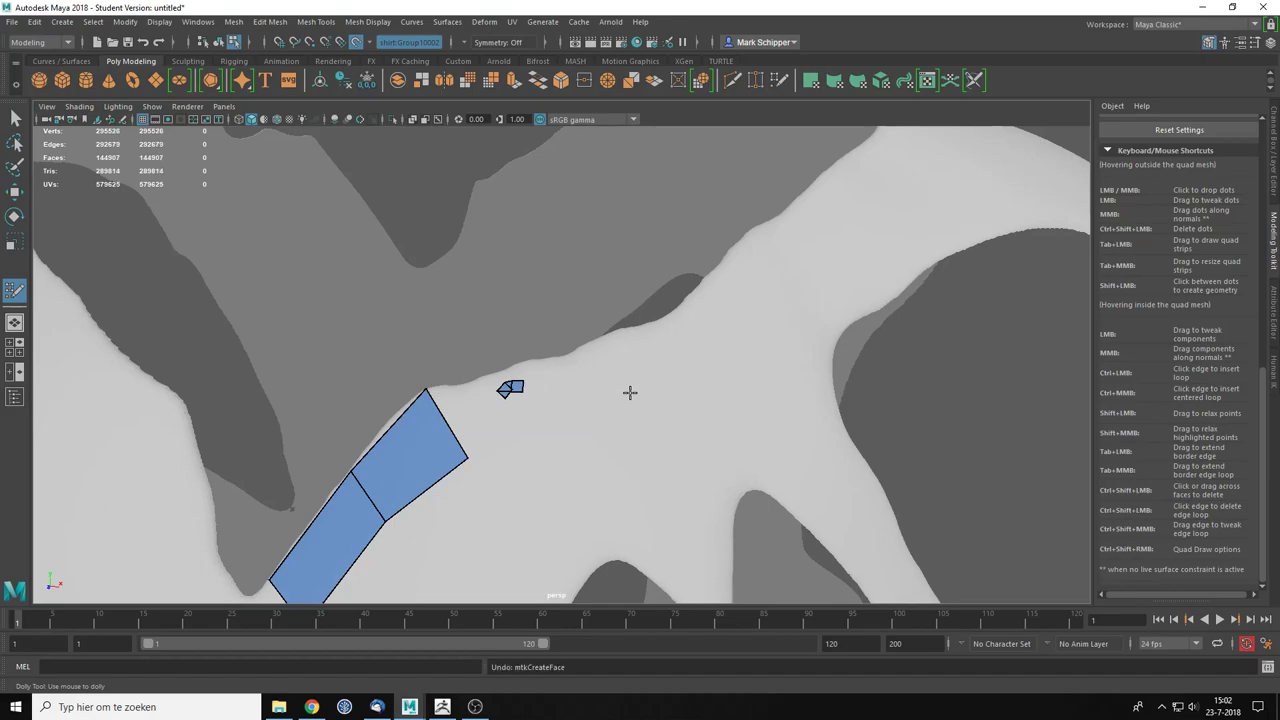
mouse_move(630, 392)
alt+middle_down()
mouse_move(586, 403)
mouse_move(632, 375)
alt+middle_up()
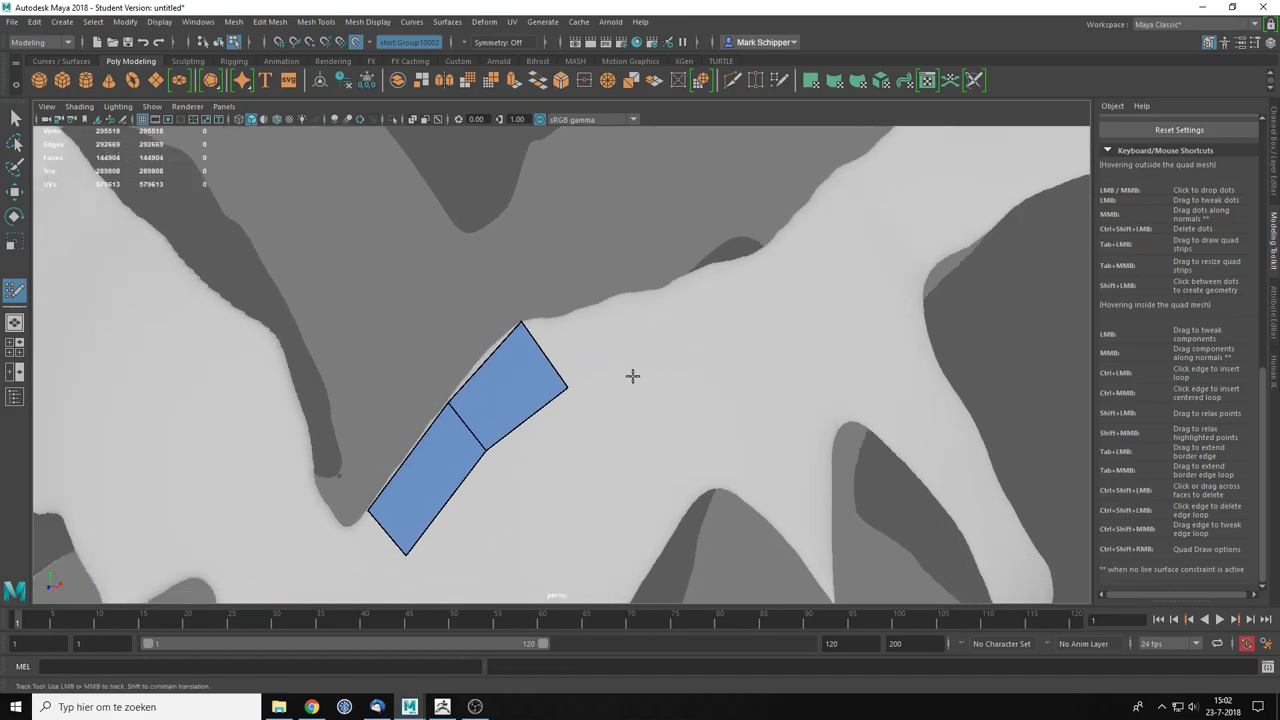
Step: Extend the upper quad's end edge along the neckline to form one long quad toward the shoulder
scroll(632, 375, up, 2)
drag(550, 412, 543, 406)
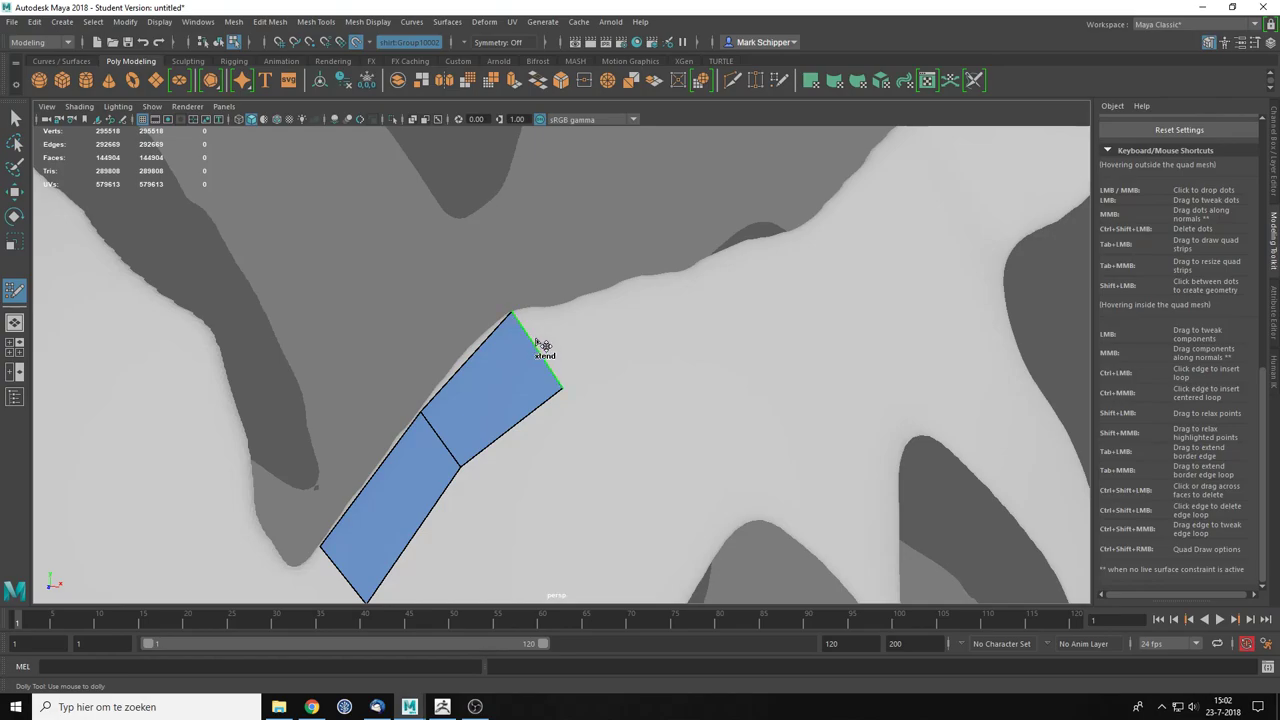
drag(541, 355, 842, 278)
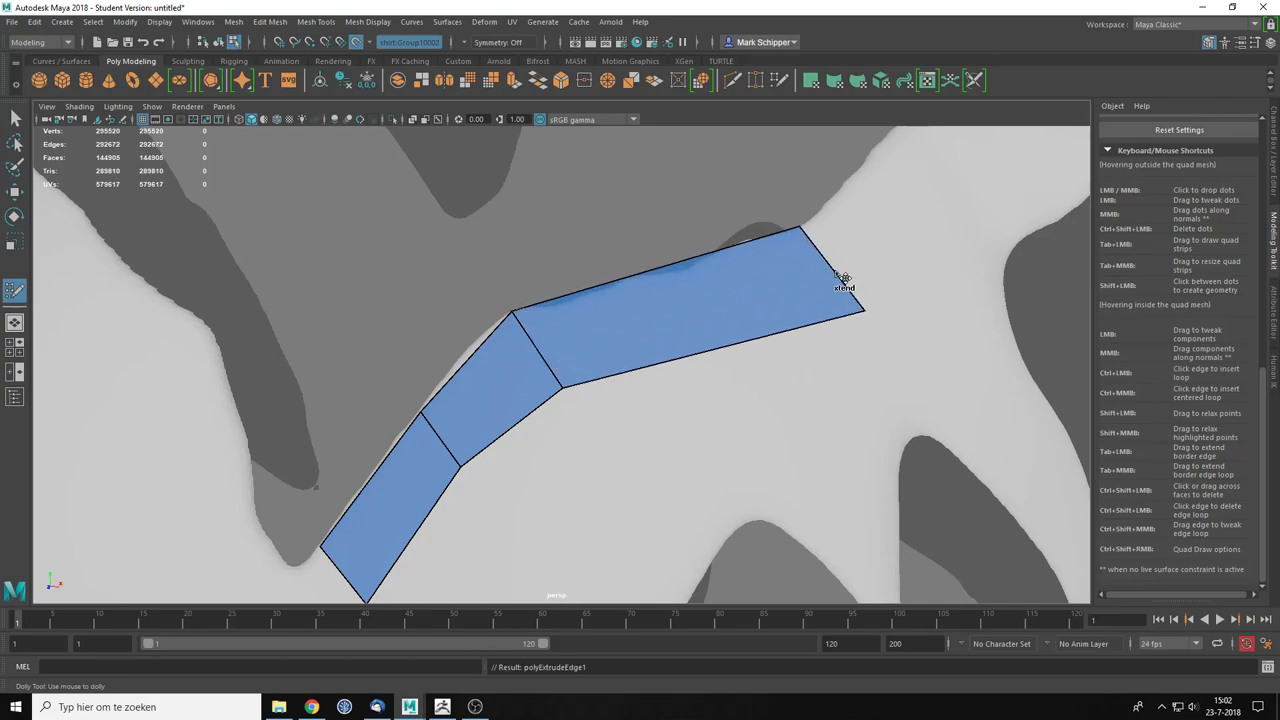
Step: Extend the neckline strip with three further quads over the shoulder and onto the shirt's back
alt+middle_drag(771, 340, 676, 342)
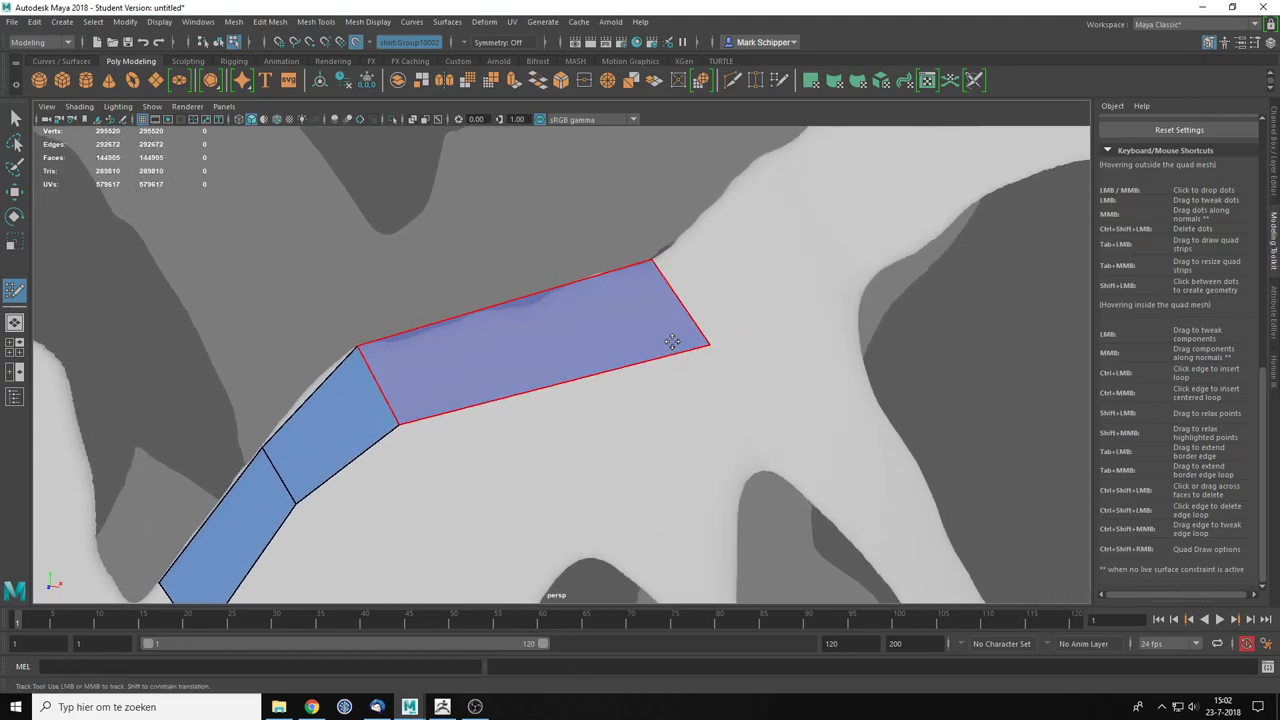
alt+drag(676, 342, 631, 340)
alt+middle_drag(609, 326, 545, 408)
scroll(517, 406, down, 3)
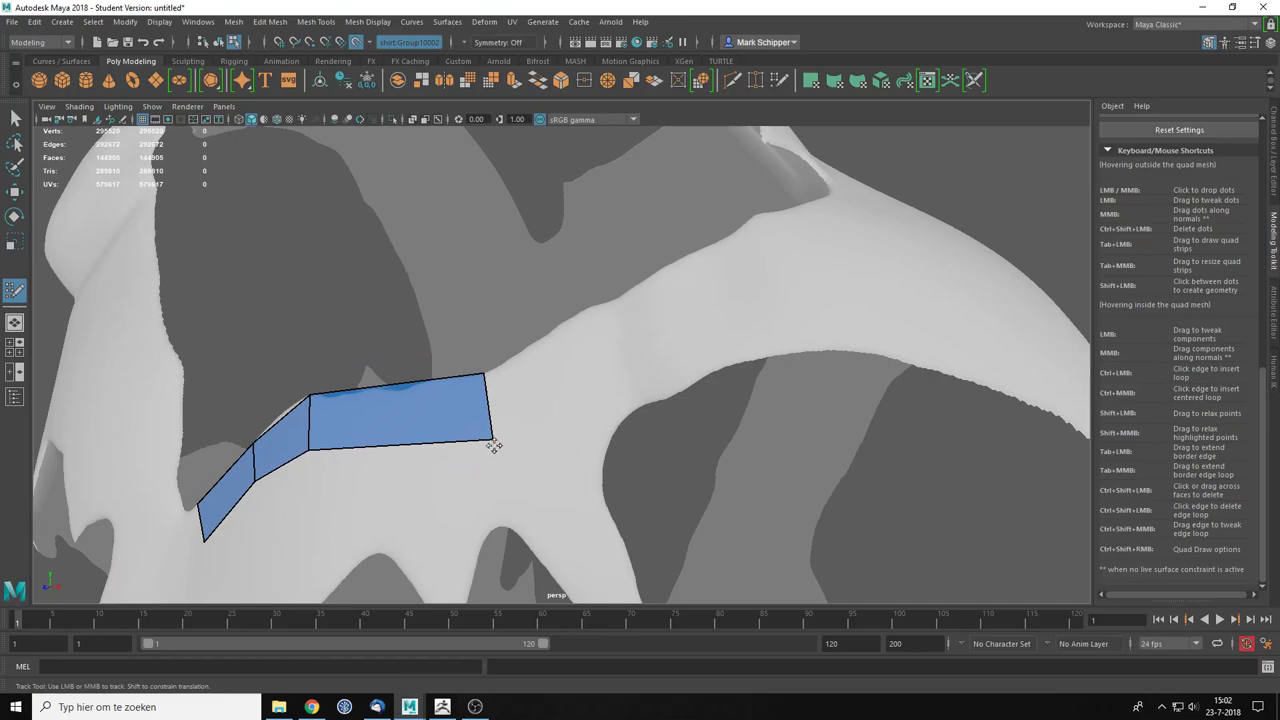
drag(490, 440, 614, 371)
drag(519, 376, 730, 323)
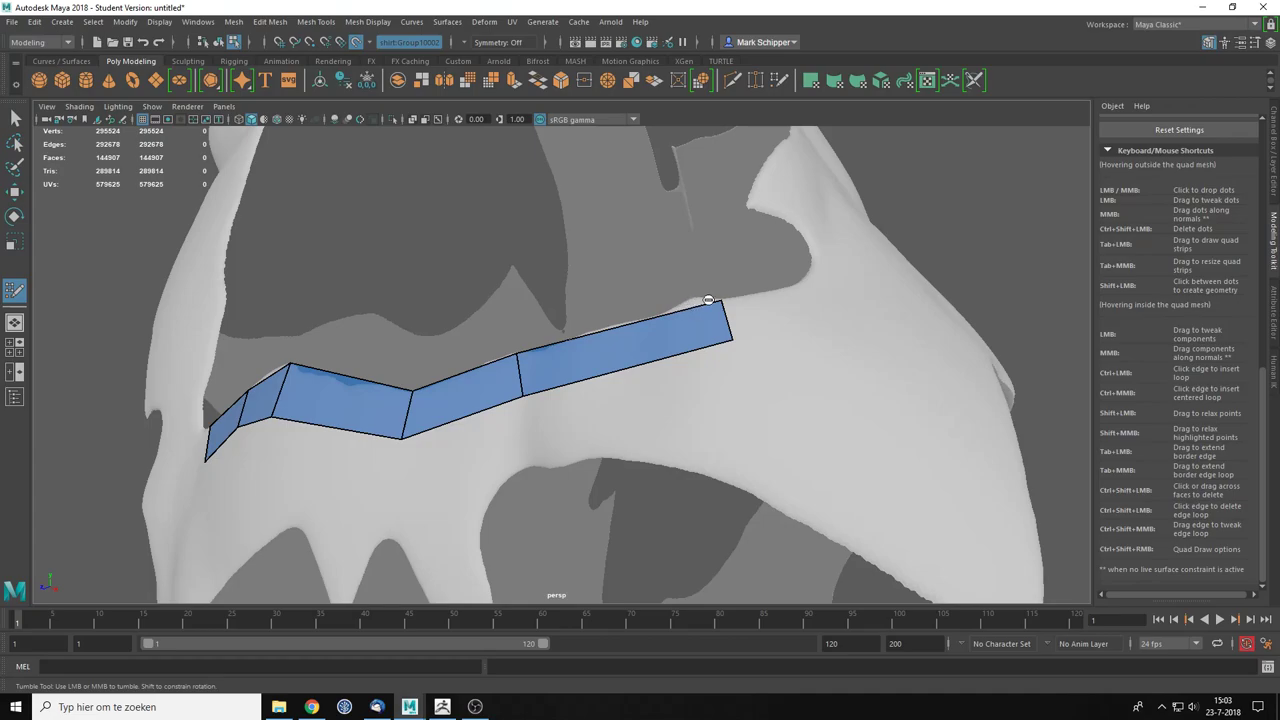
alt+drag(694, 300, 611, 334)
alt+drag(532, 347, 480, 418)
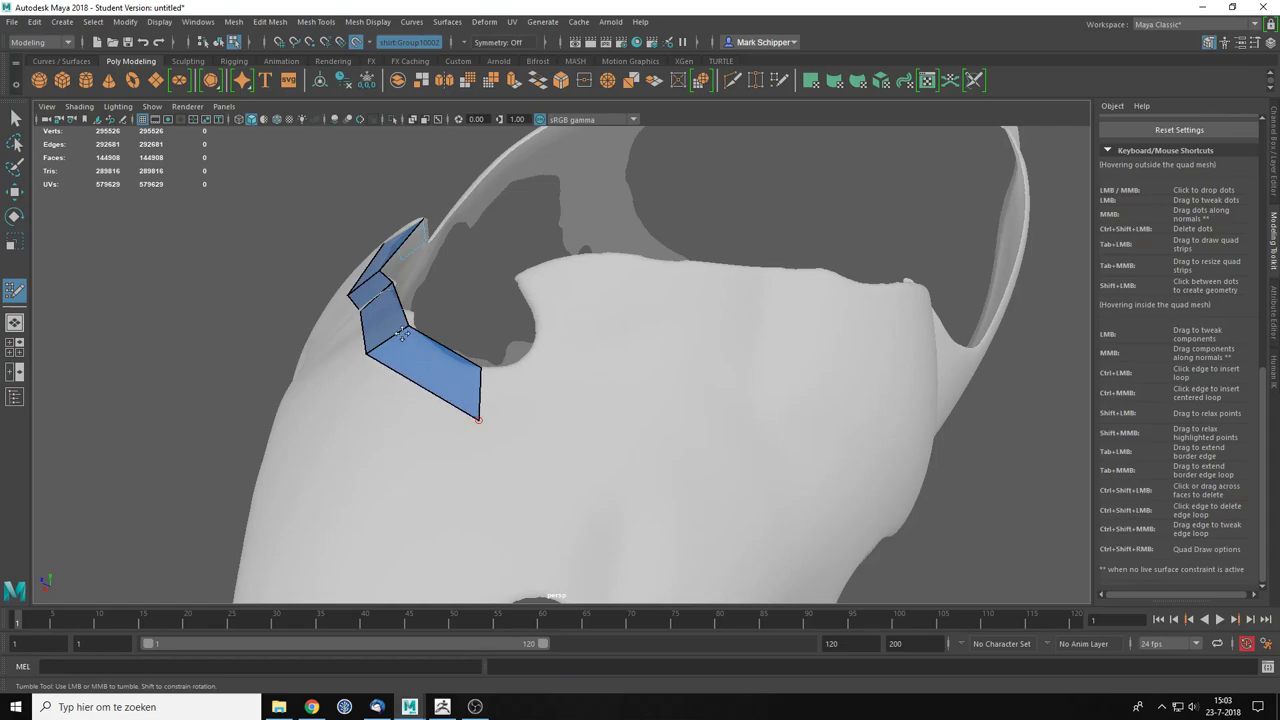
Step: Extend the neckline strip by two quads around the curved notch and insert an edge across the notch's bottom quad
alt+drag(566, 393, 545, 394)
drag(469, 402, 497, 305)
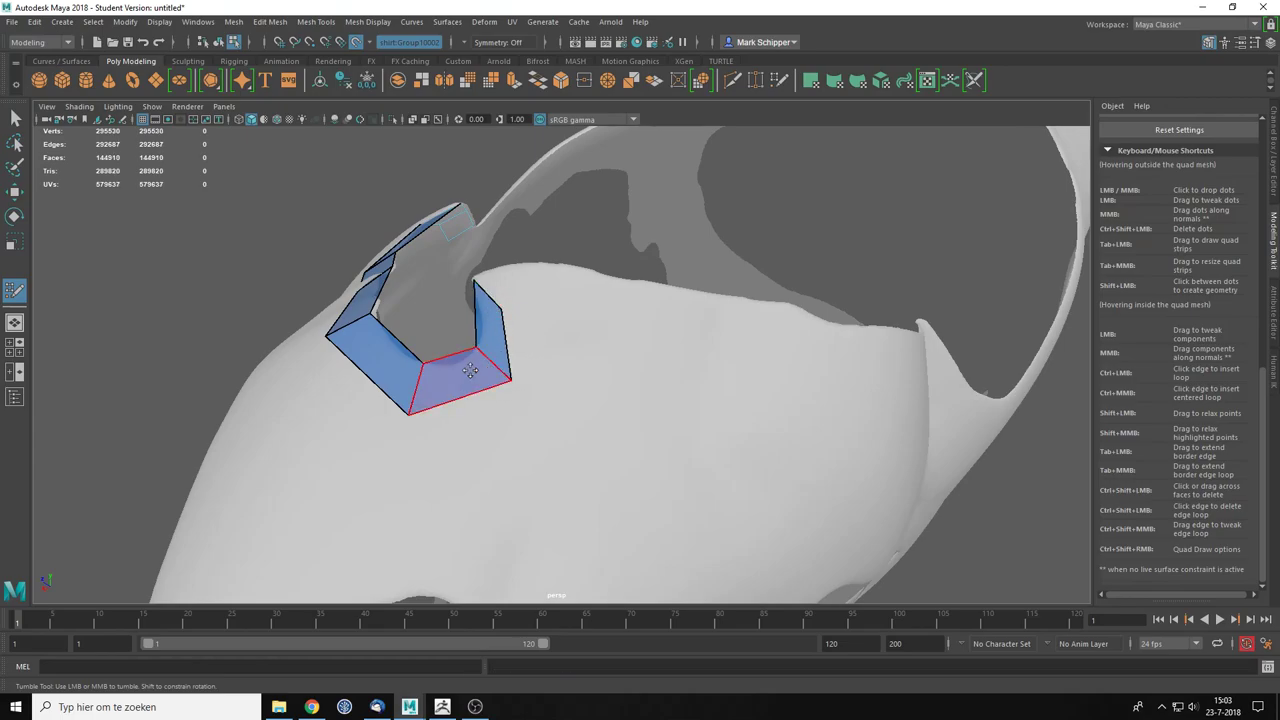
scroll(455, 372, up, 2)
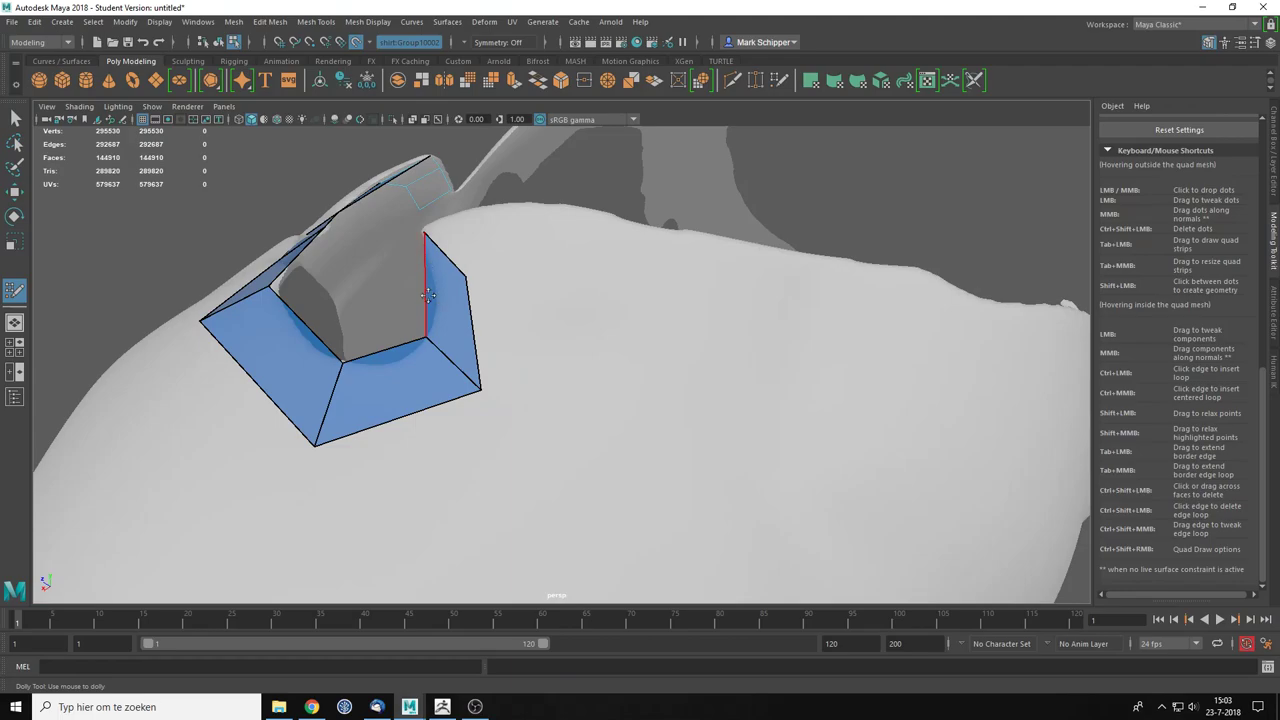
scroll(425, 305, up, 2)
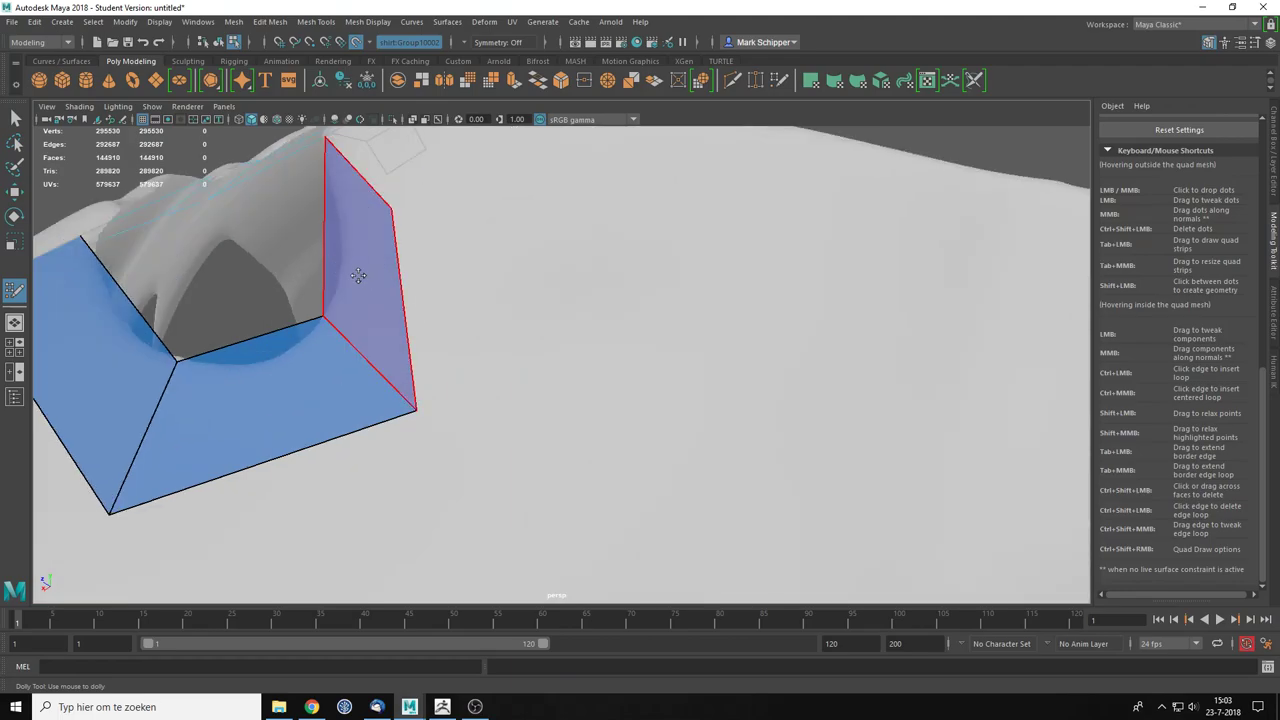
alt+middle_drag(349, 269, 563, 334)
scroll(663, 321, down, 1)
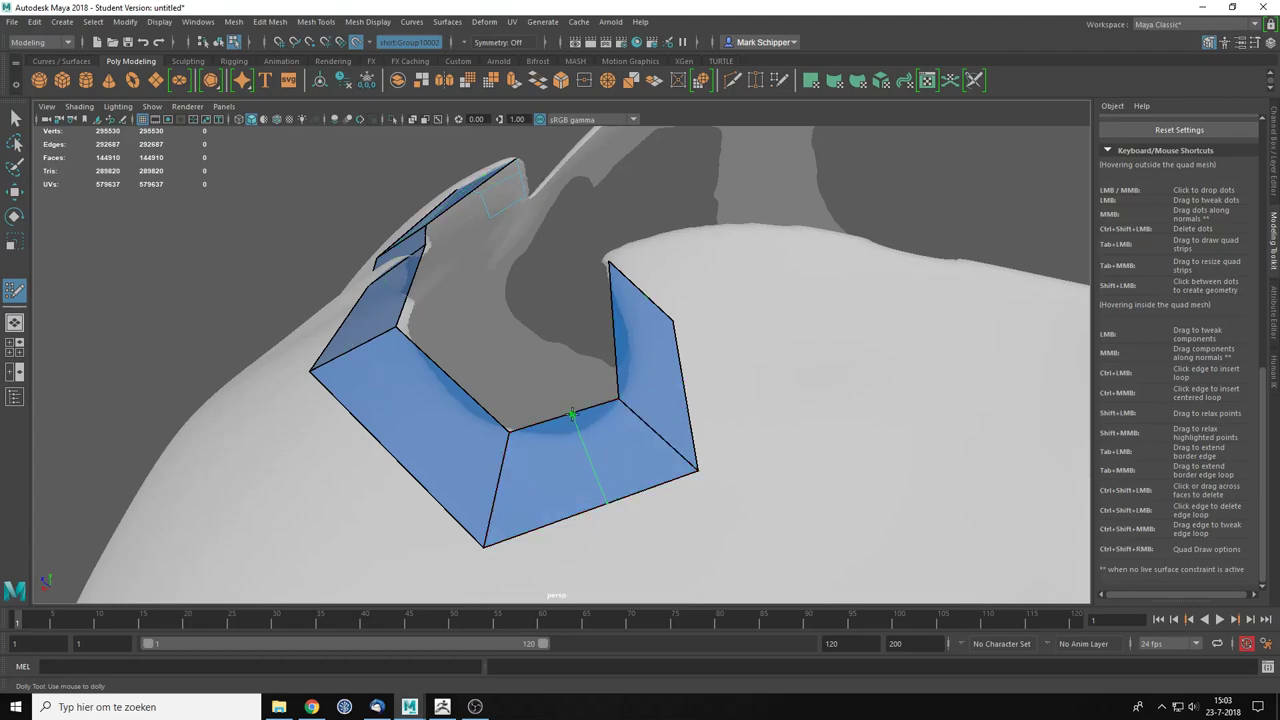
ctrl+click(571, 413)
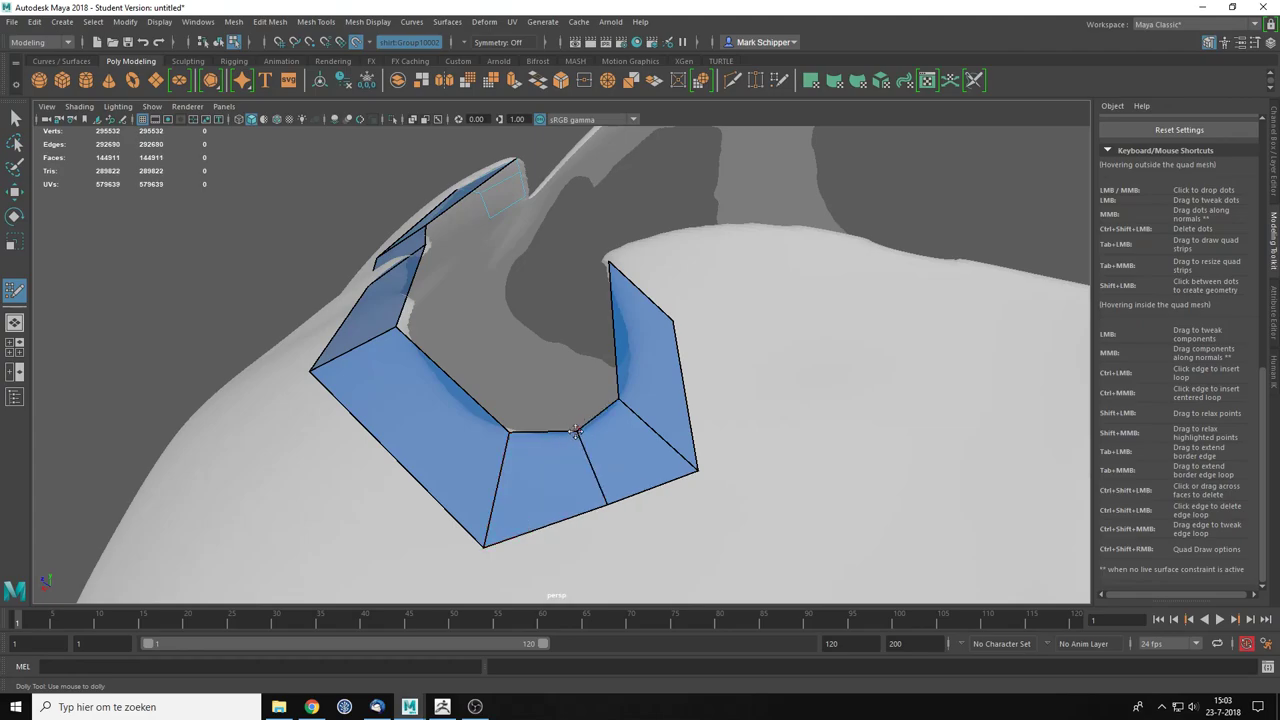
Step: Try splitting the long quad before the notch, undo it, and insert an edge across the quad on the notch's far side
ctrl+click(447, 384)
key(ctrl+z)
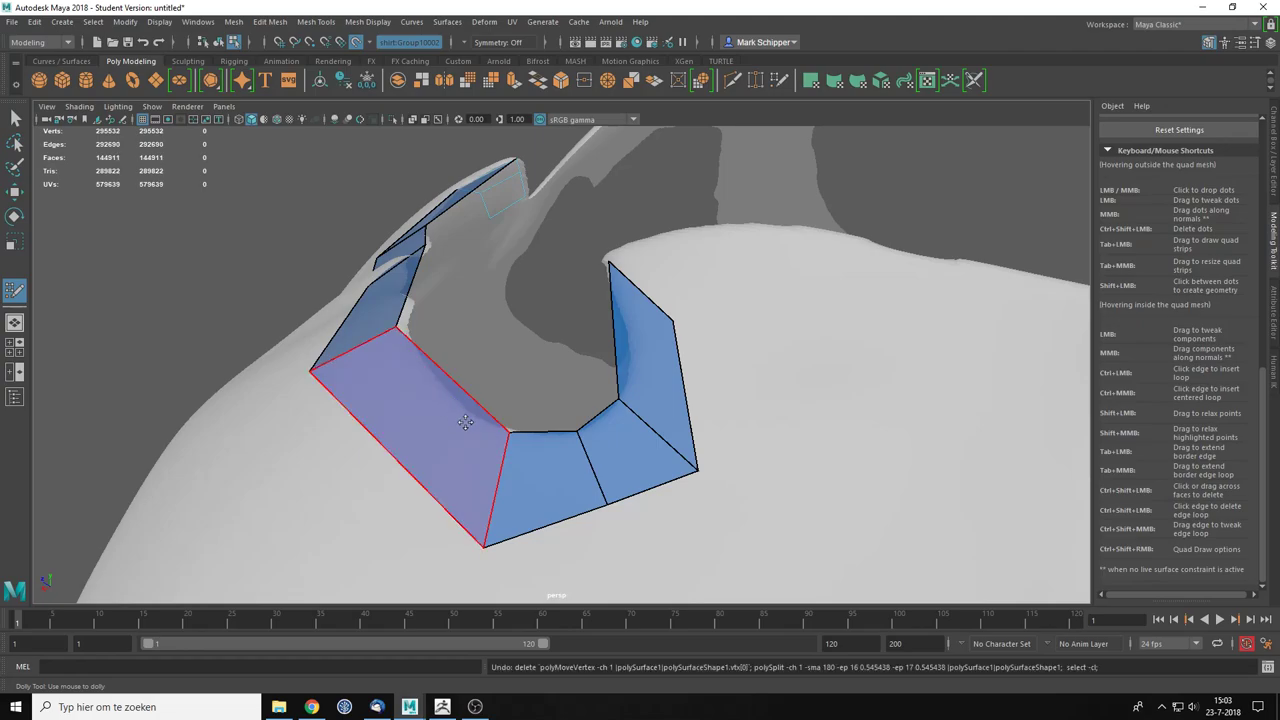
scroll(620, 426, down, 2)
alt+drag(634, 373, 680, 360)
ctrl+click(606, 335)
alt+middle_drag(763, 401, 693, 373)
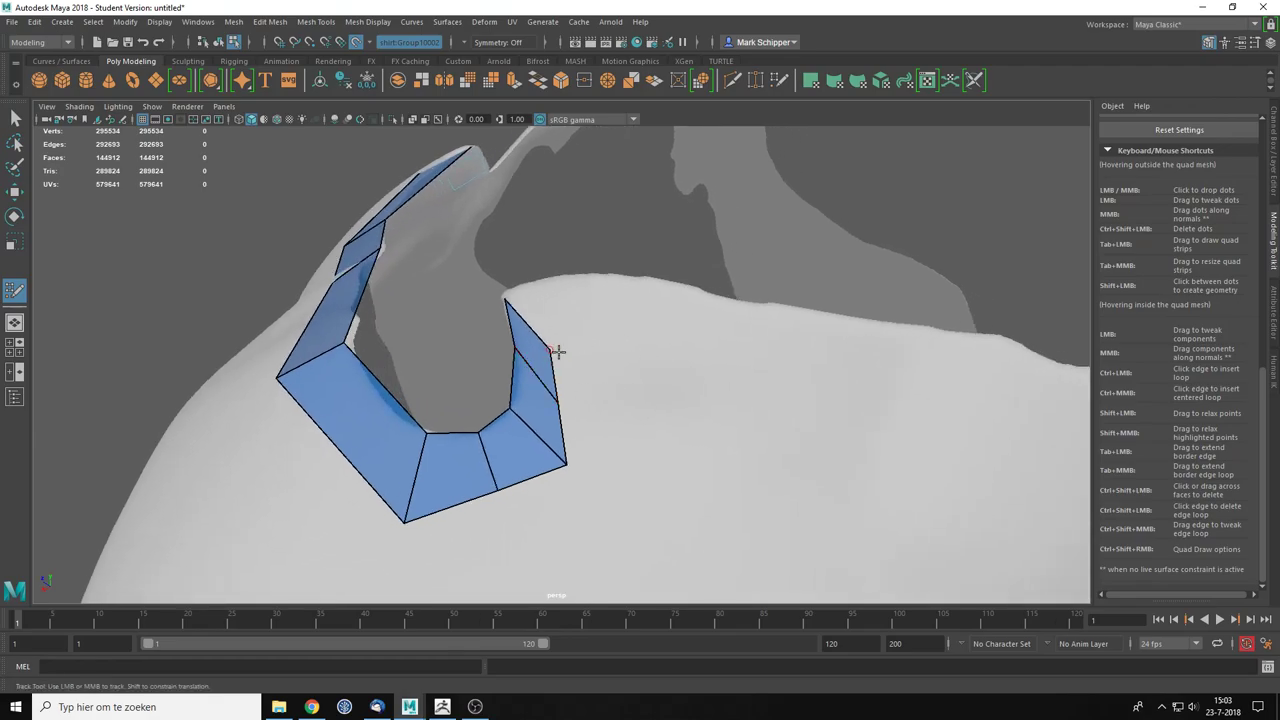
Step: Extend the strip's end edge beyond the notch with five further quads along the neckline border
drag(528, 318, 809, 344)
alt+middle_drag(970, 396, 597, 359)
drag(430, 318, 671, 371)
drag(491, 280, 688, 368)
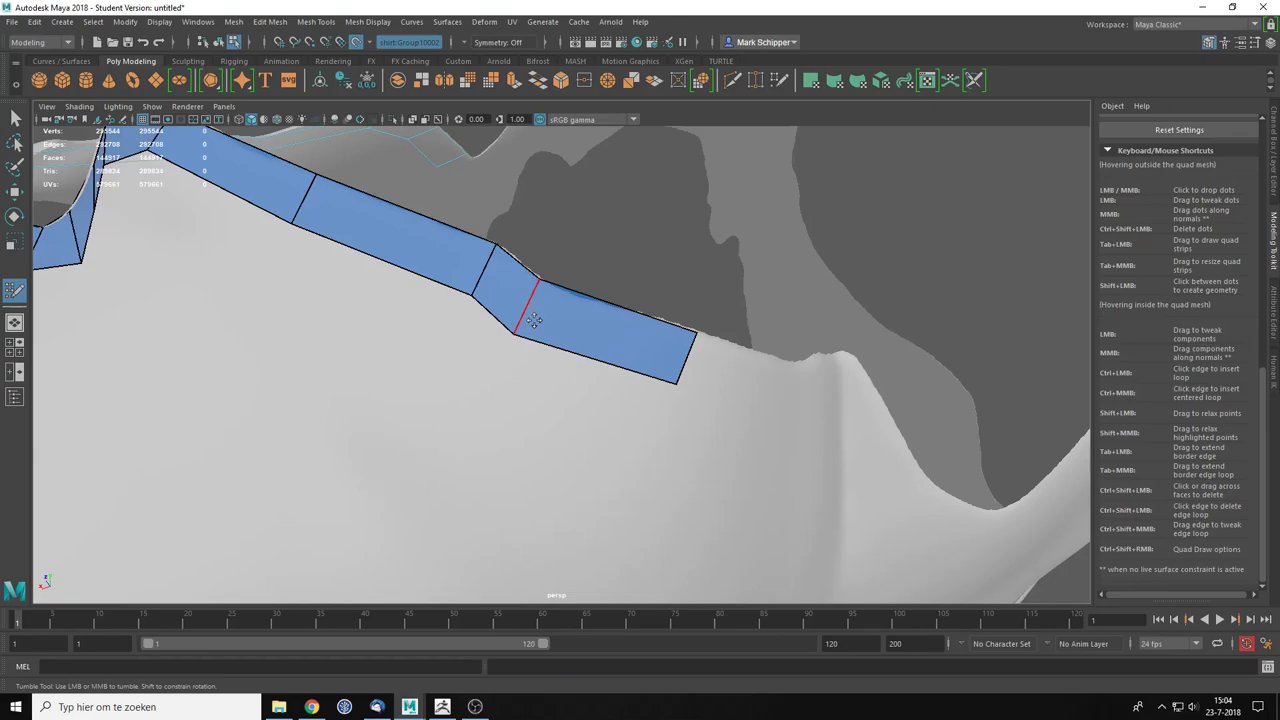
alt+middle_drag(591, 306, 589, 346)
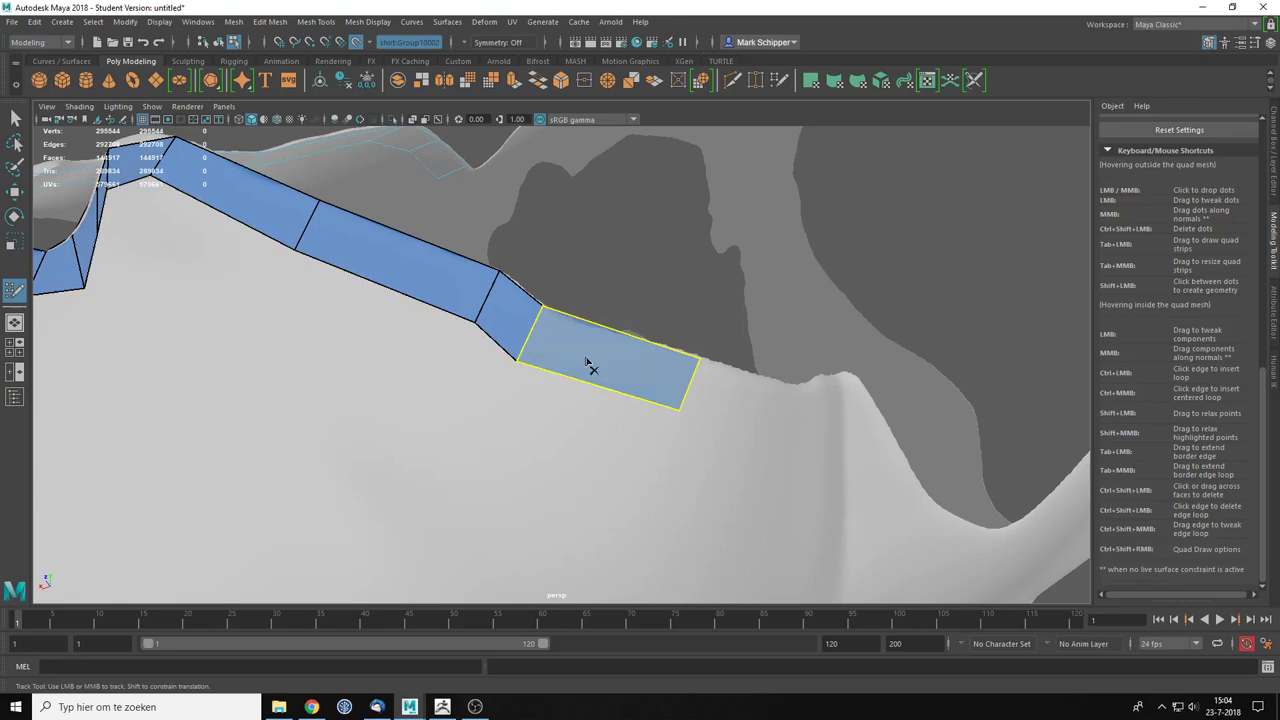
Step: Delete the two end quads of the strip and rebuild that stretch of the neckline with longer quads
ctrl+shift+click(590, 367)
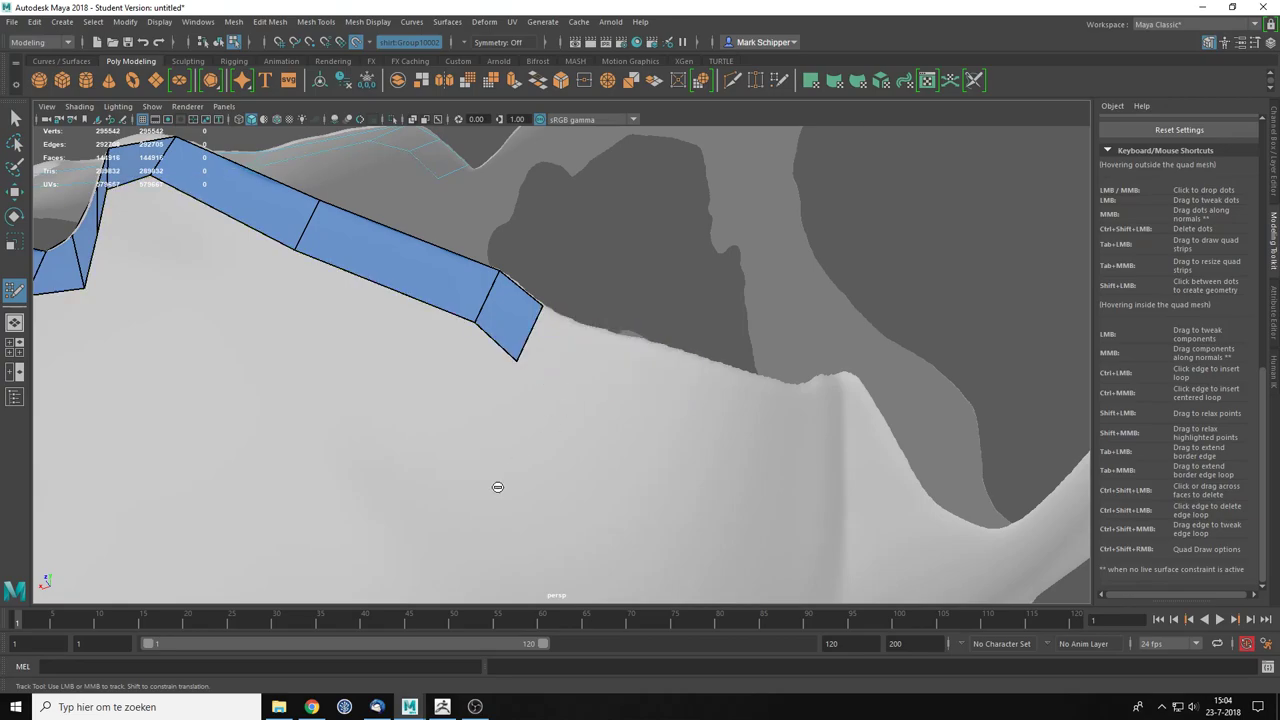
ctrl+shift+click(533, 346)
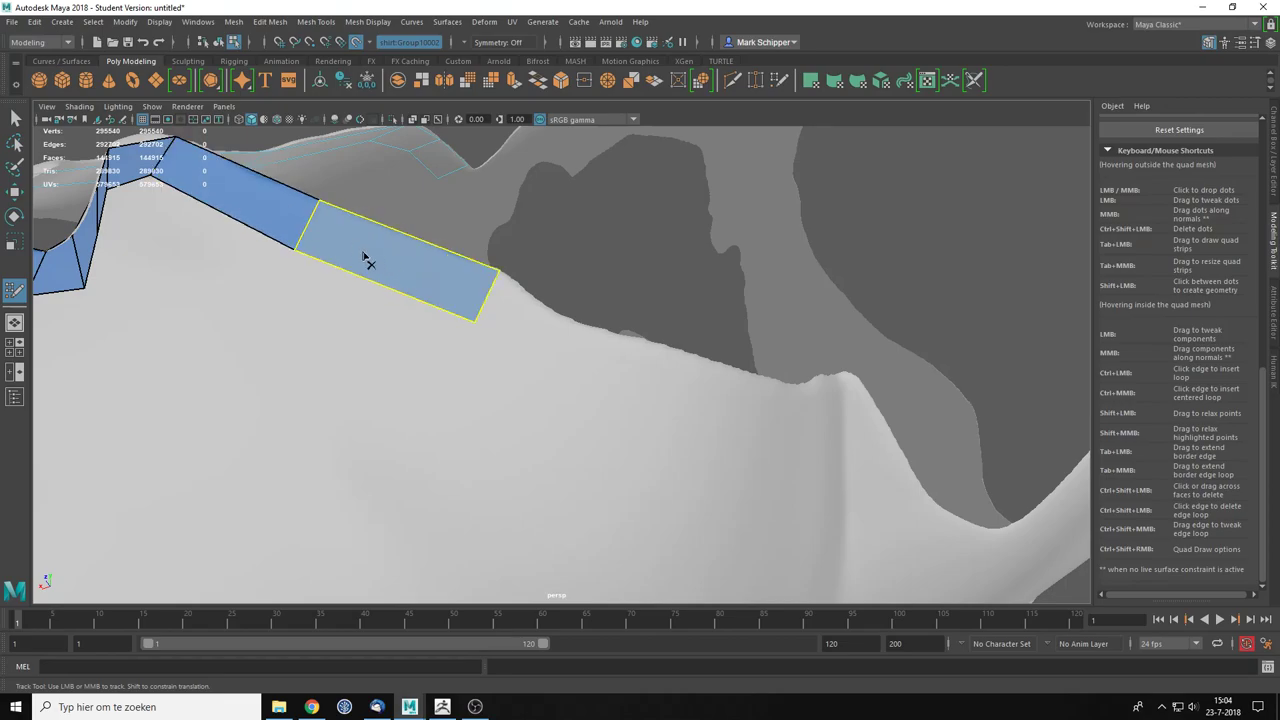
drag(494, 288, 692, 409)
alt+middle_drag(692, 409, 557, 390)
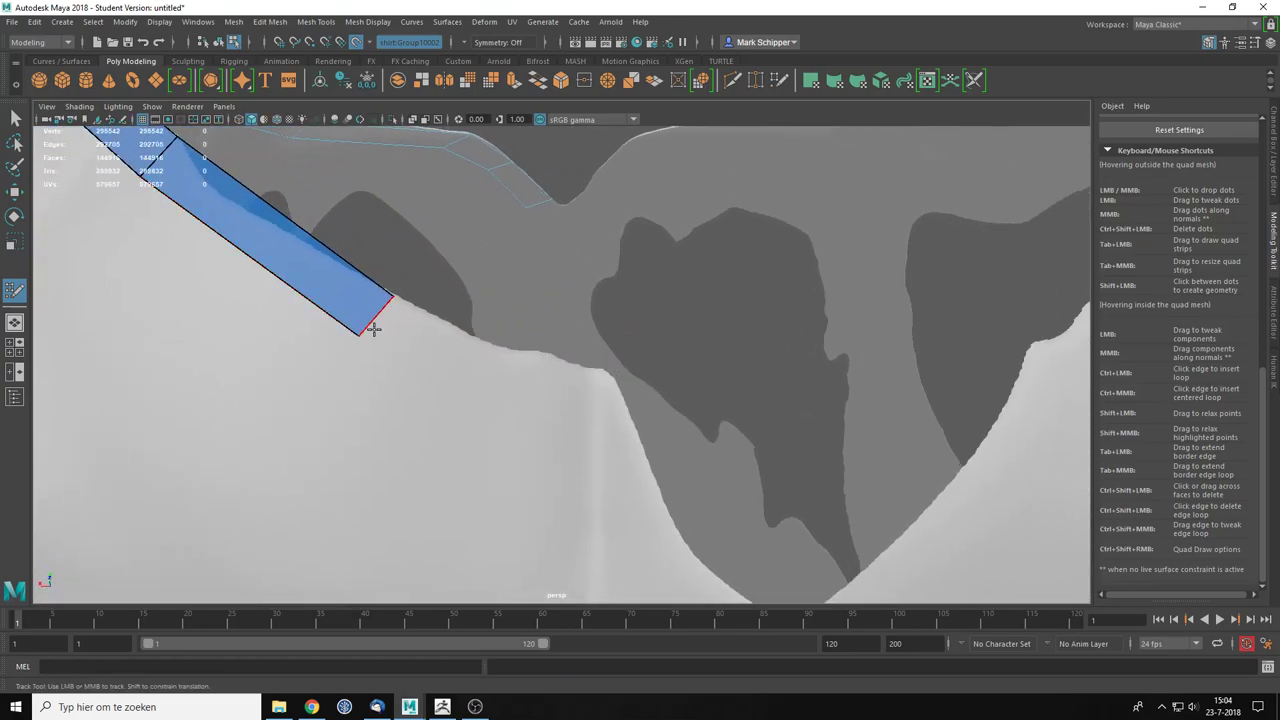
mouse_move(388, 316)
mouse_down()
mouse_move(492, 388)
mouse_move(548, 362)
mouse_move(507, 364)
mouse_move(514, 397)
mouse_up()
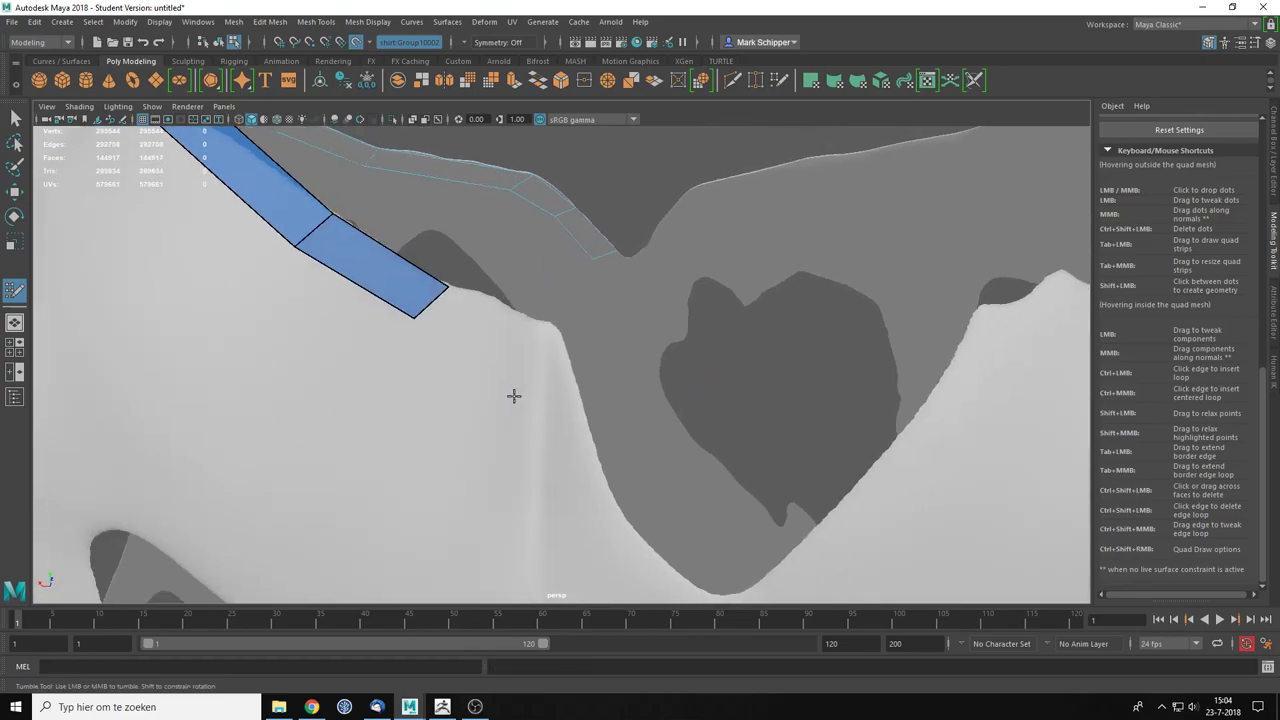
Step: Extend the strip by two quads around the corner into the V-shaped gap and align the corner vertex with the border
alt+middle_drag(514, 397, 506, 368)
mouse_move(433, 278)
mouse_down()
mouse_move(537, 323)
mouse_move(531, 345)
mouse_up()
alt+drag(600, 388, 655, 365)
mouse_move(585, 307)
mouse_down()
mouse_move(646, 434)
mouse_move(622, 410)
mouse_move(654, 408)
mouse_up()
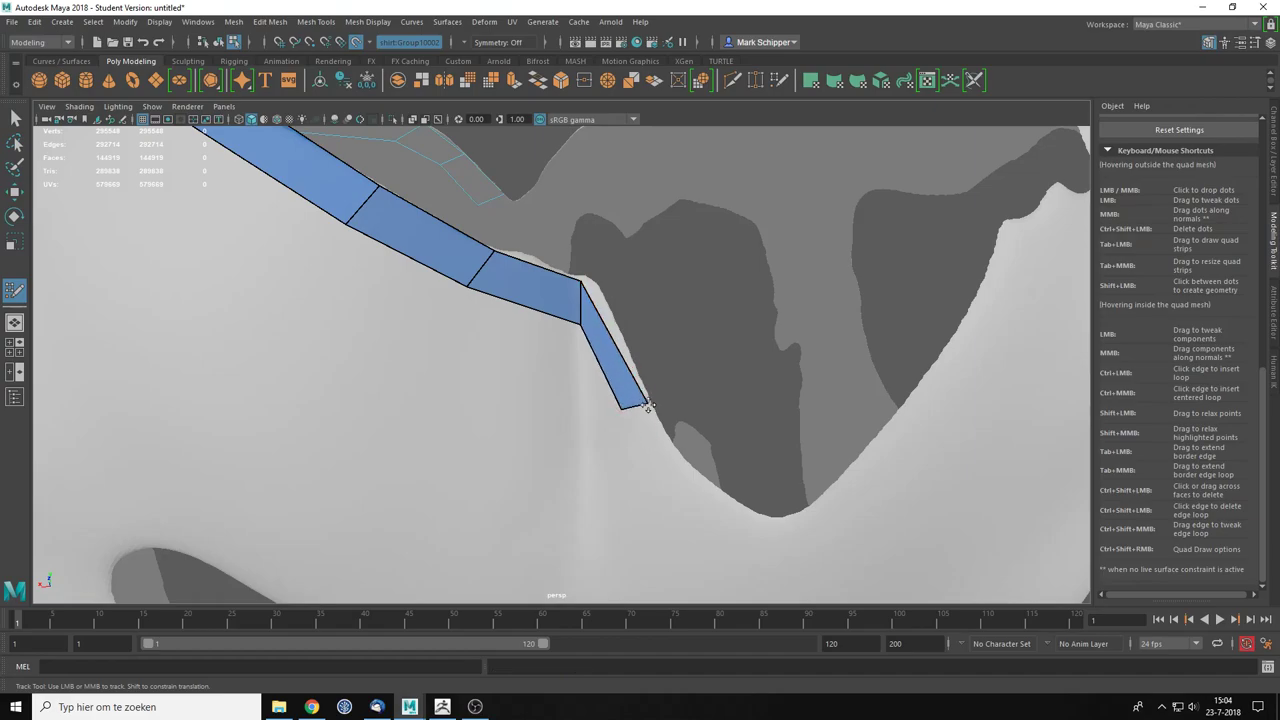
drag(580, 281, 591, 280)
Step: Extend the strip to the bottom of the V-shaped gap, split that quad with an edge and shape it to the curve
drag(617, 343, 675, 346)
alt+middle_drag(675, 346, 543, 380)
drag(451, 320, 596, 450)
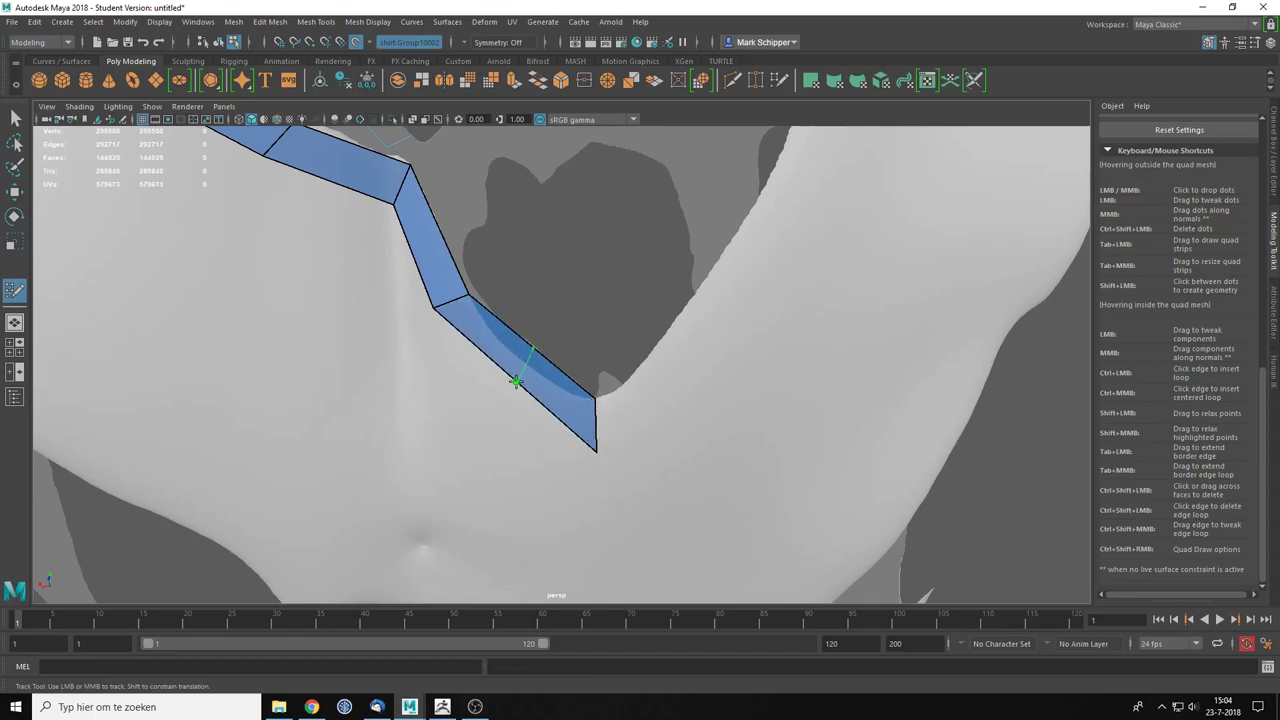
ctrl+click(516, 381)
drag(513, 389, 503, 397)
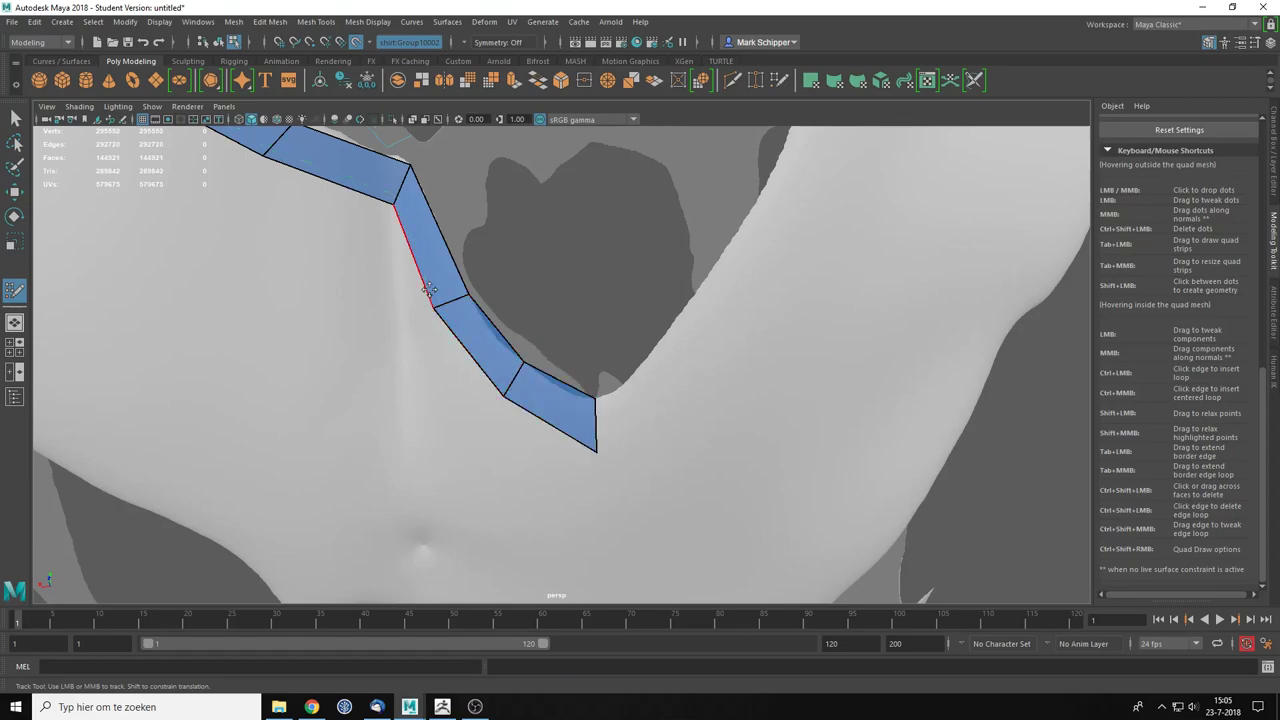
Step: Extend the strip up the other side of the V-shaped gap toward the shoulder, adding an edge to follow its curve
alt+drag(583, 420, 558, 384)
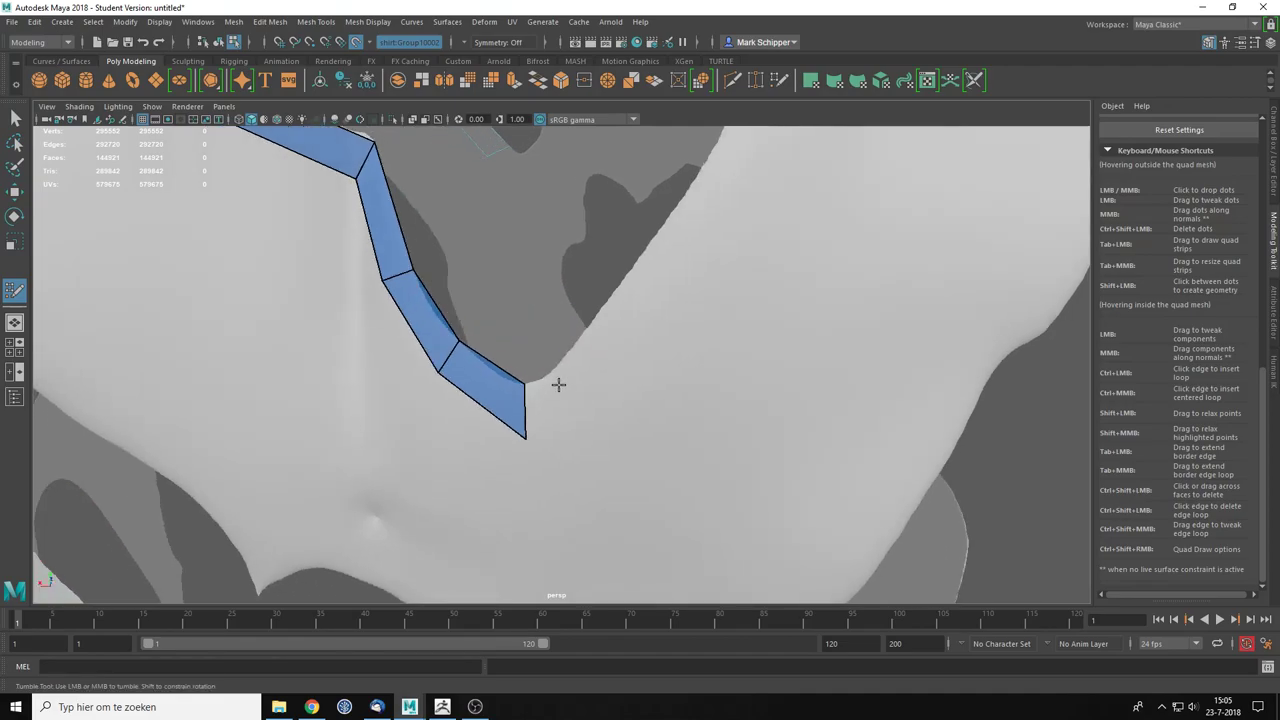
drag(530, 425, 666, 305)
ctrl+click(611, 360)
alt+middle_drag(674, 340, 556, 440)
drag(486, 441, 586, 257)
alt+middle_drag(720, 254, 529, 405)
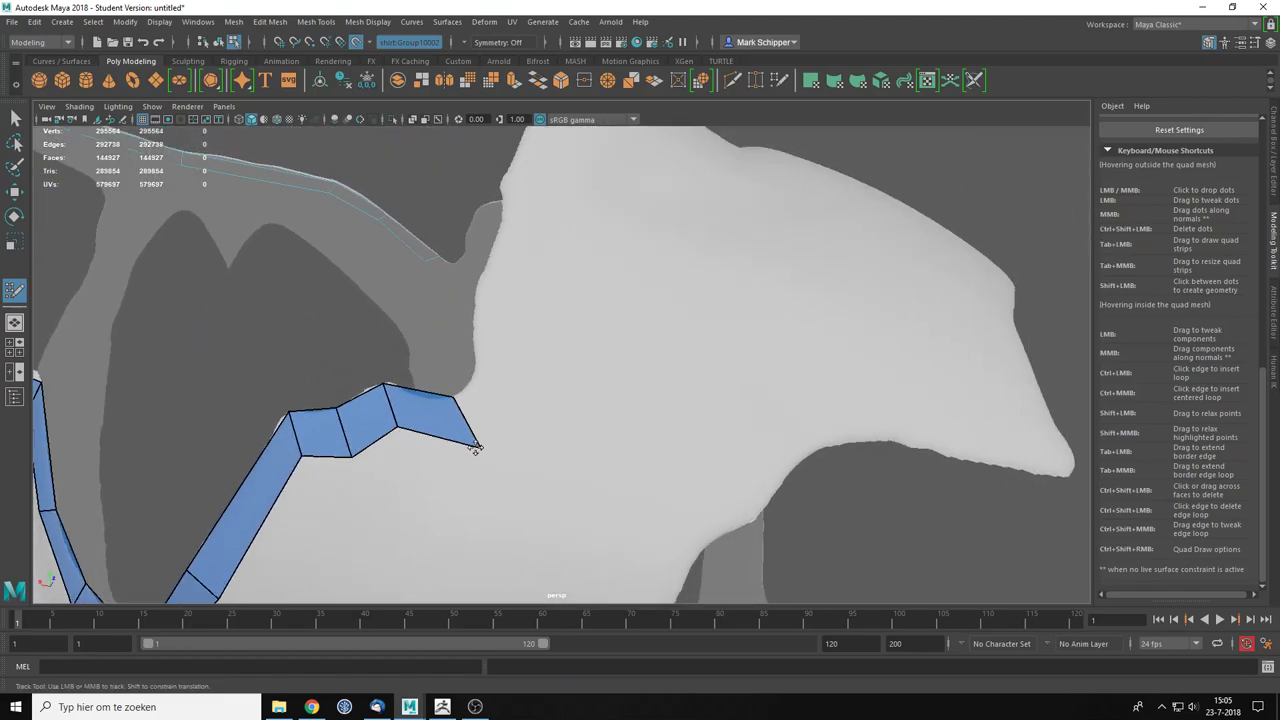
Step: Extend the strip with five quads around the shoulder notch and up onto the following rise of the neckline
drag(460, 437, 514, 377)
mouse_move(513, 338)
mouse_down()
mouse_move(517, 277)
mouse_move(529, 327)
mouse_up()
mouse_move(388, 383)
mouse_down()
mouse_move(449, 332)
mouse_move(432, 318)
mouse_move(574, 235)
mouse_move(486, 283)
mouse_up()
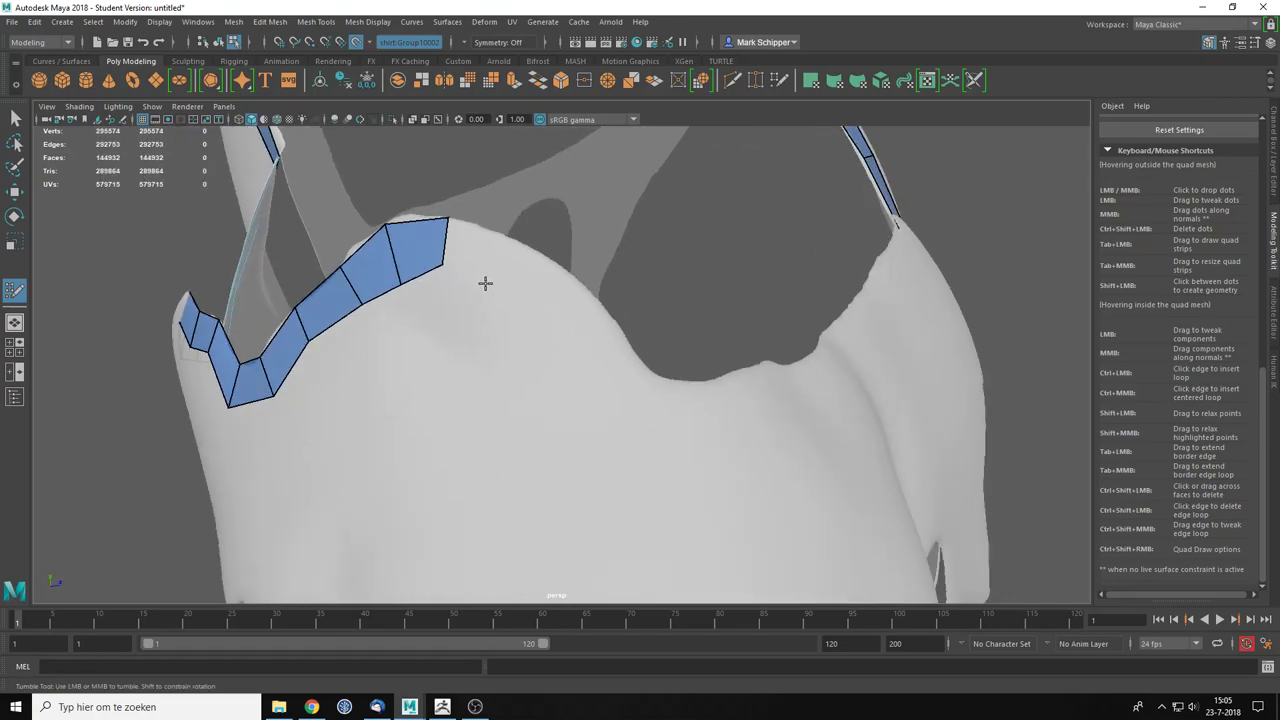
Step: Extend the strip over the crest and down its far side, splitting the quad just past the crest with an edge
alt+middle_drag(486, 283, 450, 284)
mouse_move(392, 256)
mouse_down()
mouse_move(517, 314)
mouse_move(500, 296)
mouse_move(493, 313)
mouse_up()
ctrl+click(430, 284)
drag(487, 286, 557, 388)
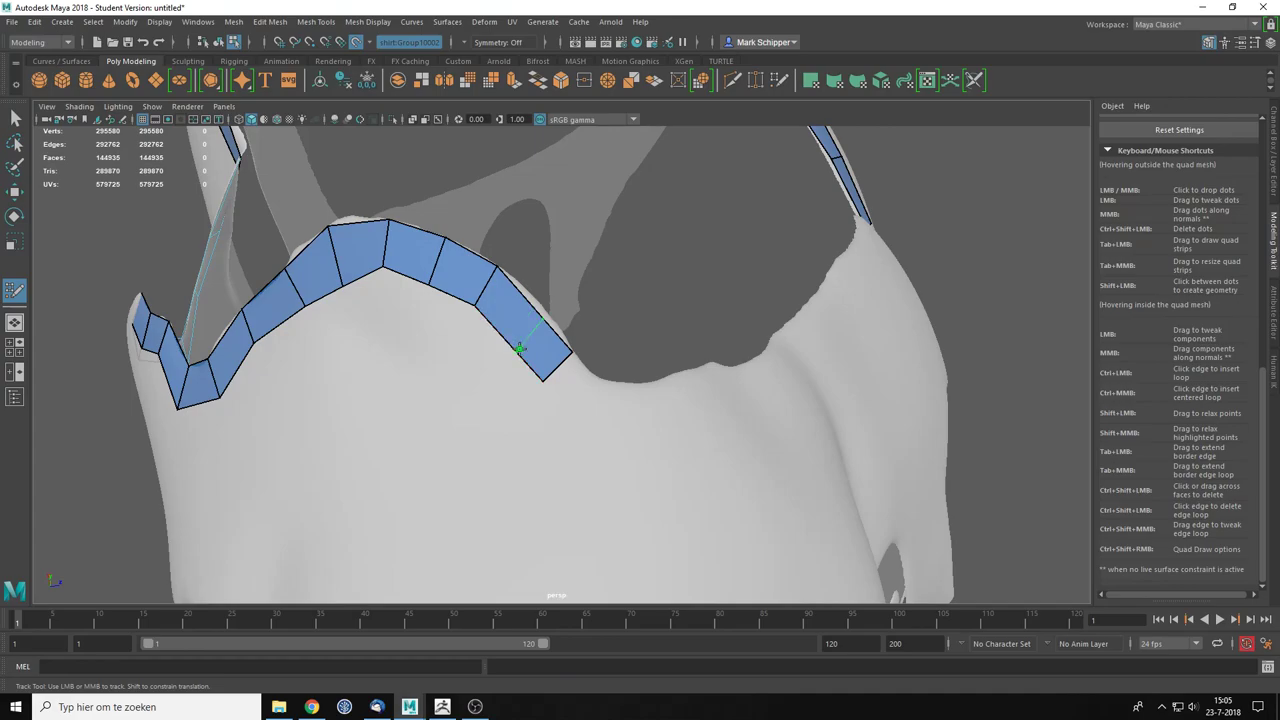
Step: Remove the surplus edges along the crest of the strip and reposition the remaining crest edge between the longer quads
ctrl+click(505, 336)
alt+middle_drag(505, 336, 446, 294)
ctrl+shift+click(446, 294)
ctrl+shift+click(369, 240)
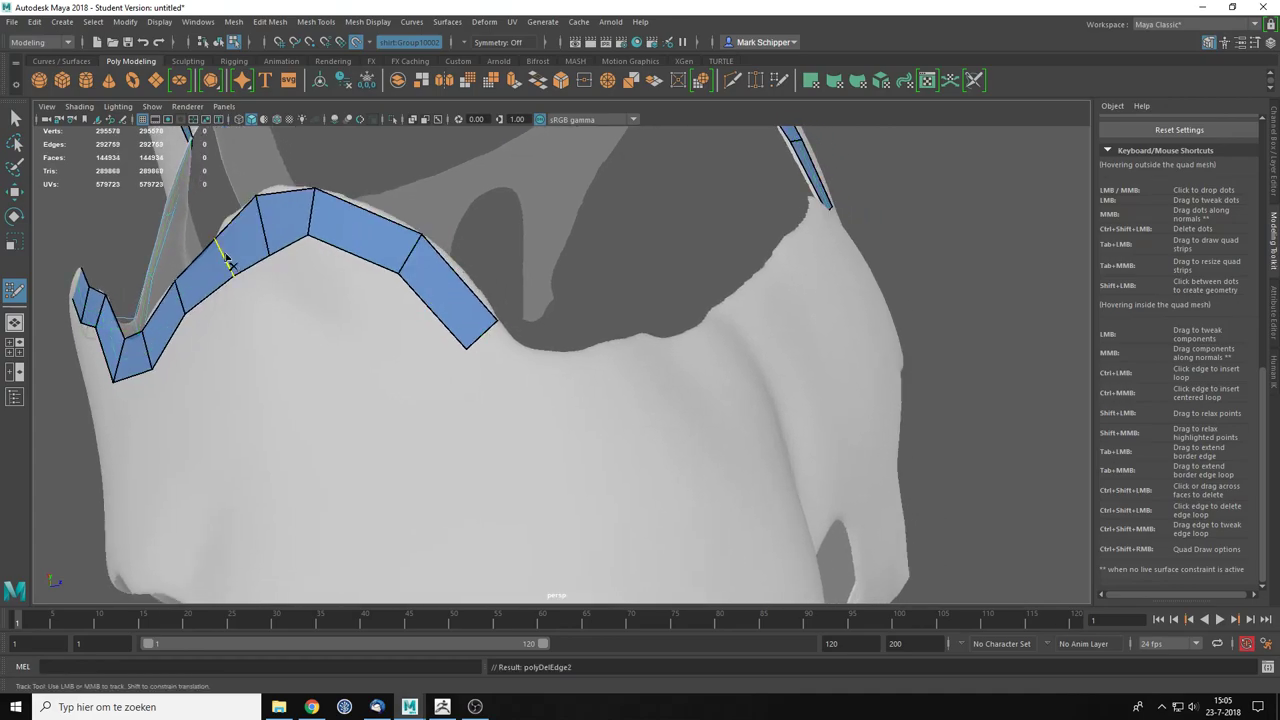
ctrl+shift+click(268, 238)
drag(311, 217, 272, 238)
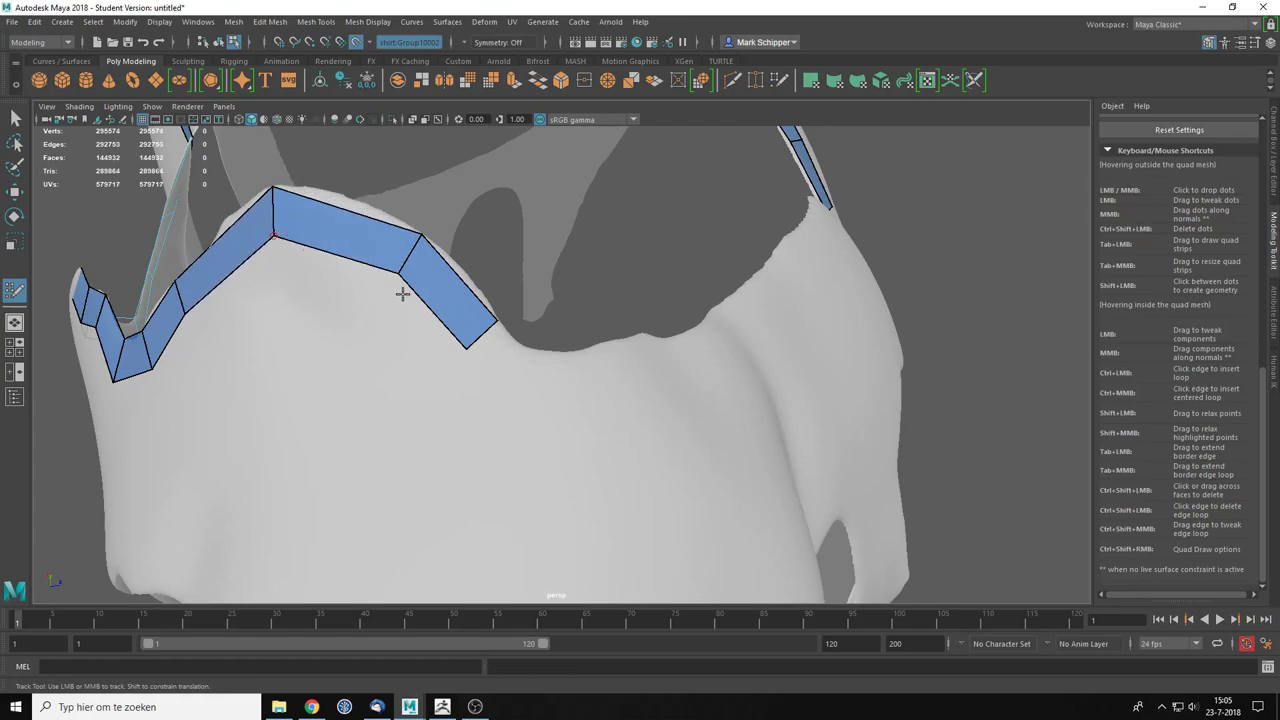
Step: Extend the strip with further quads along the shallow stretch of neckline past the crest and adjust its lower vertex
mouse_move(488, 344)
mouse_down()
mouse_move(606, 391)
mouse_move(376, 292)
mouse_move(395, 320)
mouse_move(557, 349)
mouse_up()
alt+middle_drag(620, 385, 491, 334)
mouse_move(363, 289)
mouse_down()
mouse_move(446, 334)
mouse_move(410, 317)
mouse_move(651, 366)
mouse_move(603, 355)
mouse_up()
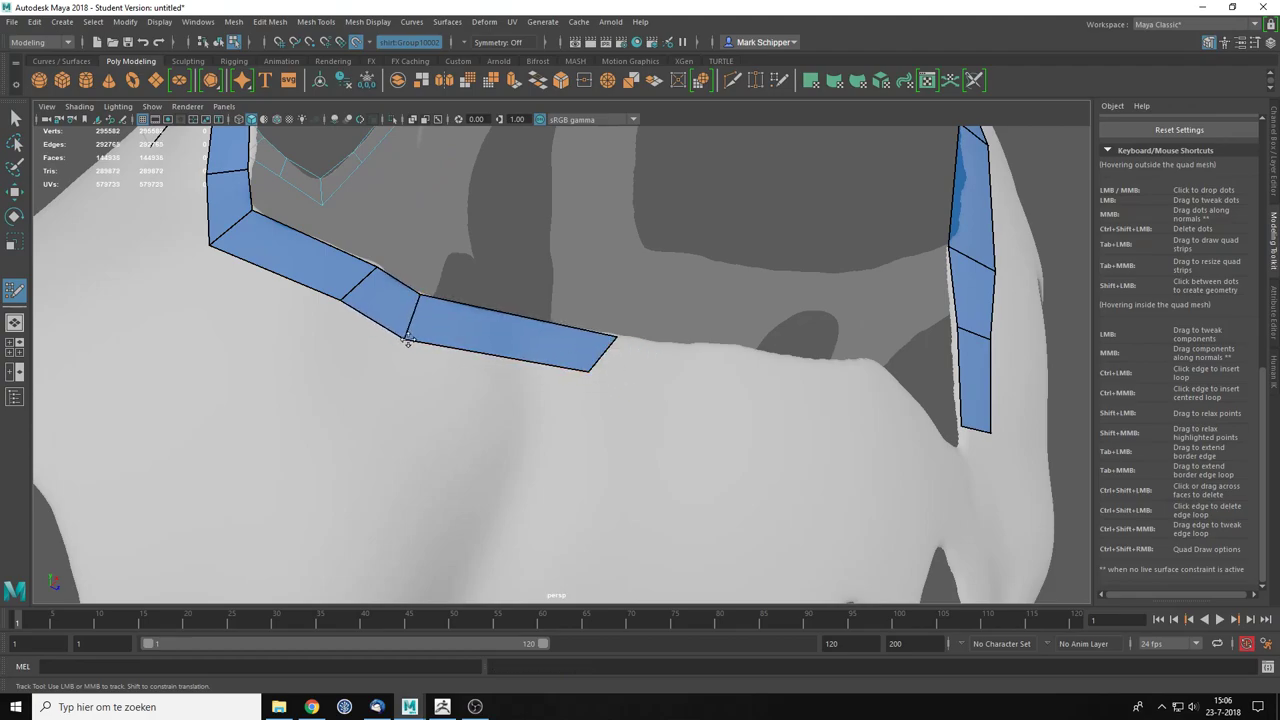
alt+middle_drag(611, 408, 329, 331)
drag(329, 331, 604, 352)
drag(296, 338, 320, 352)
Step: Extend the strip down into the front V and connect its end to the first quads, closing the neckline loop
alt+drag(539, 375, 588, 381)
alt+middle_drag(654, 417, 421, 332)
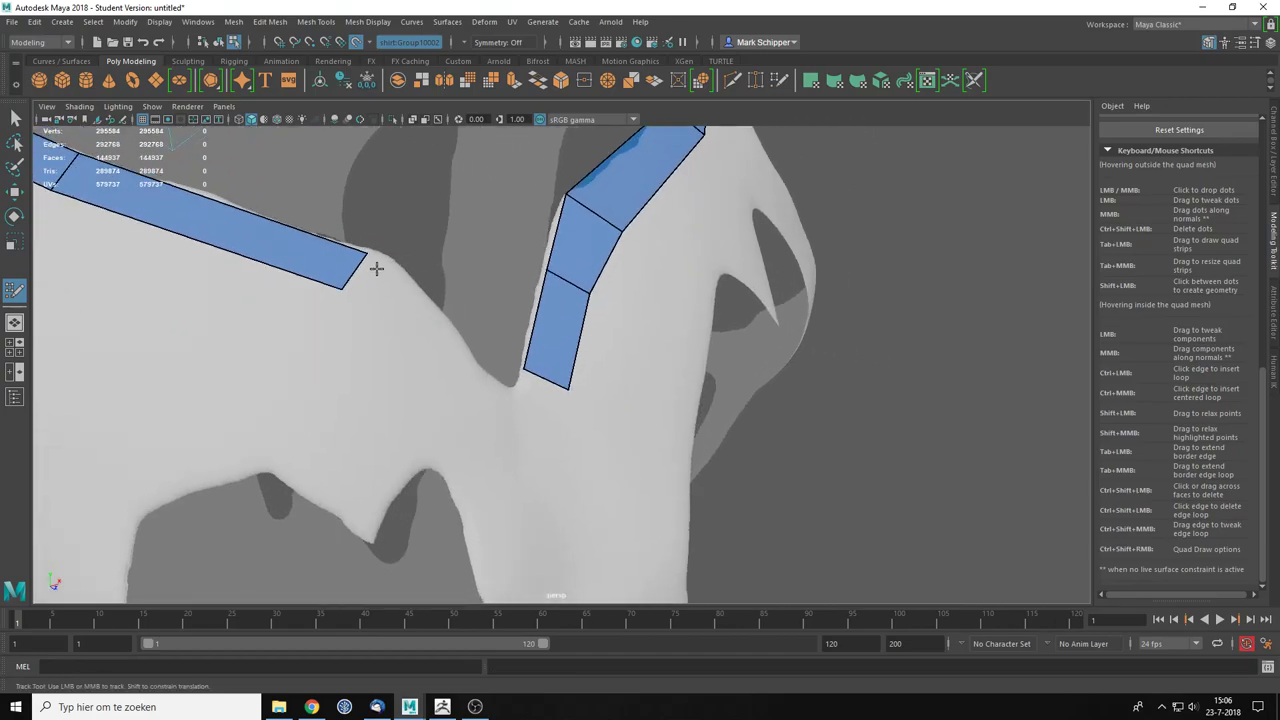
mouse_move(362, 250)
mouse_down()
mouse_move(388, 262)
mouse_move(450, 350)
mouse_move(418, 371)
mouse_move(440, 355)
mouse_move(508, 371)
mouse_move(474, 418)
mouse_move(515, 419)
mouse_move(532, 461)
mouse_up()
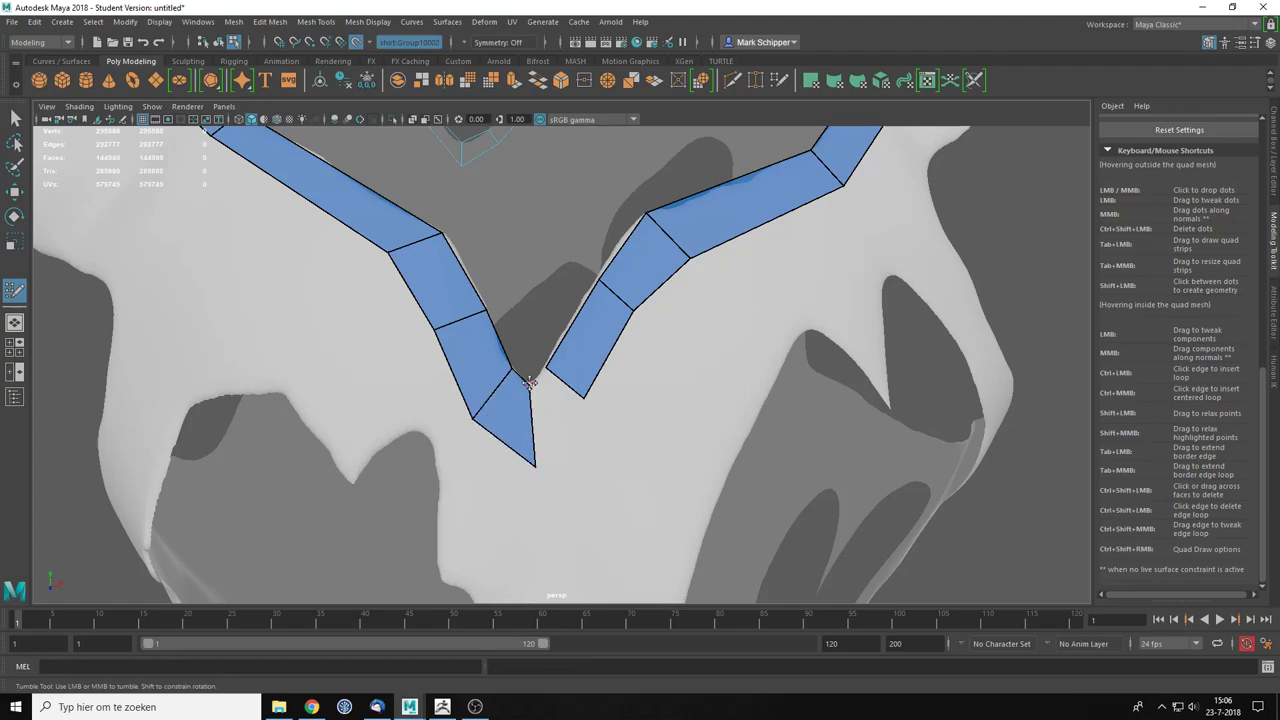
scroll(563, 450, up, 2)
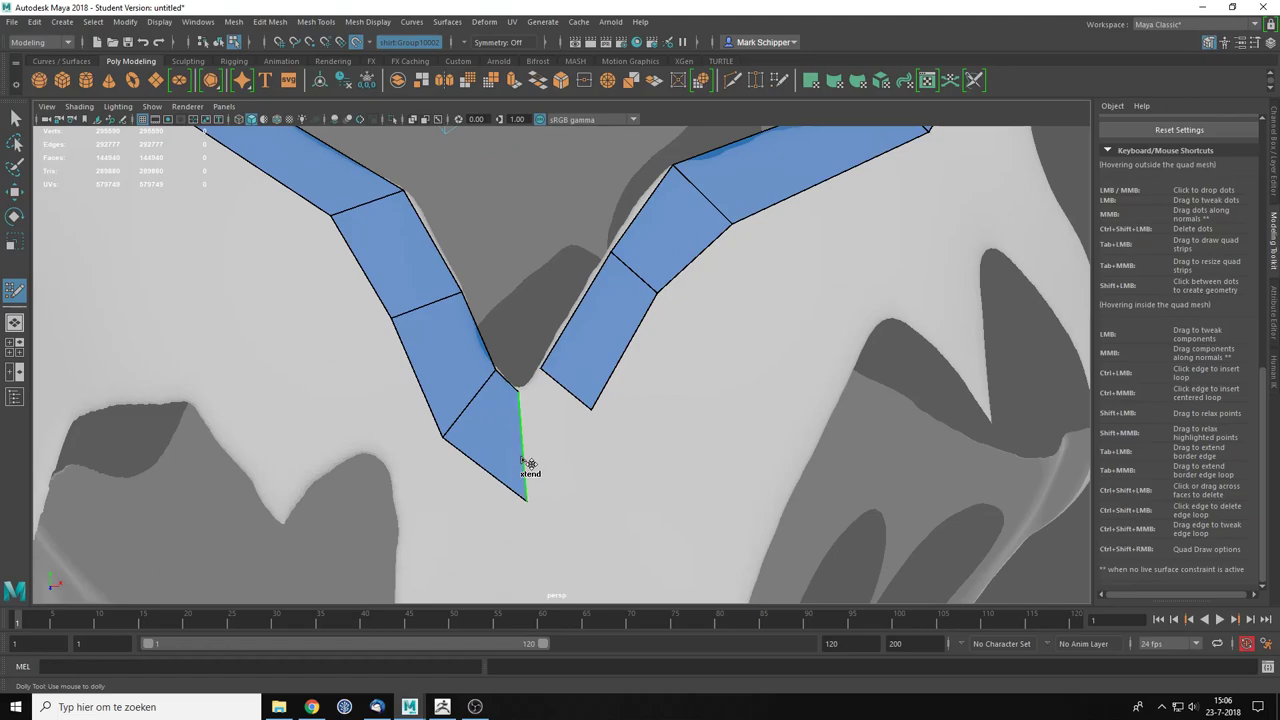
mouse_move(528, 465)
mouse_down()
mouse_move(566, 429)
mouse_move(574, 397)
mouse_up()
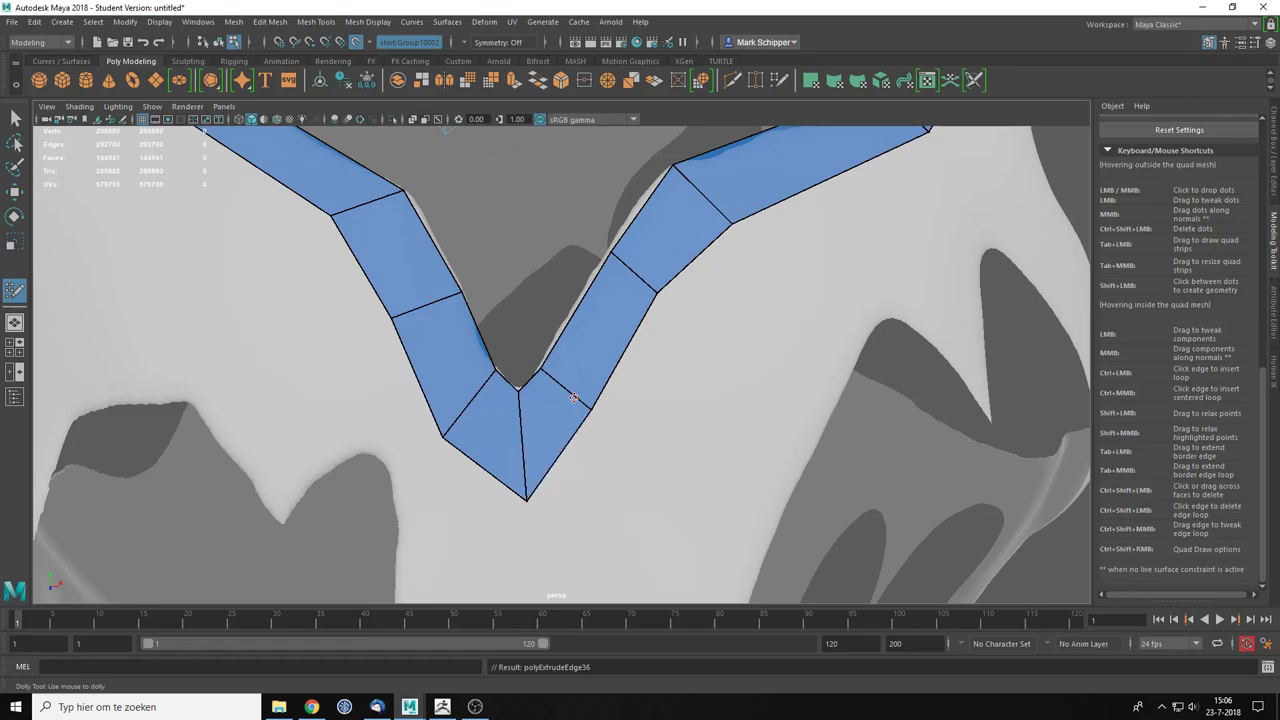
Step: Extend two large quads outward from the neckline strip beside the V, down to the torn holes in the shirt
scroll(572, 410, down, 5)
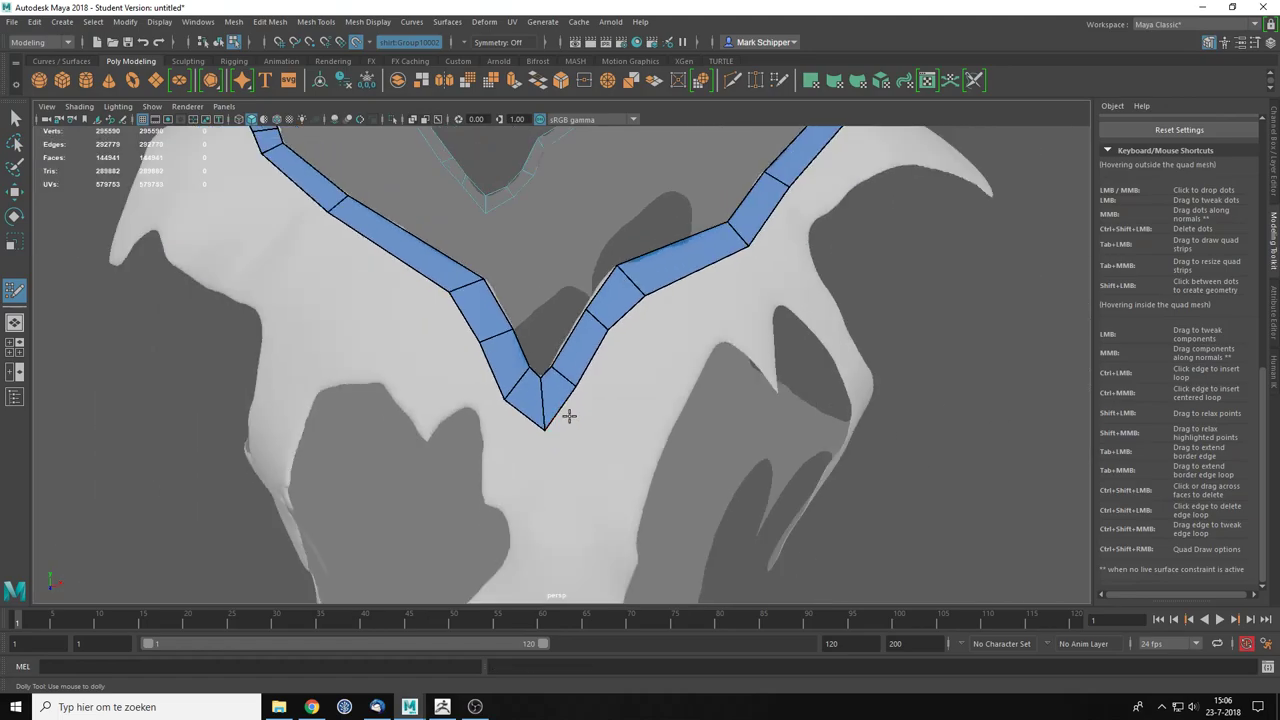
alt+drag(631, 391, 230, 362)
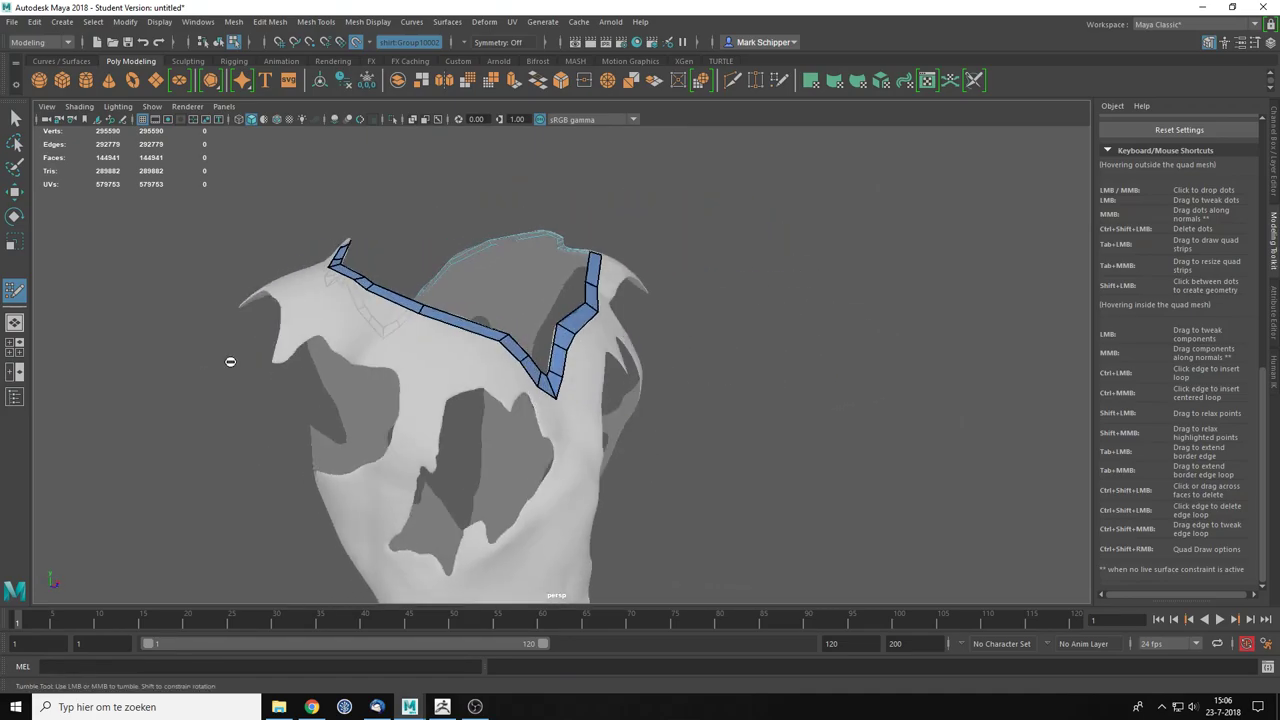
alt+drag(661, 427, 630, 420)
scroll(575, 400, up, 4)
alt+drag(560, 395, 492, 420)
alt+middle_drag(394, 326, 562, 381)
scroll(562, 381, up, 3)
drag(651, 337, 557, 468)
drag(500, 349, 369, 285)
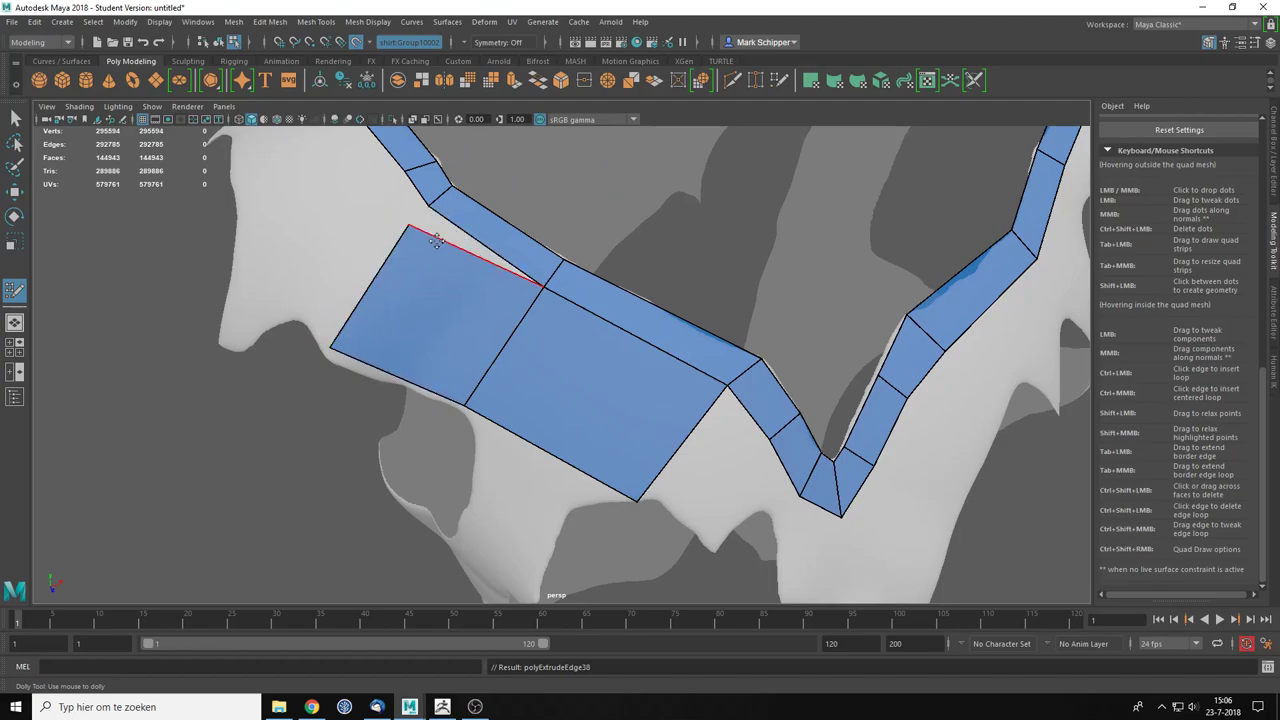
Step: Delete the second large quad and fill the area below the strip with one wide and one narrow quad
alt+drag(412, 227, 507, 346)
alt+middle_drag(507, 346, 600, 352)
ctrl+shift+click(605, 365)
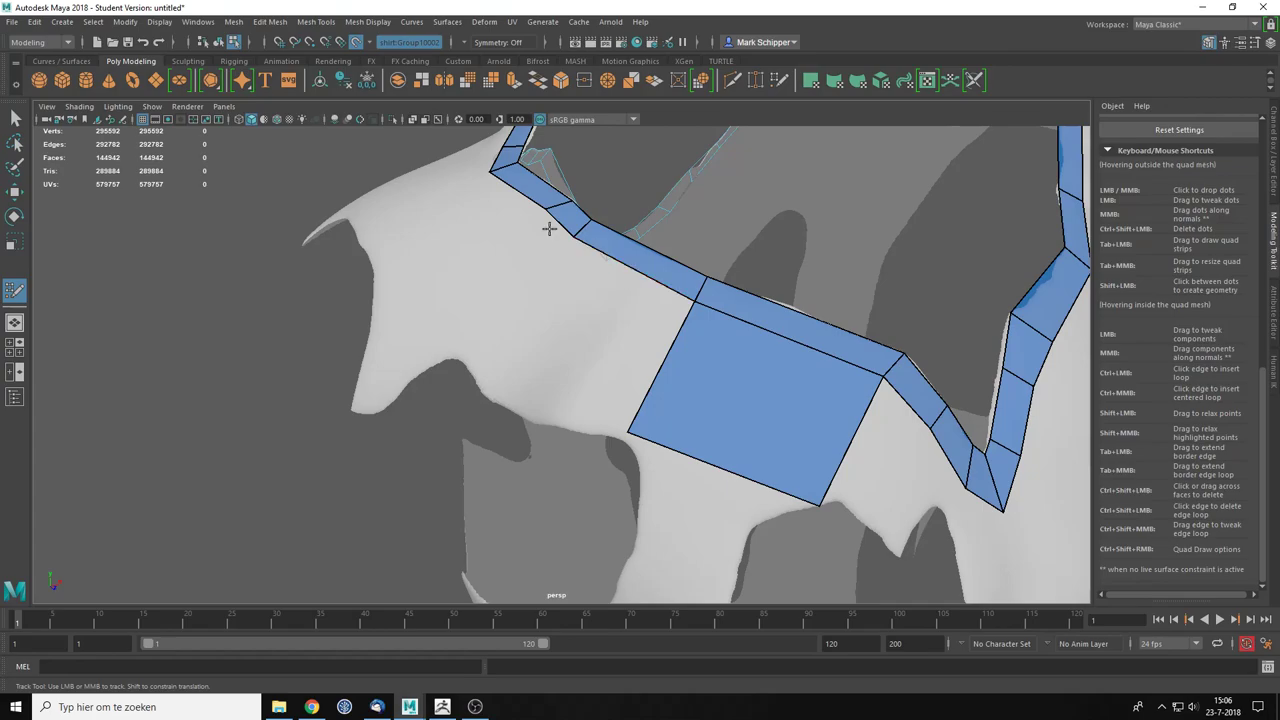
drag(568, 230, 537, 266)
drag(523, 320, 647, 361)
alt+drag(548, 346, 594, 332)
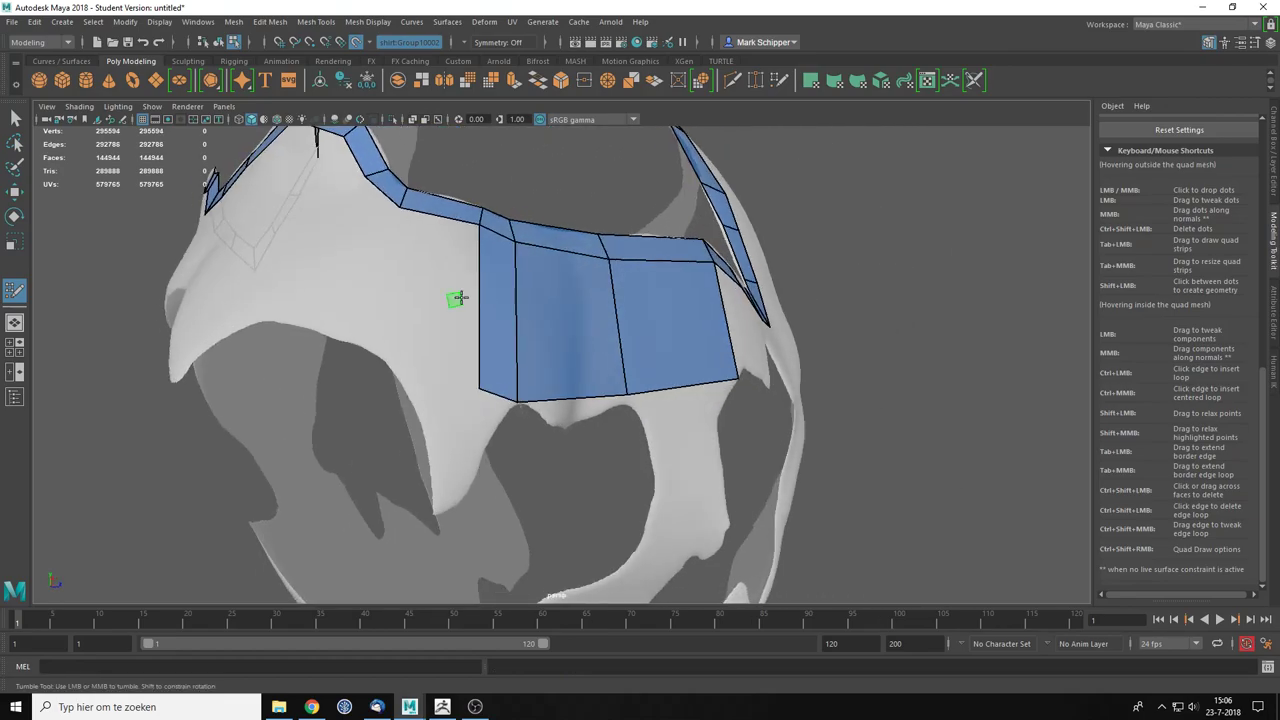
Step: Extend a quad from the shoulder part of the strip toward the sleeve opening and bridge the gap to the narrow quad
drag(478, 290, 443, 277)
key(ctrl+z)
drag(388, 215, 309, 343)
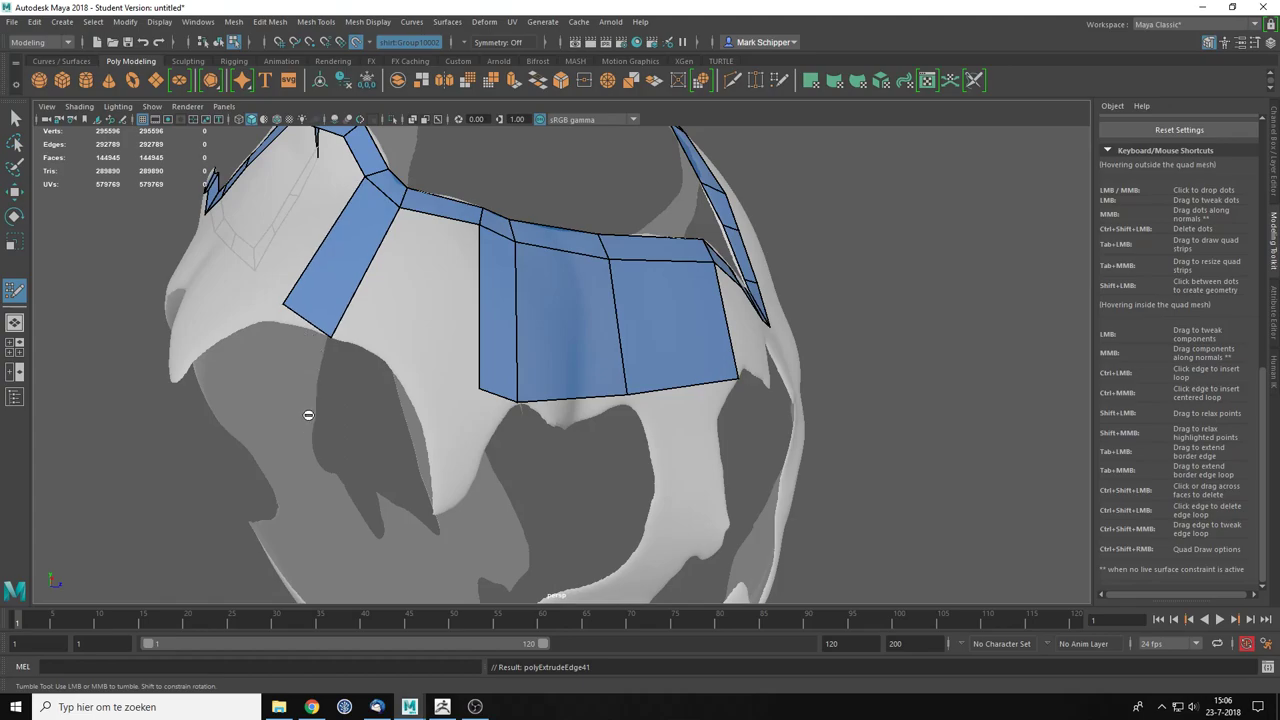
drag(363, 286, 480, 318)
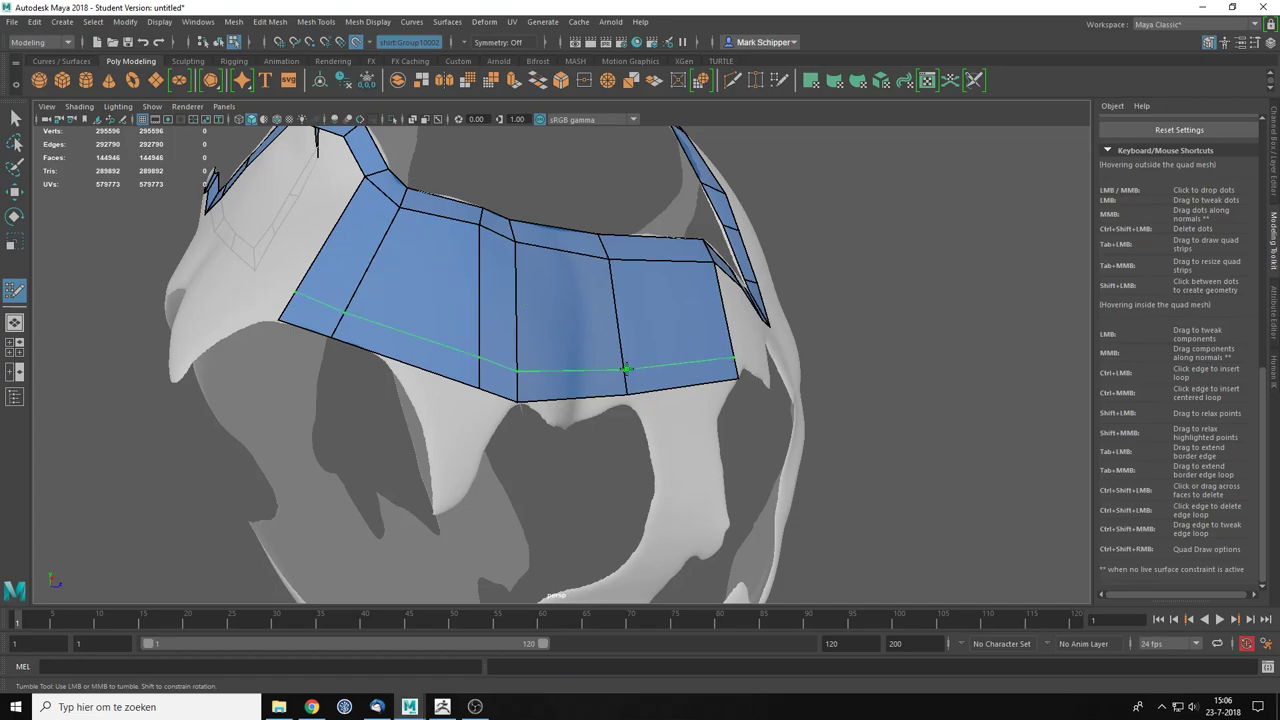
Step: Insert an edge loop across the row of large quads, close to their lower border
ctrl+click(626, 369)
alt+drag(626, 369, 486, 314)
scroll(466, 391, up, 1)
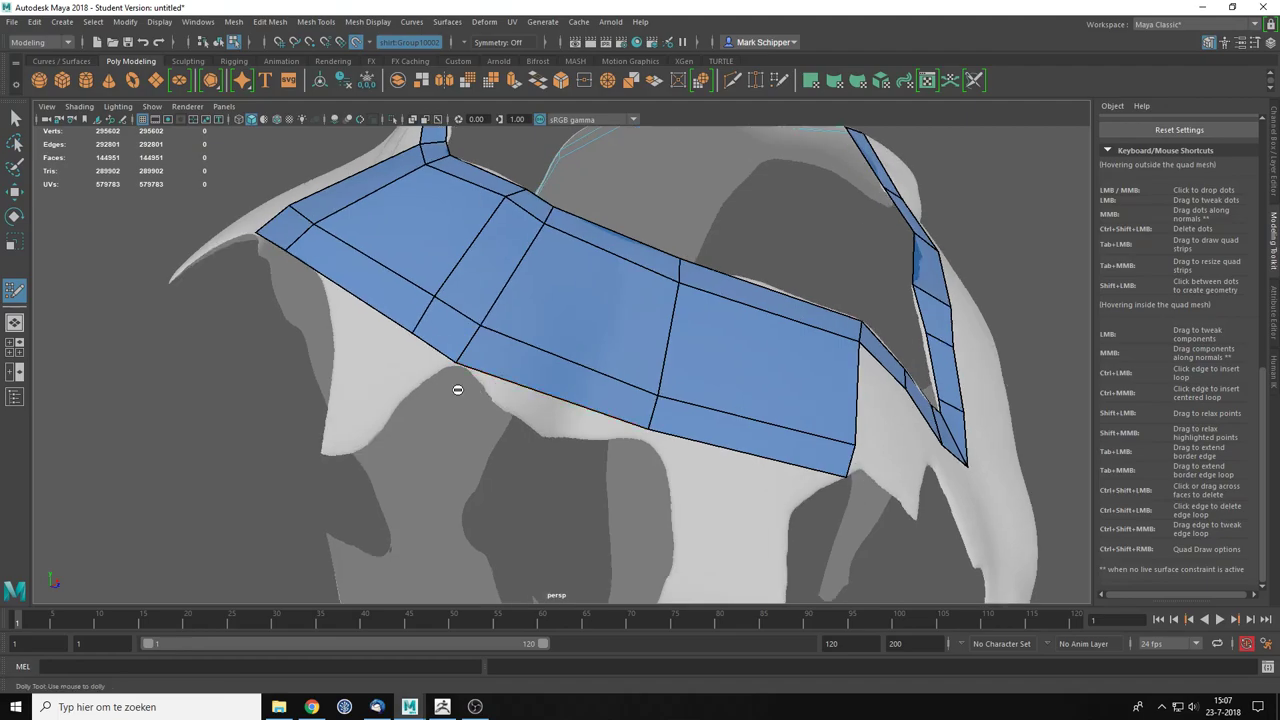
Step: Shift the cross edge on the shoulder patch toward the sleeve opening, adjust its neckline vertex, and insert an edge loop through the widened quads
alt+middle_drag(422, 360, 523, 343)
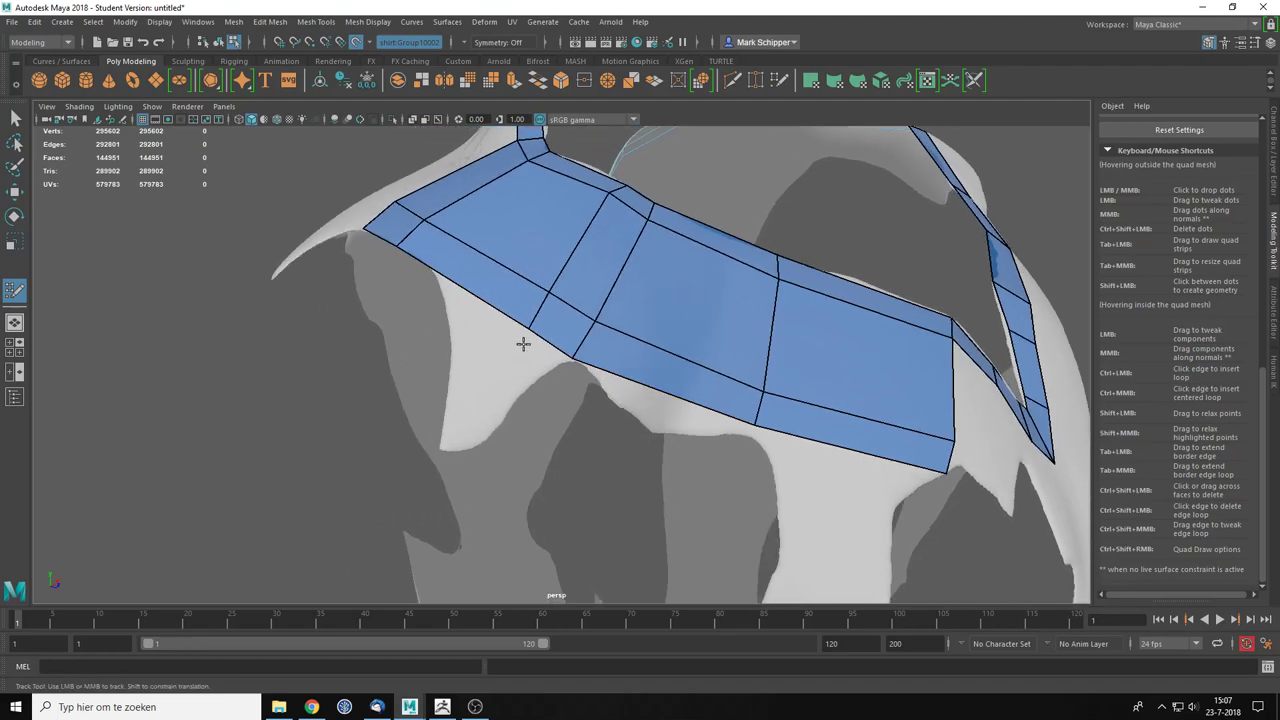
scroll(482, 326, up, 2)
drag(531, 286, 436, 224)
alt+middle_drag(436, 224, 637, 270)
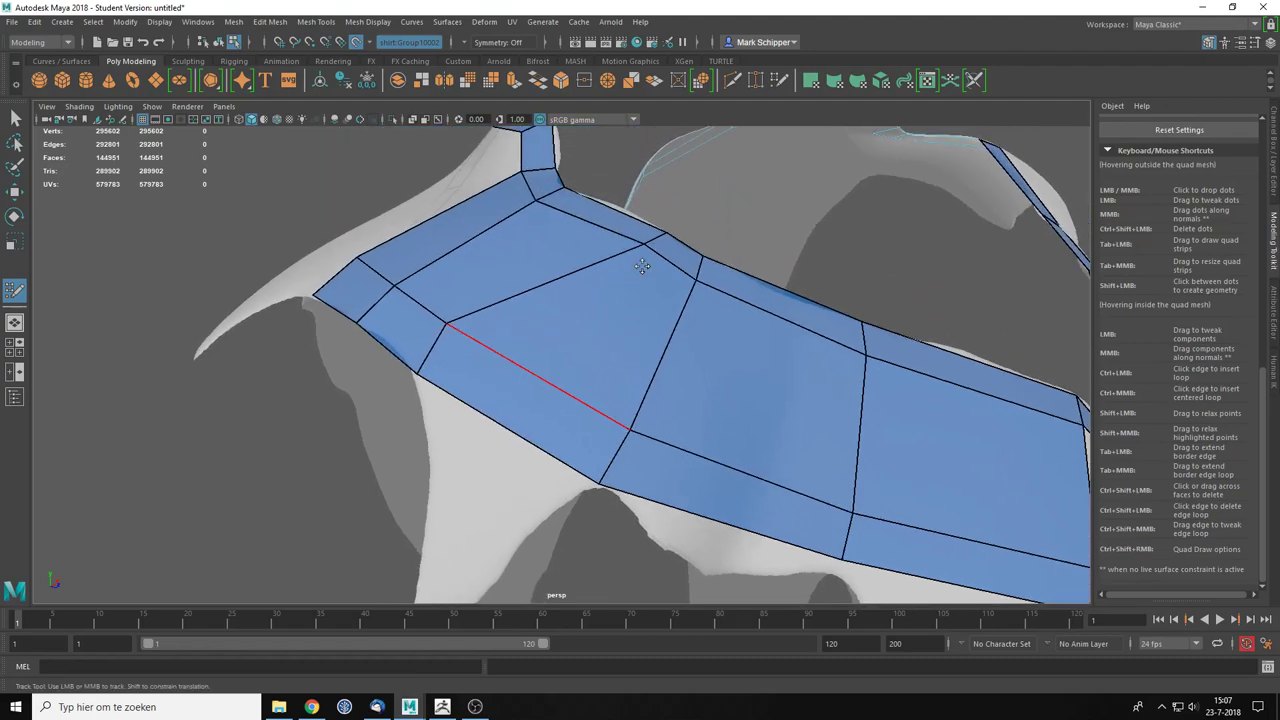
drag(654, 235, 620, 220)
ctrl+click(543, 375)
alt+middle_drag(527, 465, 549, 347)
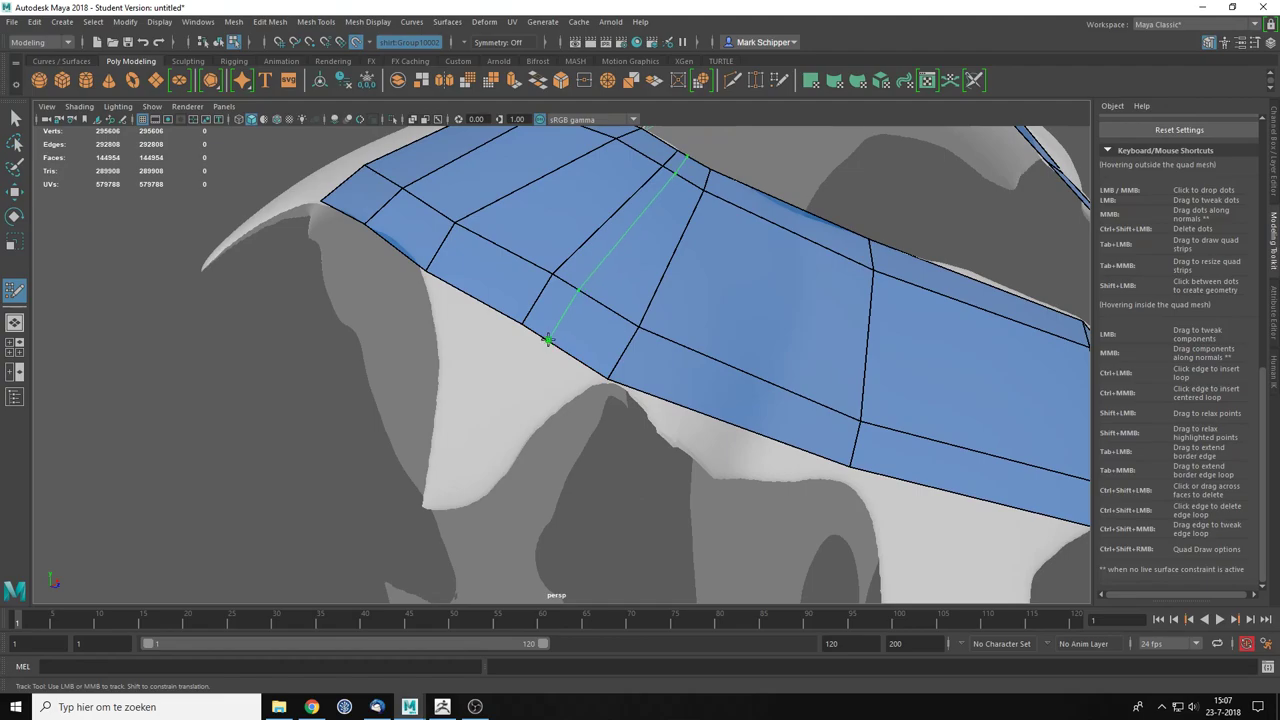
Step: Fill the torn spike below the shoulder patch with tapering quads and insert an edge loop through the spike and the patch above
drag(543, 336, 512, 442)
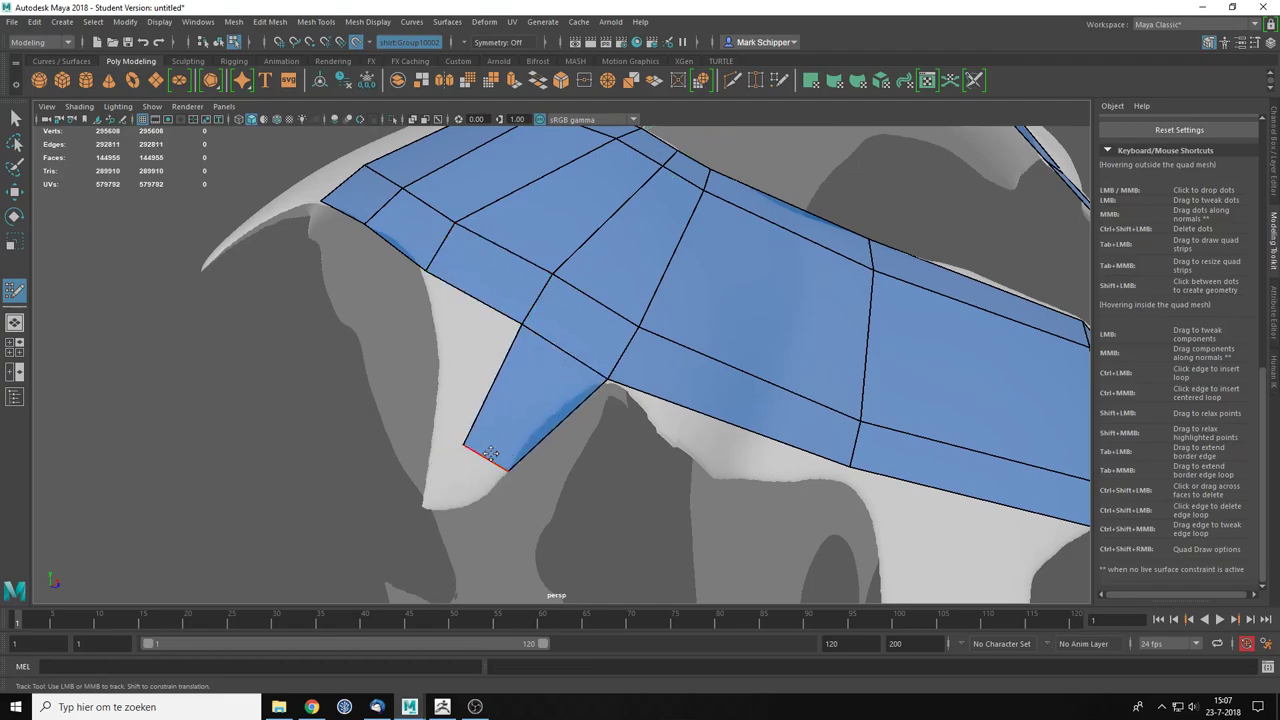
ctrl+shift+click(470, 448)
drag(545, 334, 417, 527)
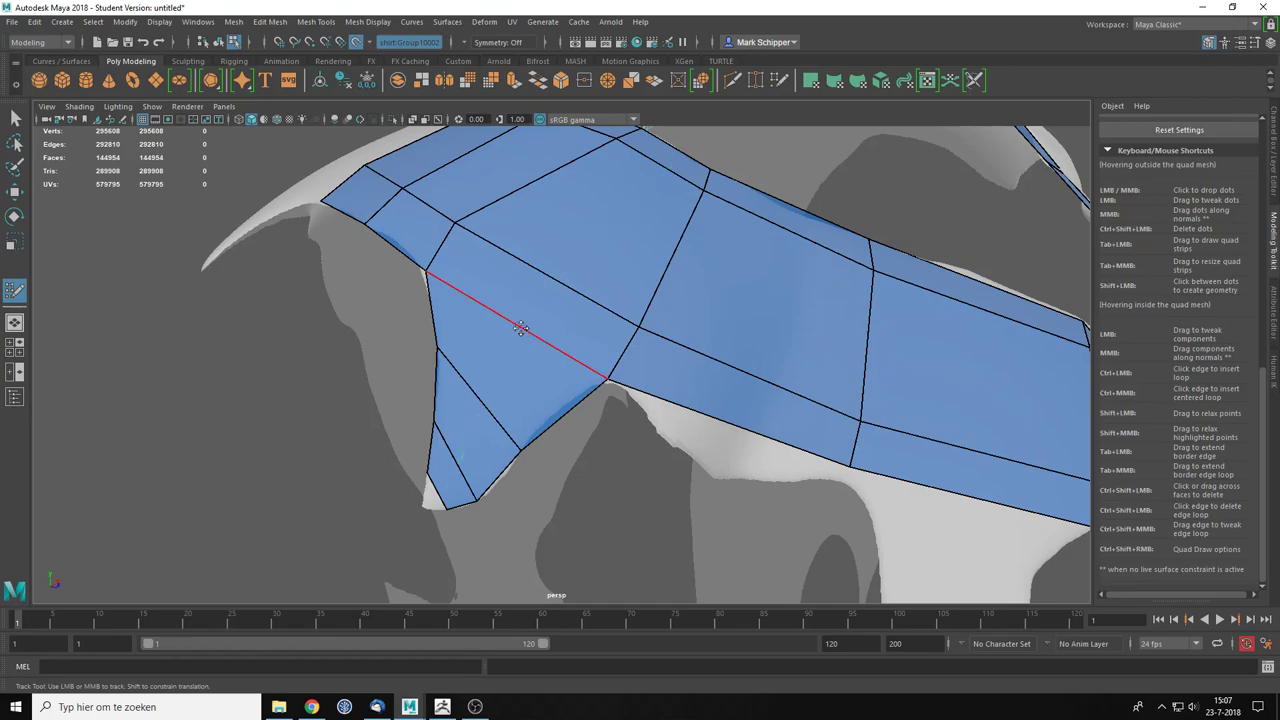
ctrl+click(520, 330)
Step: Insert an edge loop through the large quad beside the spike and fit its lower vertices to the torn hole's edge
scroll(492, 420, down, 3)
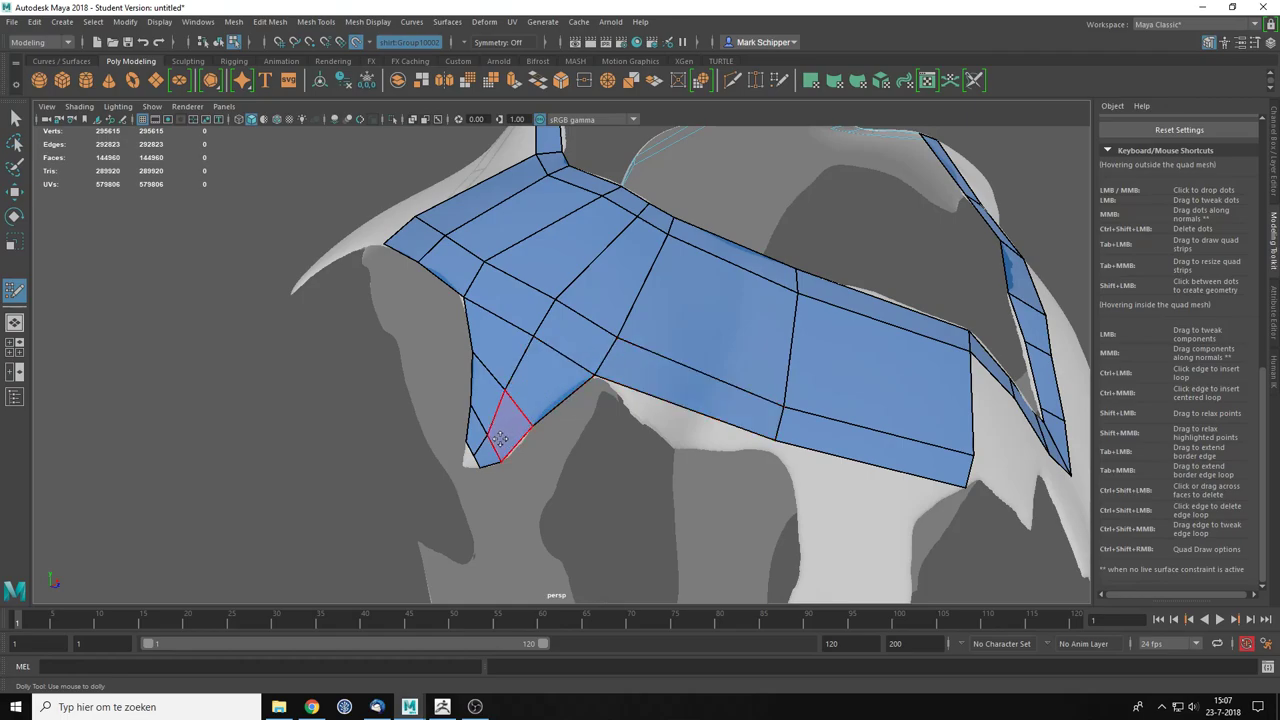
mouse_move(481, 321)
alt+mouse_down()
mouse_move(495, 335)
mouse_move(514, 309)
mouse_move(557, 468)
mouse_move(688, 423)
alt+mouse_up()
alt+middle_drag(684, 423, 607, 325)
alt+right_drag(500, 275, 545, 275)
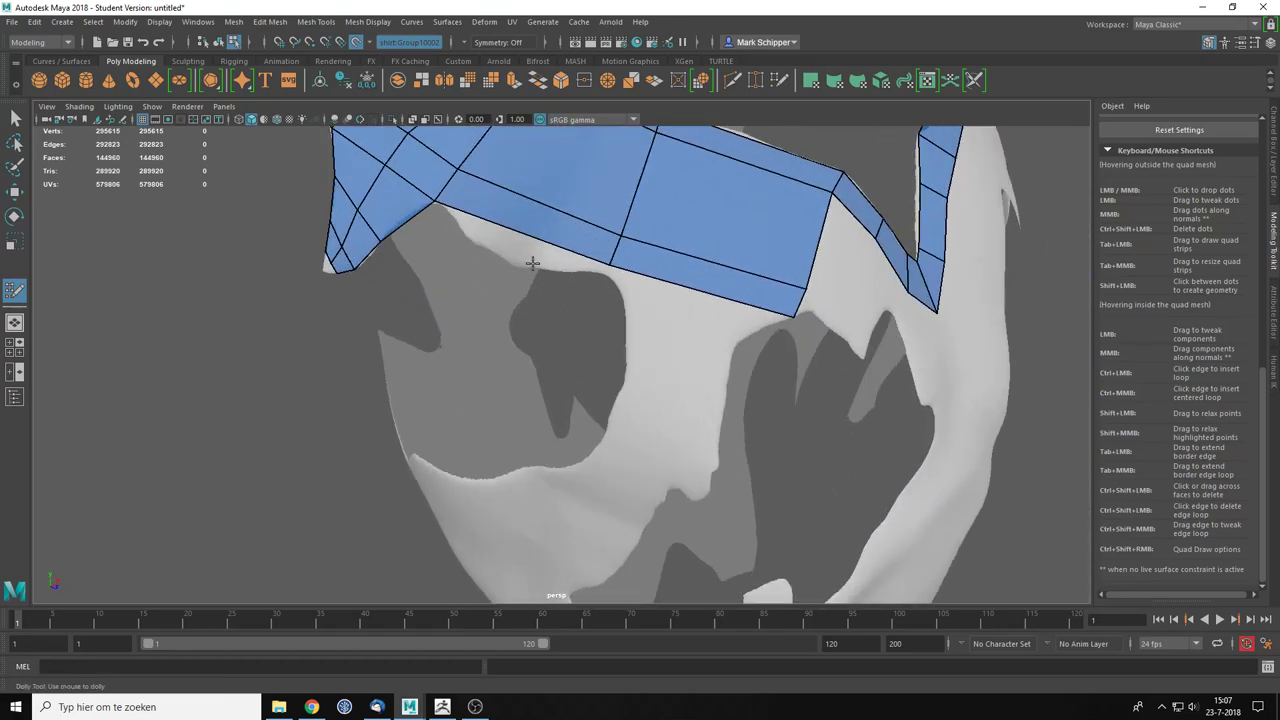
ctrl+click(528, 234)
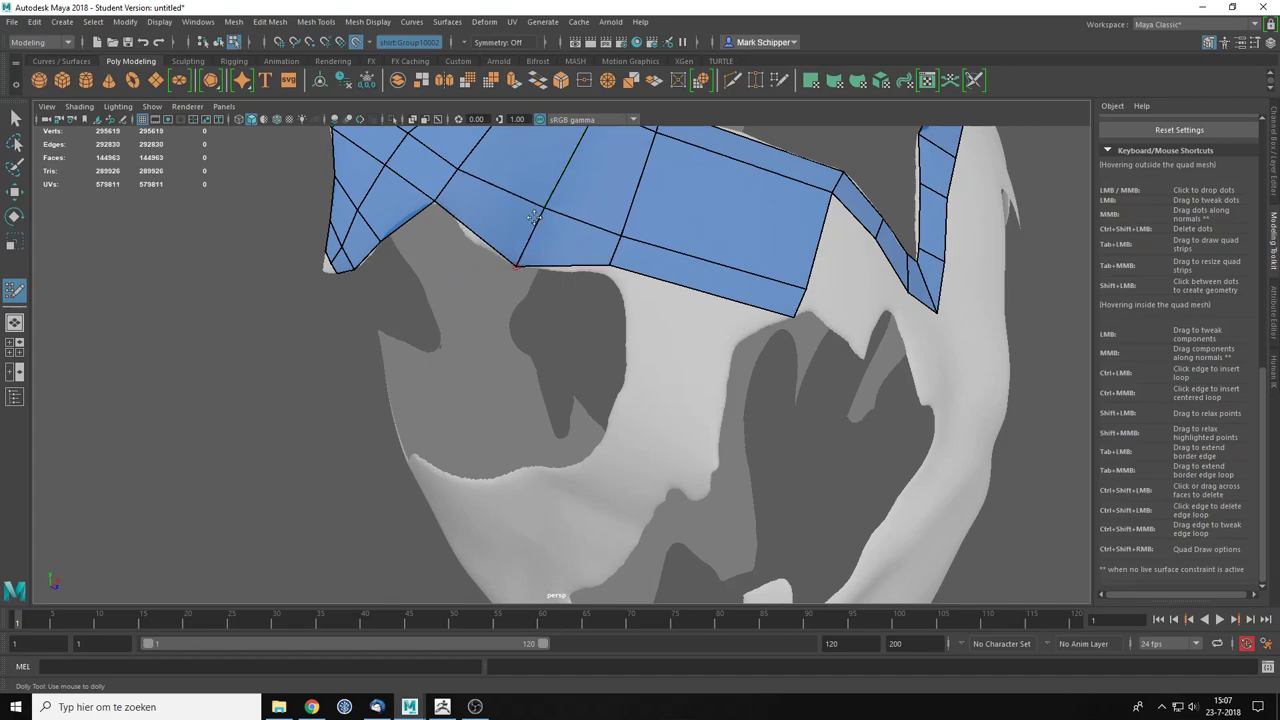
drag(547, 207, 540, 222)
alt+drag(648, 288, 618, 285)
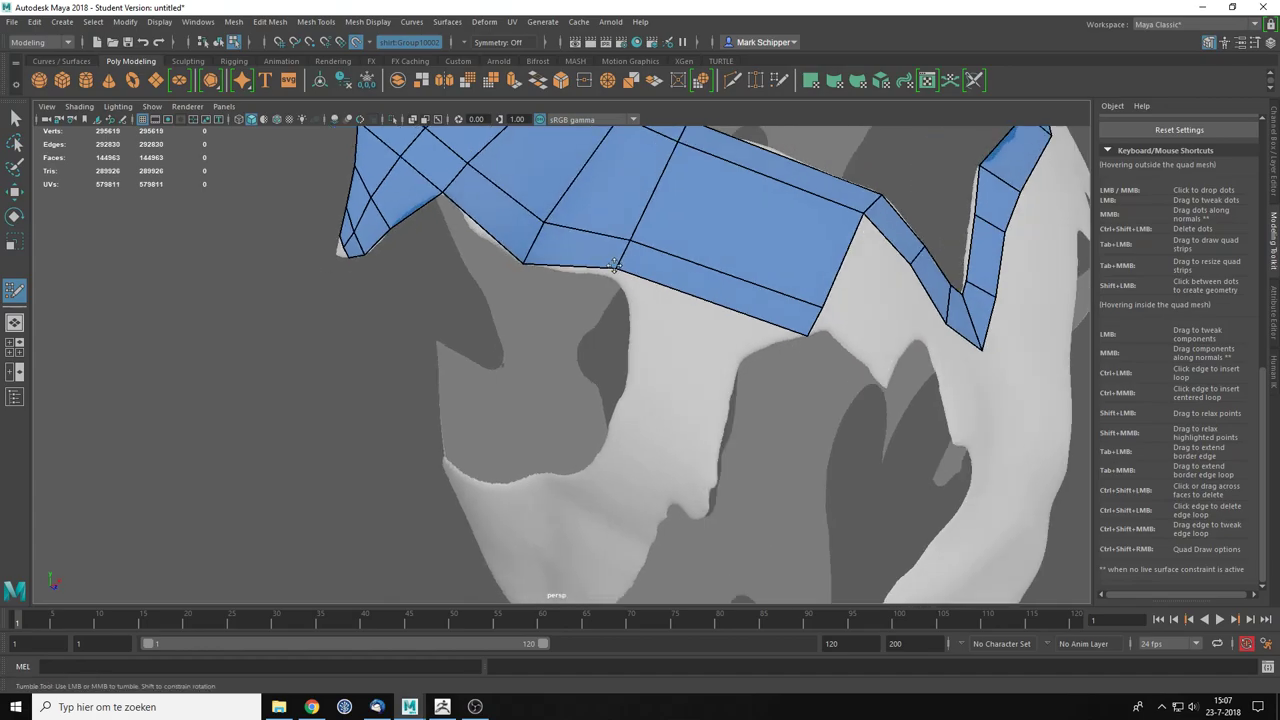
alt+middle_drag(681, 300, 670, 347)
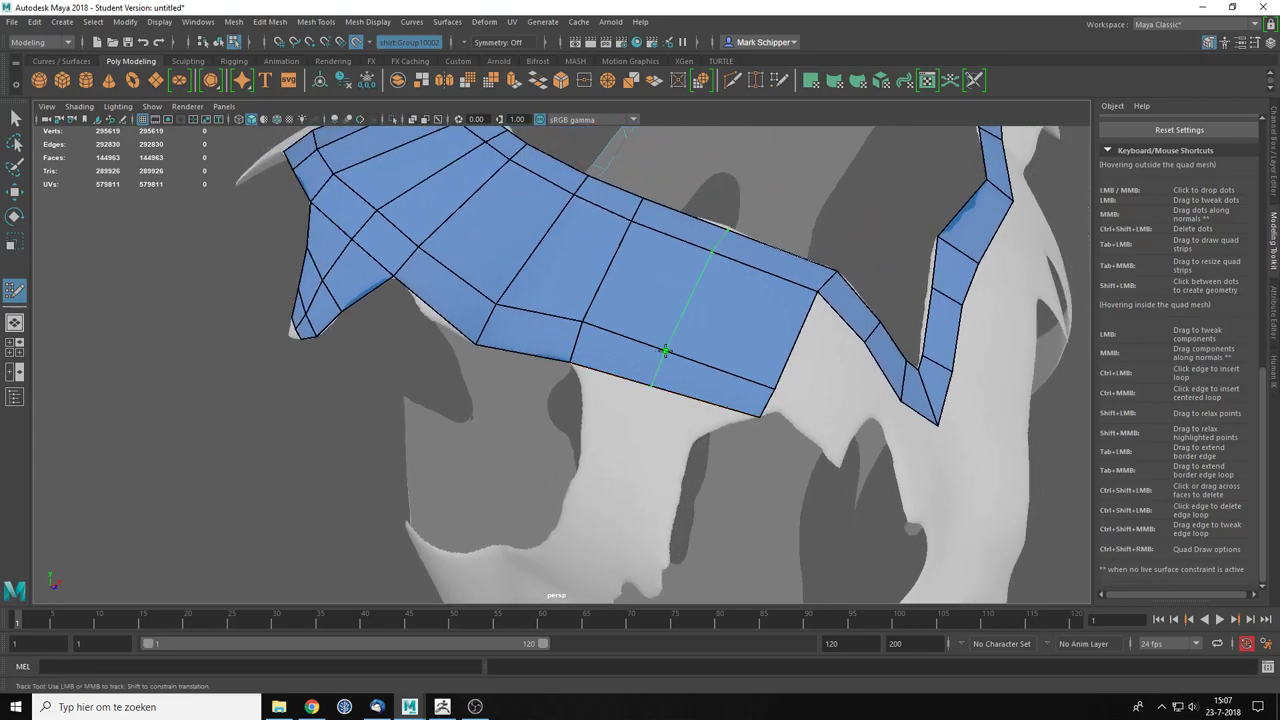
Step: Insert an edge loop through the remaining wide quad and extend a strip of three quads down along the torn hole
alt+drag(641, 346, 602, 375)
alt+right_drag(646, 396, 605, 403)
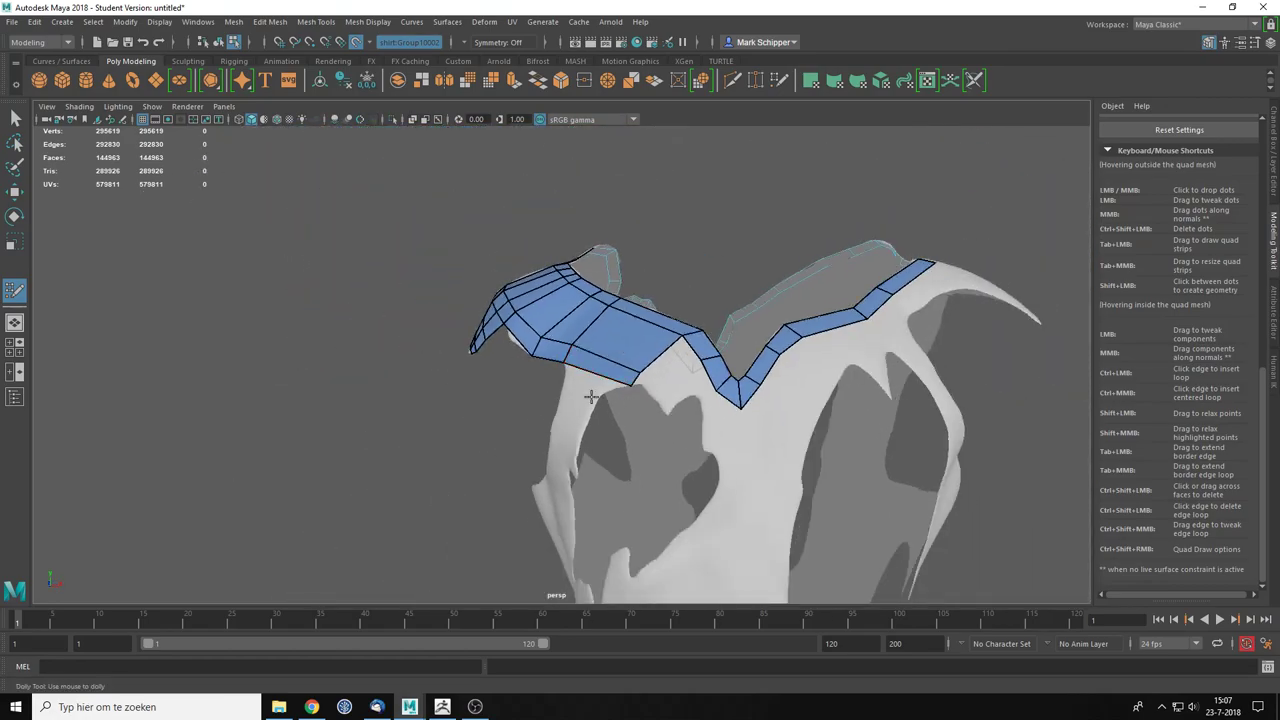
alt+drag(605, 403, 634, 403)
alt+right_drag(634, 403, 672, 398)
ctrl+click(643, 371)
alt+drag(620, 397, 632, 476)
alt+middle_drag(597, 480, 663, 347)
drag(663, 347, 493, 541)
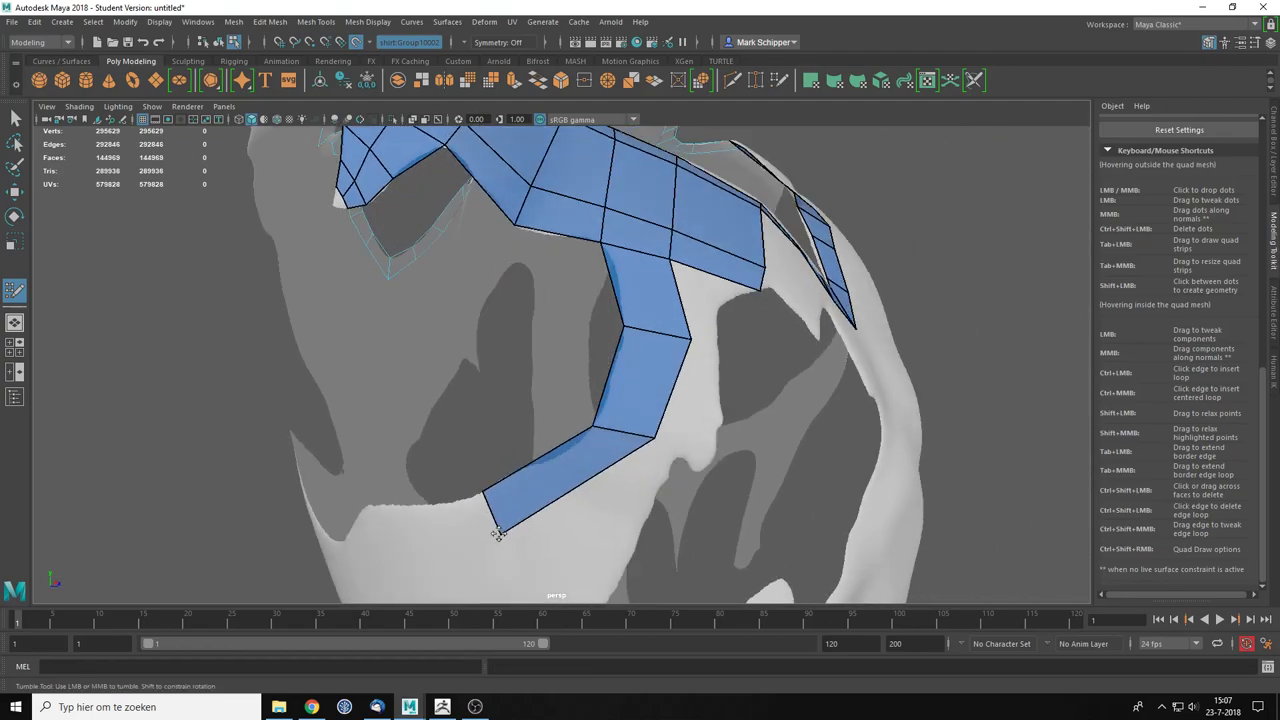
Step: Continue the strip around the lower edge of the sleeve opening with three more quads and undo the last vertex tweaks
alt+middle_drag(592, 432, 741, 390)
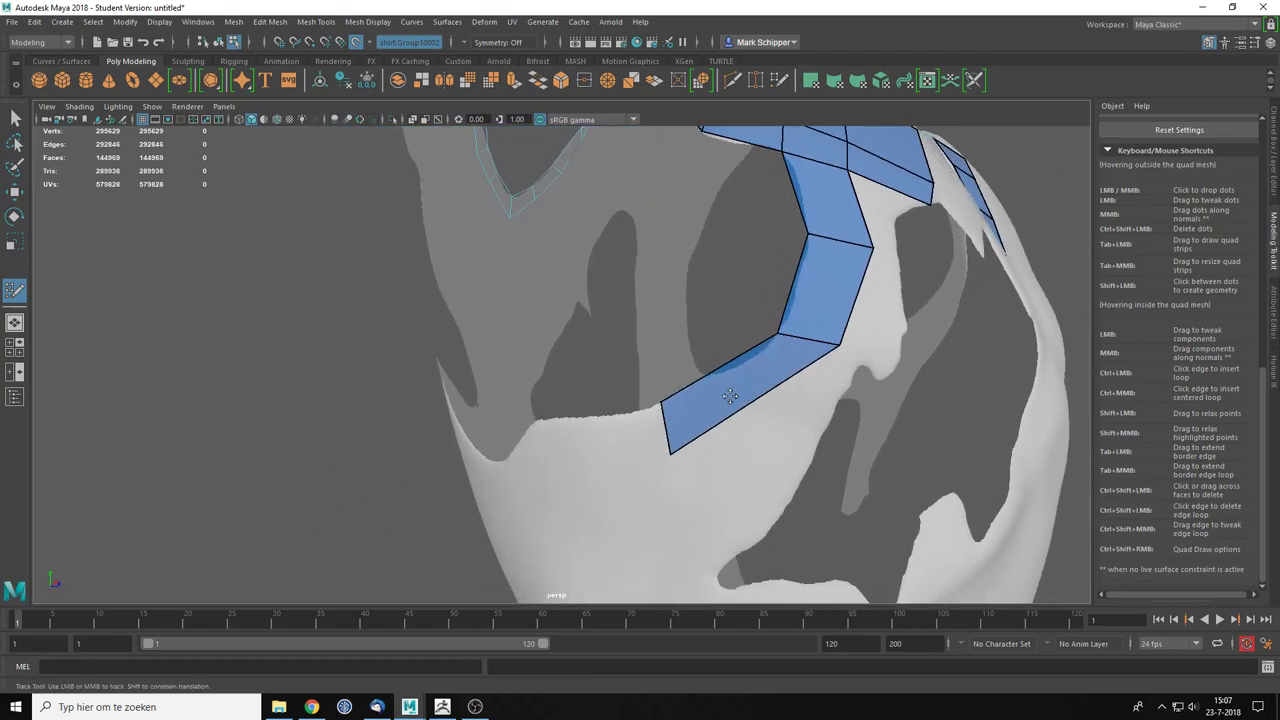
drag(668, 441, 552, 437)
alt+middle_drag(552, 437, 764, 375)
drag(671, 384, 595, 460)
alt+drag(768, 361, 509, 383)
key(ctrl+z)
key(ctrl+z)
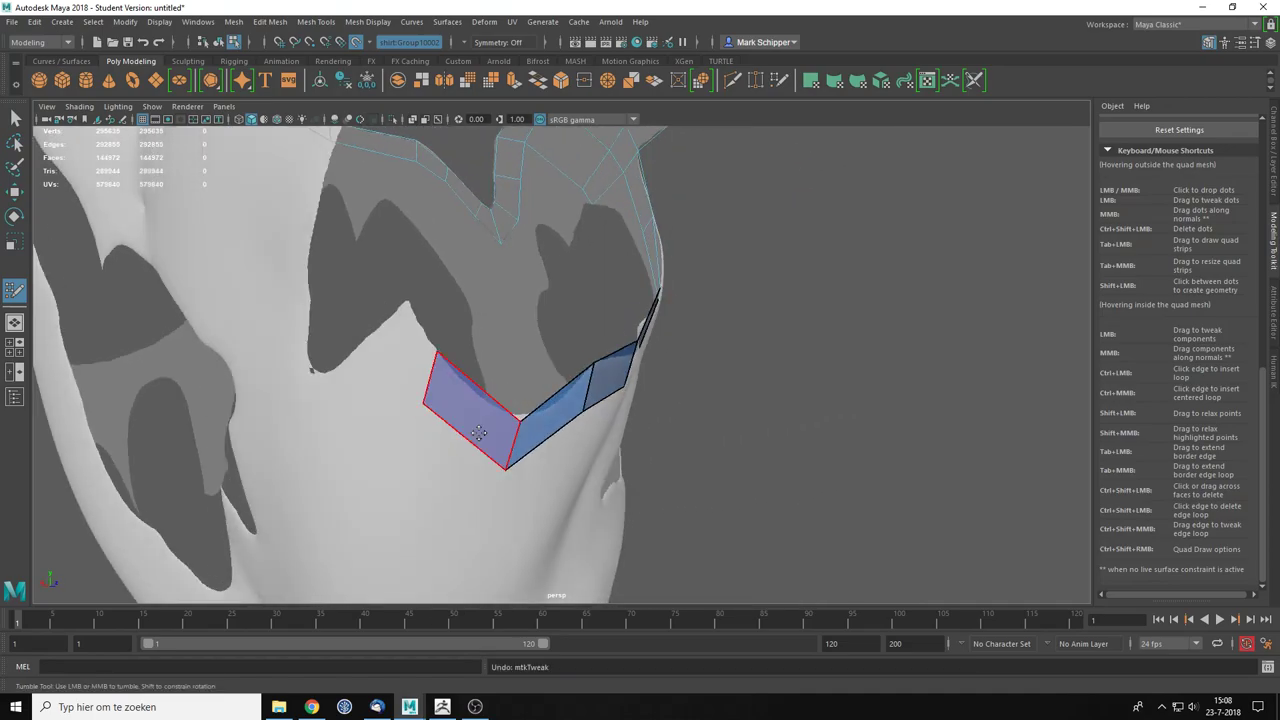
Step: Stretch the last quad of the strip across the base of the torn peak and adjust its corner vertices along the opening
drag(521, 453, 322, 395)
drag(519, 419, 509, 408)
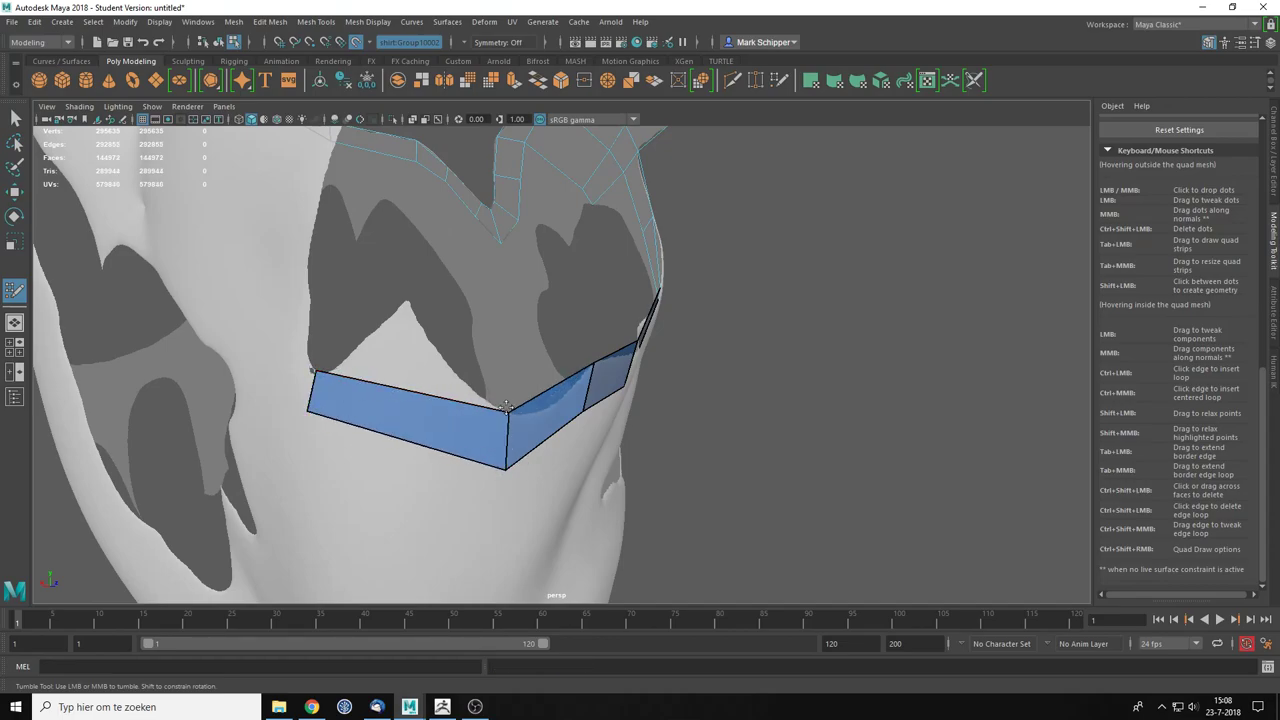
drag(415, 405, 426, 380)
key(ctrl+z)
alt+middle_drag(426, 380, 463, 458)
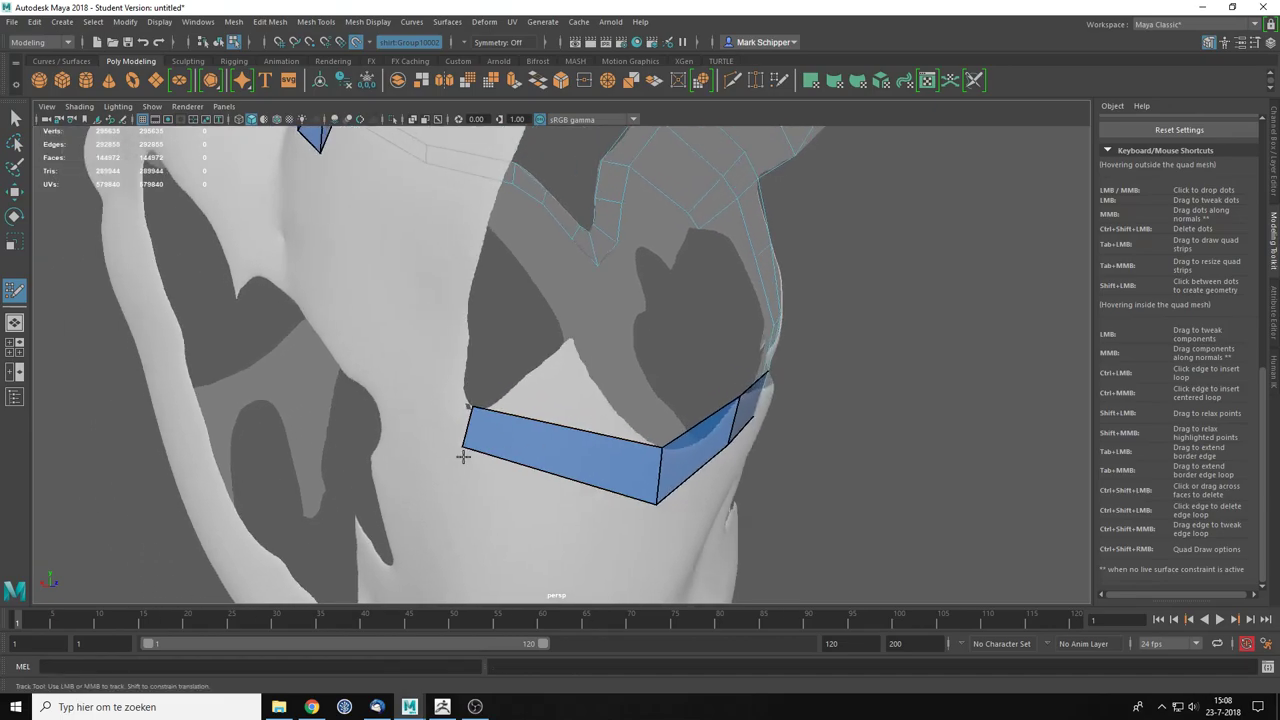
drag(466, 445, 435, 433)
alt+middle_drag(511, 402, 550, 445)
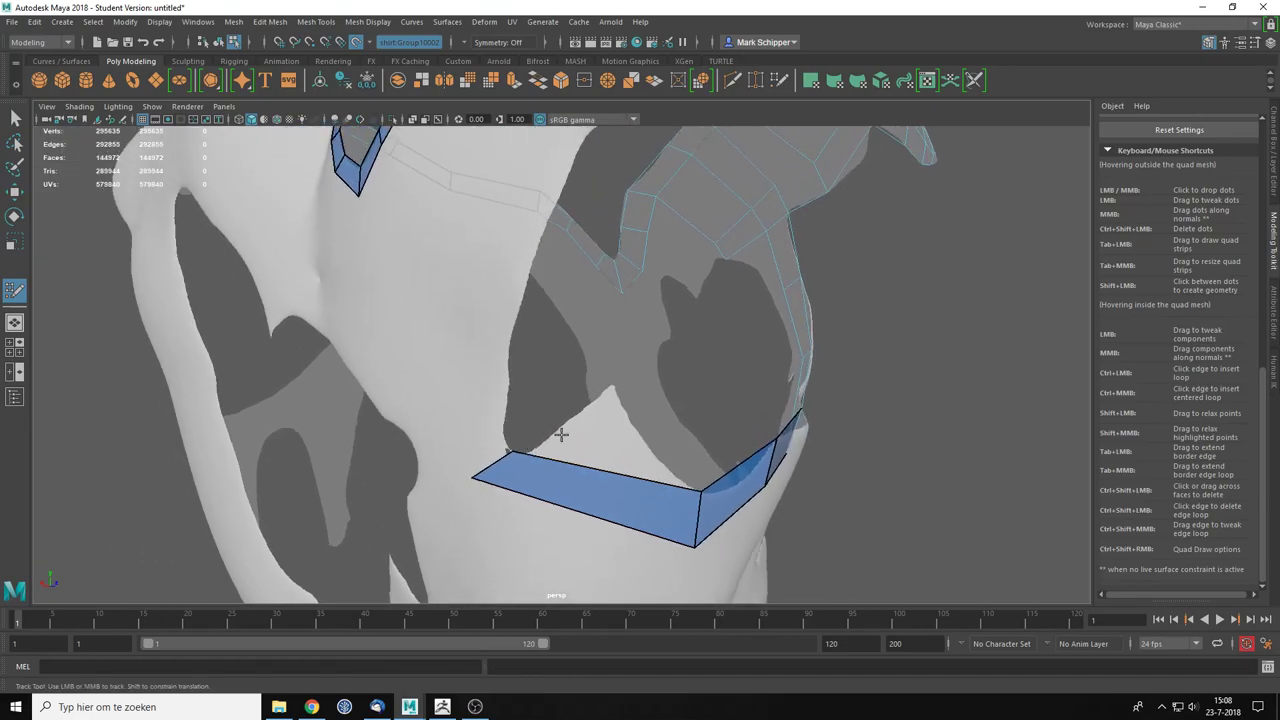
Step: Extend the strip up the far side of the sleeve opening and join it to the shoulder patch to close the loop
mouse_move(494, 472)
mouse_down()
mouse_move(480, 368)
mouse_move(468, 372)
mouse_move(469, 335)
mouse_move(458, 341)
mouse_up()
alt+middle_drag(474, 323, 444, 420)
mouse_move(471, 449)
mouse_down()
mouse_move(505, 335)
mouse_move(418, 450)
mouse_move(450, 366)
mouse_move(591, 314)
mouse_move(557, 323)
mouse_move(558, 357)
mouse_up()
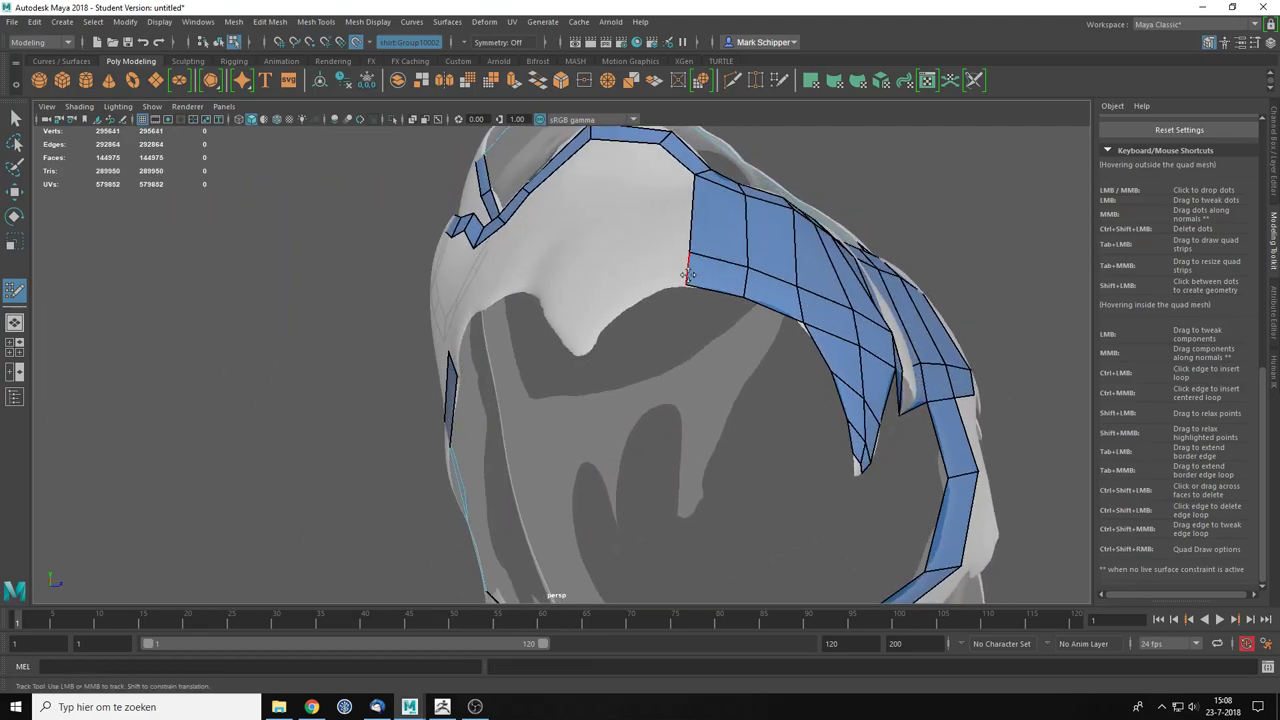
alt+drag(690, 283, 555, 356)
drag(437, 411, 488, 342)
mouse_move(457, 300)
alt+mouse_down()
mouse_move(480, 323)
mouse_move(555, 302)
mouse_move(528, 278)
mouse_move(727, 273)
alt+mouse_up()
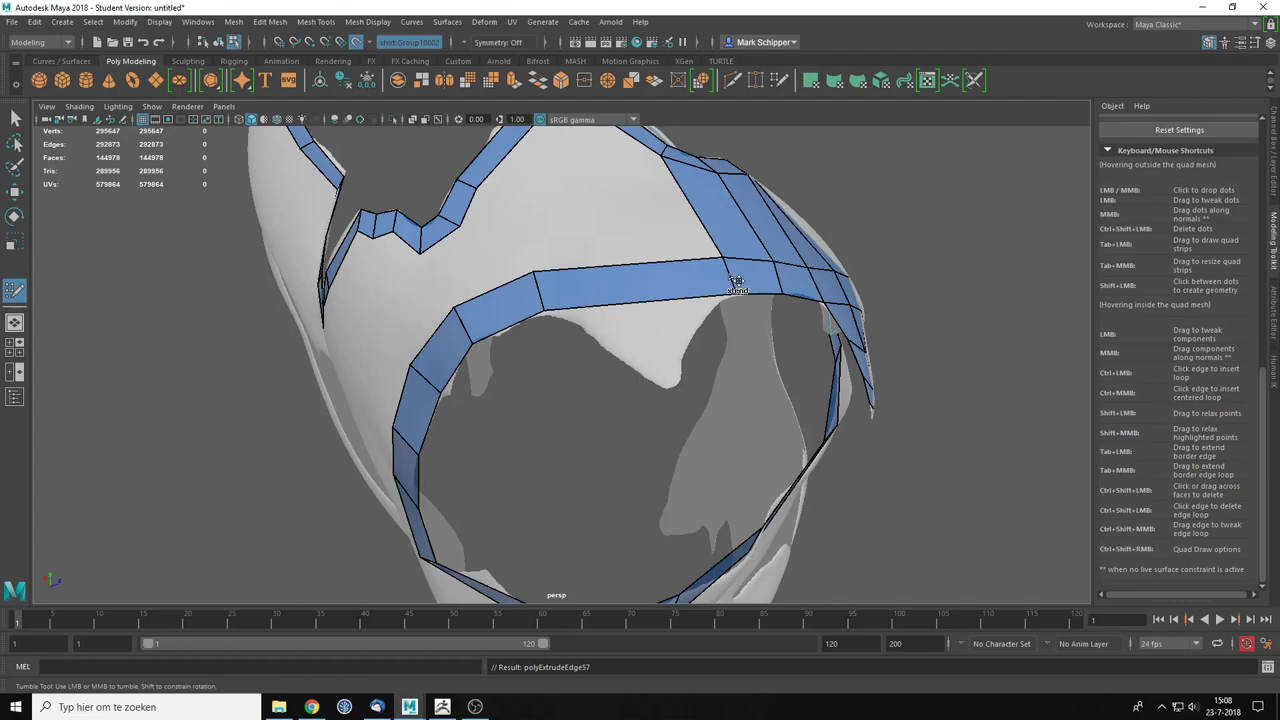
Step: Insert an edge loop lengthwise through the shoulder patch and relax its points for more even quads
alt+drag(640, 266, 632, 313)
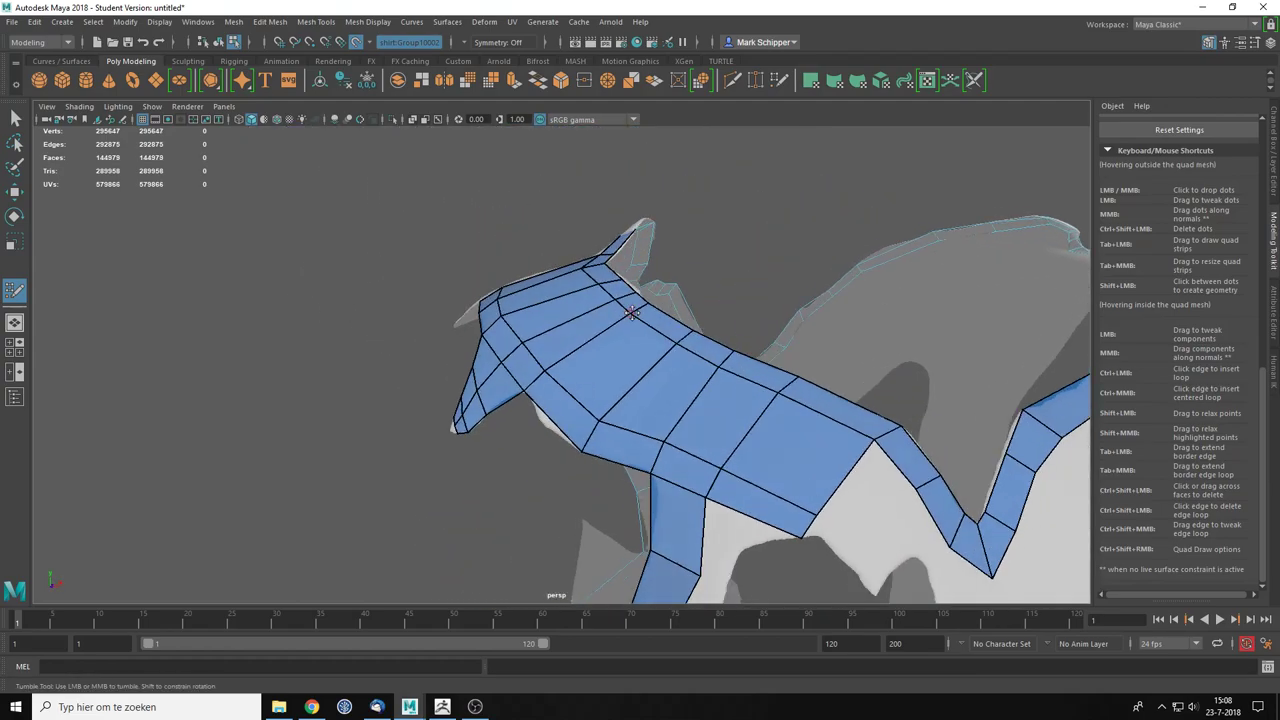
ctrl+click(633, 383)
alt+drag(633, 383, 678, 383)
scroll(678, 383, up, 2)
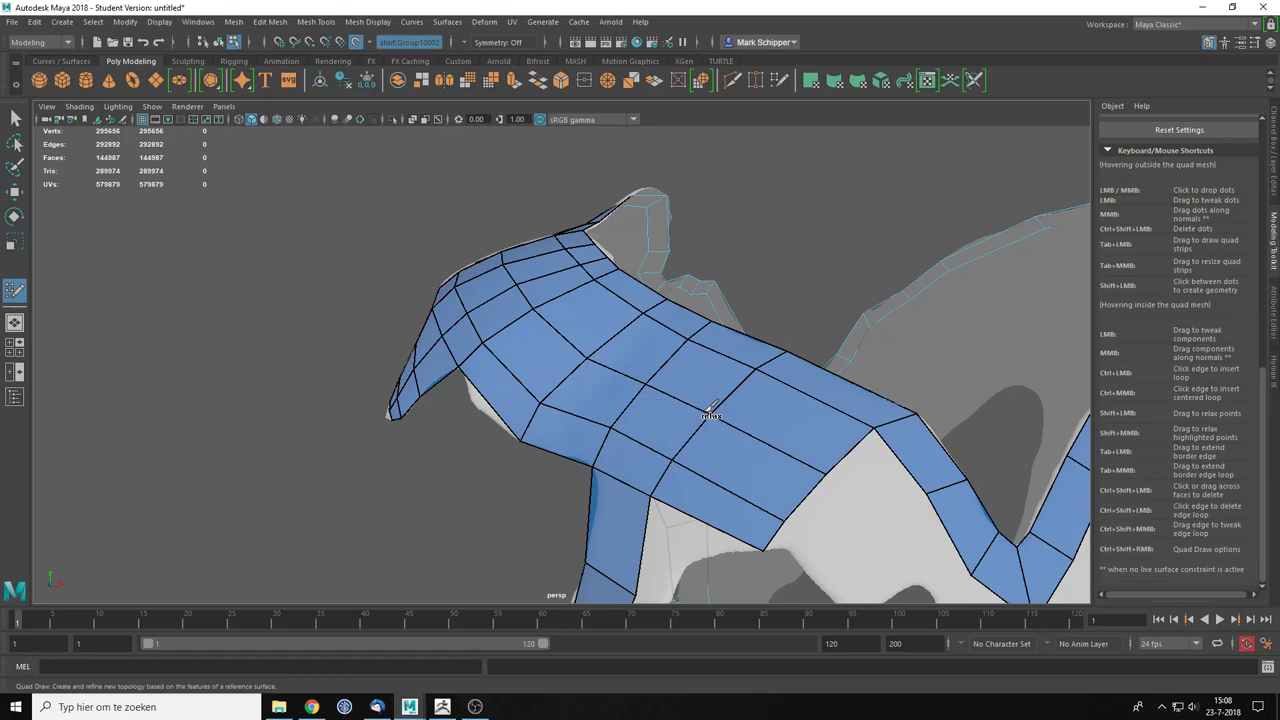
mouse_move(714, 410)
shift+mouse_down()
mouse_move(580, 320)
mouse_move(502, 236)
mouse_move(694, 420)
mouse_move(731, 374)
mouse_move(500, 240)
mouse_move(678, 390)
shift+mouse_up()
alt+right_drag(671, 414, 612, 402)
mouse_move(612, 402)
alt+mouse_down()
mouse_move(650, 415)
mouse_move(678, 390)
mouse_move(796, 390)
alt+mouse_up()
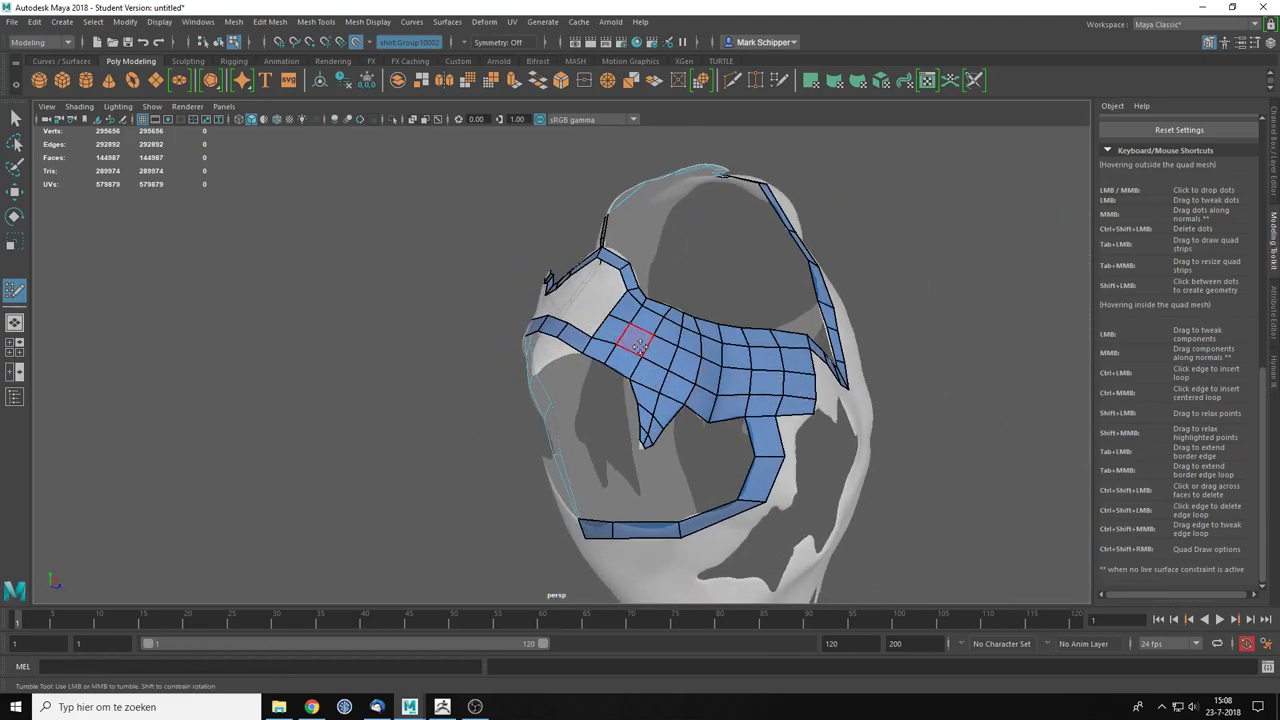
Step: Leave Quad Draw, select the low-poly shirt mesh as an object and isolate it in the viewport
alt+drag(635, 345, 811, 331)
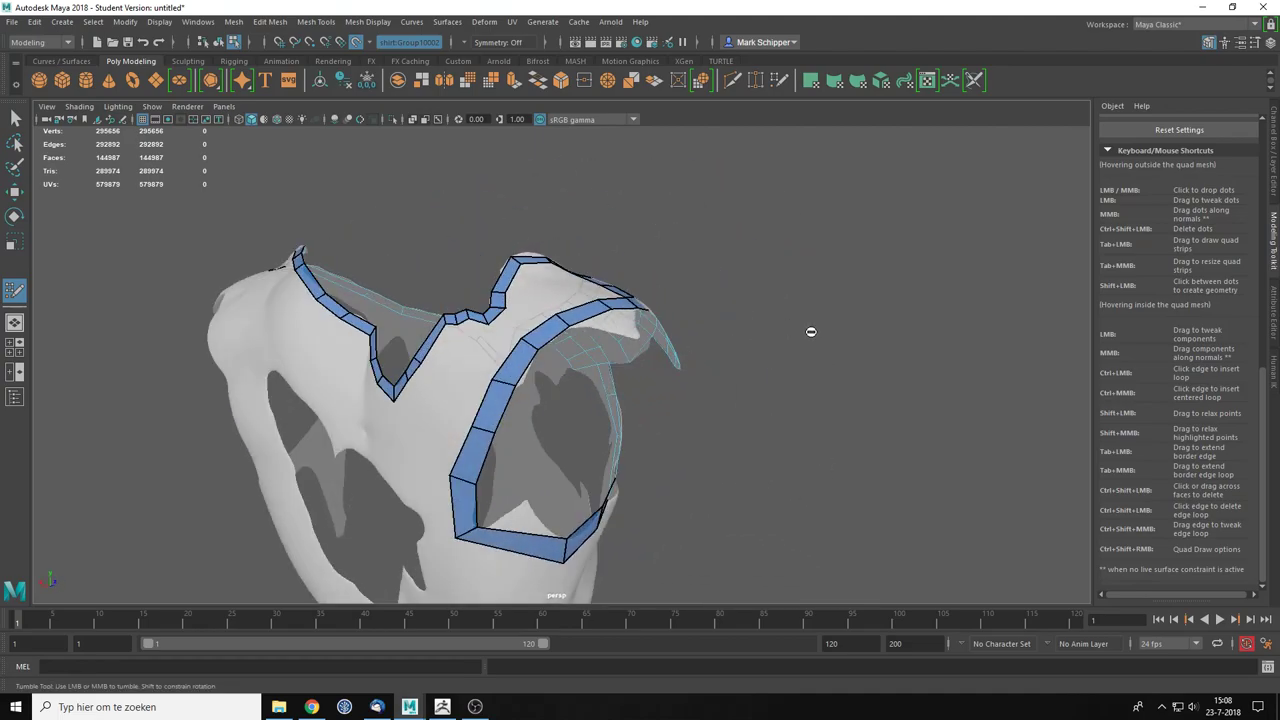
scroll(811, 331, up, 3)
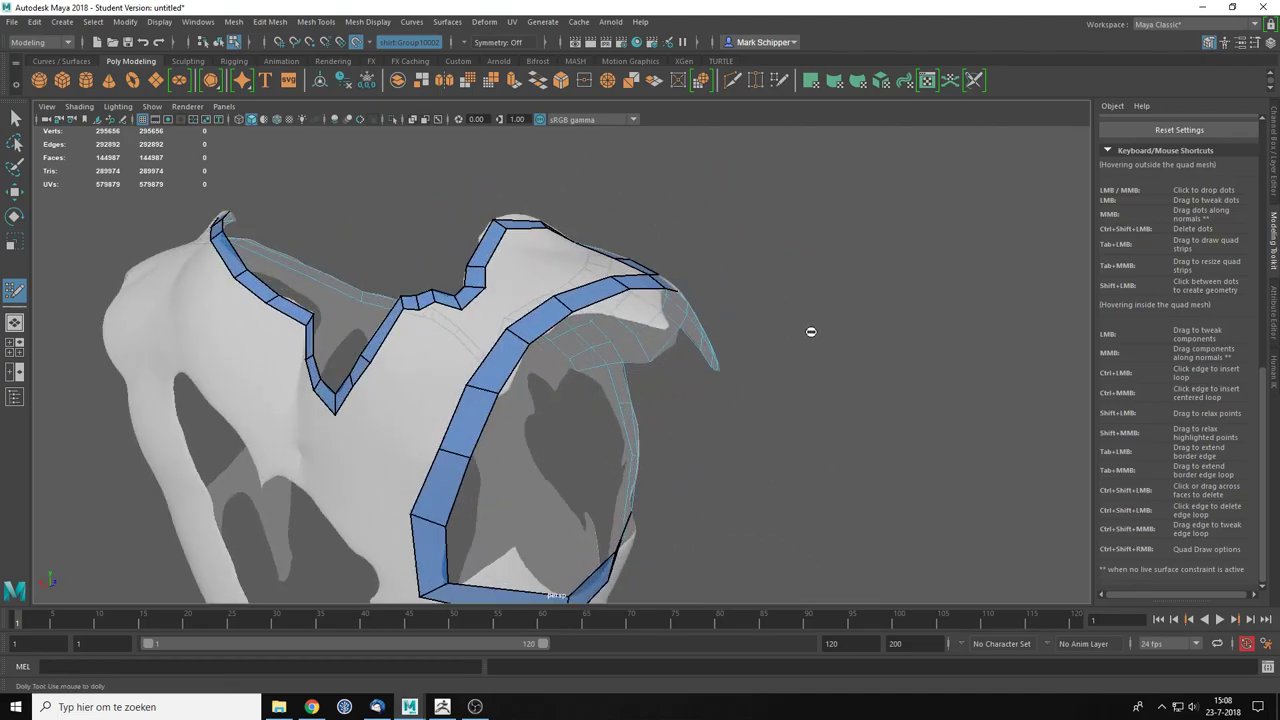
mouse_move(777, 396)
alt+mouse_down()
mouse_move(571, 277)
mouse_move(598, 340)
mouse_move(680, 330)
mouse_move(616, 338)
mouse_move(586, 365)
alt+mouse_up()
key(q)
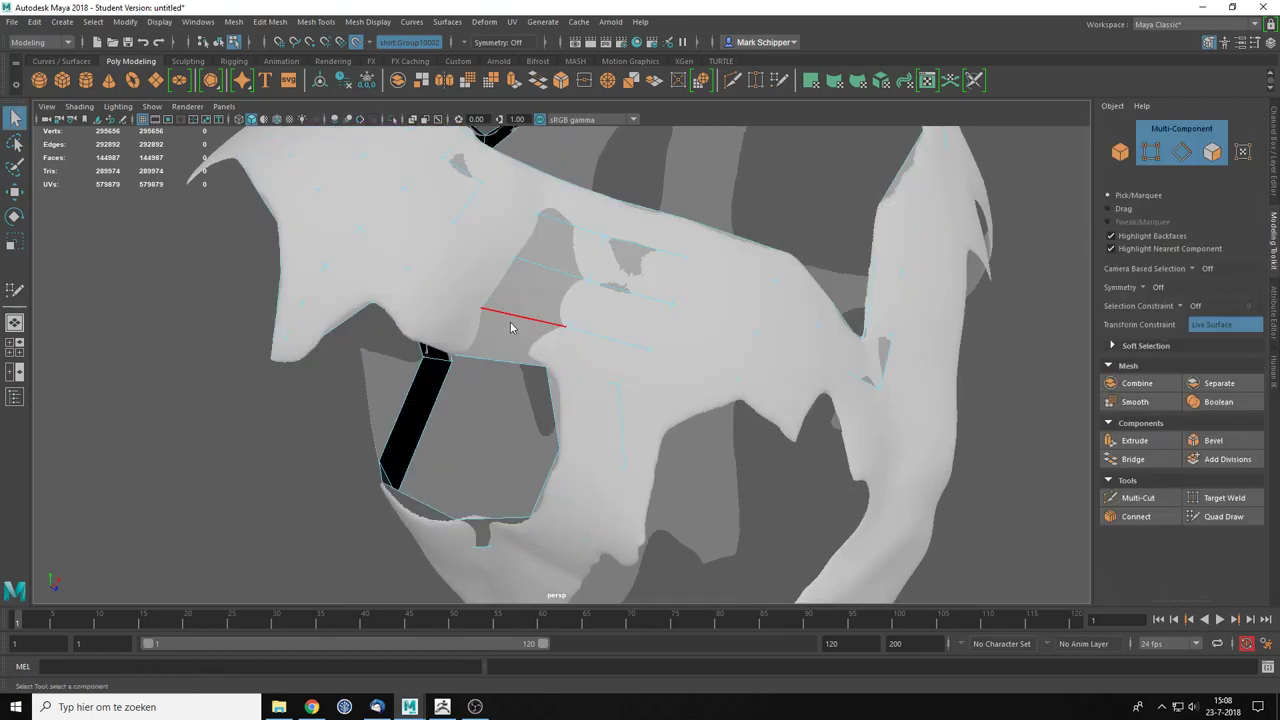
key(F8)
key(ctrl+1)
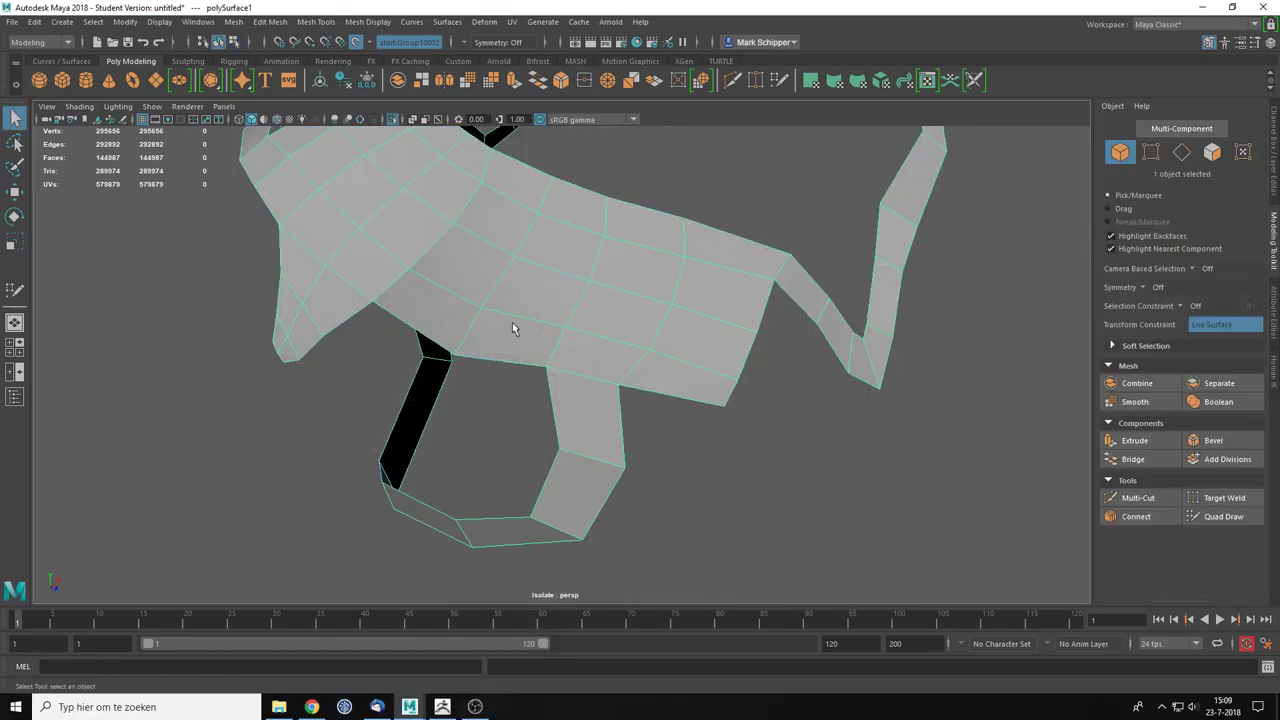
key(f)
alt+drag(733, 446, 533, 348)
click(525, 383)
scroll(525, 383, up, 3)
scroll(580, 328, up, 1)
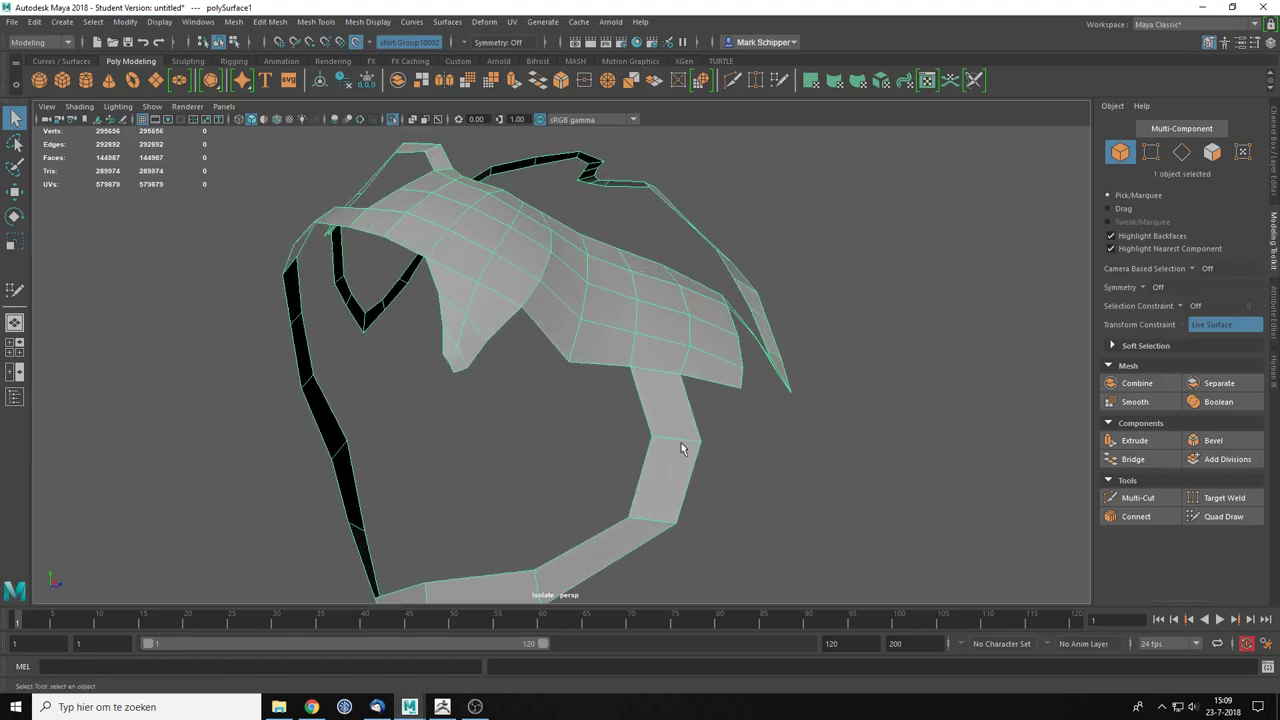
Step: Multi-Cut a diagonal edge from the inner vertex above the strip to the strip's upper corner, and delete the adjoining horizontal edge
alt+drag(350, 465, 500, 323)
right_drag(500, 323, 500, 360)
double_click(561, 429)
alt+drag(561, 429, 711, 457)
scroll(683, 415, up, 5)
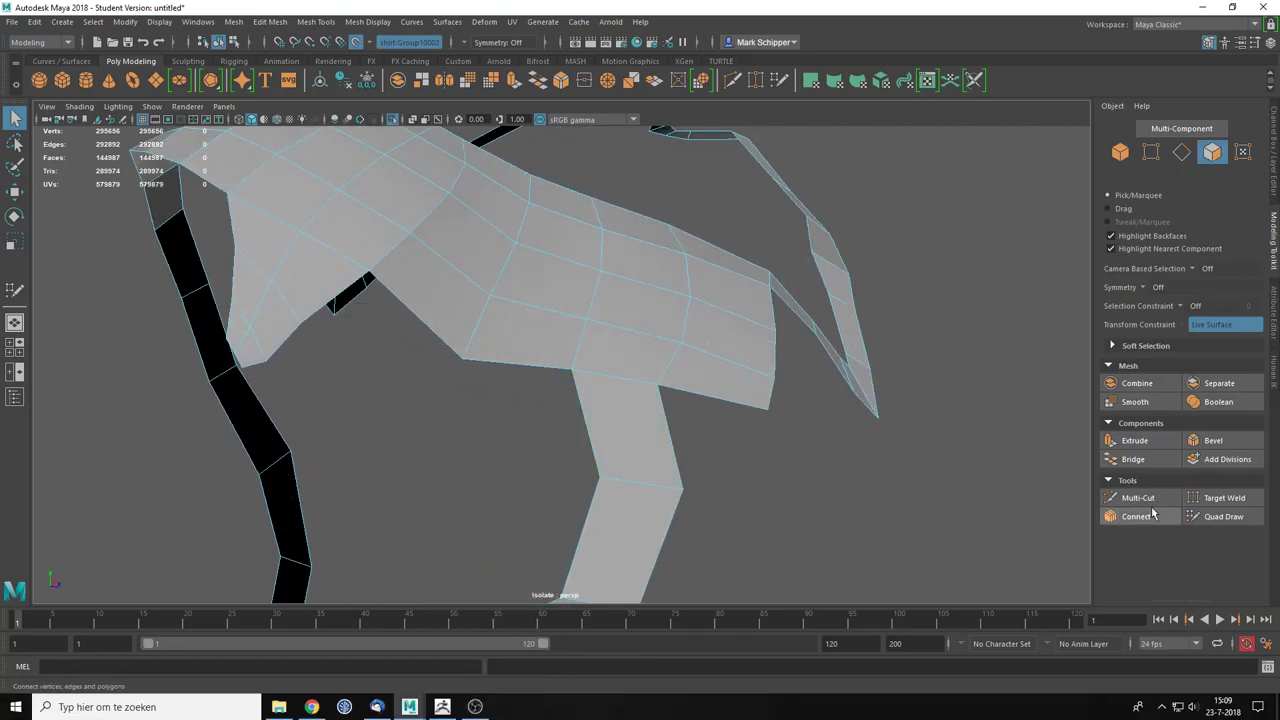
click(1140, 498)
alt+drag(636, 388, 520, 396)
click(429, 354)
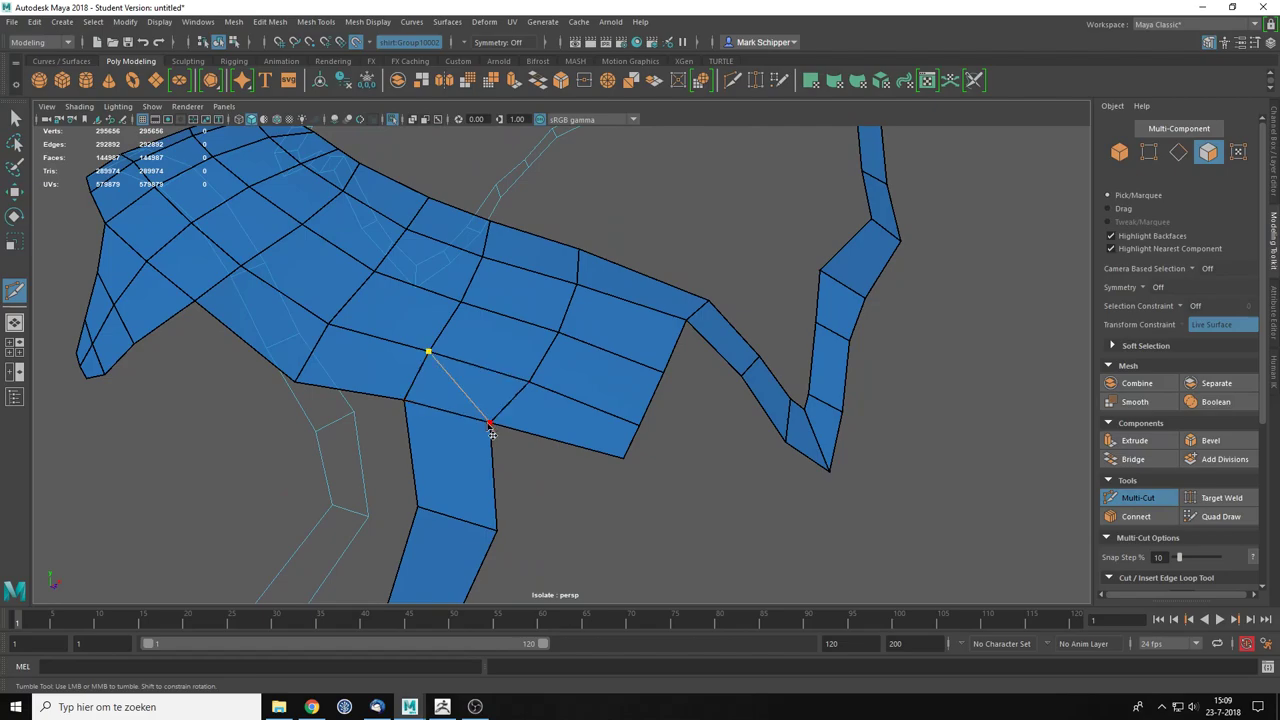
key(q)
click(493, 362)
key(Delete)
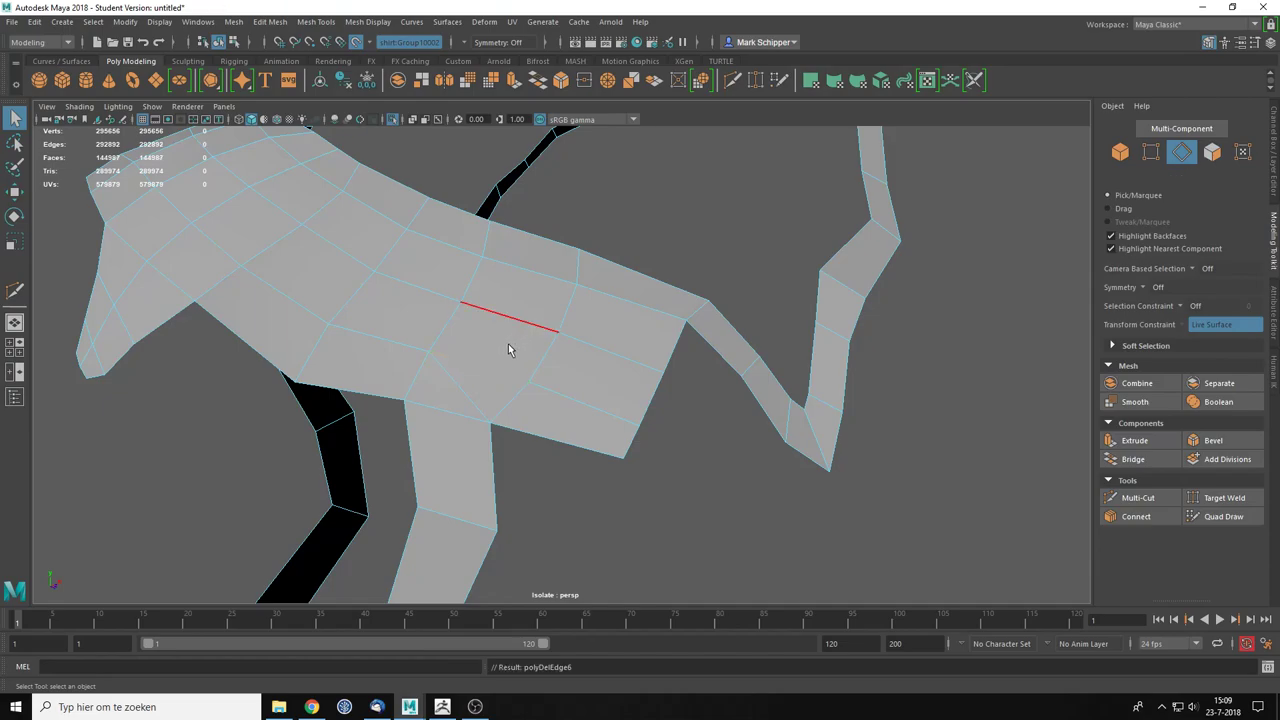
Step: Delete the next horizontal edge near the border and cut a new edge from the diagonal's midpoint to the inner vertex above
click(553, 388)
key(Delete)
right_drag(471, 322, 410, 328)
click(1136, 497)
click(452, 379)
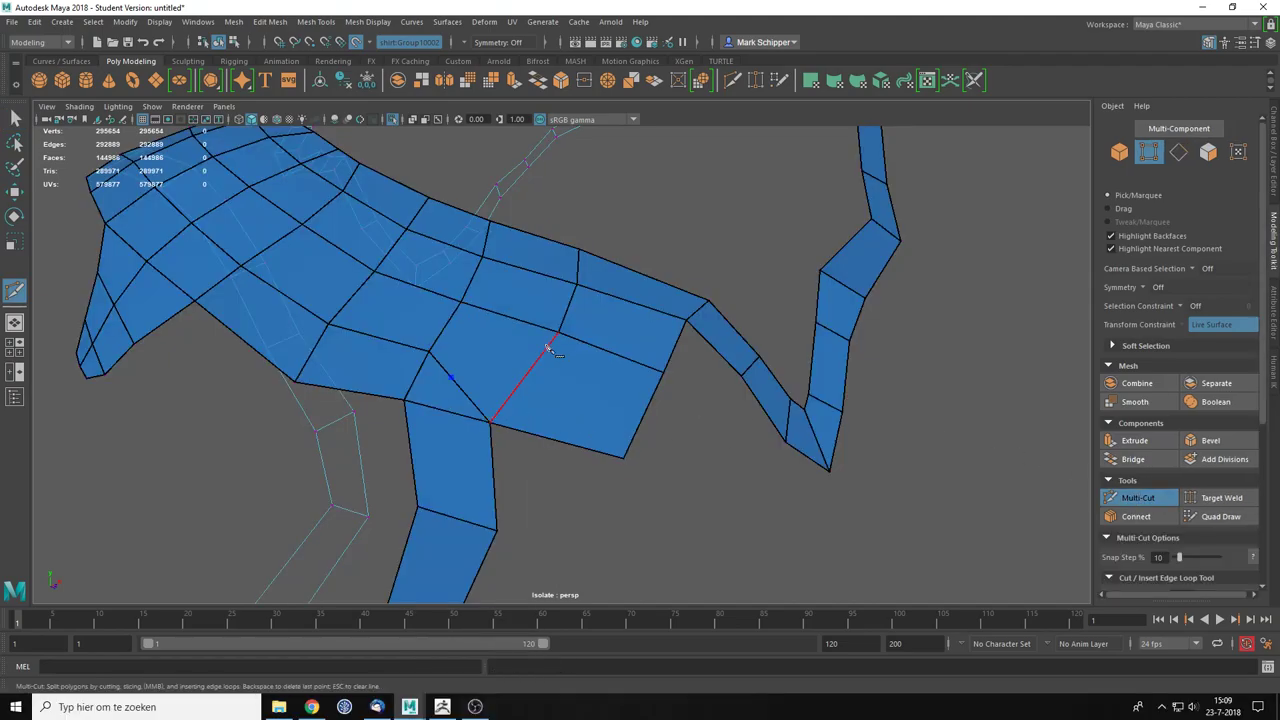
key(w)
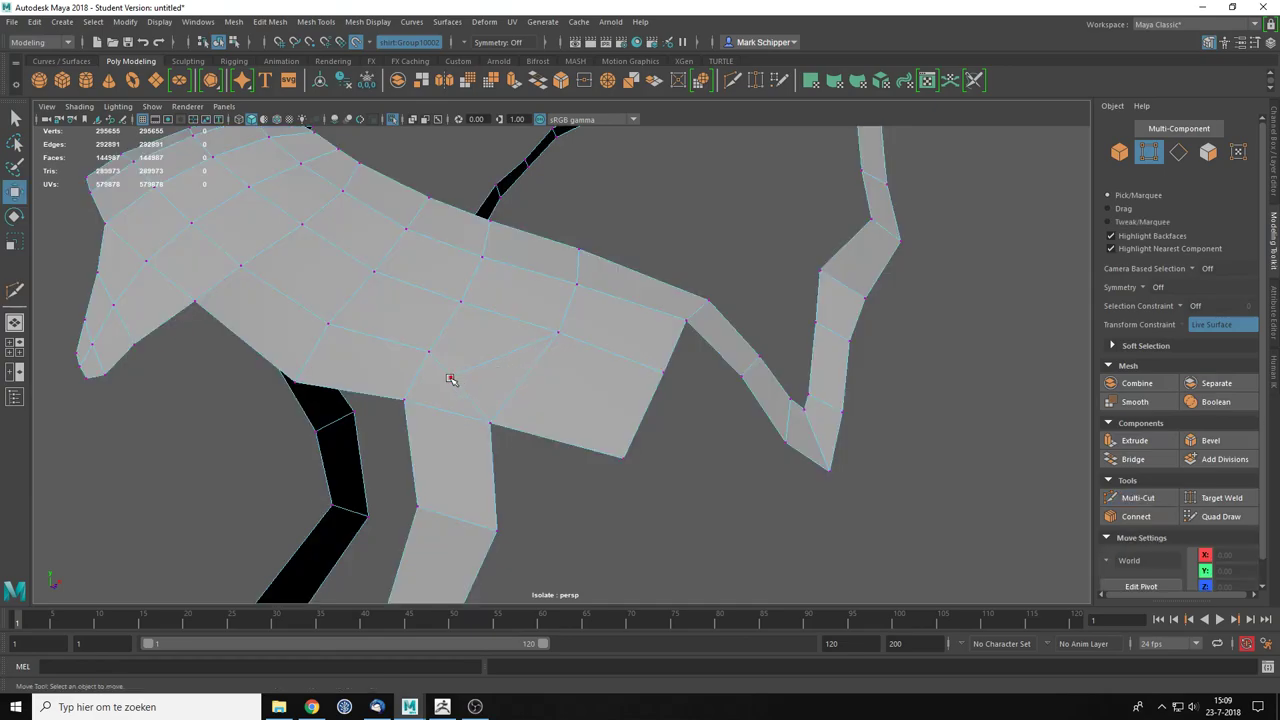
Step: Slide the new midpoint vertex along its edge to even out the surrounding quads, and return to object mode
click(449, 378)
ctrl+shift+drag(481, 376, 494, 368)
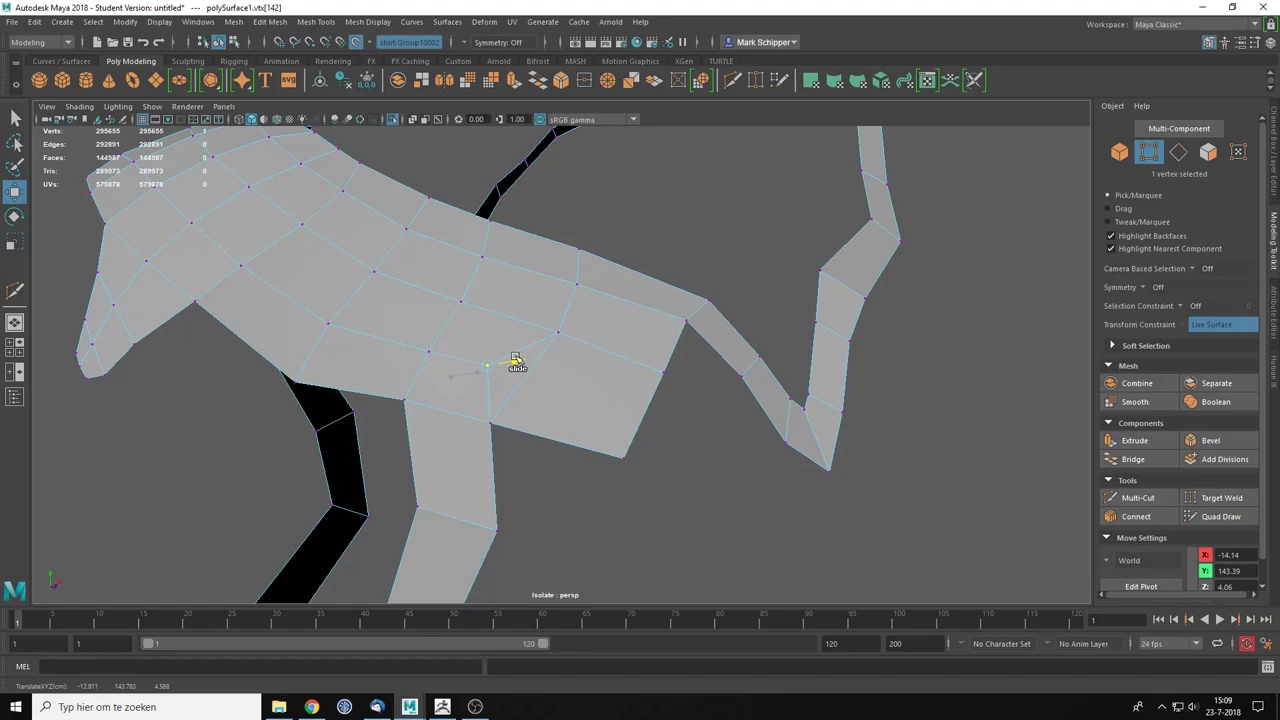
ctrl+shift+drag(512, 359, 512, 359)
scroll(416, 405, down, 5)
alt+drag(468, 398, 603, 391)
scroll(598, 393, up, 3)
click(490, 355)
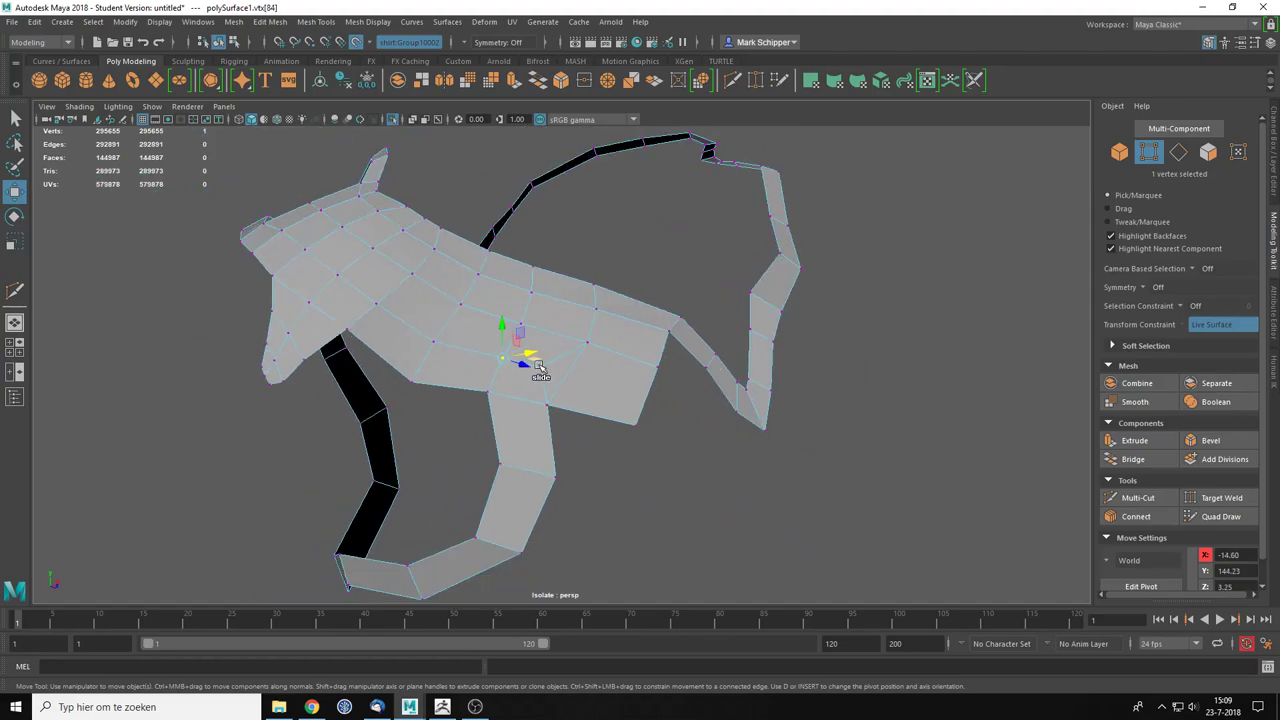
right_drag(528, 366, 605, 302)
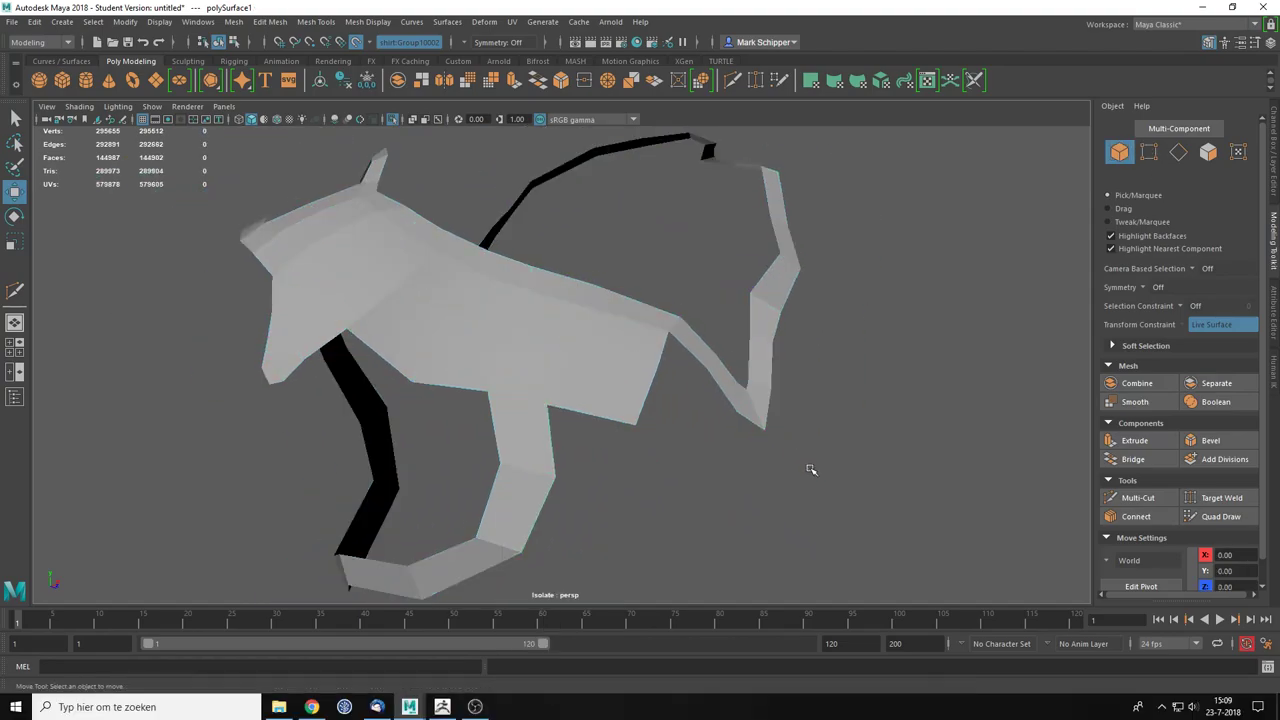
Step: Exit isolation, resume Quad Draw on the low-poly shirt and delete the faces in the corner between the vertical strip and the flap
alt+drag(808, 466, 642, 478)
click(408, 319)
alt+drag(408, 319, 501, 328)
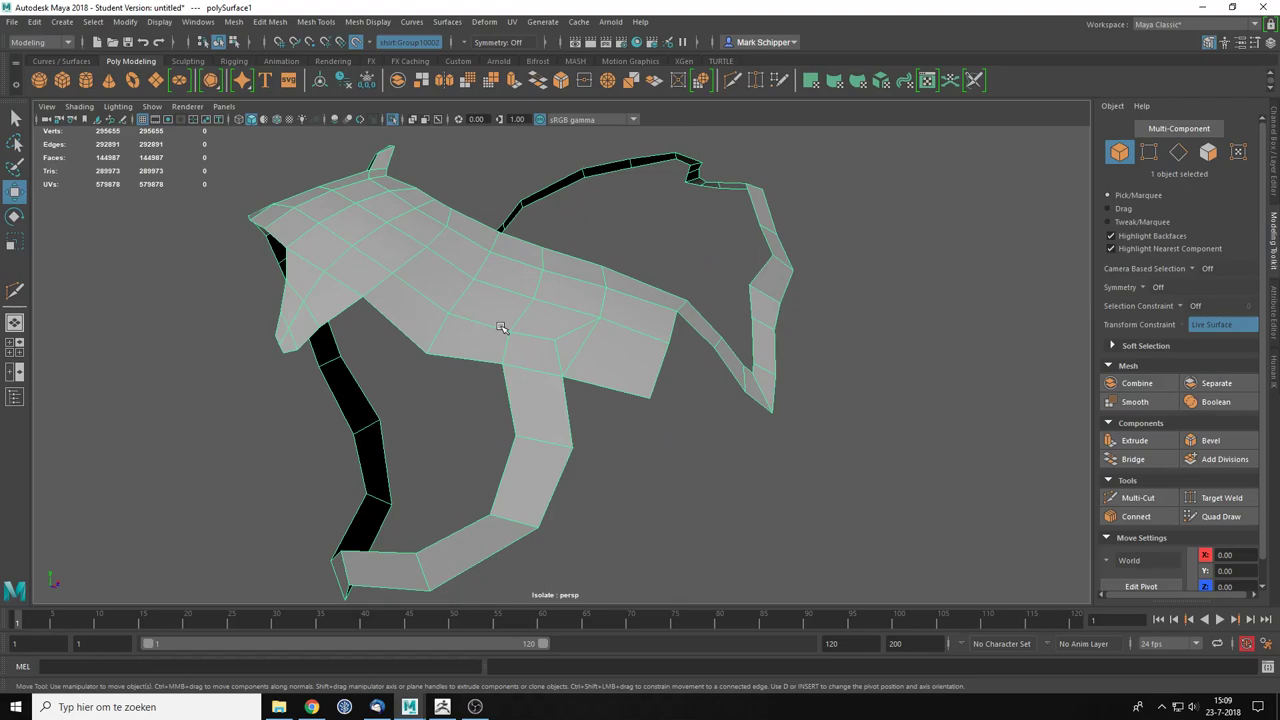
mouse_move(552, 331)
alt+mouse_down()
mouse_move(540, 327)
mouse_move(575, 338)
alt+mouse_up()
click(853, 462)
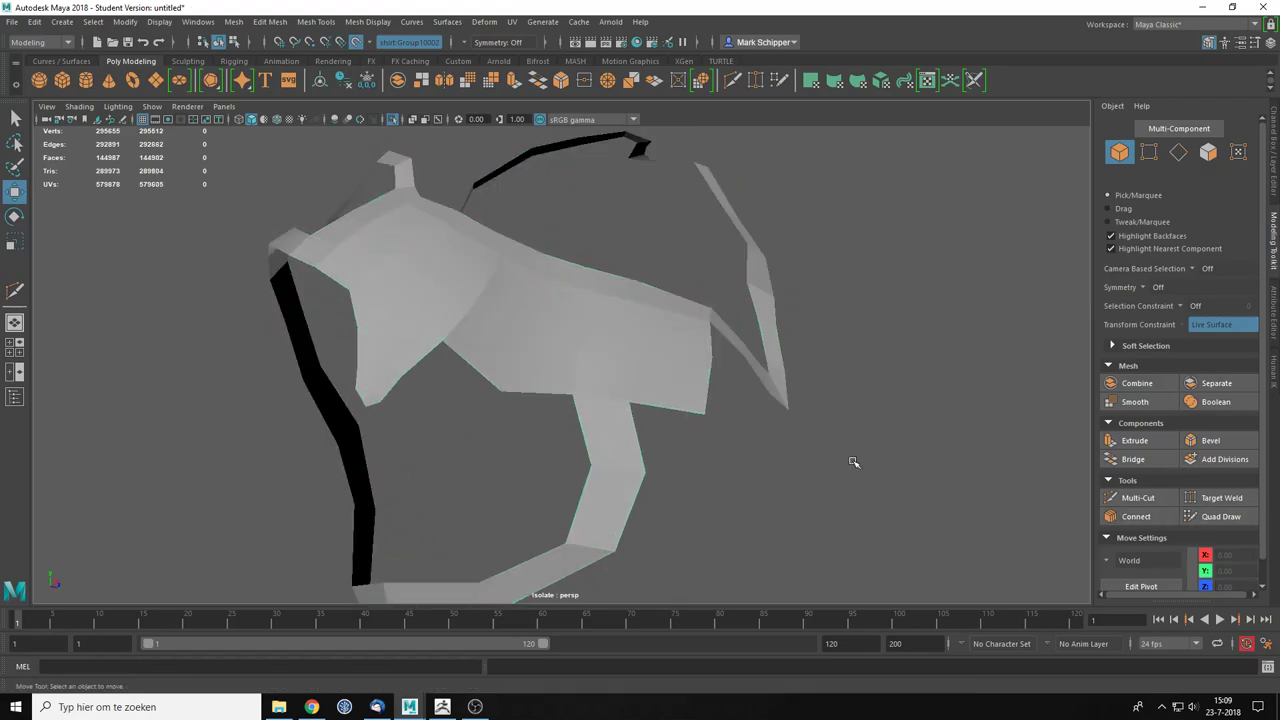
key(ctrl+1)
click(571, 362)
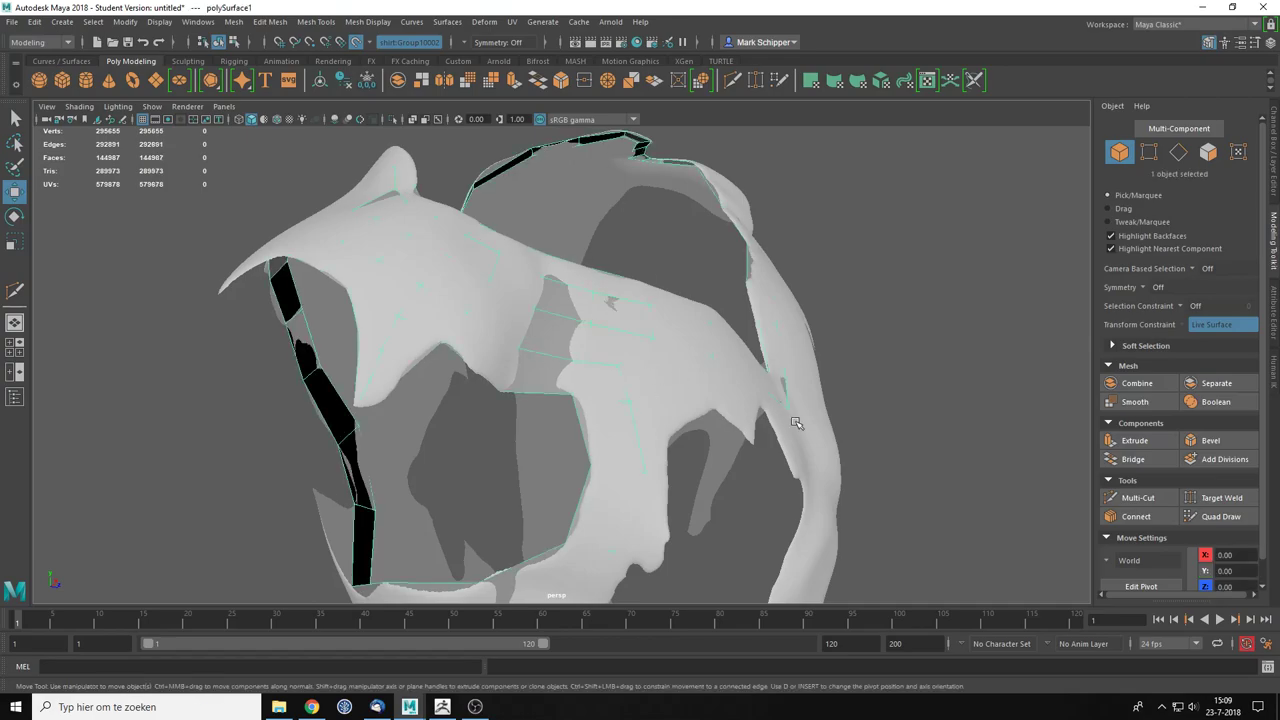
click(1216, 516)
mouse_move(605, 435)
alt+mouse_down()
mouse_move(545, 405)
mouse_move(600, 400)
alt+mouse_up()
ctrl+shift+click(622, 358)
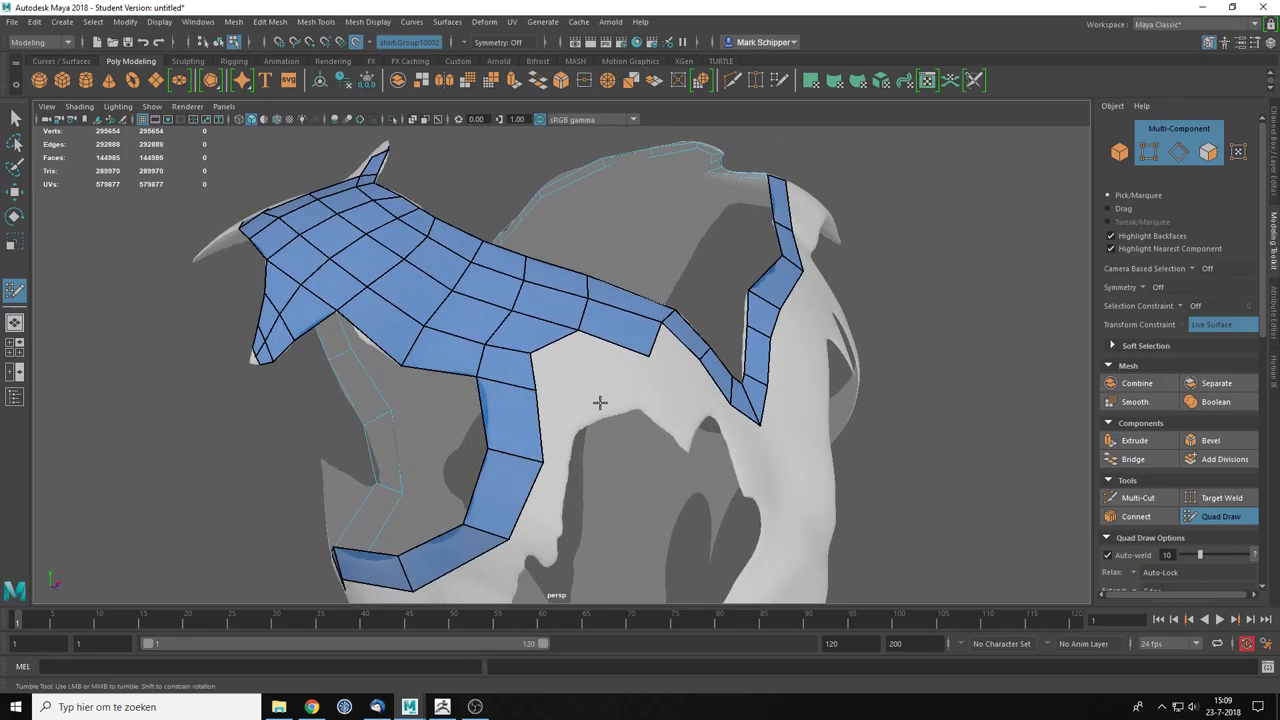
Step: Reposition the three vertices at the top of the vertical strip to straighten its junction with the shoulder patch
scroll(600, 402, up, 4)
drag(522, 405, 533, 421)
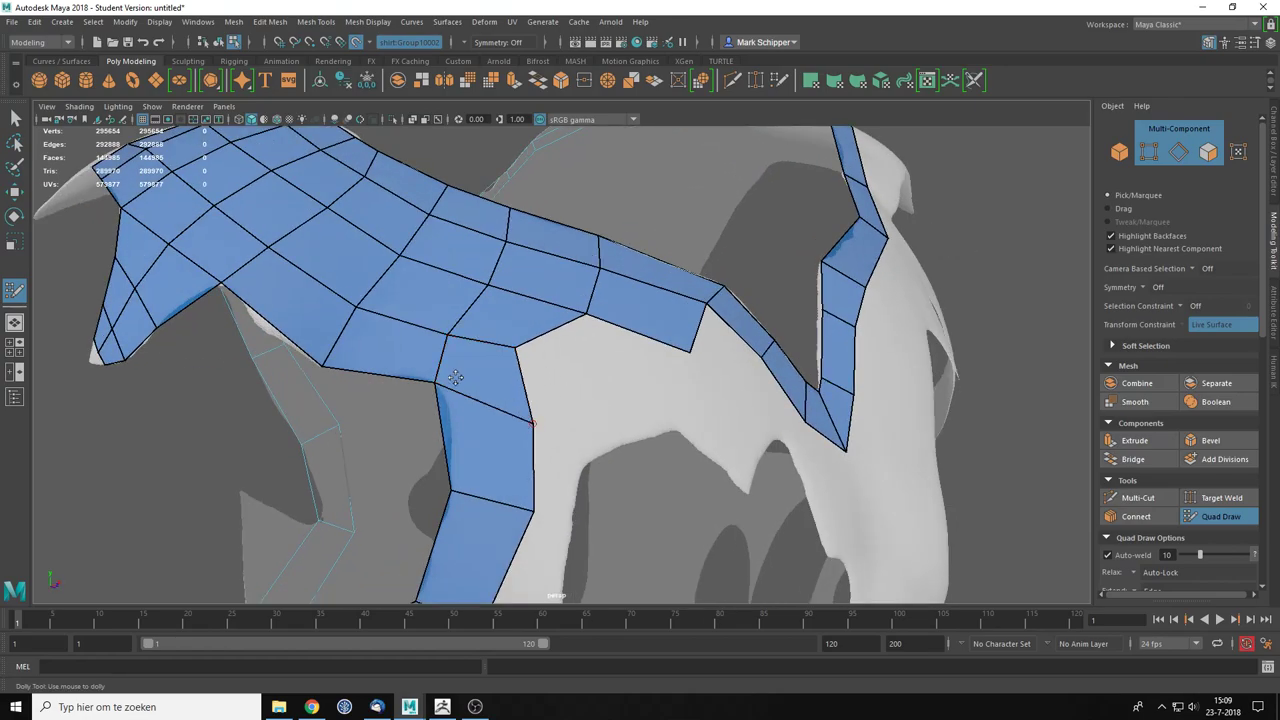
drag(433, 386, 447, 400)
drag(516, 347, 541, 384)
scroll(504, 398, down, 5)
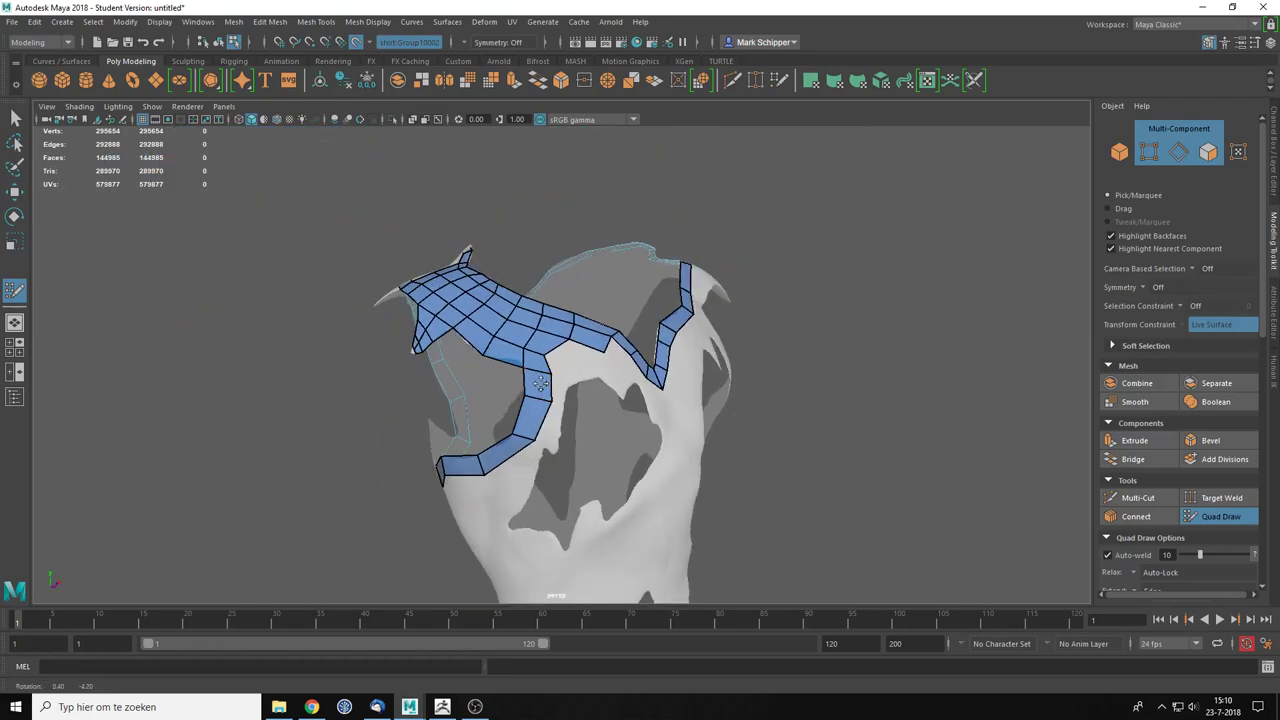
scroll(540, 383, up, 10)
Step: Isolate the low-poly mesh and target-weld the strip's upper outer vertex onto the corner vertex above it
click(1221, 497)
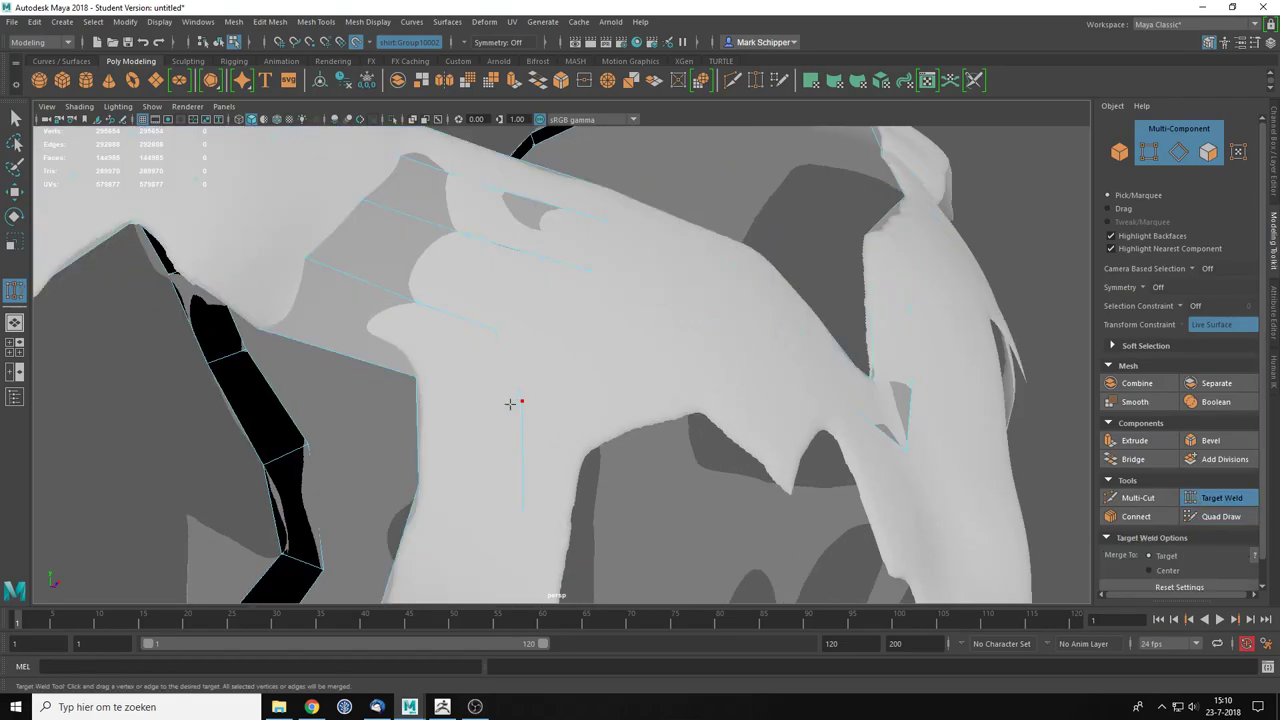
key(q)
mouse_move(376, 290)
right_down()
mouse_move(429, 258)
mouse_move(310, 291)
right_up()
key(ctrl+1)
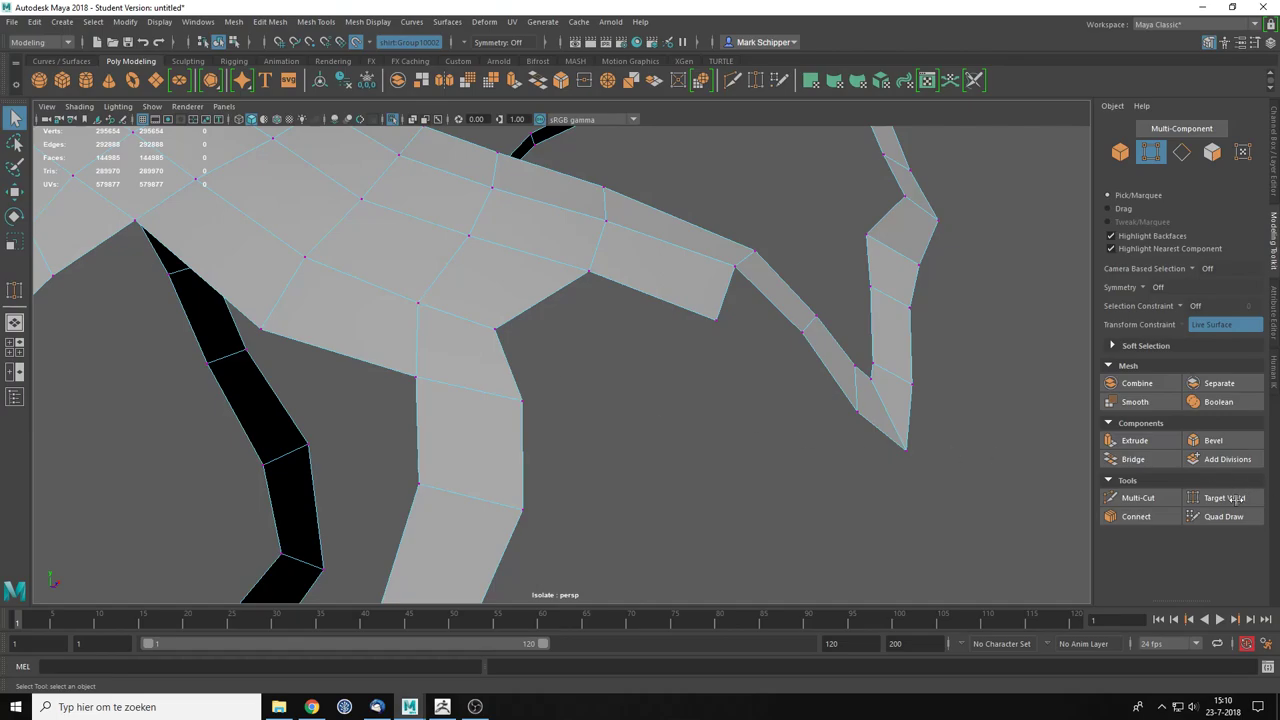
click(1236, 497)
drag(521, 399, 497, 353)
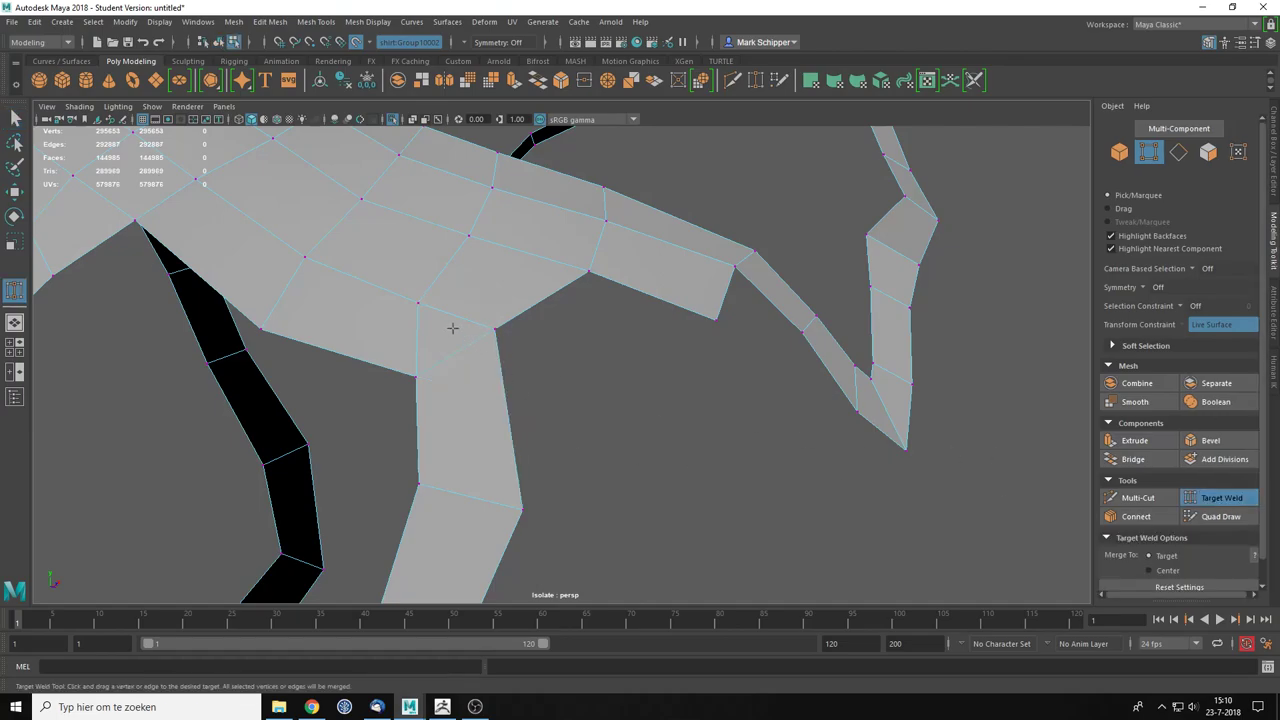
Step: Multi-Cut an edge from the inner vertex above the strip to the middle of the adjoining border edge
key(w)
right_drag(390, 330, 388, 288)
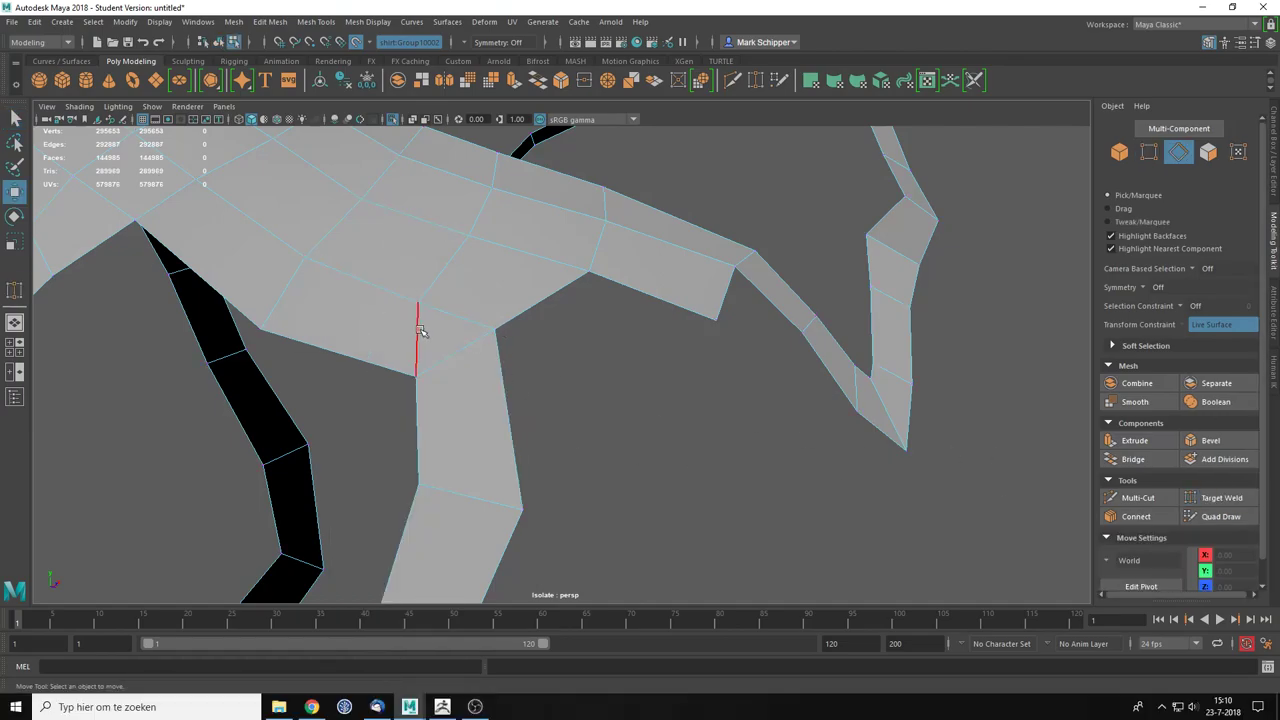
click(1140, 498)
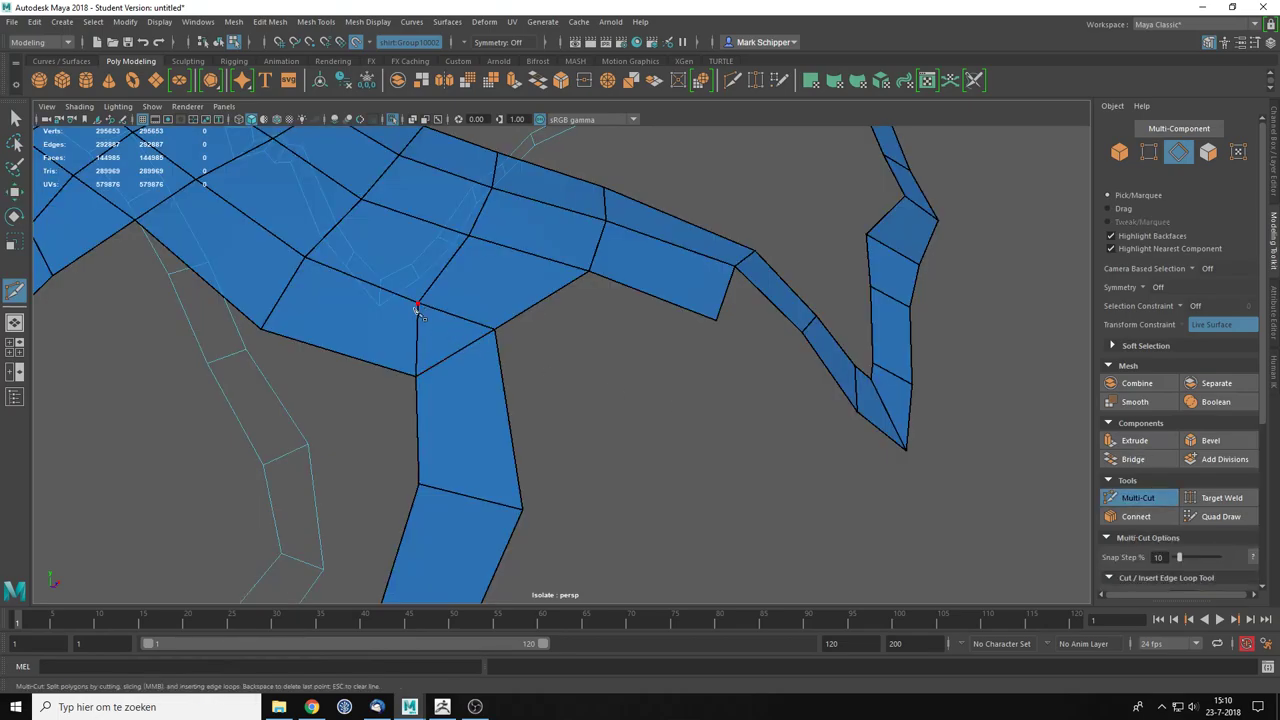
click(389, 345)
click(357, 360)
key(Return)
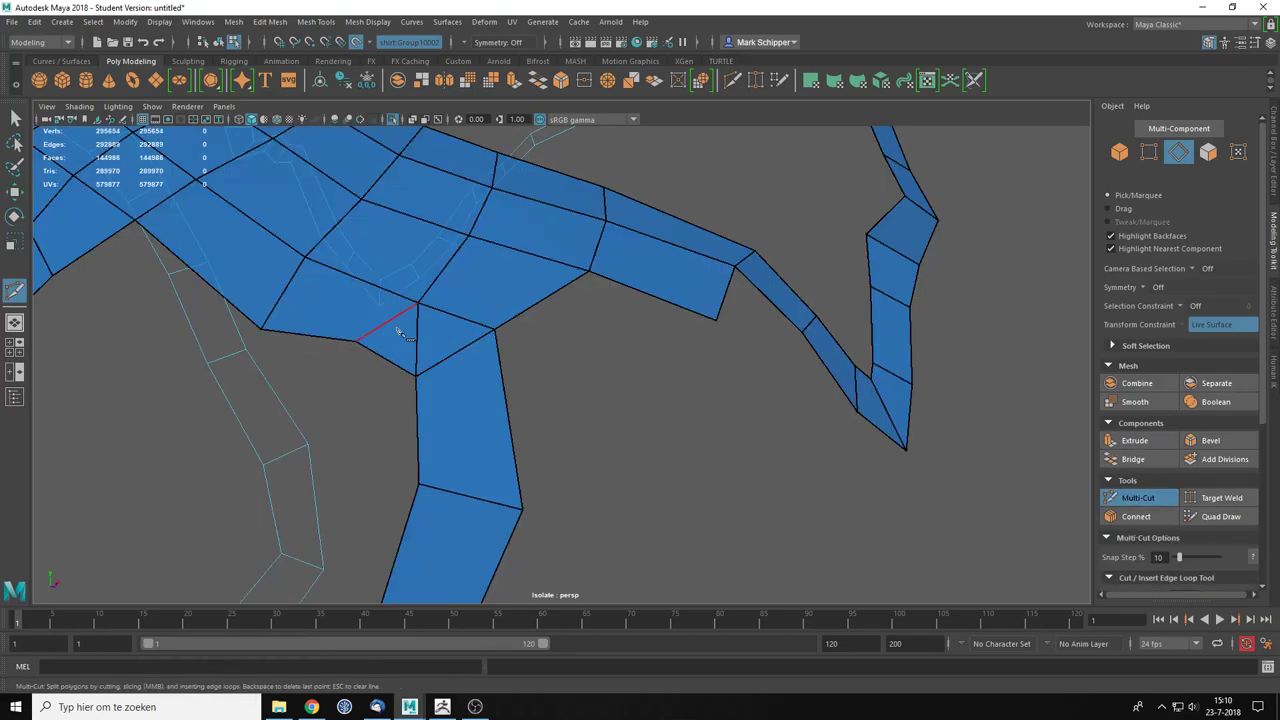
Step: Delete the edge between the strip's inner corner and the vertex above it to merge the two triangles, and return to object mode
key(q)
click(417, 336)
right_drag(417, 334, 497, 366)
key(f)
click(482, 342)
shift+double_click(502, 353)
mouse_move(538, 400)
alt+mouse_down()
mouse_move(883, 403)
mouse_move(545, 397)
alt+mouse_up()
right_drag(468, 308, 515, 270)
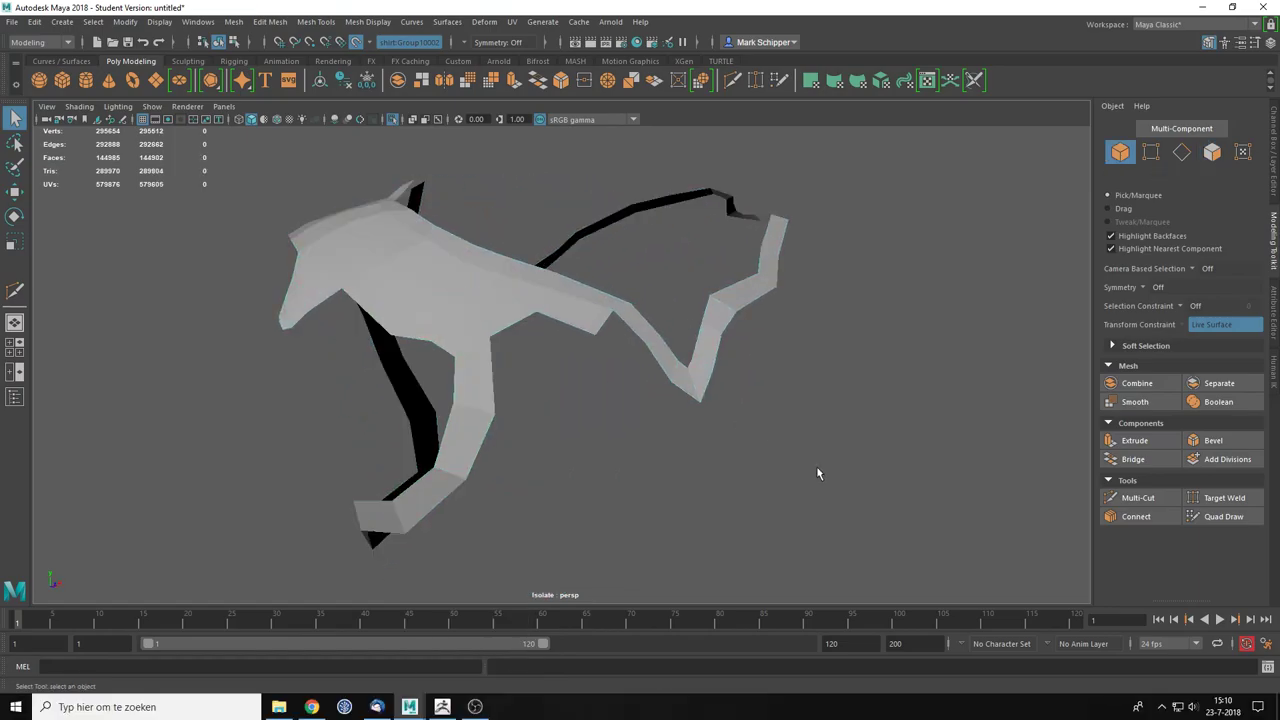
key(3)
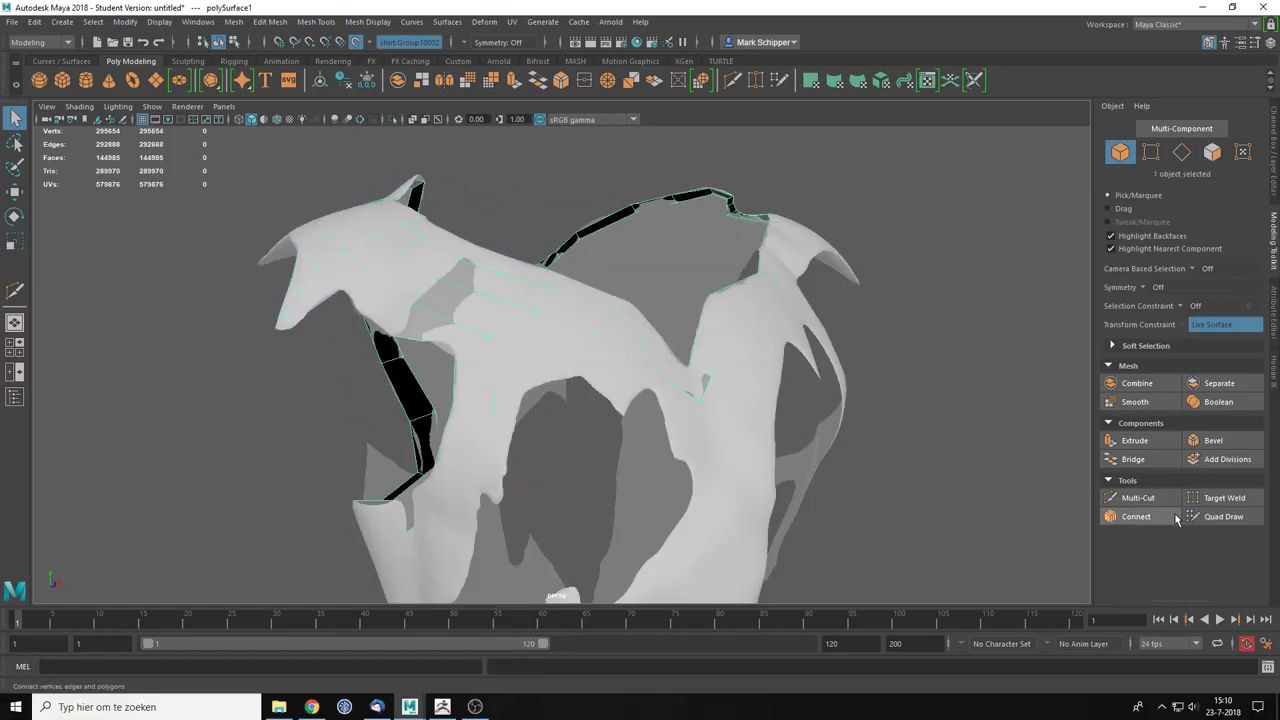
click(1220, 516)
mouse_move(448, 411)
alt+mouse_down()
mouse_move(521, 395)
mouse_move(714, 391)
mouse_move(543, 389)
mouse_move(551, 440)
mouse_move(690, 430)
mouse_move(517, 366)
mouse_move(562, 388)
mouse_move(603, 377)
mouse_move(714, 391)
mouse_move(560, 350)
alt+mouse_up()
key(q)
right_drag(600, 347, 672, 312)
click(873, 269)
click(578, 308)
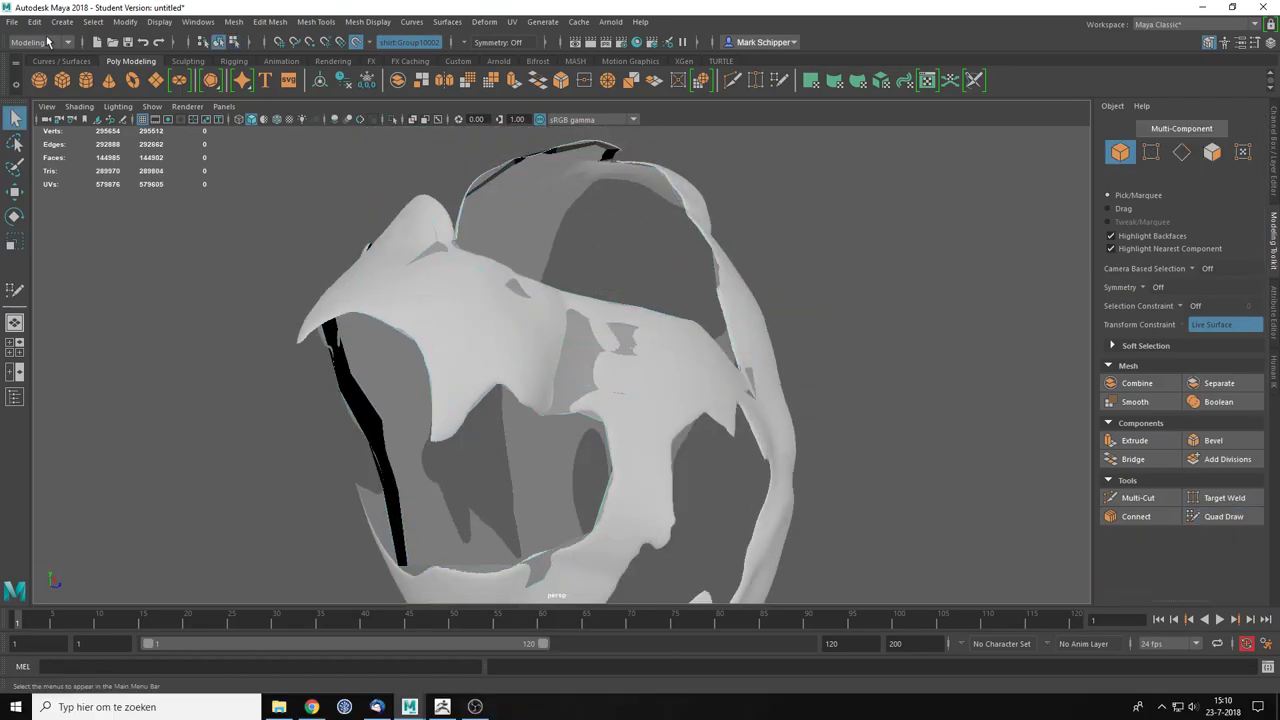
Step: Open the recent scene retopo.mb from the Infected Melee folder and accept the student version notice
click(11, 21)
mouse_move(130, 470)
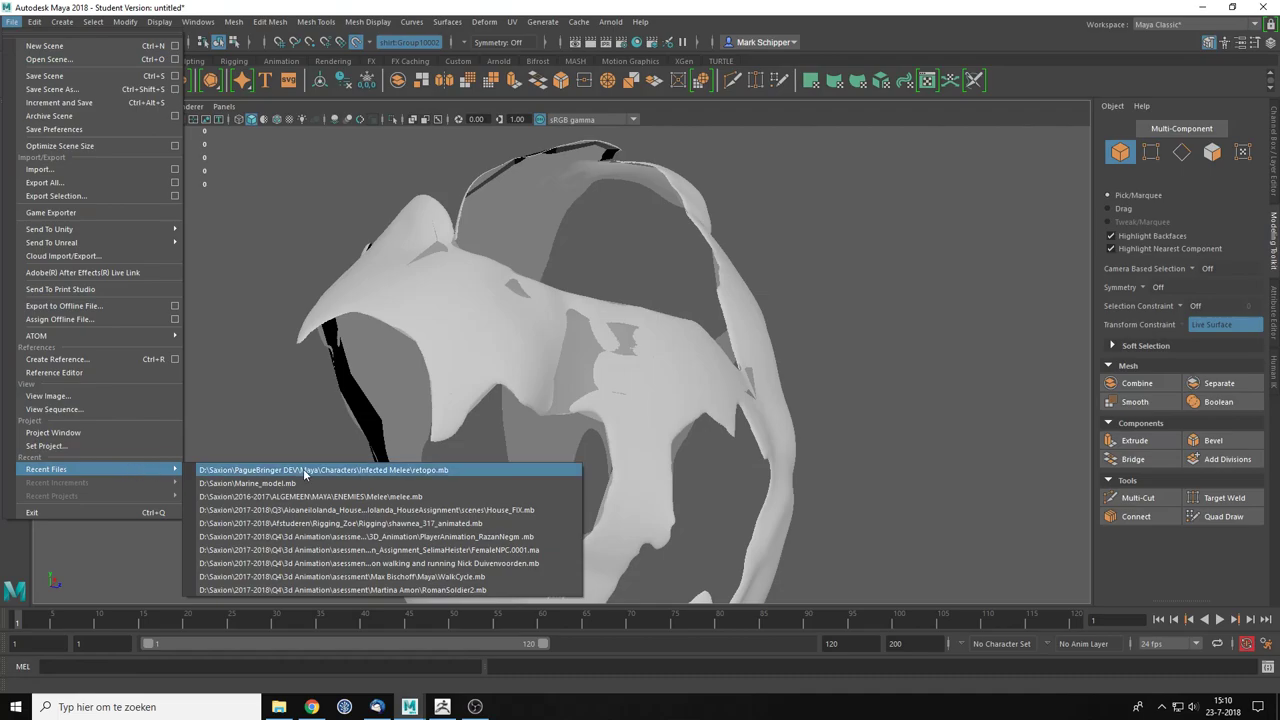
click(305, 474)
click(651, 359)
click(614, 364)
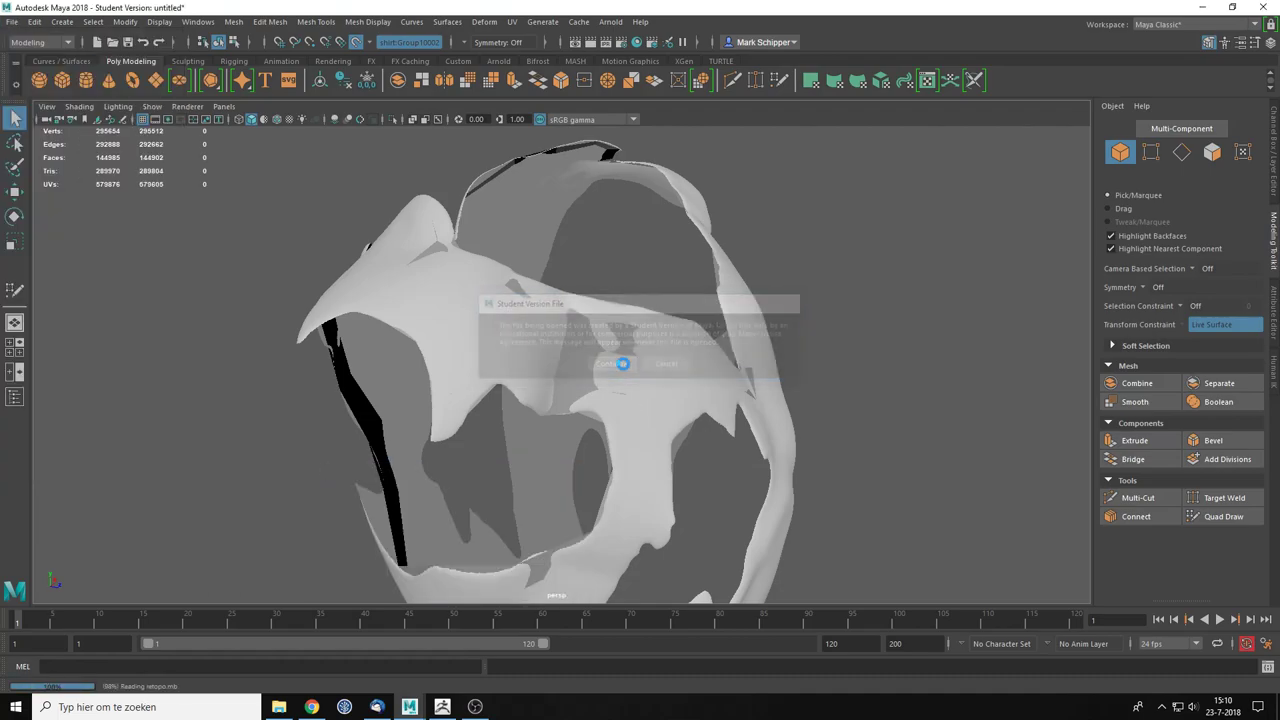
Step: Make the sculpted shirt the live surface, and select the low-poly mesh for editing with Quad Draw
click(565, 297)
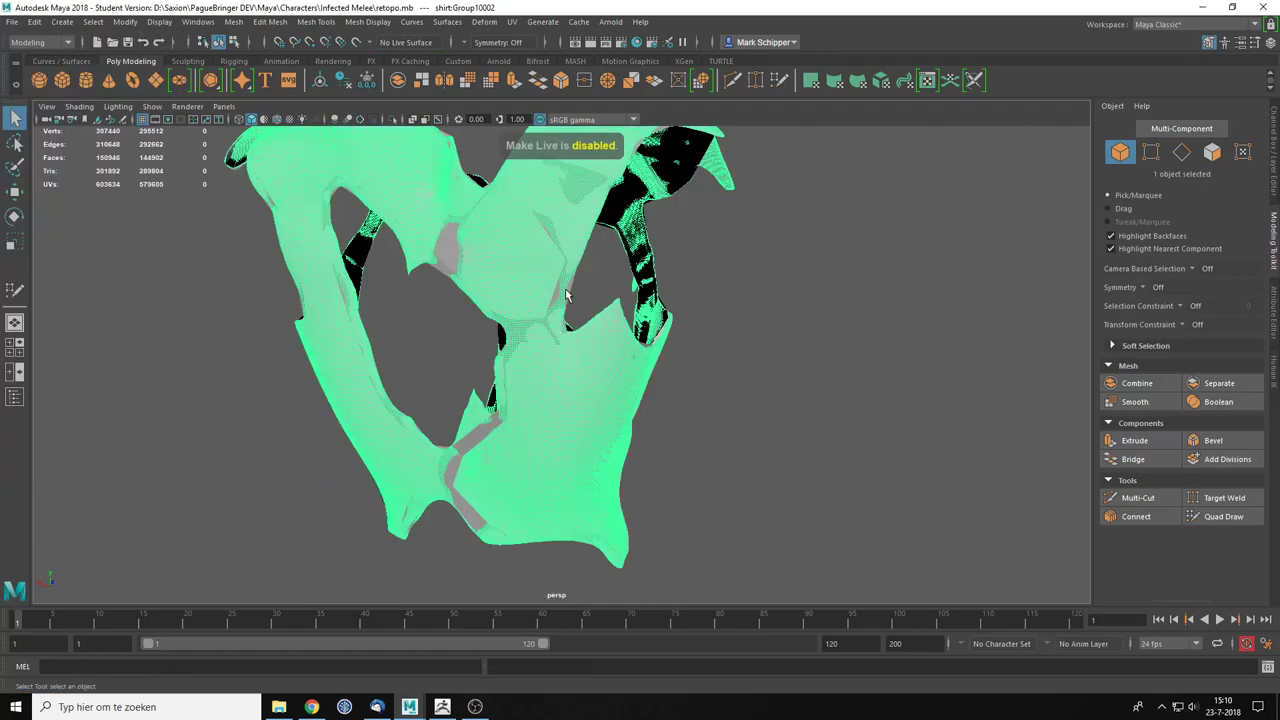
click(849, 316)
alt+drag(520, 277, 800, 455)
click(752, 244)
click(796, 439)
scroll(796, 439, up, 5)
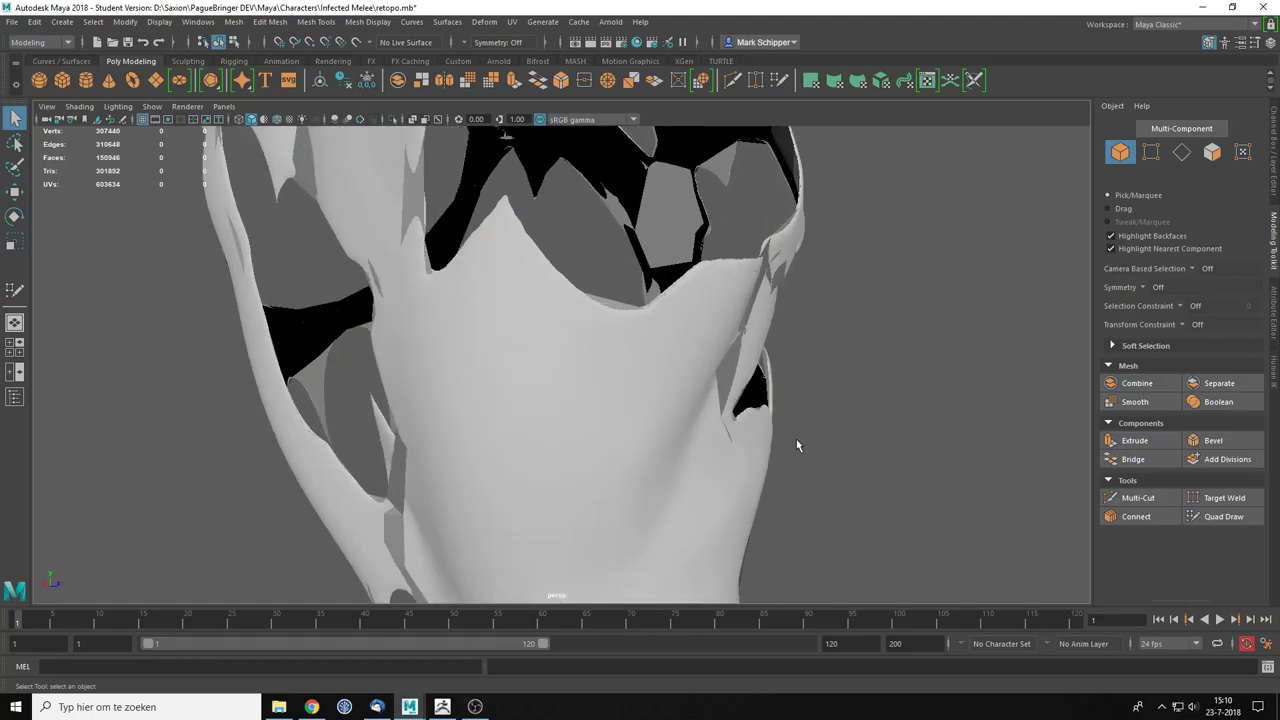
alt+drag(722, 337, 672, 456)
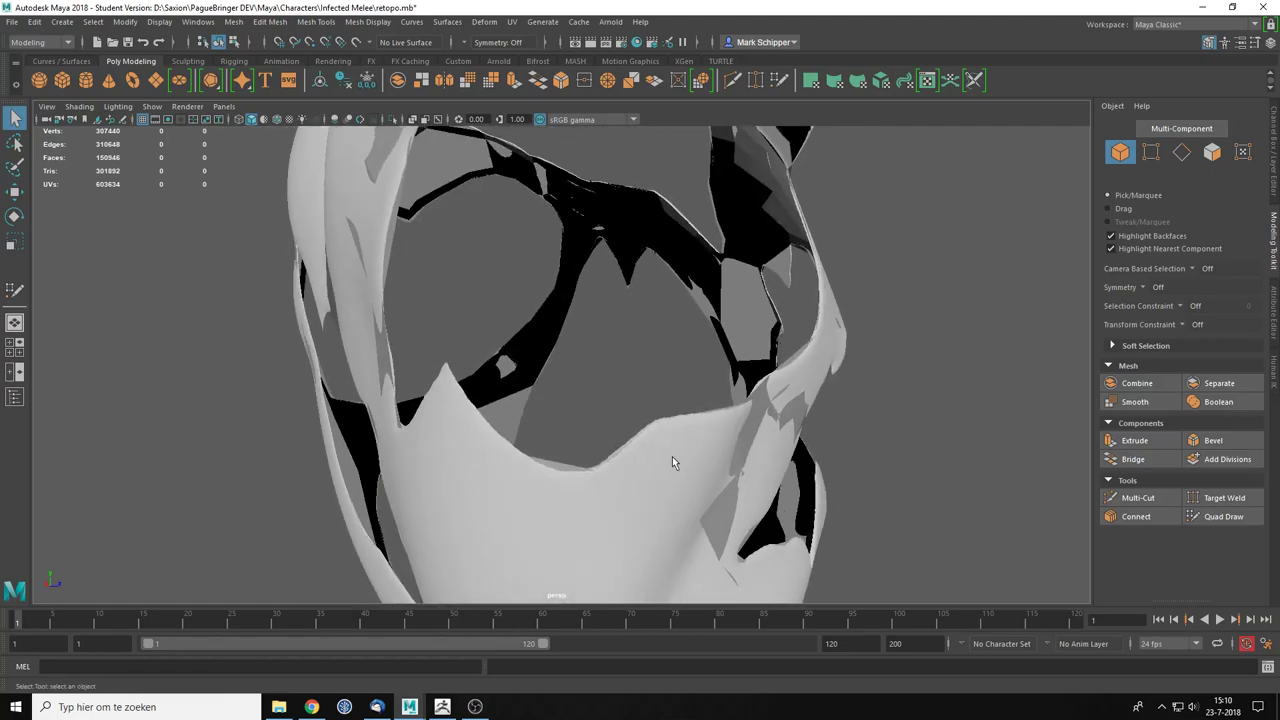
click(698, 418)
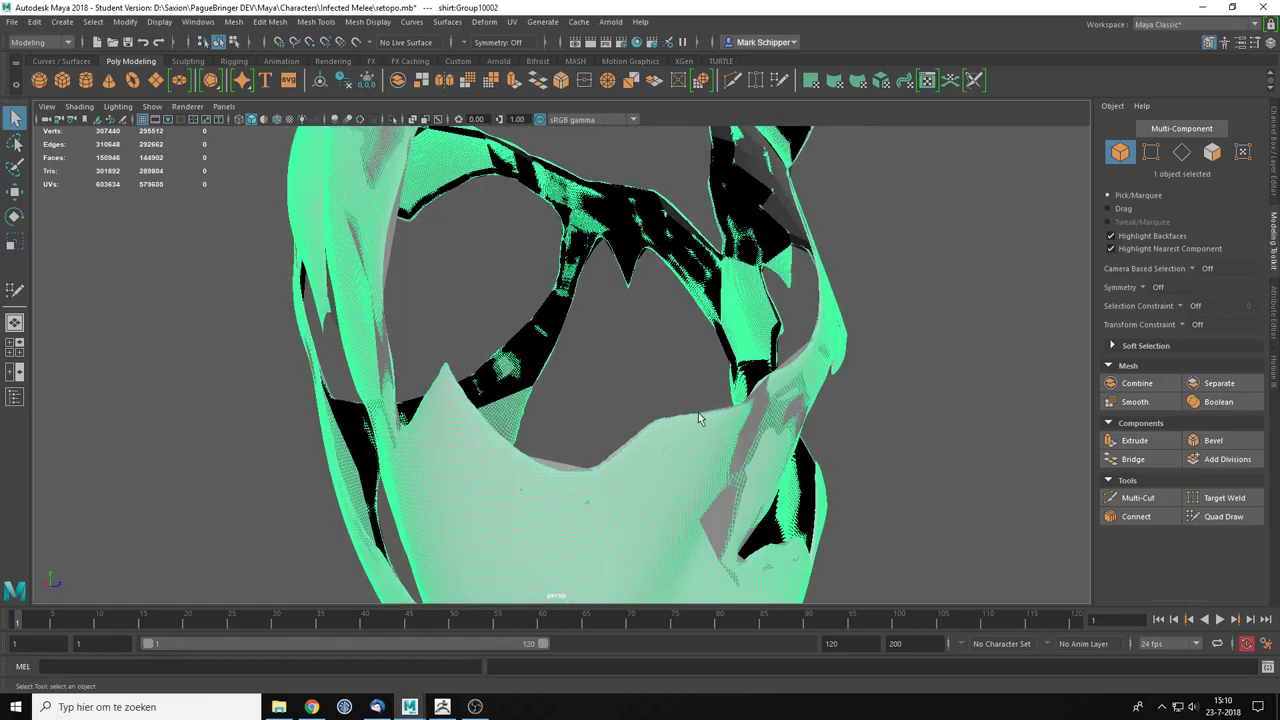
click(356, 43)
alt+drag(964, 288, 623, 417)
click(602, 433)
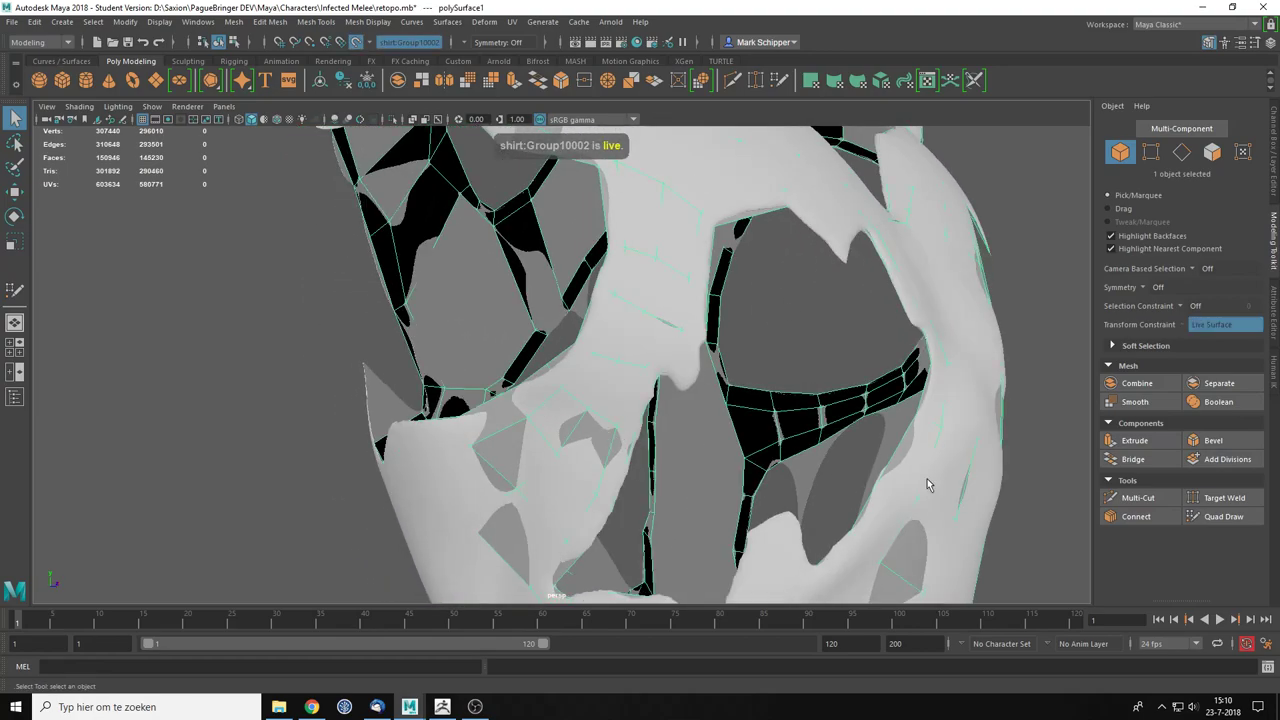
click(1215, 517)
Step: Examine the unfilled hole below the V-shaped neckline and the edge flow of the patches surrounding it
scroll(737, 401, down, 4)
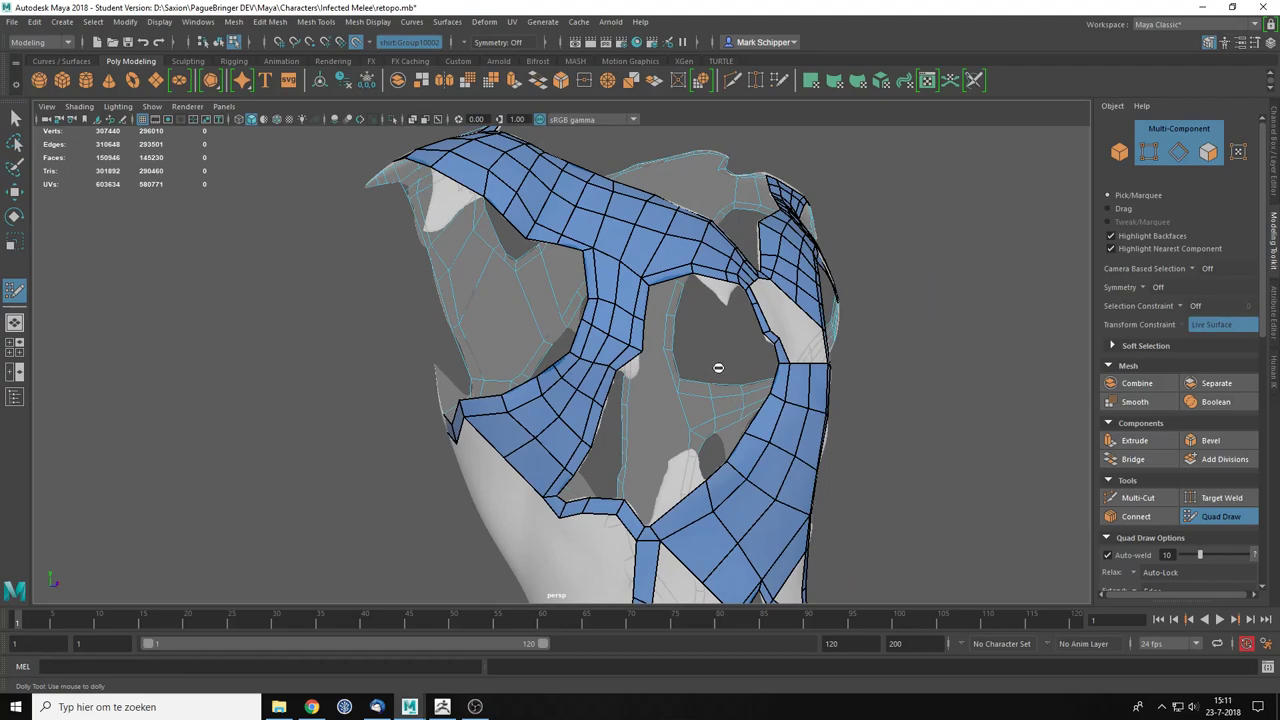
alt+drag(733, 375, 649, 374)
scroll(649, 374, up, 5)
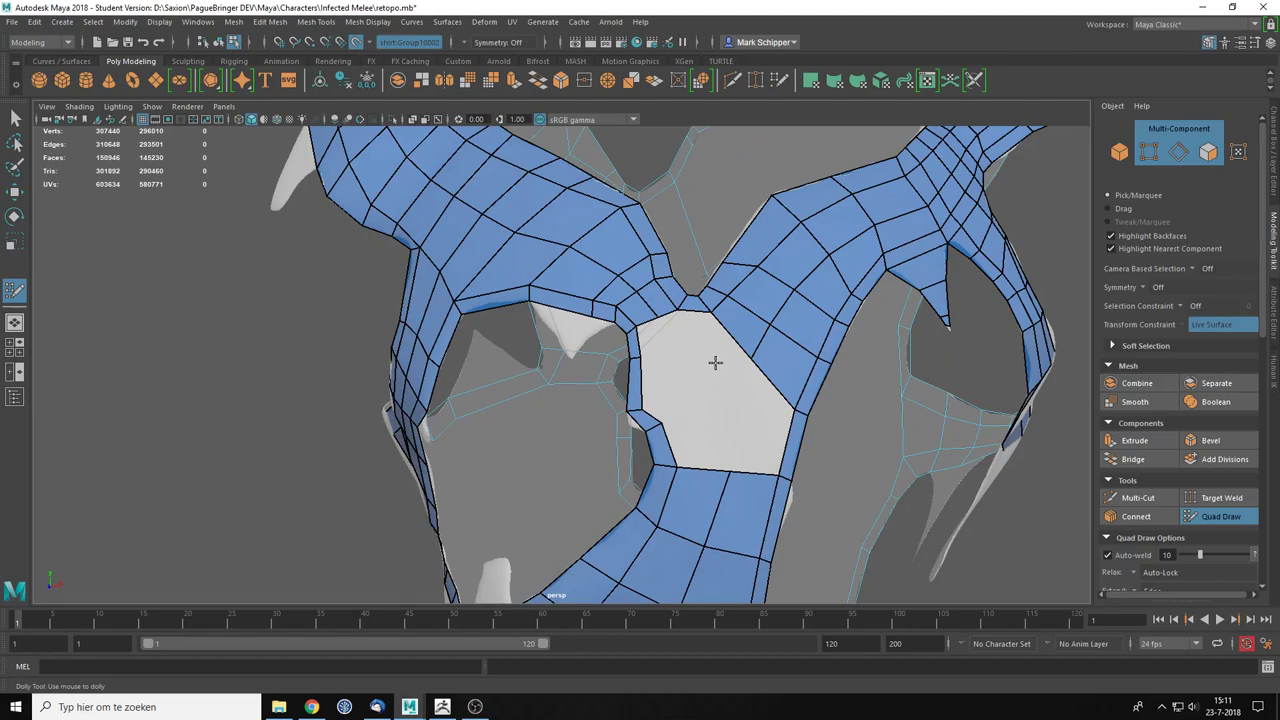
scroll(737, 368, up, 2)
scroll(667, 362, down, 3)
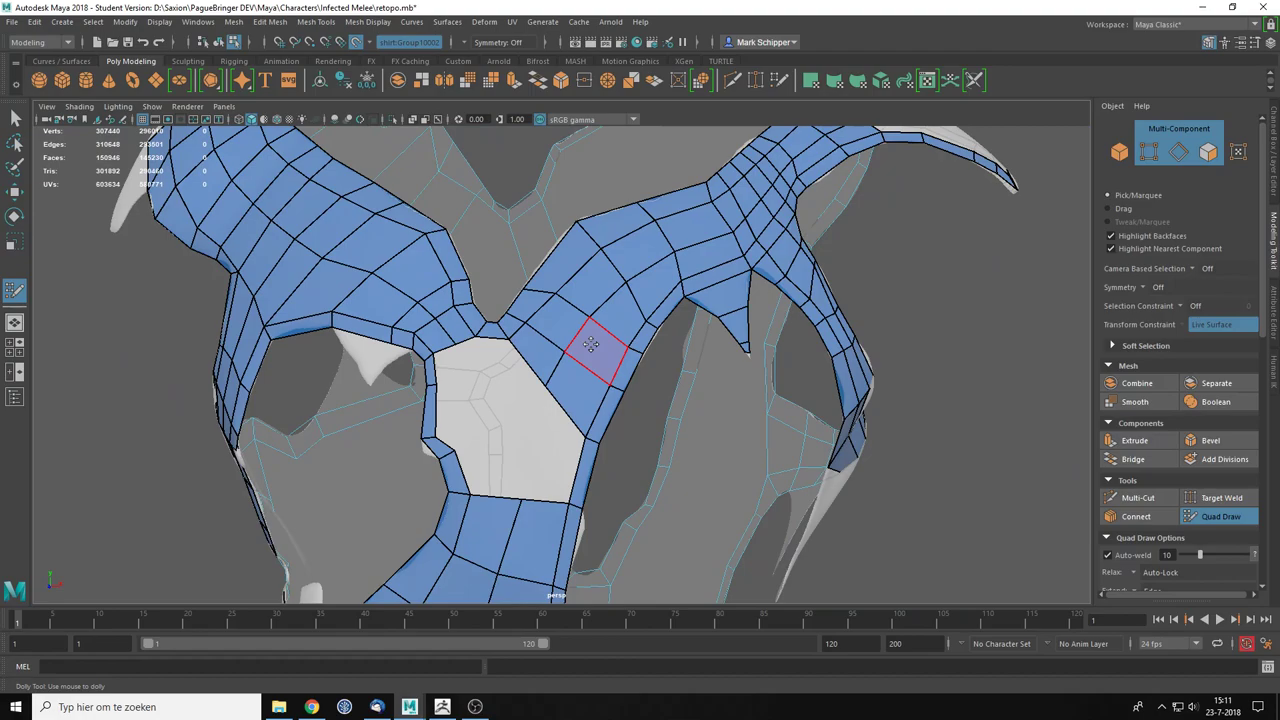
scroll(583, 344, up, 2)
alt+middle_drag(448, 298, 503, 401)
mouse_move(502, 447)
alt+middle_down()
mouse_move(560, 340)
mouse_move(608, 286)
alt+middle_up()
scroll(620, 352, up, 2)
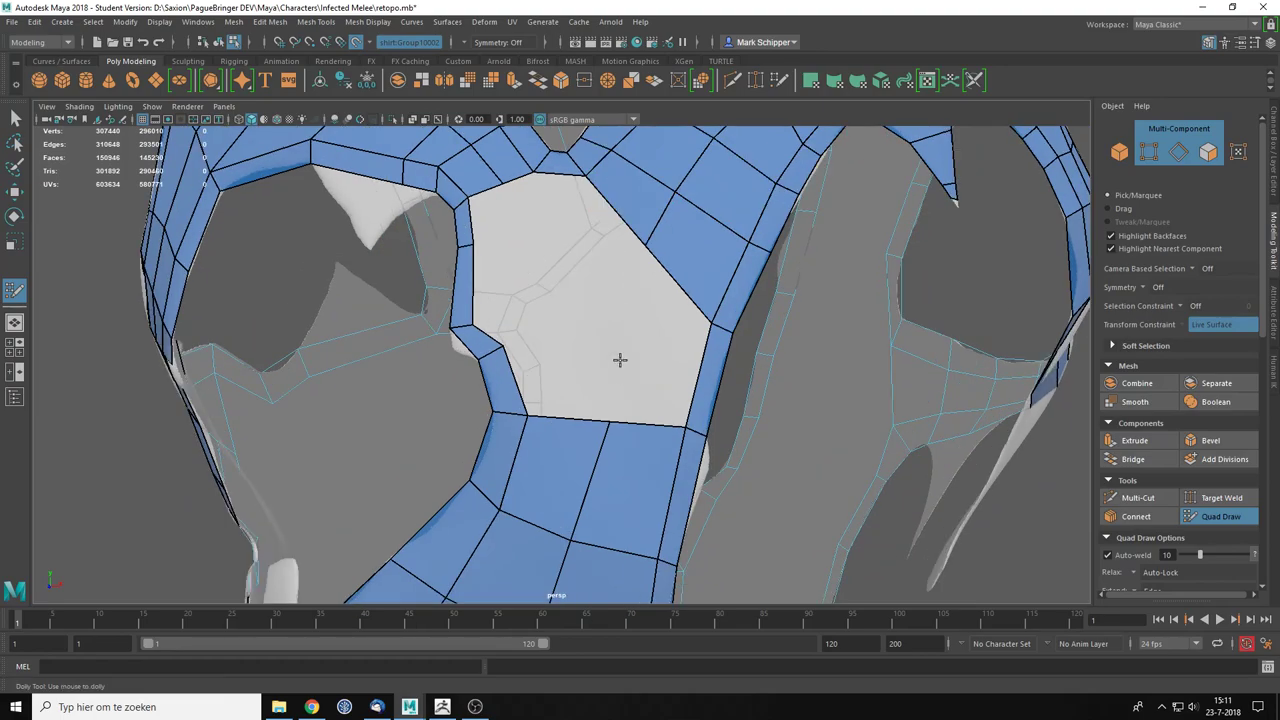
Step: Try to fill a quad in the hole between the lower patch and the diagonal border of the upper patch
mouse_move(630, 424)
mouse_down()
mouse_move(674, 306)
mouse_move(672, 272)
mouse_move(674, 286)
mouse_up()
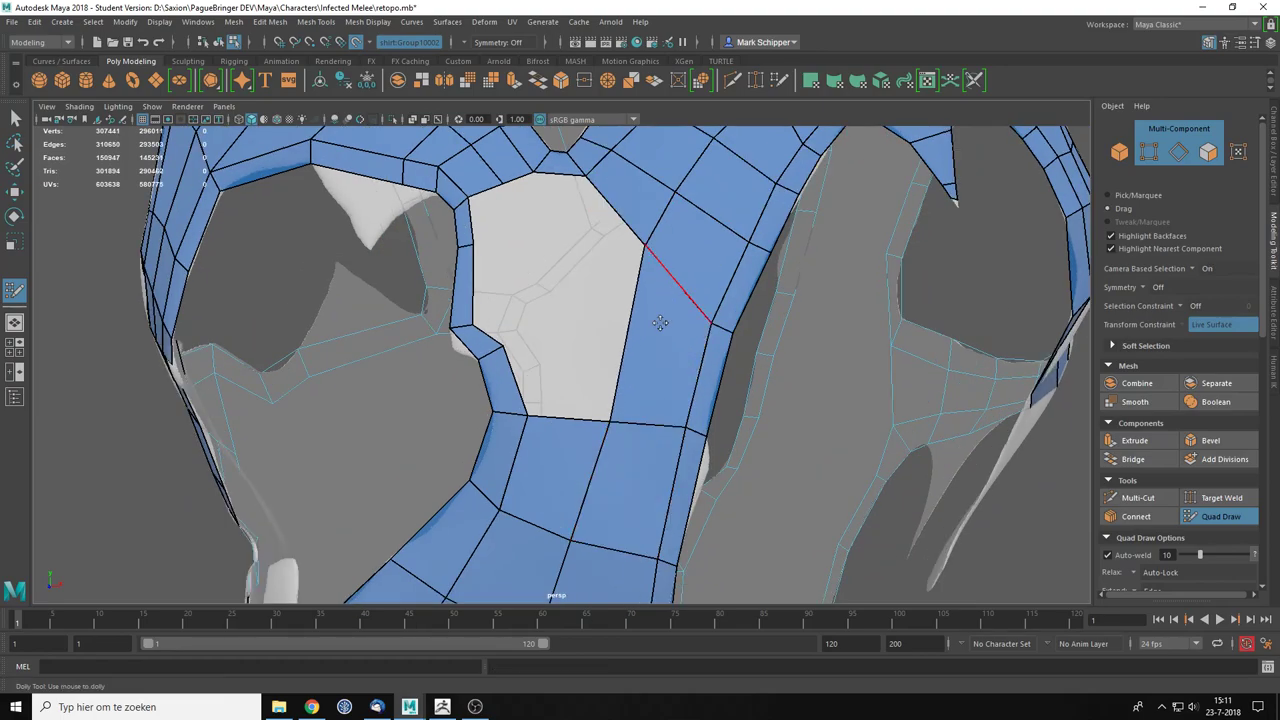
scroll(640, 360, down, 2)
scroll(628, 393, down, 3)
scroll(630, 395, up, 4)
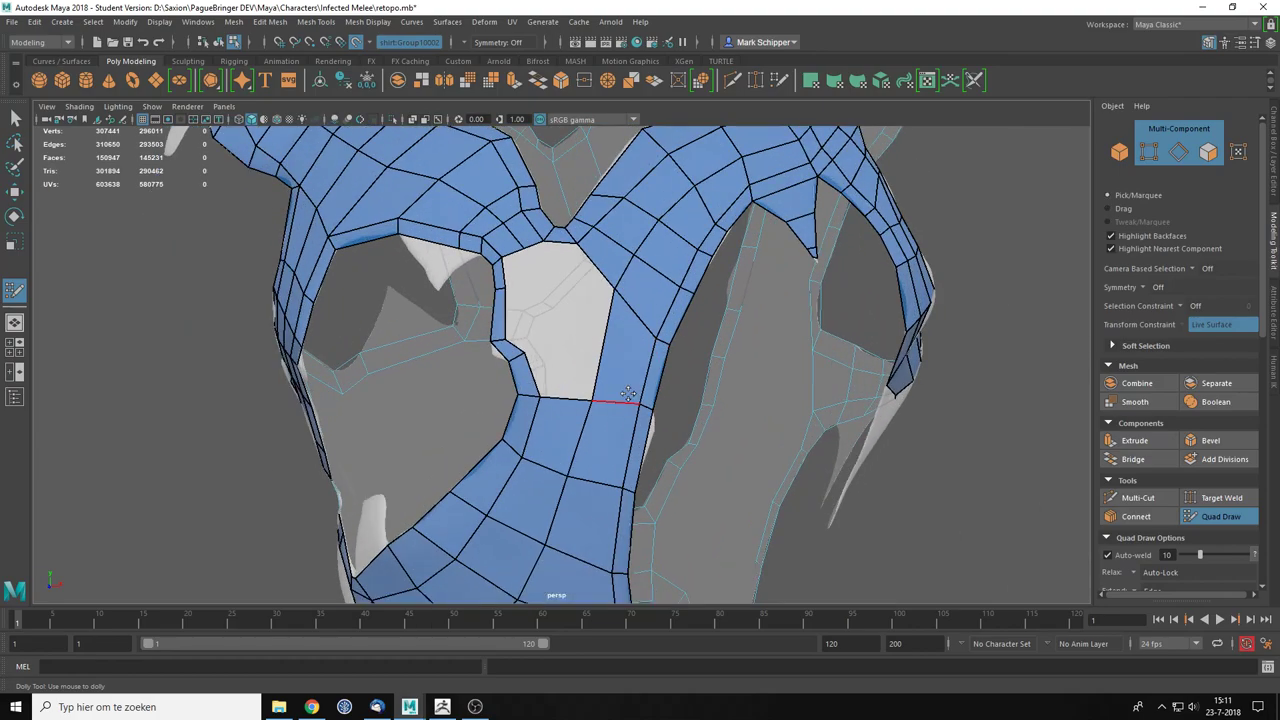
key(ctrl+z)
Step: Fill a quad along the hole's top edge under the neckline point and move its lower vertices down into the hole
alt+middle_drag(611, 323, 596, 496)
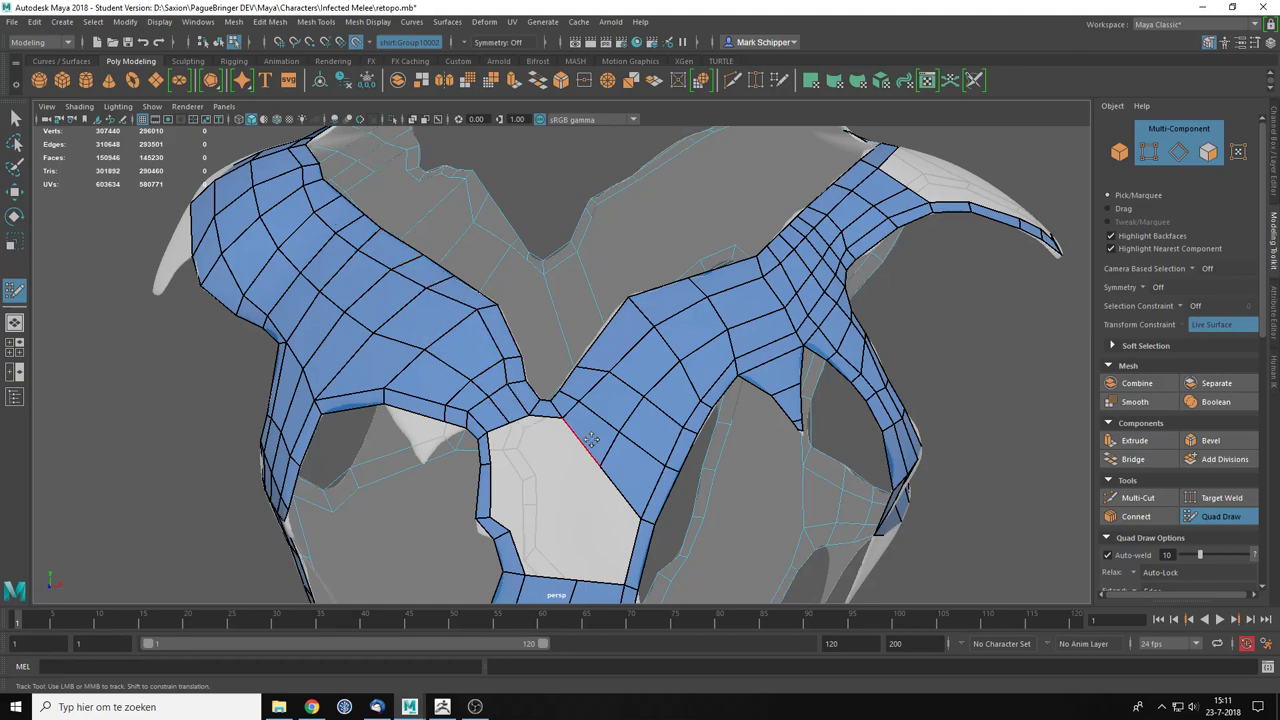
scroll(594, 469, up, 3)
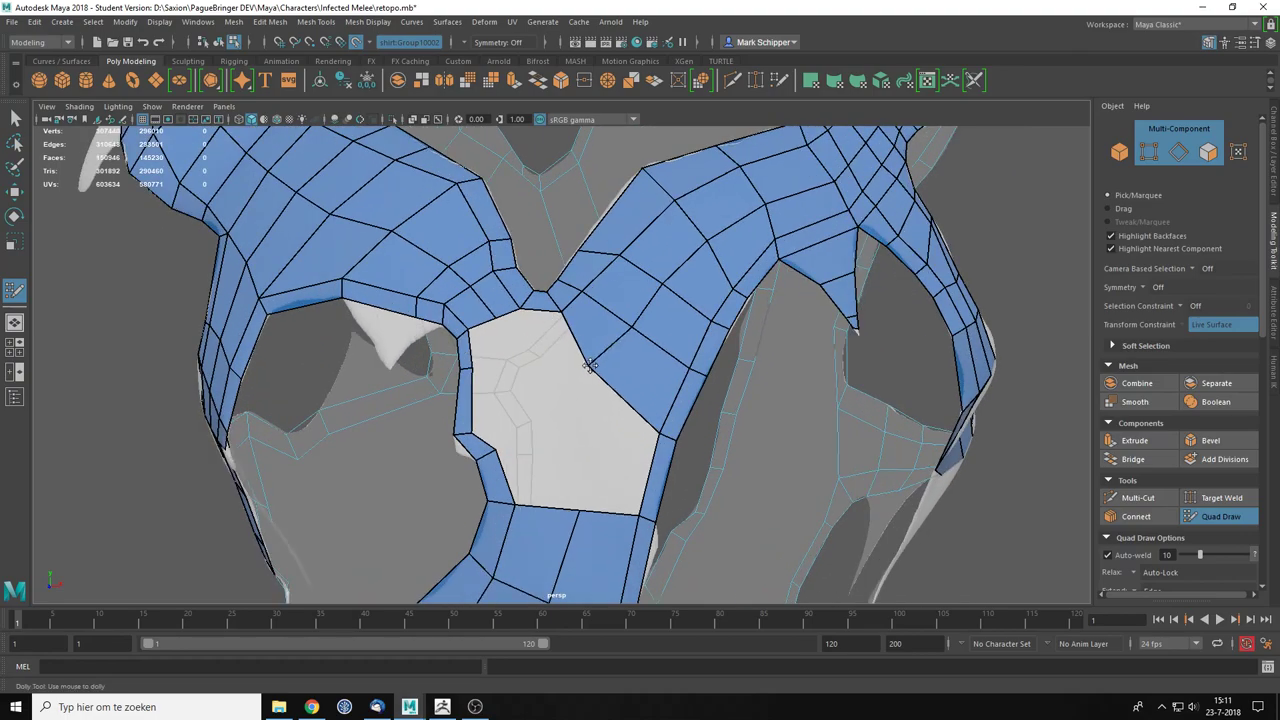
mouse_move(493, 320)
mouse_down()
mouse_move(518, 347)
mouse_move(581, 360)
mouse_move(568, 331)
mouse_move(577, 342)
mouse_up()
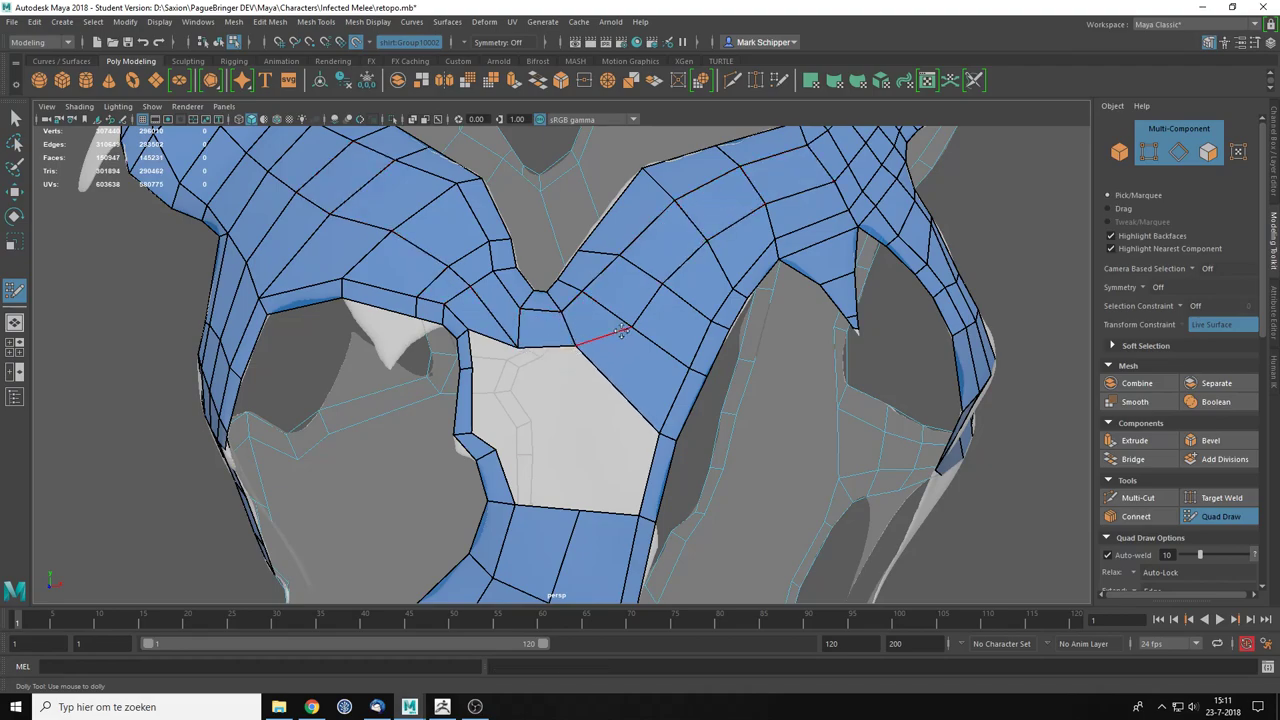
Step: Move the hole's upper inner corner vertex into the hole, roughly level with the lower edge of the new quad
scroll(445, 403, up, 3)
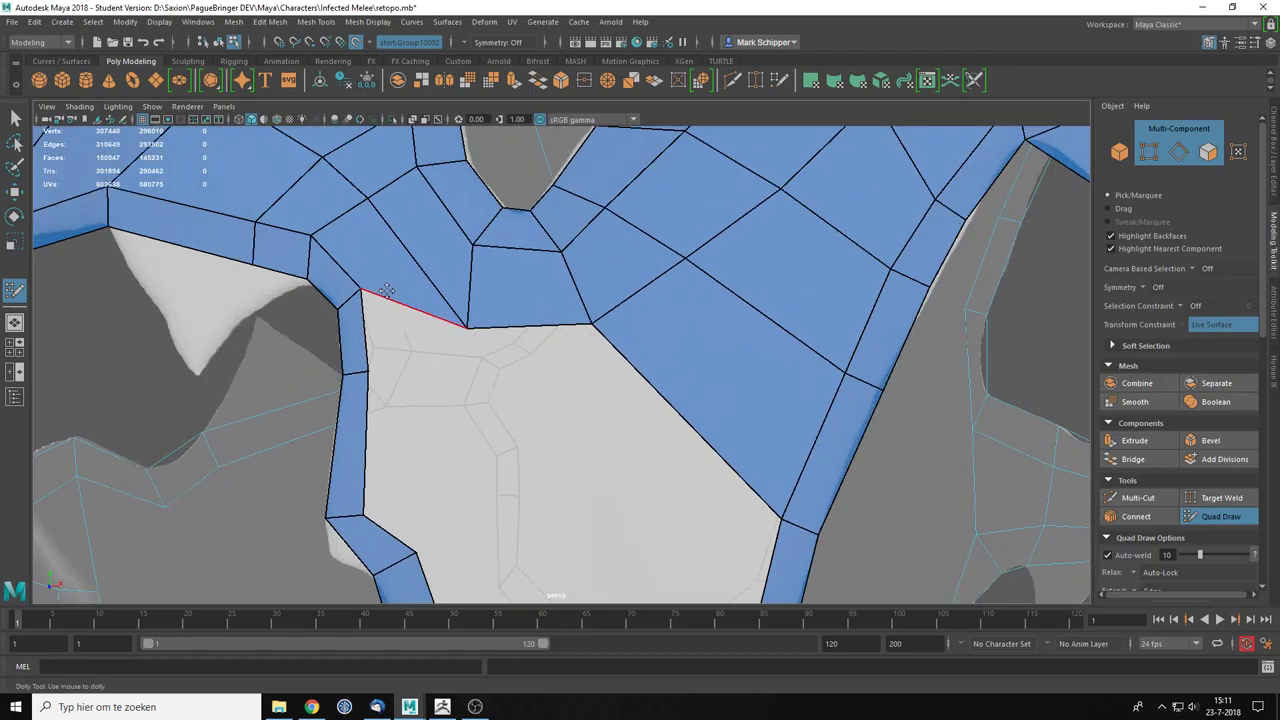
scroll(598, 332, up, 2)
alt+middle_drag(561, 330, 891, 384)
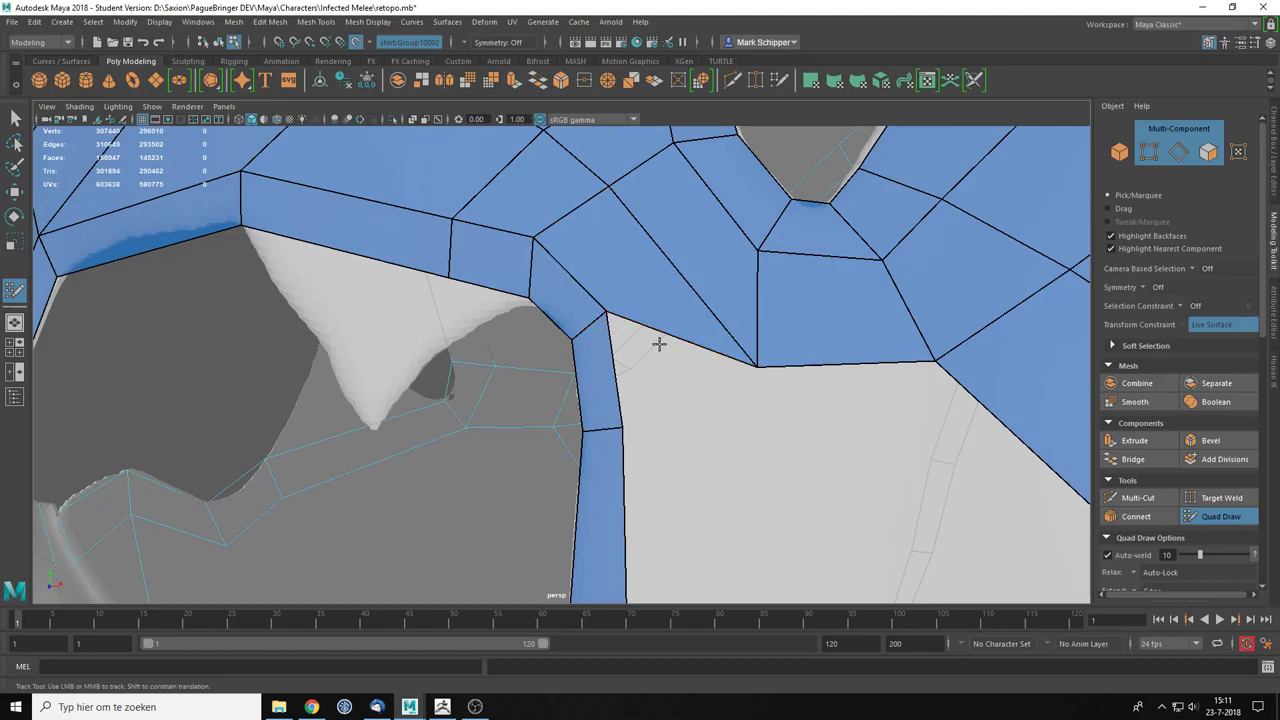
alt+middle_drag(663, 343, 577, 380)
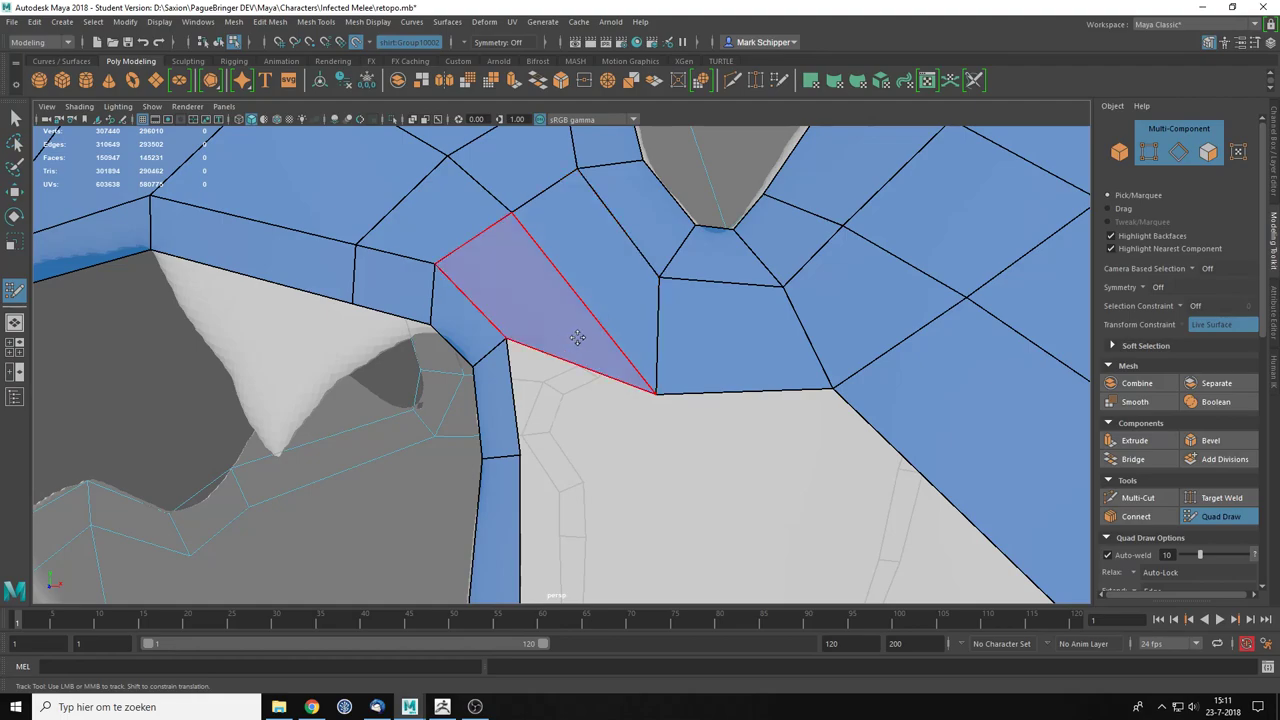
shift+drag(514, 343, 566, 401)
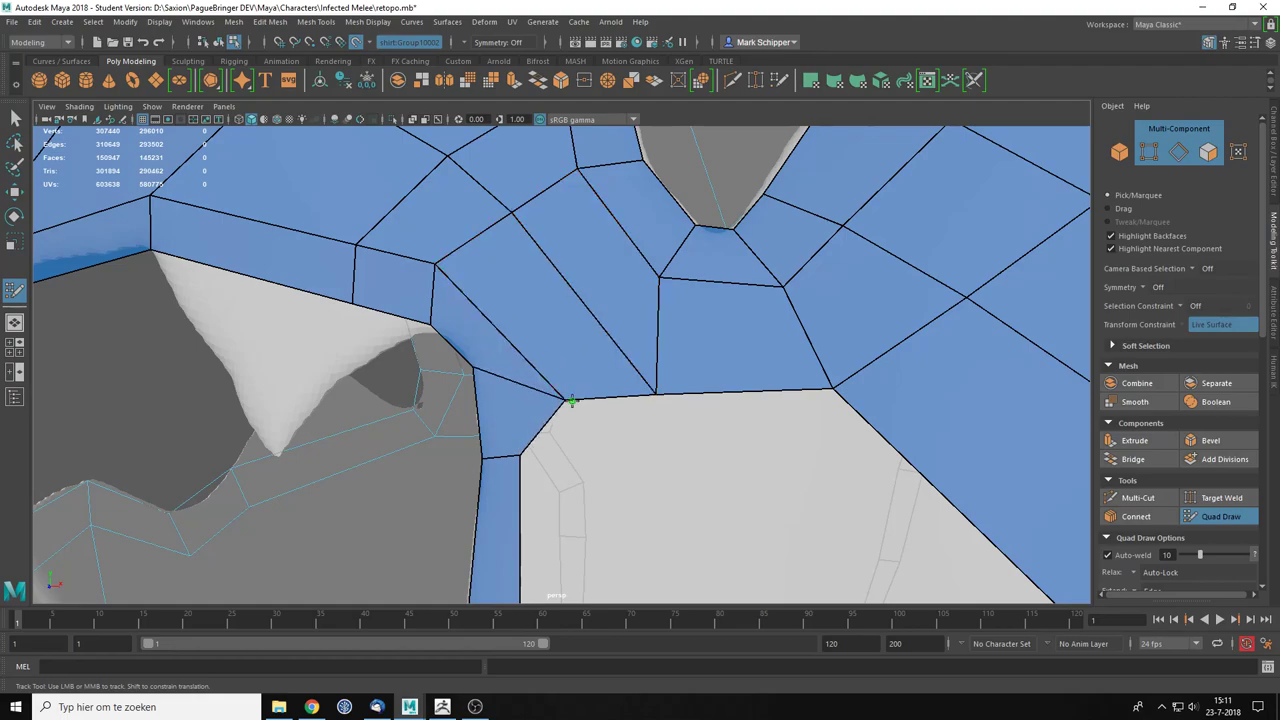
Step: Undo the recent vertex moves at the hole's upper inner corner, and delete the quad there and the extra vertices in the border strip
drag(521, 456, 533, 493)
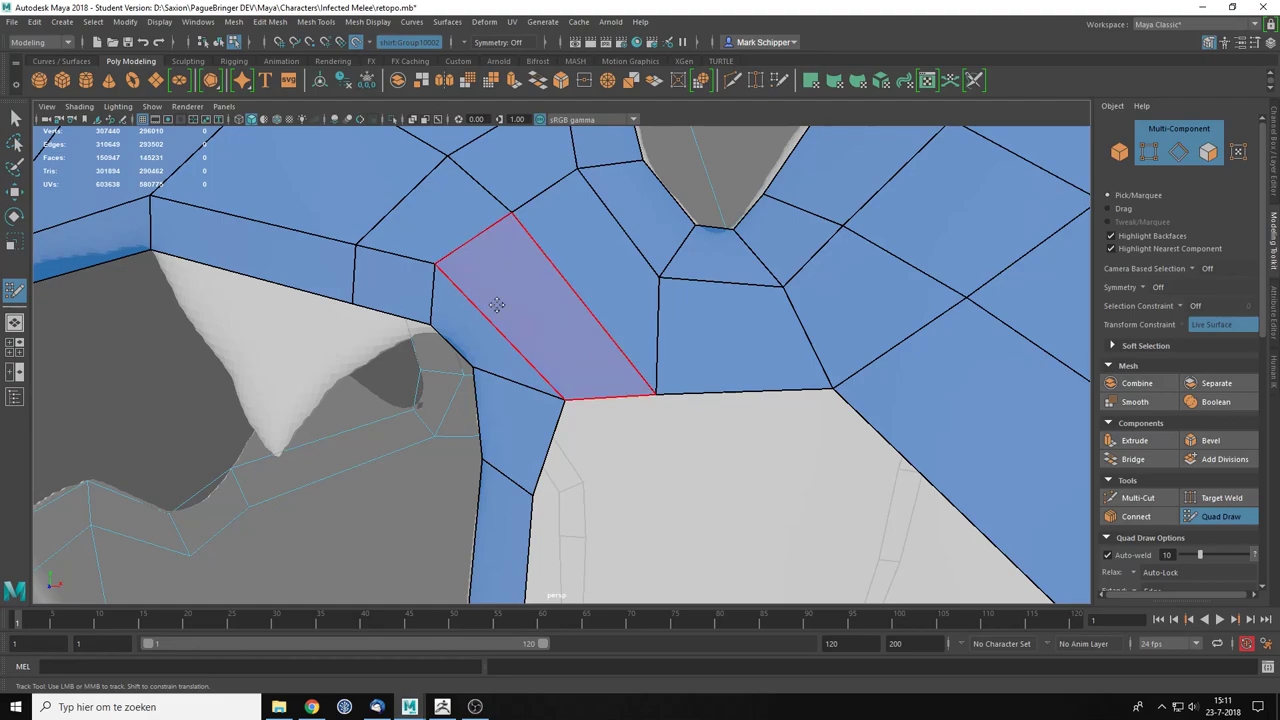
key(ctrl+z)
key(ctrl+z)
key(ctrl+z)
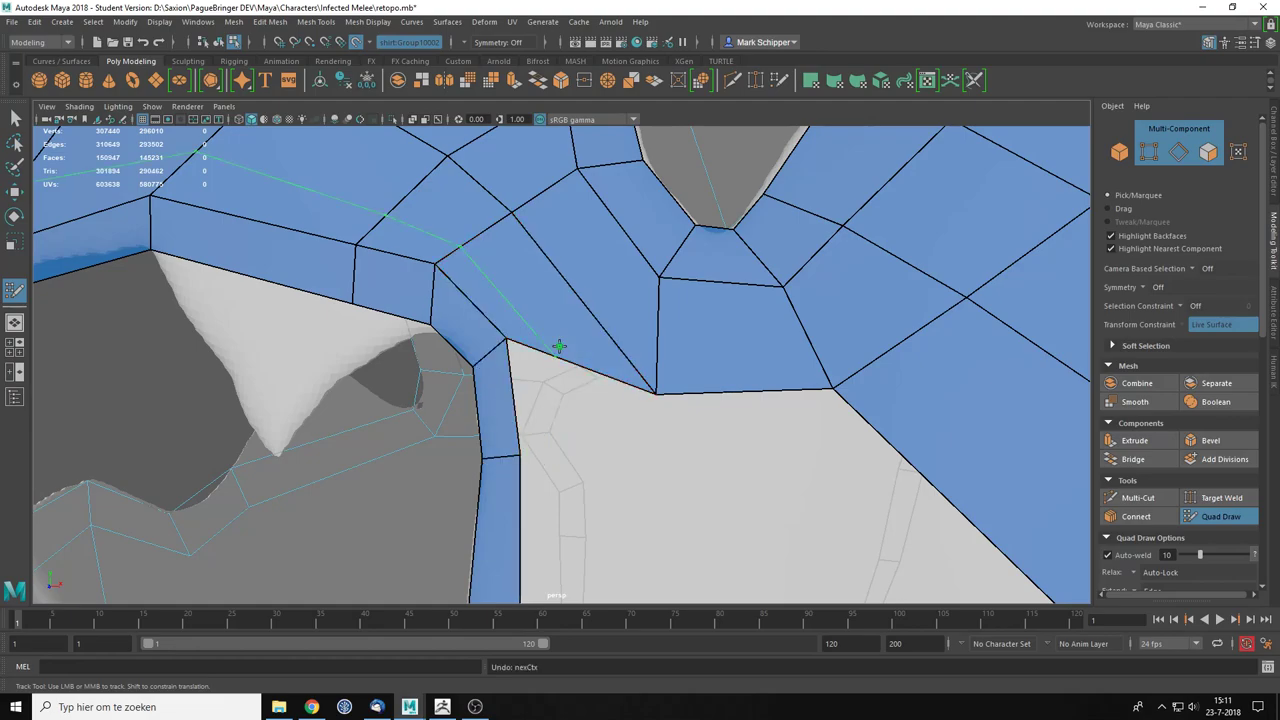
ctrl+shift+click(555, 345)
ctrl+shift+click(497, 360)
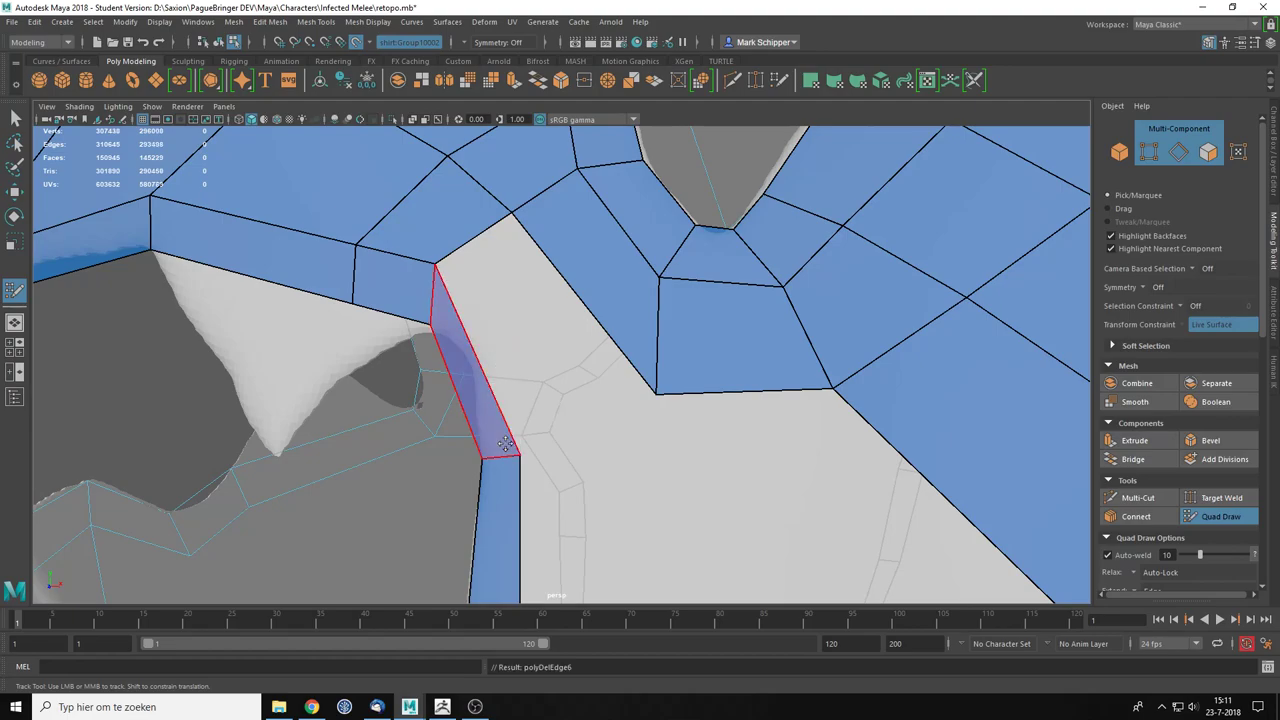
Step: Try to fill the gap with one large quad, insert an edge loop through it, and preview the mesh smoothed
key(Tab)
drag(507, 413, 622, 351)
ctrl+click(566, 388)
scroll(598, 364, down, 2)
scroll(597, 366, up, 2)
key(3)
key(1)
key(ctrl+z)
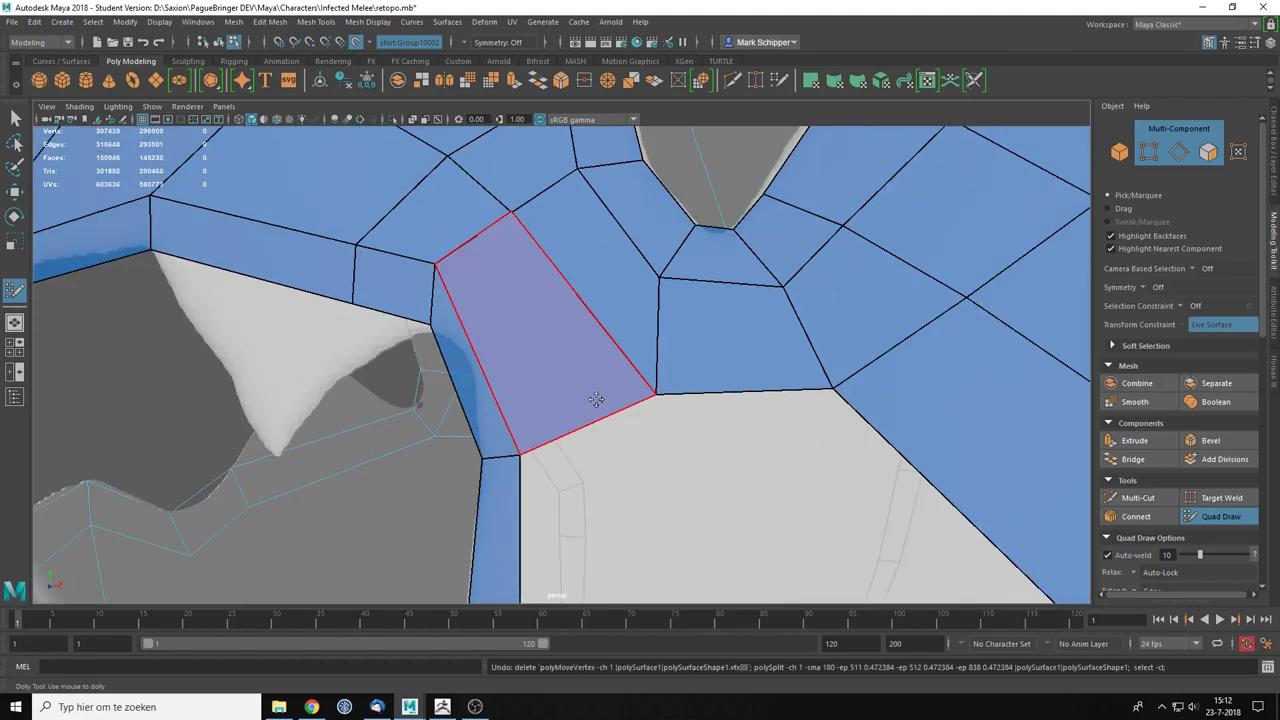
key(ctrl+z)
key(3)
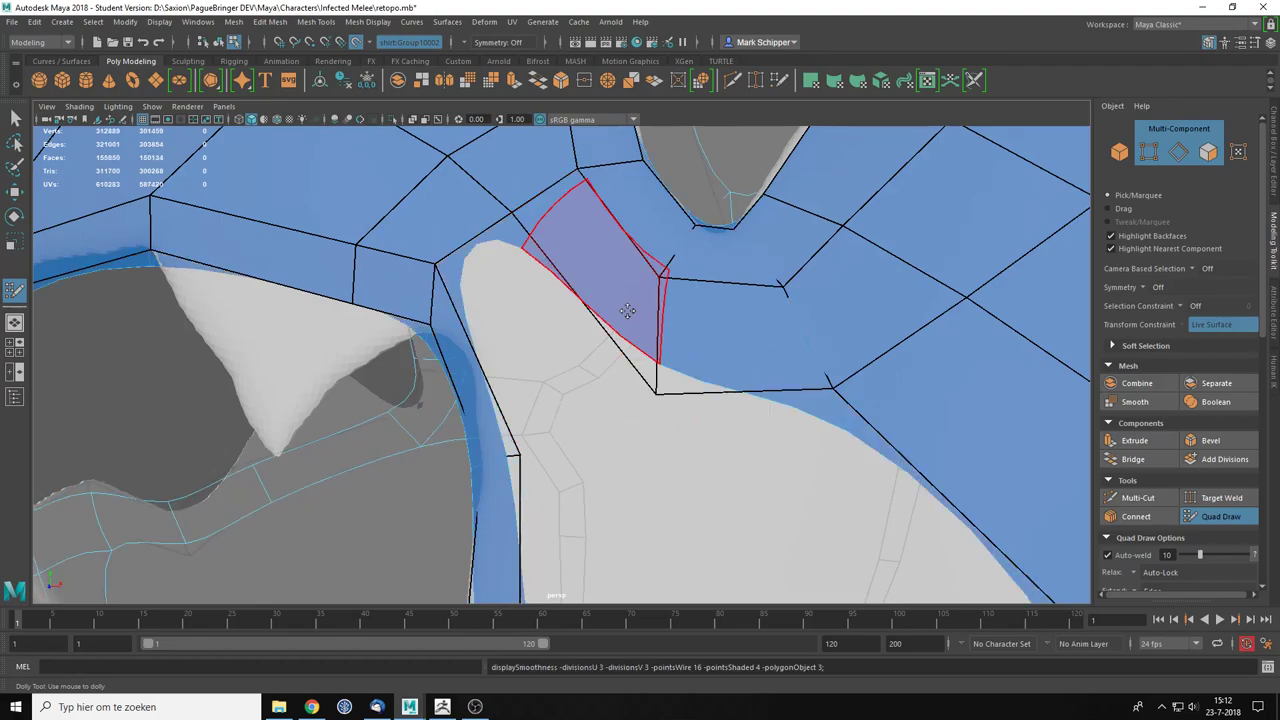
key(1)
Step: Delete the quad beside the gap and refill the area with two quads reaching down to the border strip's corner
ctrl+shift+click(632, 314)
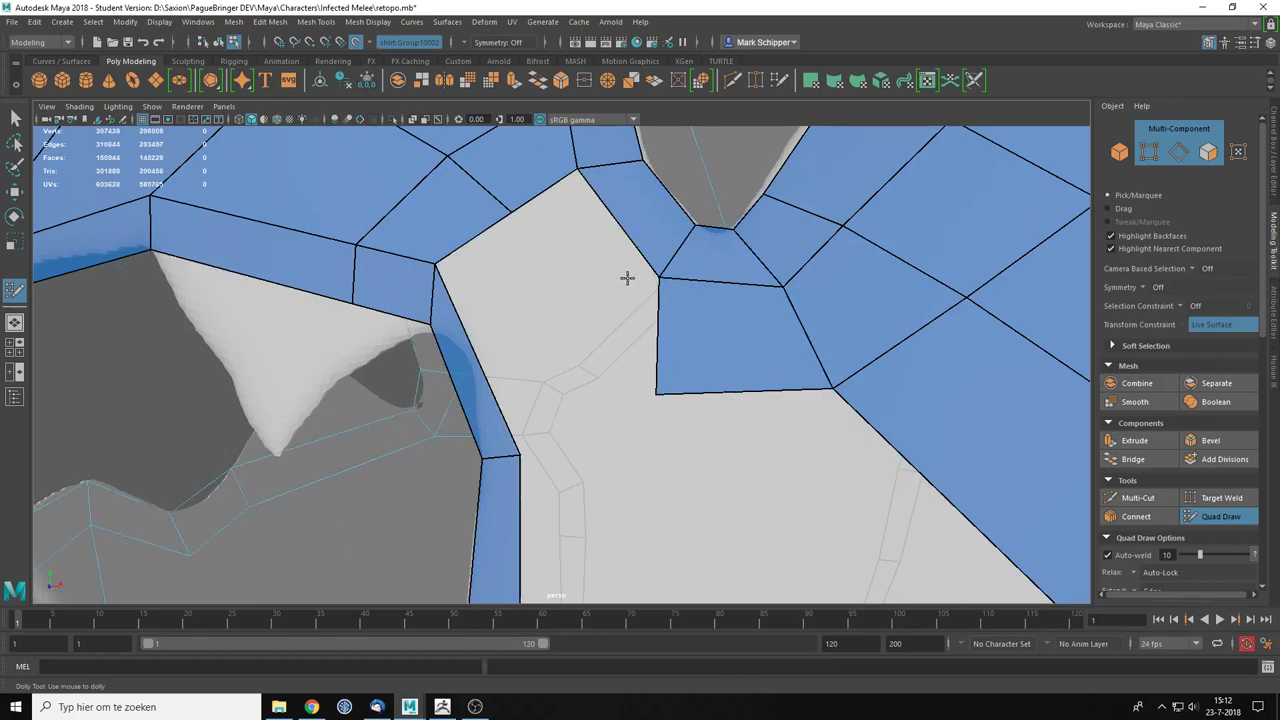
drag(652, 320, 531, 197)
drag(554, 272, 468, 337)
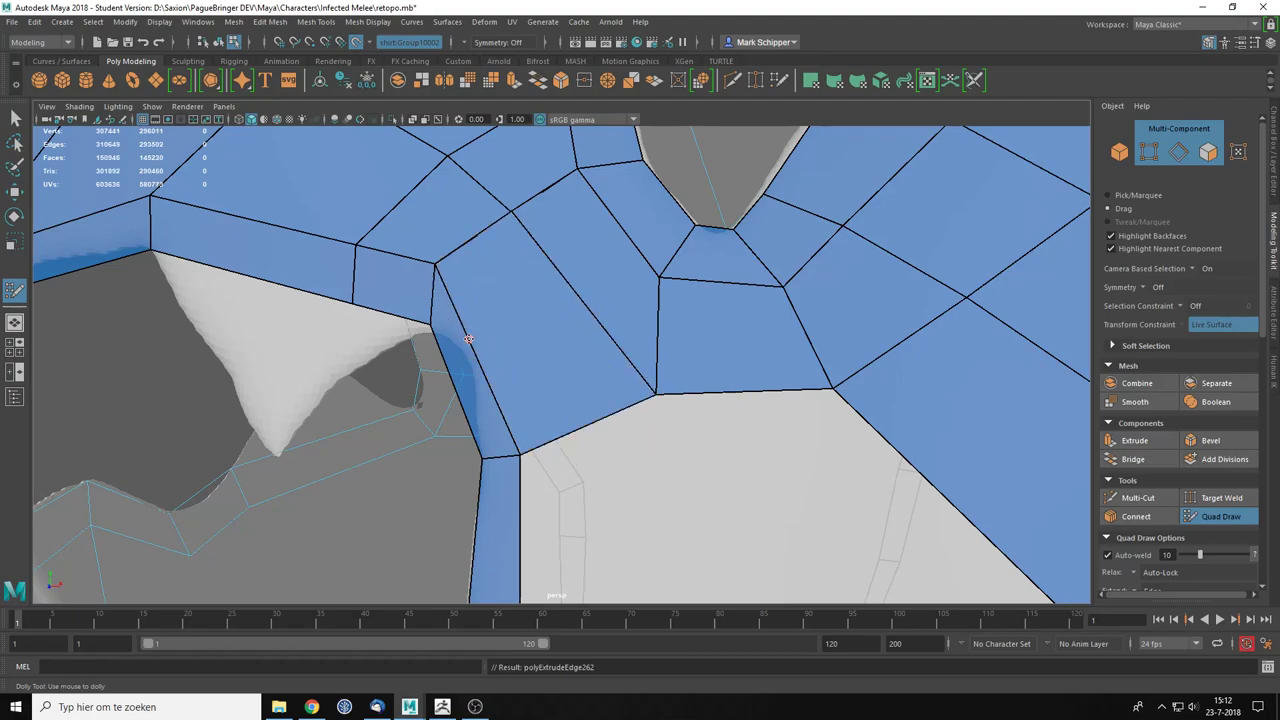
scroll(557, 366, down, 5)
key(3)
key(1)
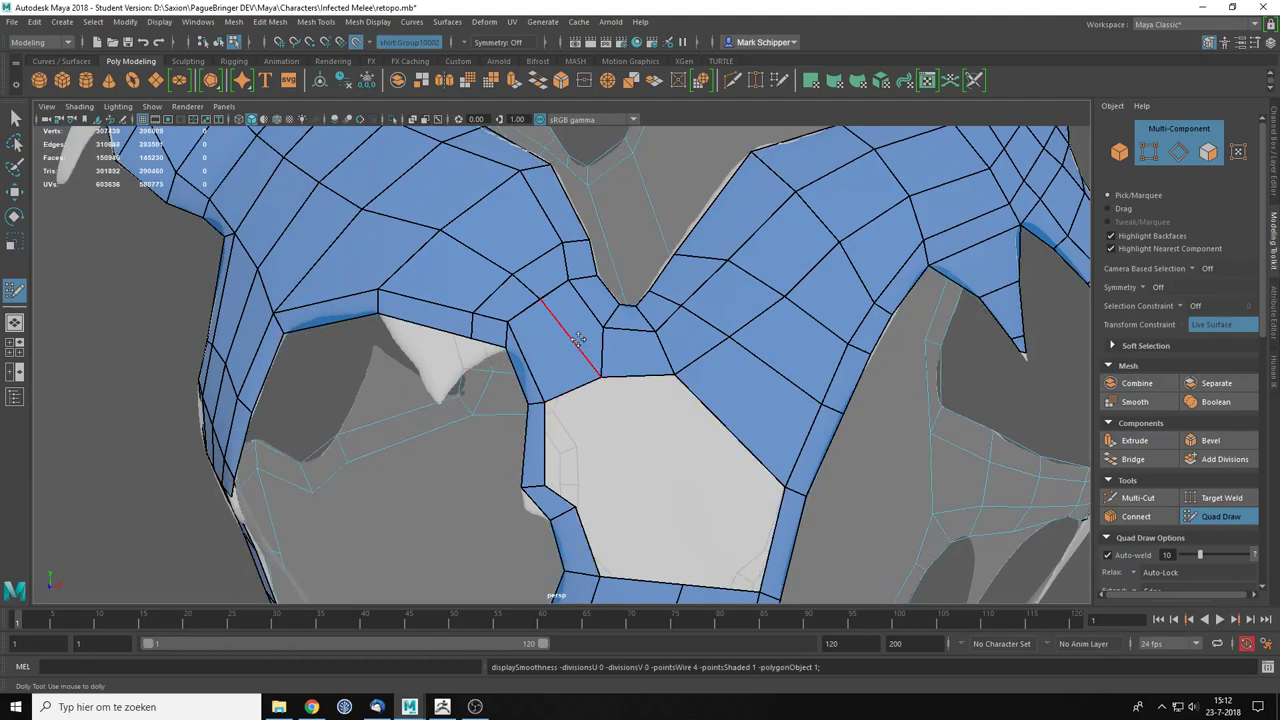
Step: Insert an edge loop through the two refilled quads, crossing their shared edge
ctrl+click(571, 339)
scroll(632, 398, up, 5)
scroll(643, 400, down, 7)
alt+drag(643, 423, 640, 330)
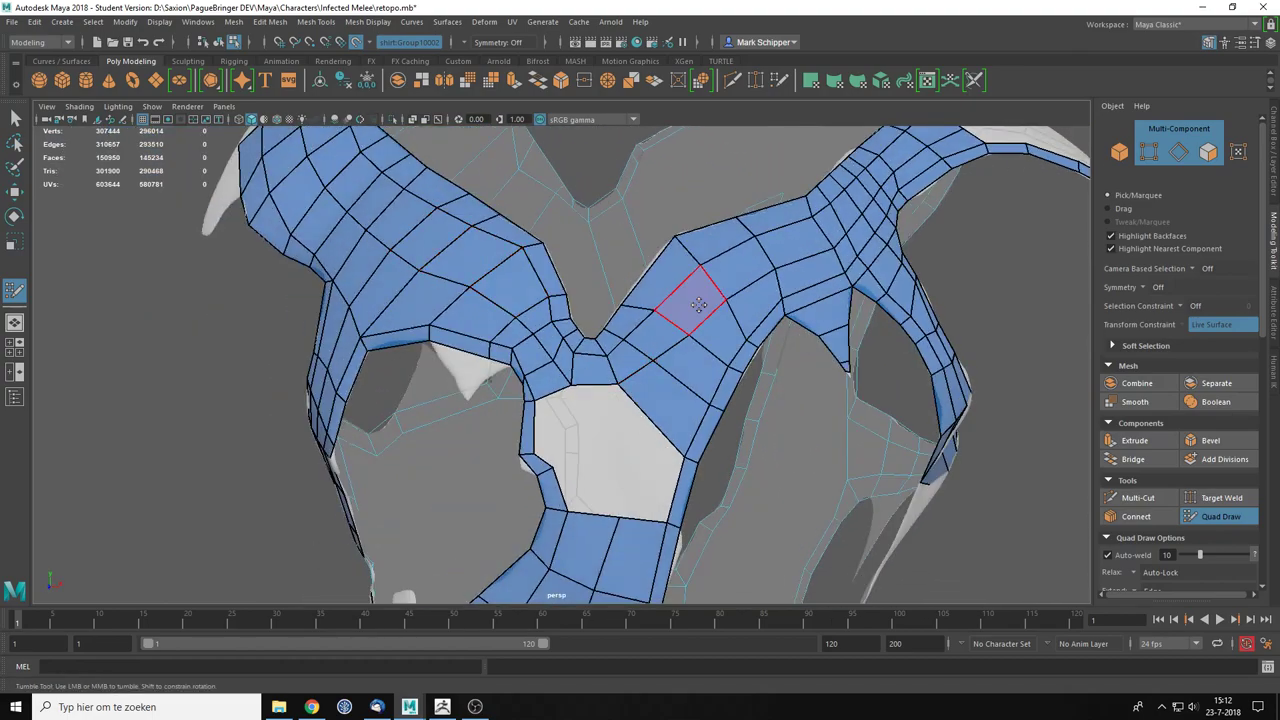
Step: Fill the hole below the neckline with two tall quads joining the upper patch to the lower torso patch
scroll(680, 395, up, 4)
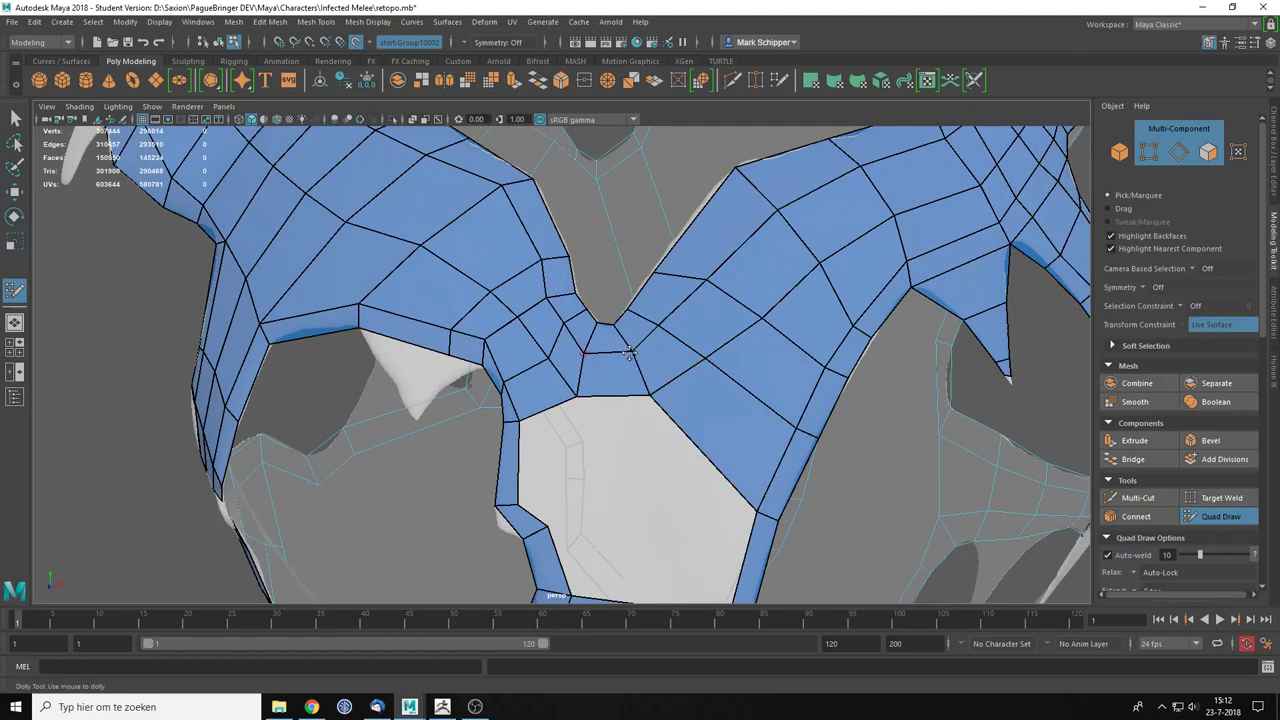
scroll(627, 360, down, 3)
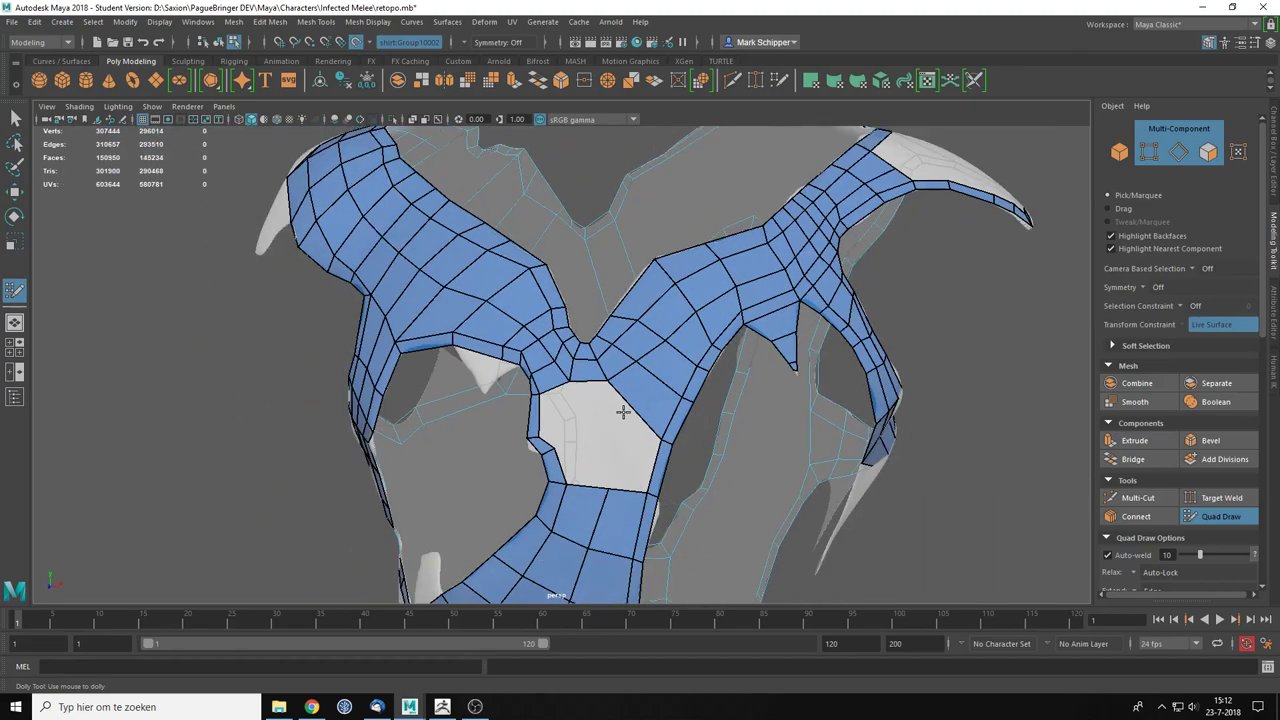
scroll(623, 411, up, 2)
alt+drag(623, 411, 698, 411)
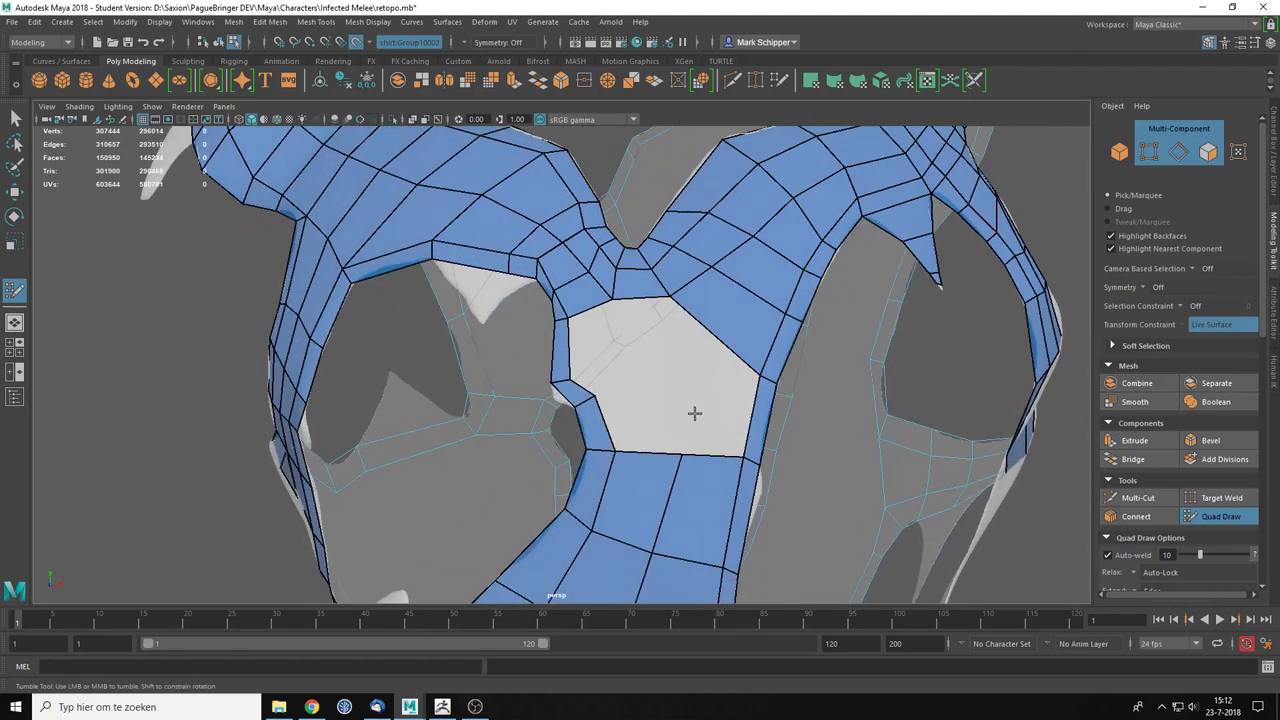
alt+middle_drag(698, 411, 614, 380)
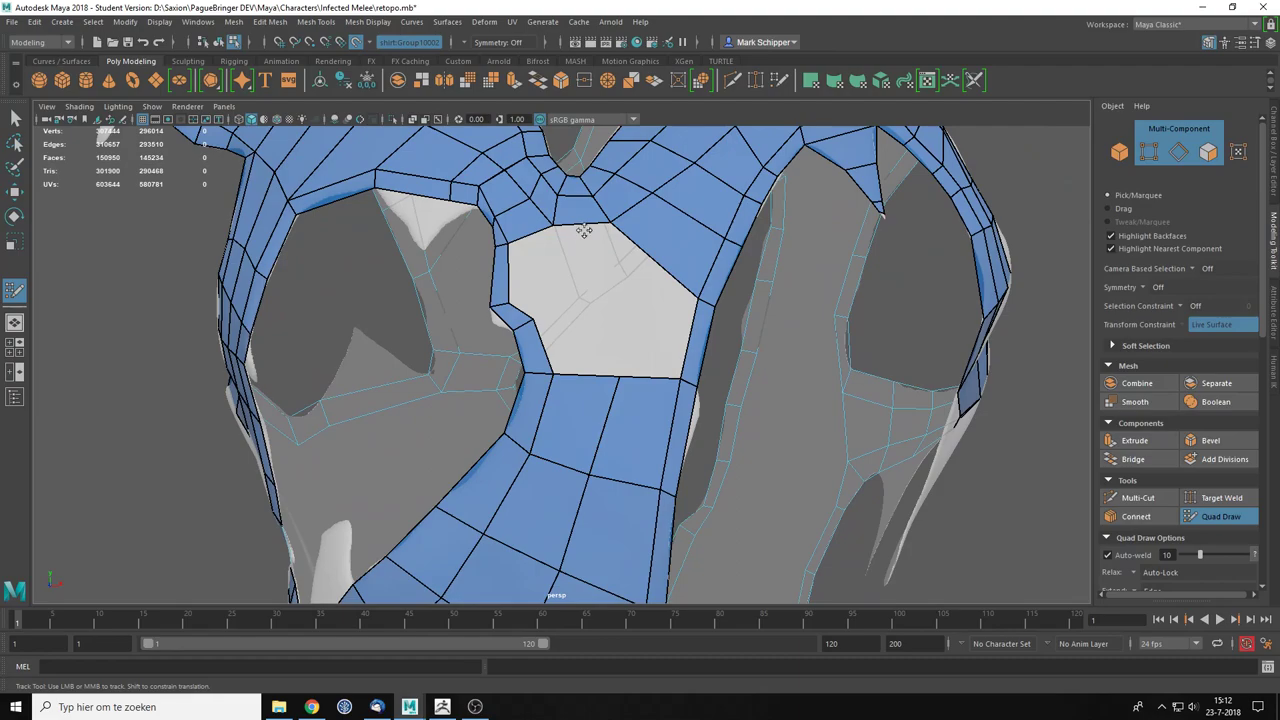
click(594, 376)
drag(656, 387, 654, 262)
scroll(560, 343, up, 1)
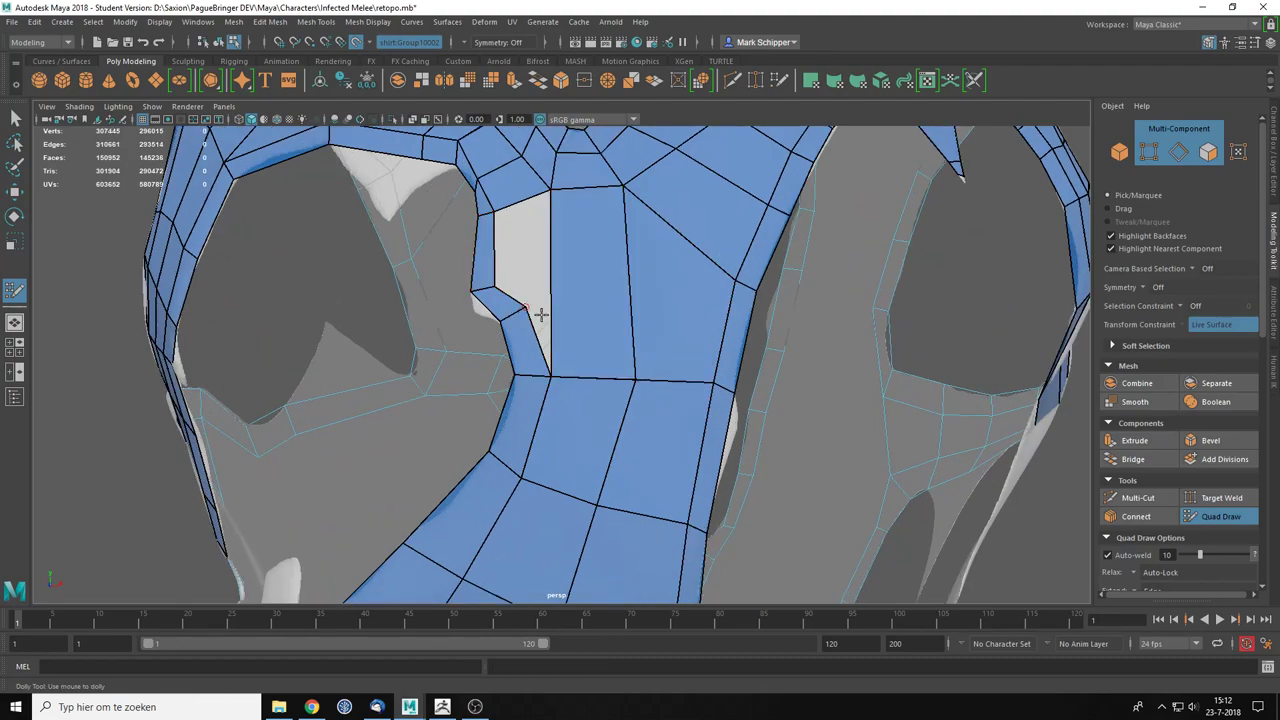
Step: Delete the inner of the two tall quads and insert a lengthwise edge loop through the torso patch below it
scroll(588, 374, down, 6)
scroll(588, 379, up, 1)
scroll(566, 373, up, 5)
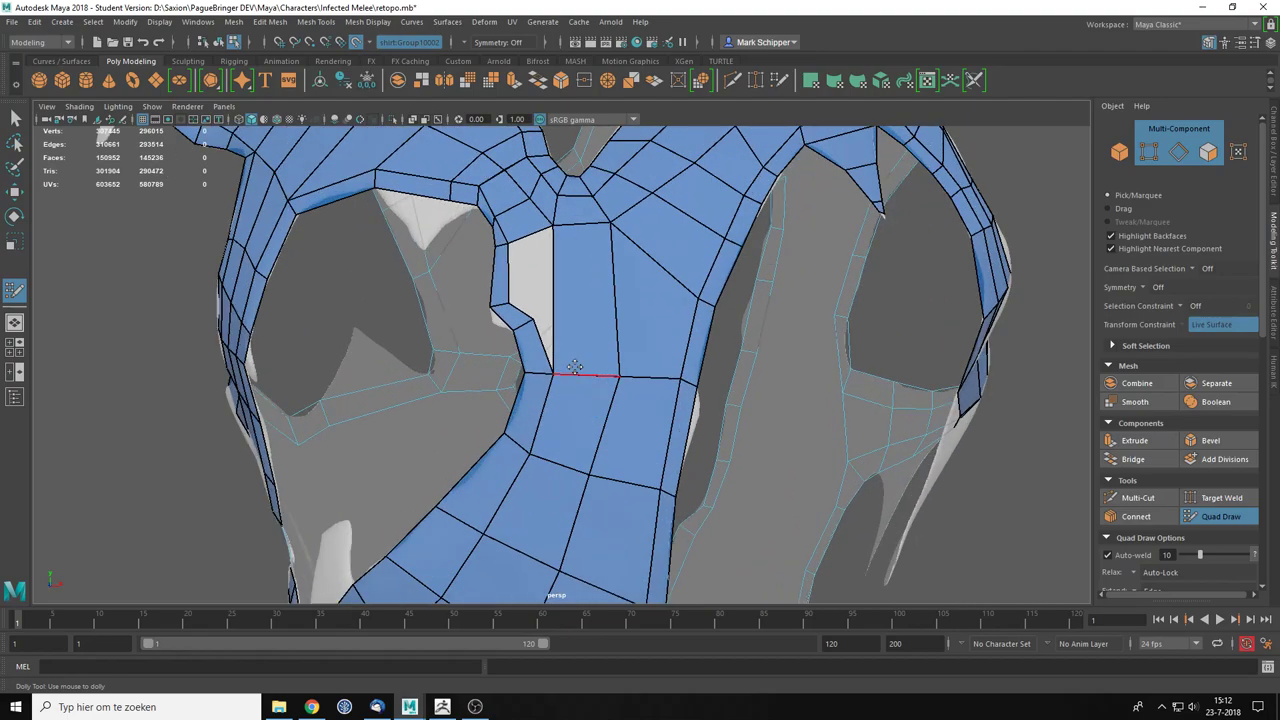
ctrl+shift+click(580, 334)
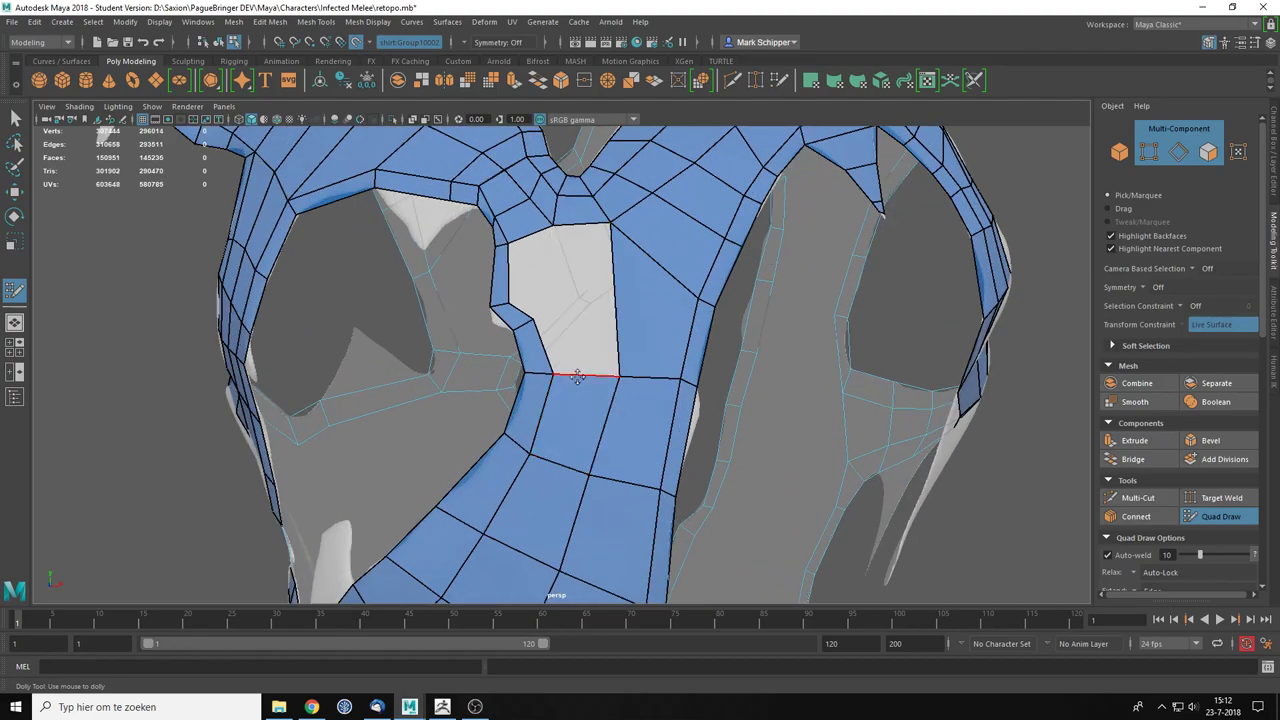
ctrl+click(579, 376)
scroll(581, 332, up, 2)
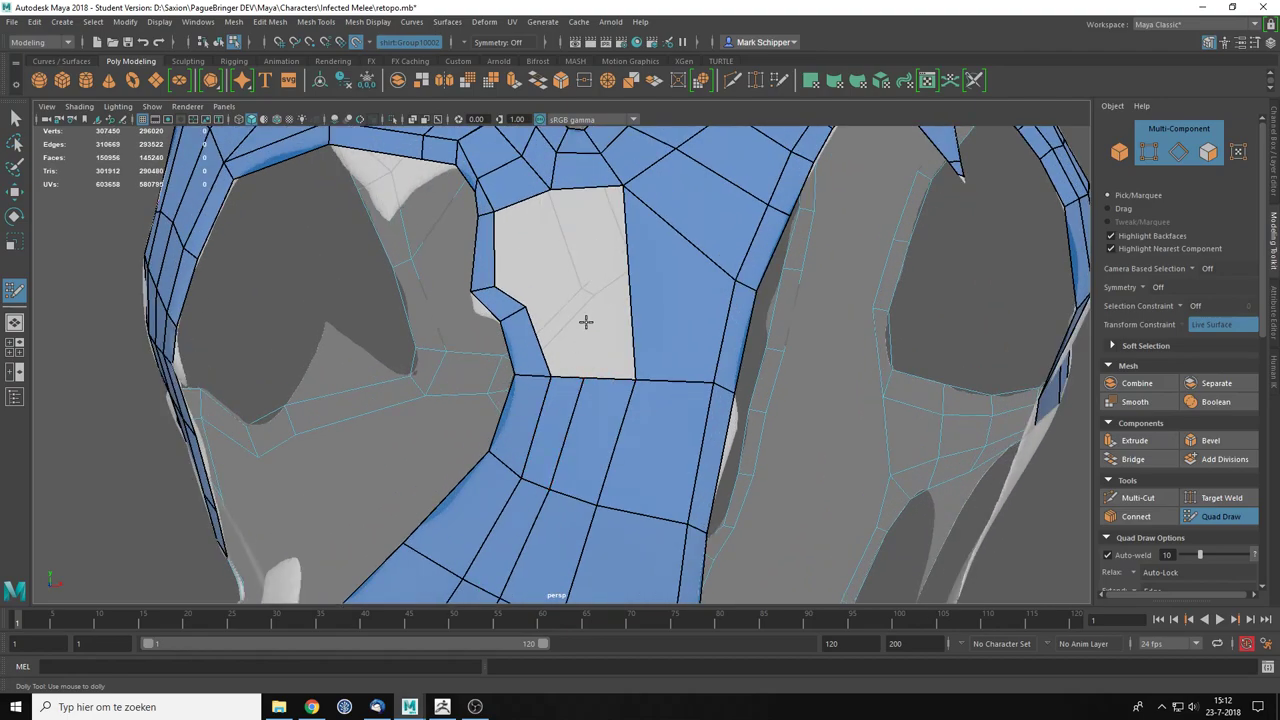
Step: Refill the inner tall quad so it ends on the new loop, and delete and refill the outer quad beside it
drag(592, 190, 611, 380)
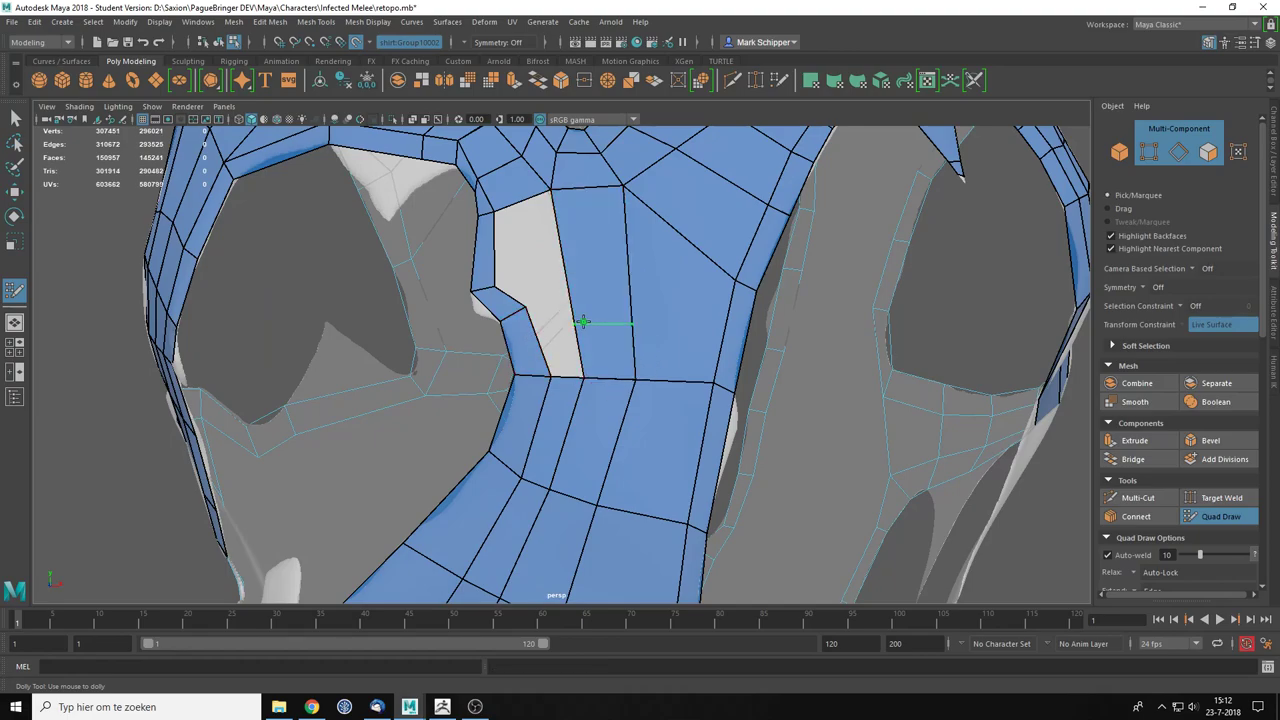
ctrl+shift+click(660, 336)
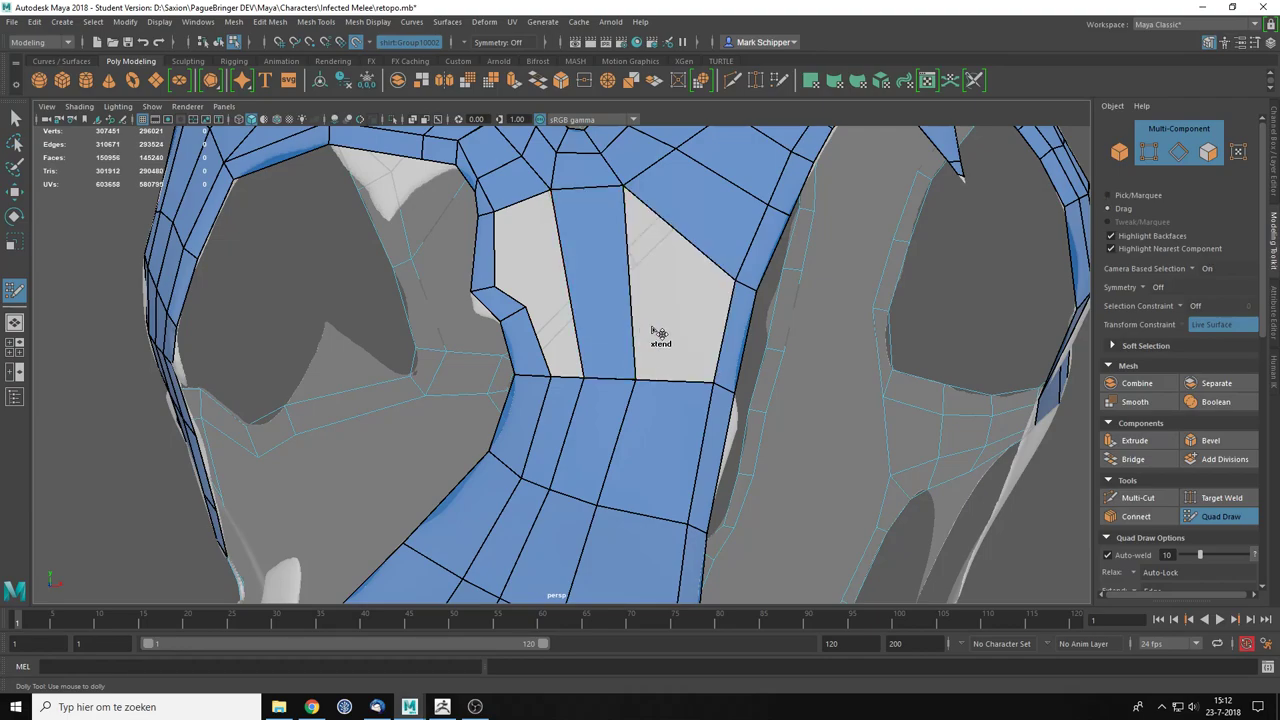
shift+click(648, 332)
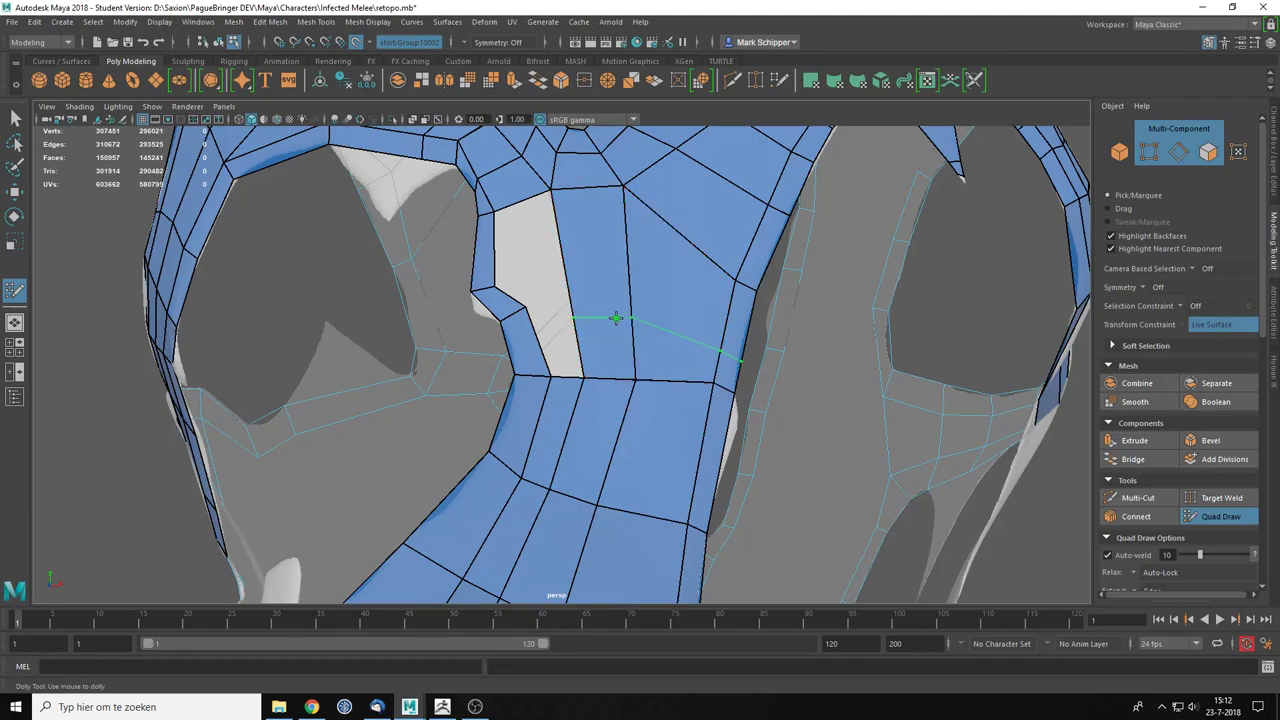
Step: Insert a horizontal edge loop across the tall quads and fill the hole's lower inner corner beside the border strip
scroll(638, 358, down, 2)
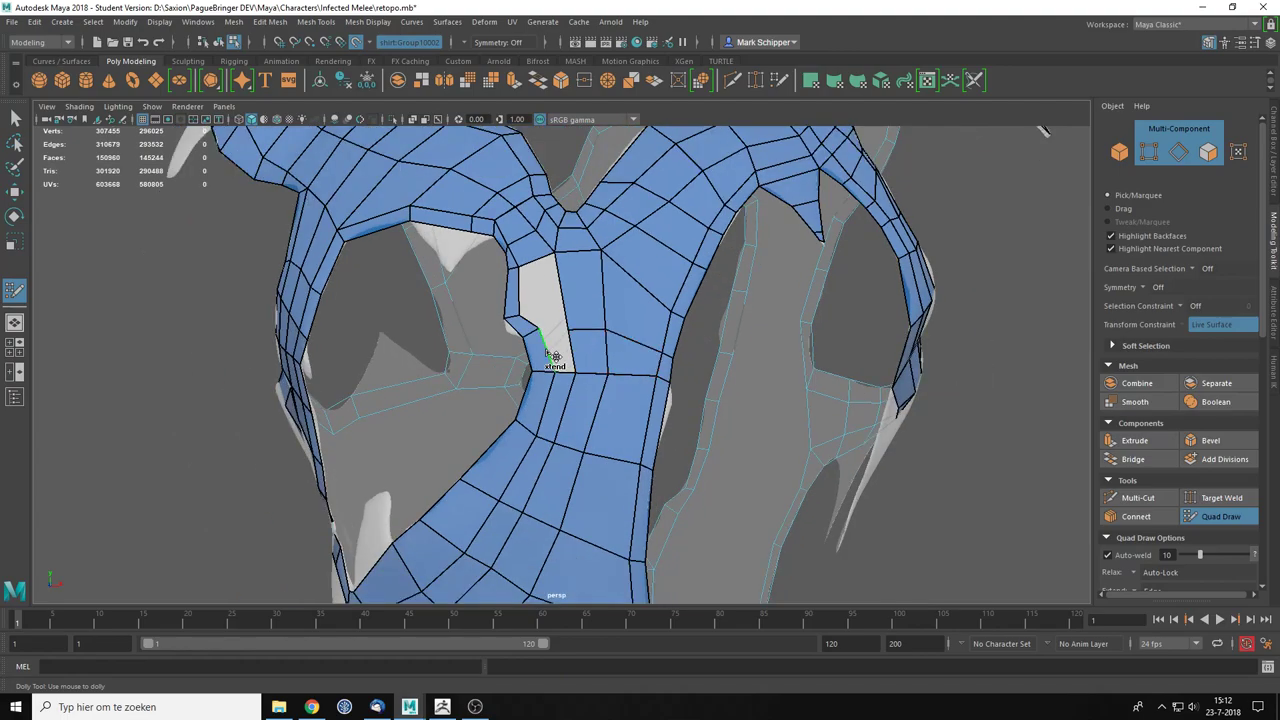
drag(554, 357, 569, 347)
scroll(549, 312, up, 2)
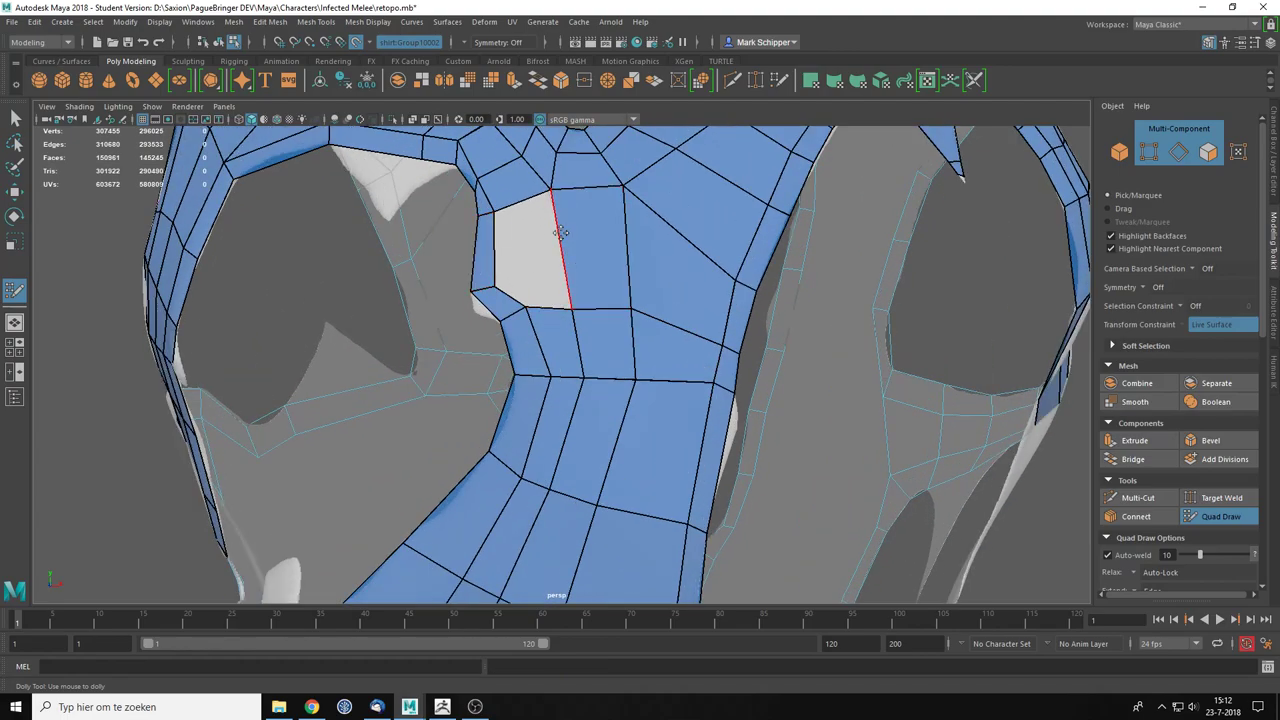
Step: Insert an edge loop across the side opening's top border strip and another across the wide diagonal strip beside it
scroll(632, 362, down, 6)
alt+drag(532, 388, 511, 426)
scroll(652, 418, up, 3)
alt+drag(719, 394, 666, 423)
scroll(664, 424, up, 3)
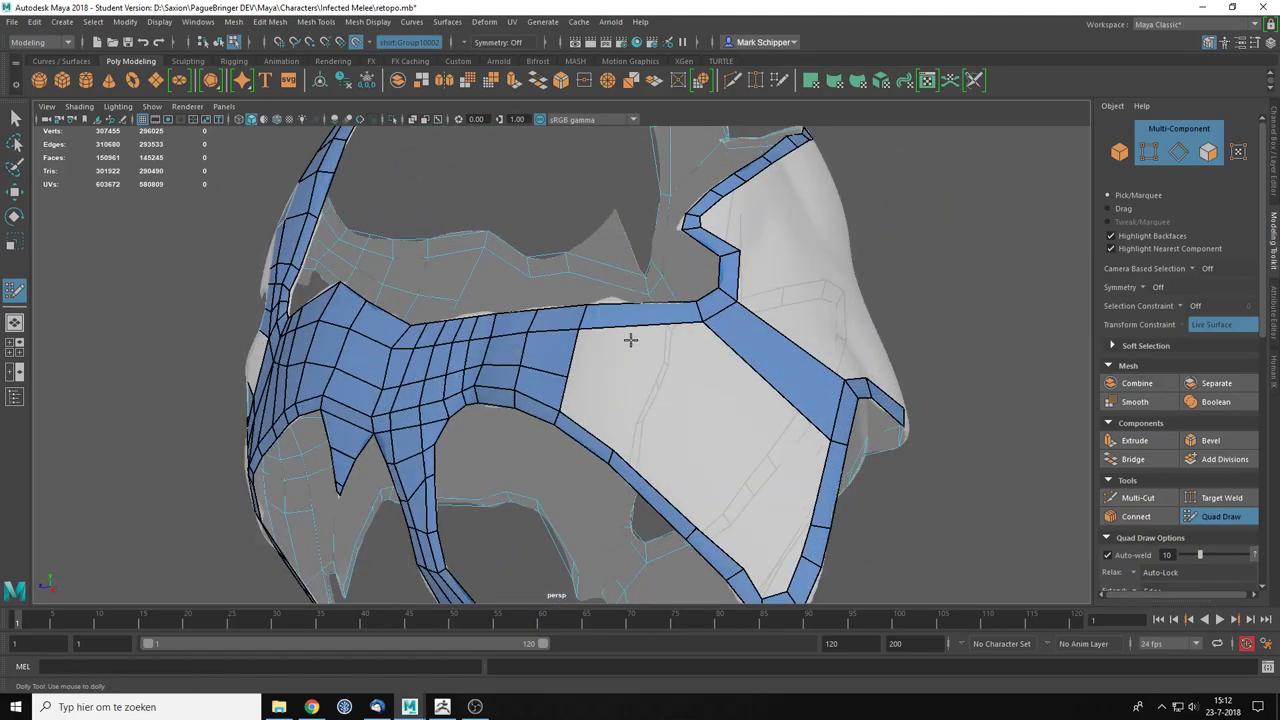
alt+drag(621, 348, 650, 408)
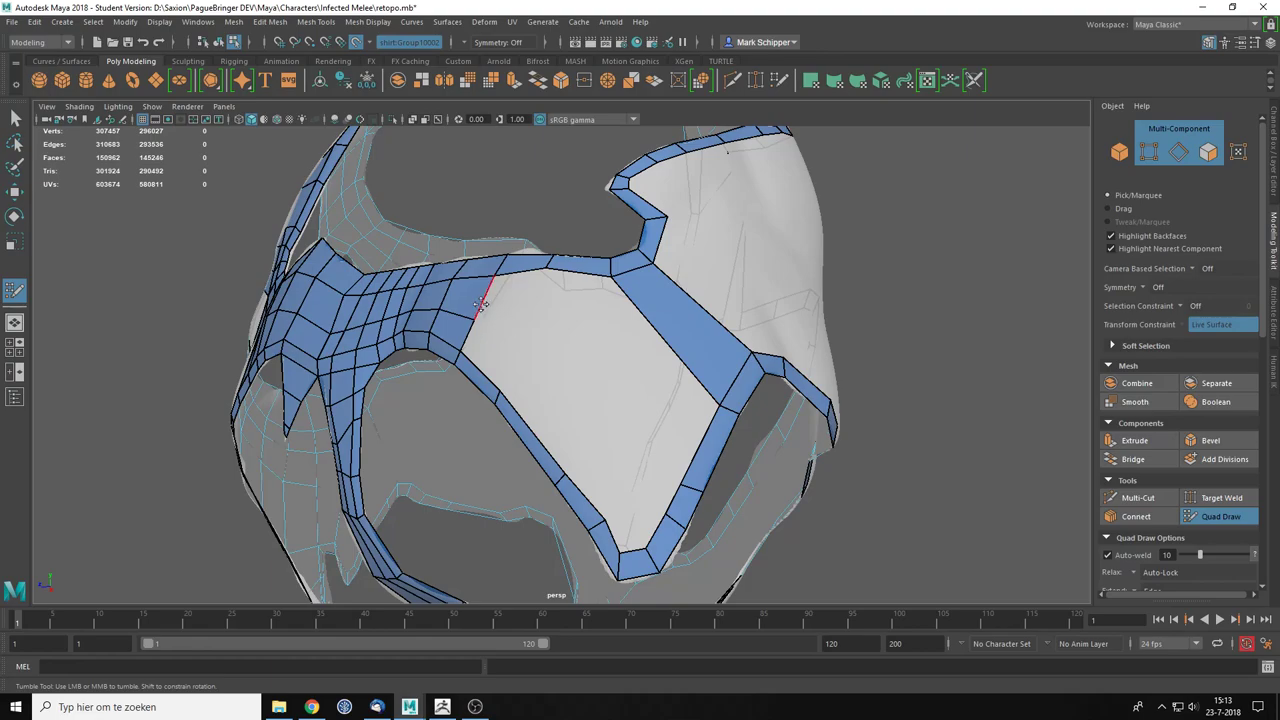
ctrl+click(648, 321)
Step: Fill a quad bridging the opposing border strips across a narrow part of the shirt's uncovered area
mouse_move(643, 404)
alt+mouse_down()
mouse_move(654, 409)
mouse_move(640, 381)
mouse_move(600, 380)
mouse_move(665, 378)
alt+mouse_up()
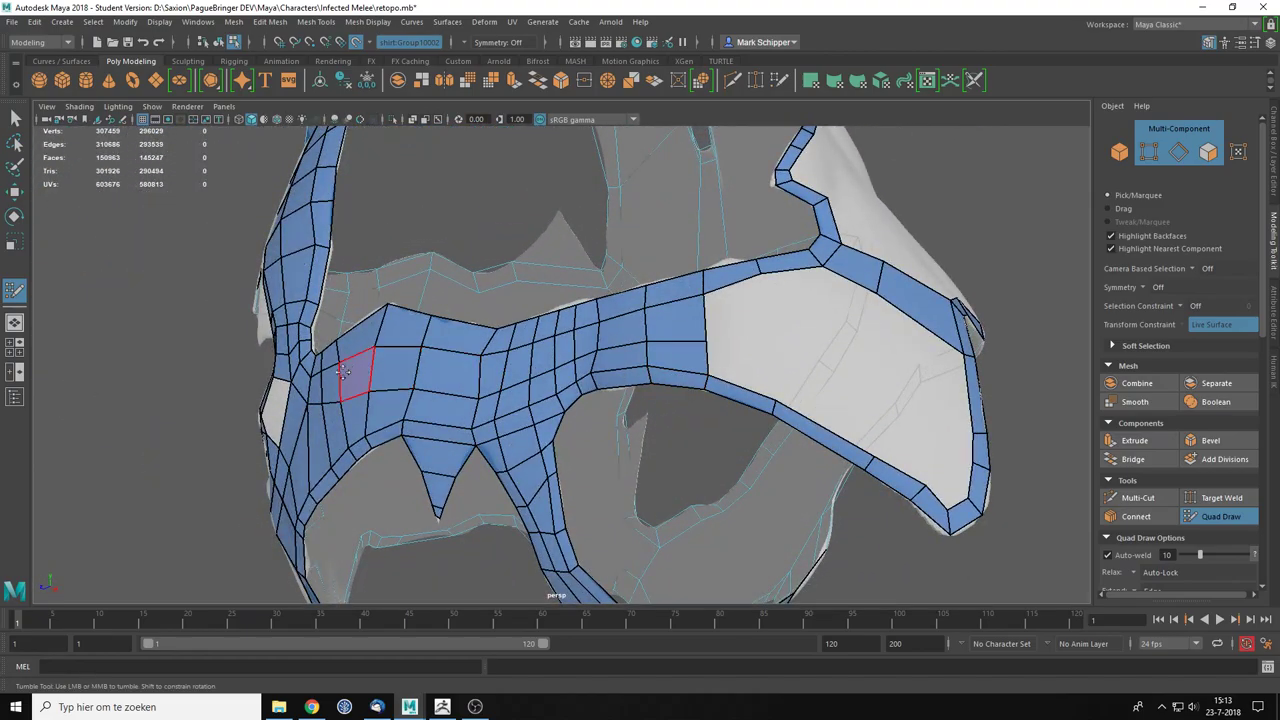
alt+drag(287, 332, 320, 350)
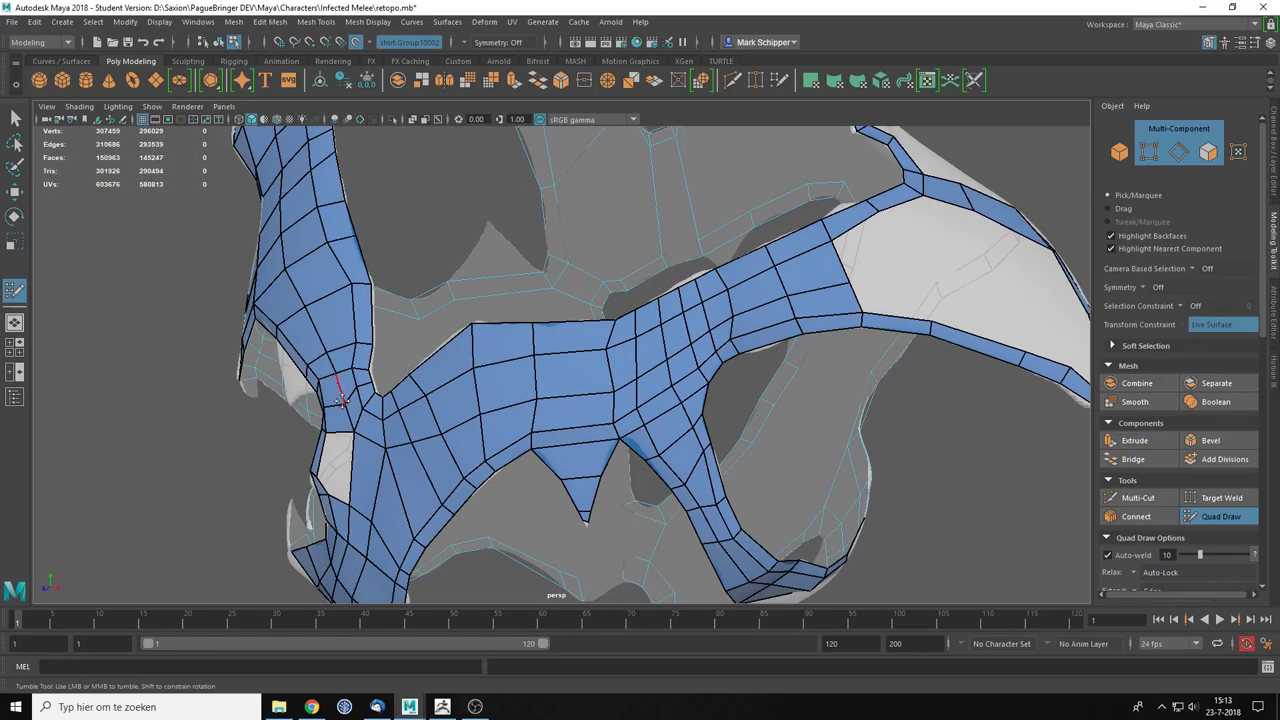
alt+drag(620, 363, 556, 365)
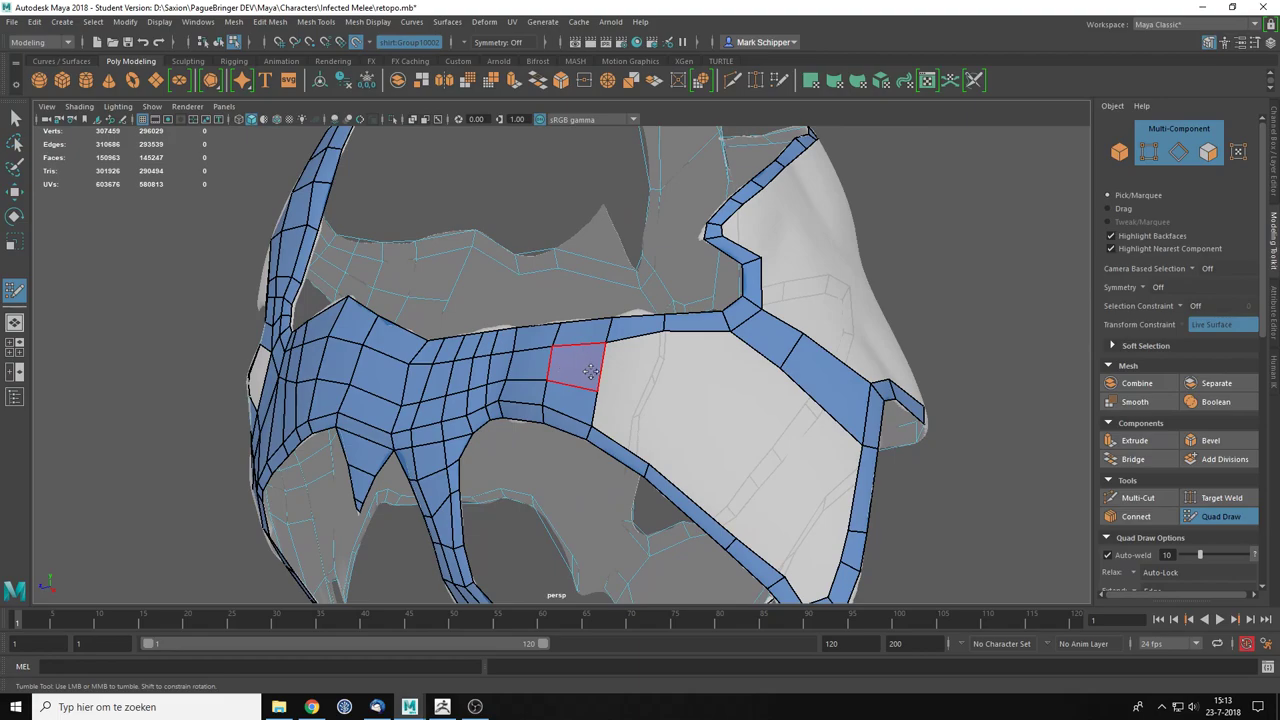
alt+drag(767, 338, 713, 372)
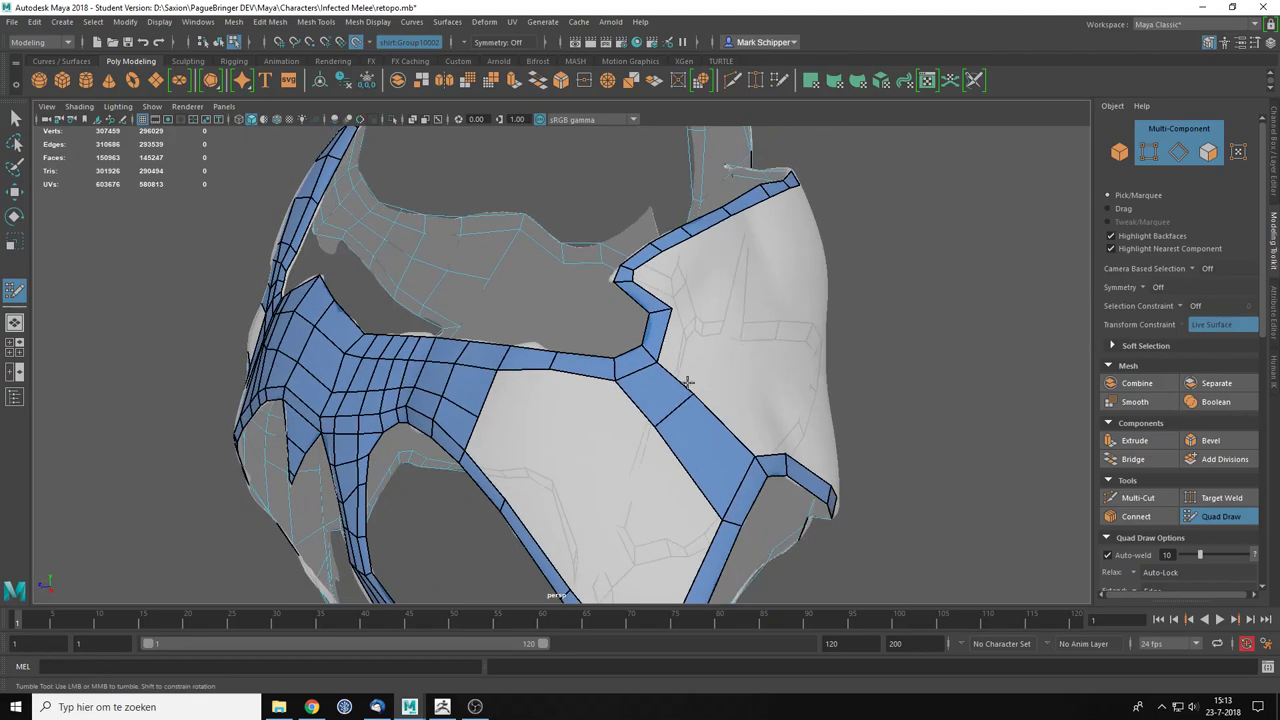
mouse_move(487, 400)
mouse_down()
mouse_move(664, 414)
mouse_move(617, 411)
mouse_move(406, 337)
mouse_move(520, 343)
mouse_move(276, 260)
mouse_up()
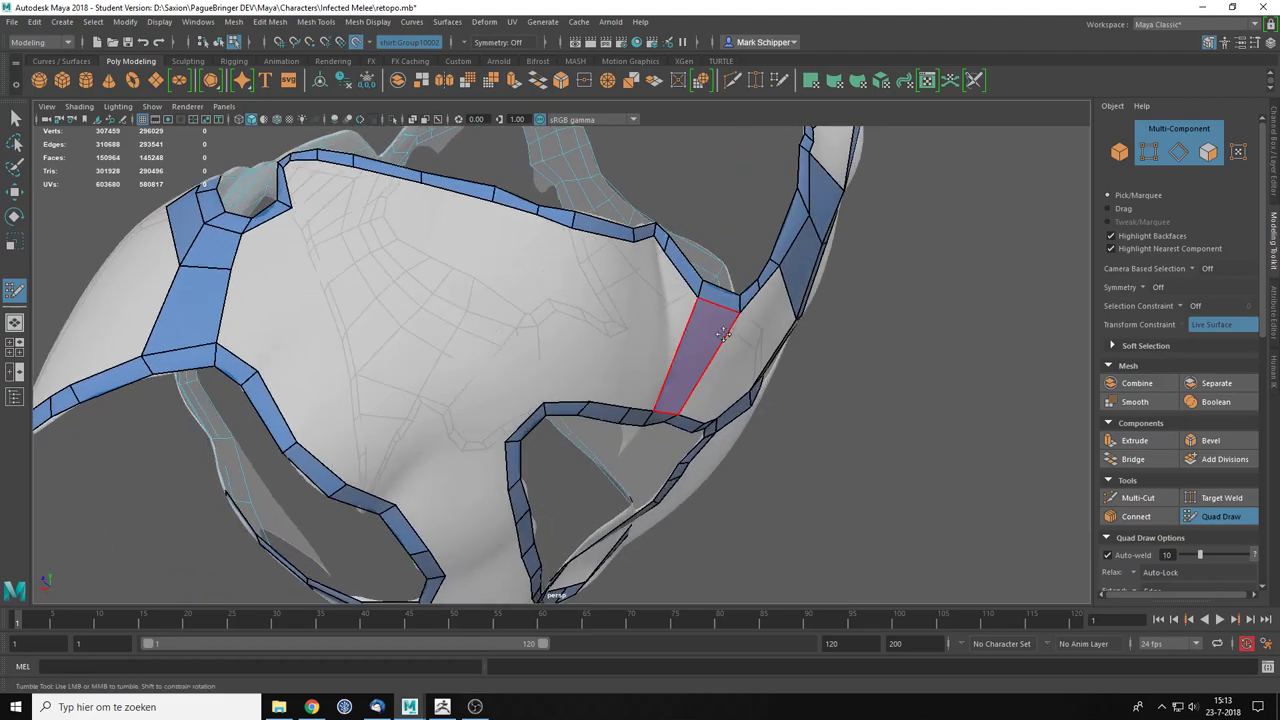
Step: Fill a long quad from the patch's end edge to the diagonal strip, just below the top border, and split it with an edge loop
alt+drag(690, 348, 660, 310)
alt+middle_drag(660, 310, 706, 323)
alt+drag(706, 323, 688, 271)
alt+middle_drag(688, 271, 711, 333)
alt+drag(711, 333, 694, 331)
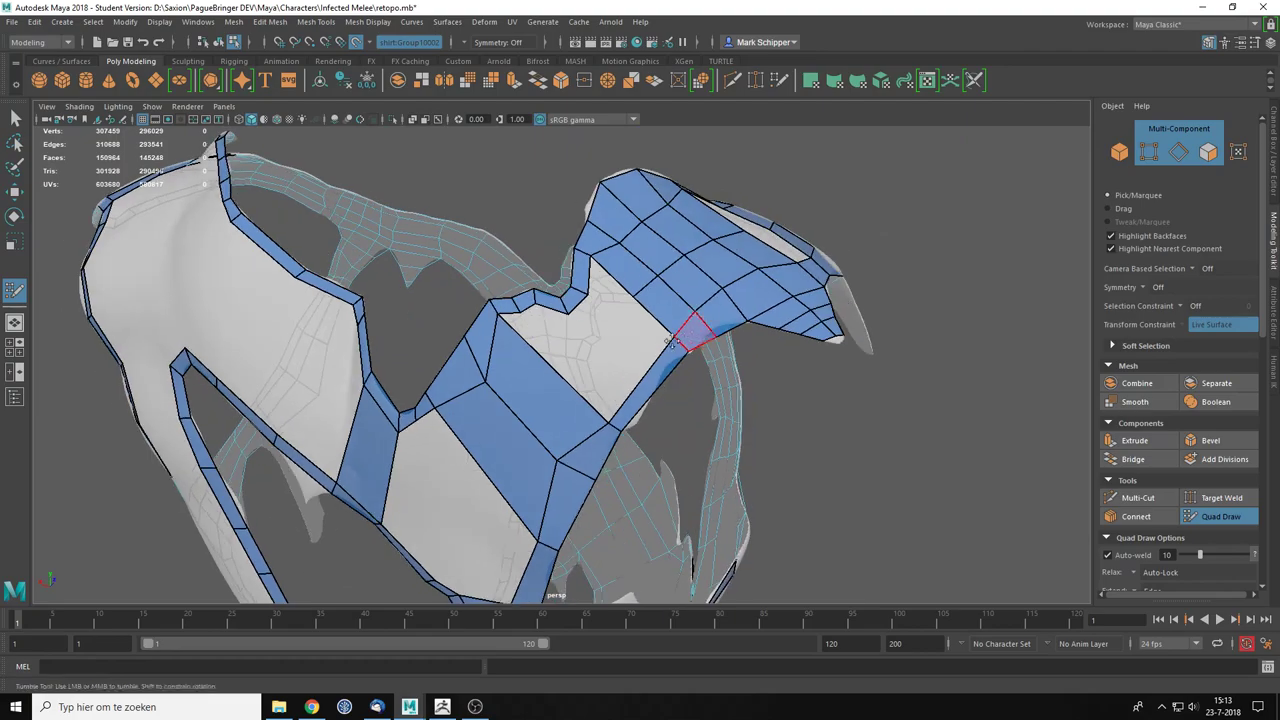
ctrl+click(546, 369)
alt+drag(634, 360, 655, 386)
alt+right_drag(655, 386, 676, 383)
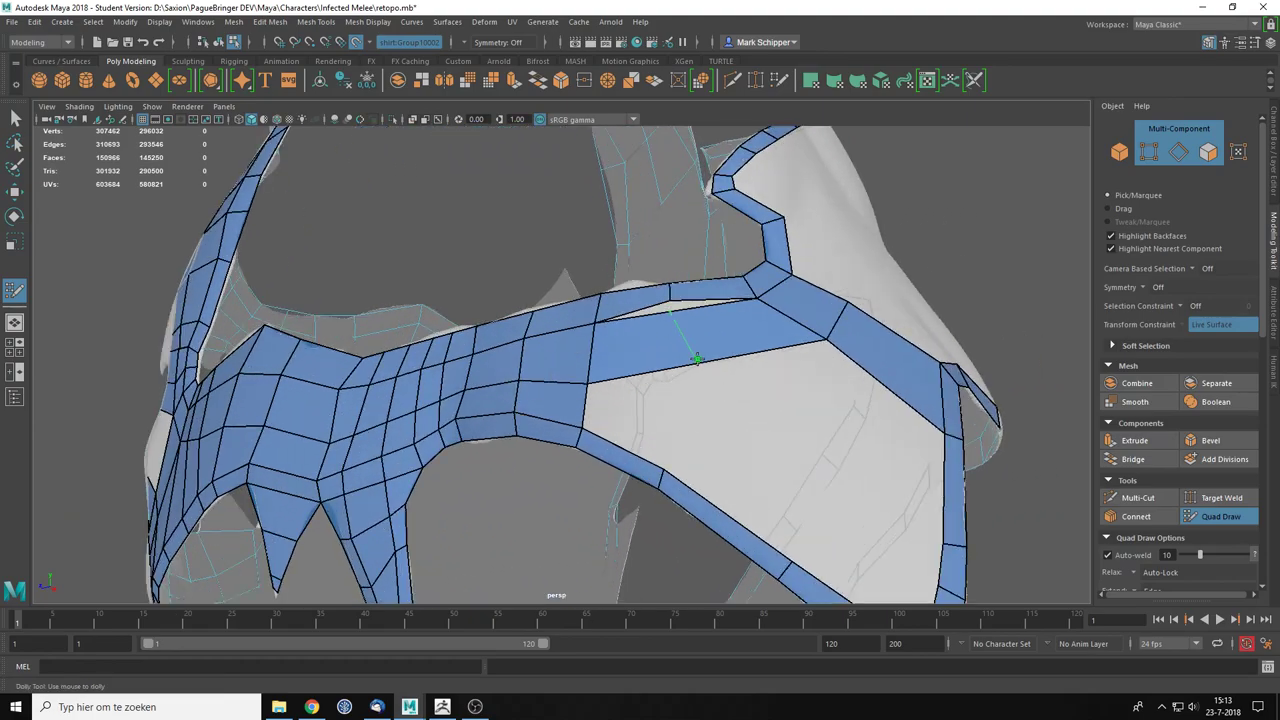
ctrl+click(697, 358)
Step: Close the gap under the top border strip by target-welding the new loop's upper vertex to the strip's vertex, and return to Quad Draw
click(1221, 497)
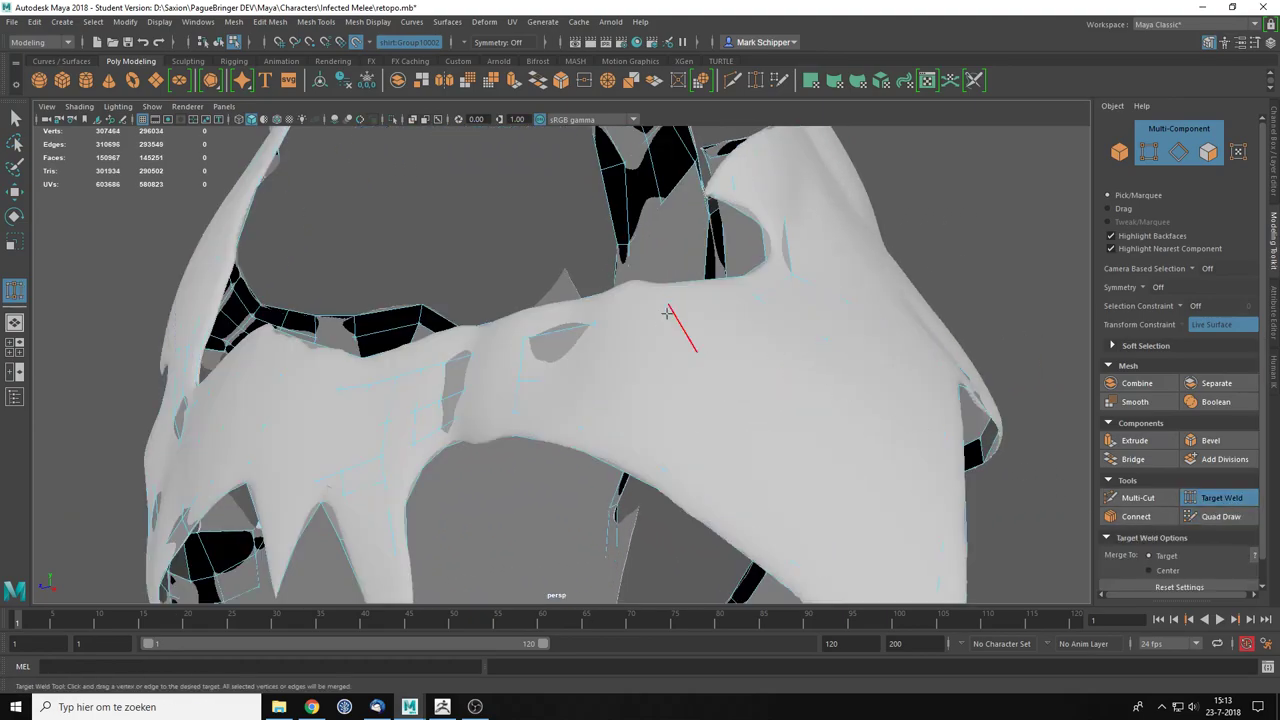
key(4)
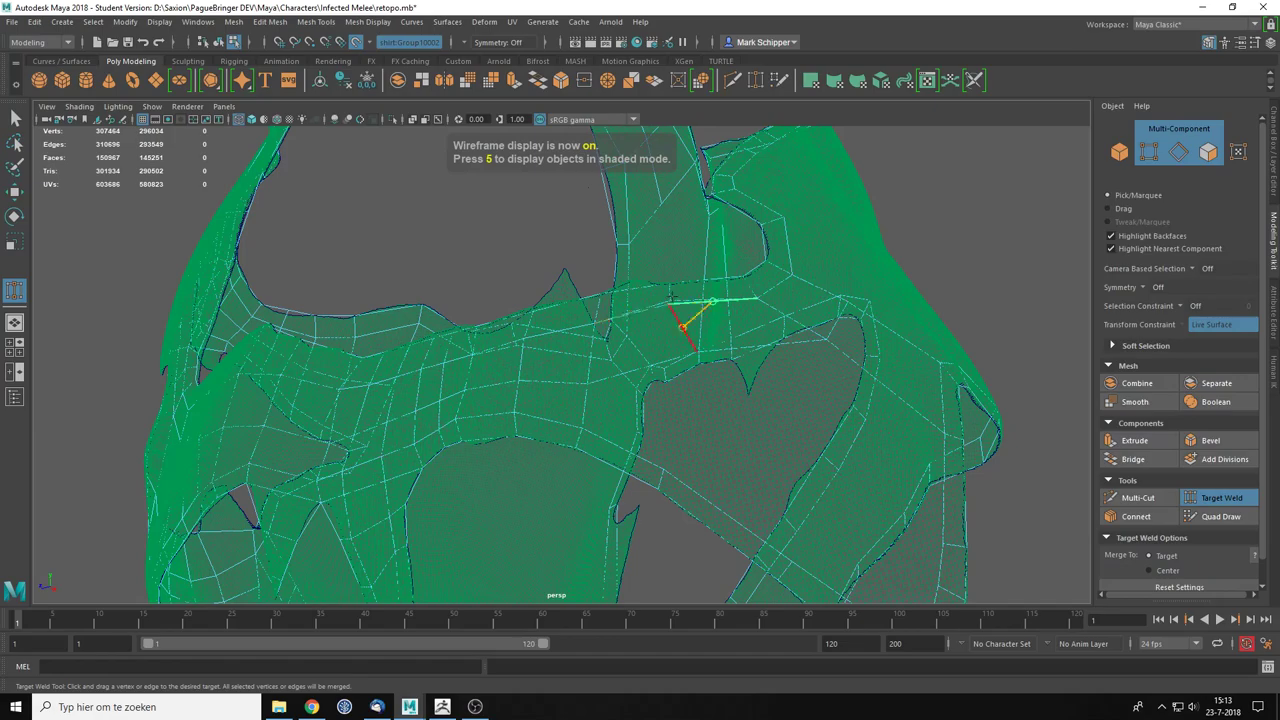
drag(708, 357, 760, 290)
scroll(760, 249, up, 4)
right_drag(837, 211, 782, 214)
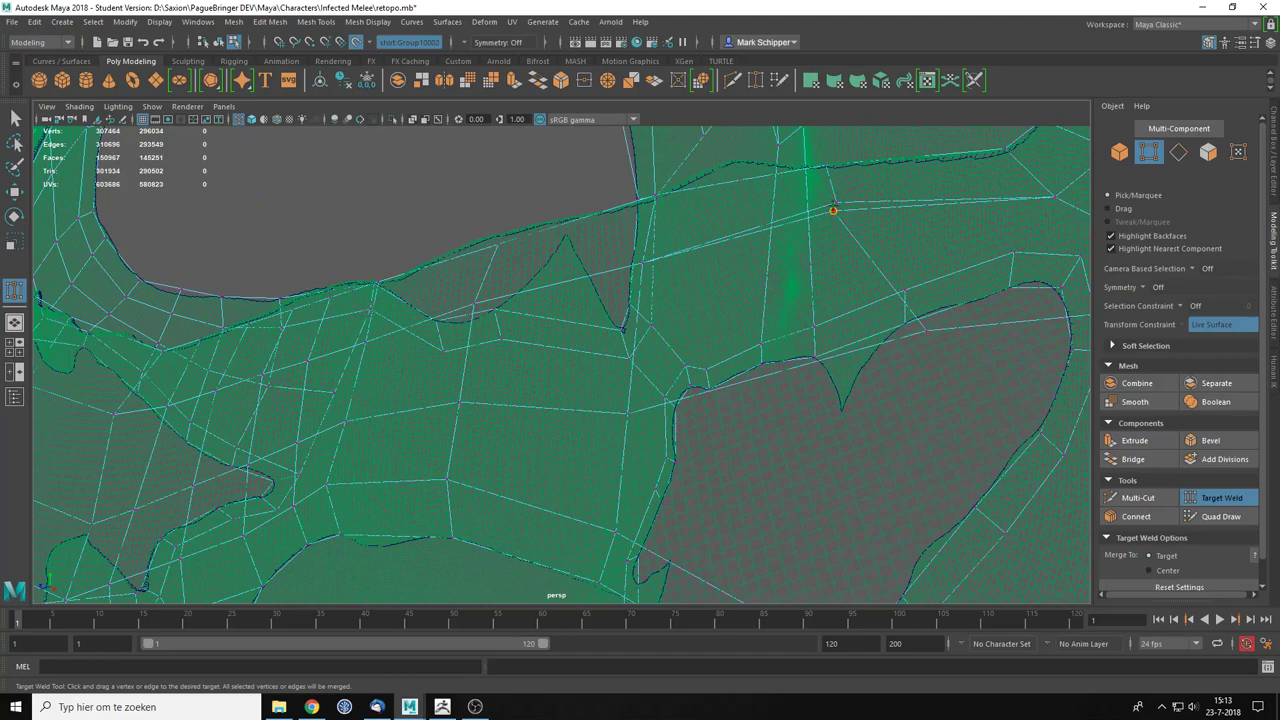
drag(835, 208, 831, 212)
key(5)
click(1212, 517)
scroll(827, 373, down, 5)
mouse_move(827, 373)
alt+mouse_down()
mouse_move(634, 420)
mouse_move(623, 364)
alt+mouse_up()
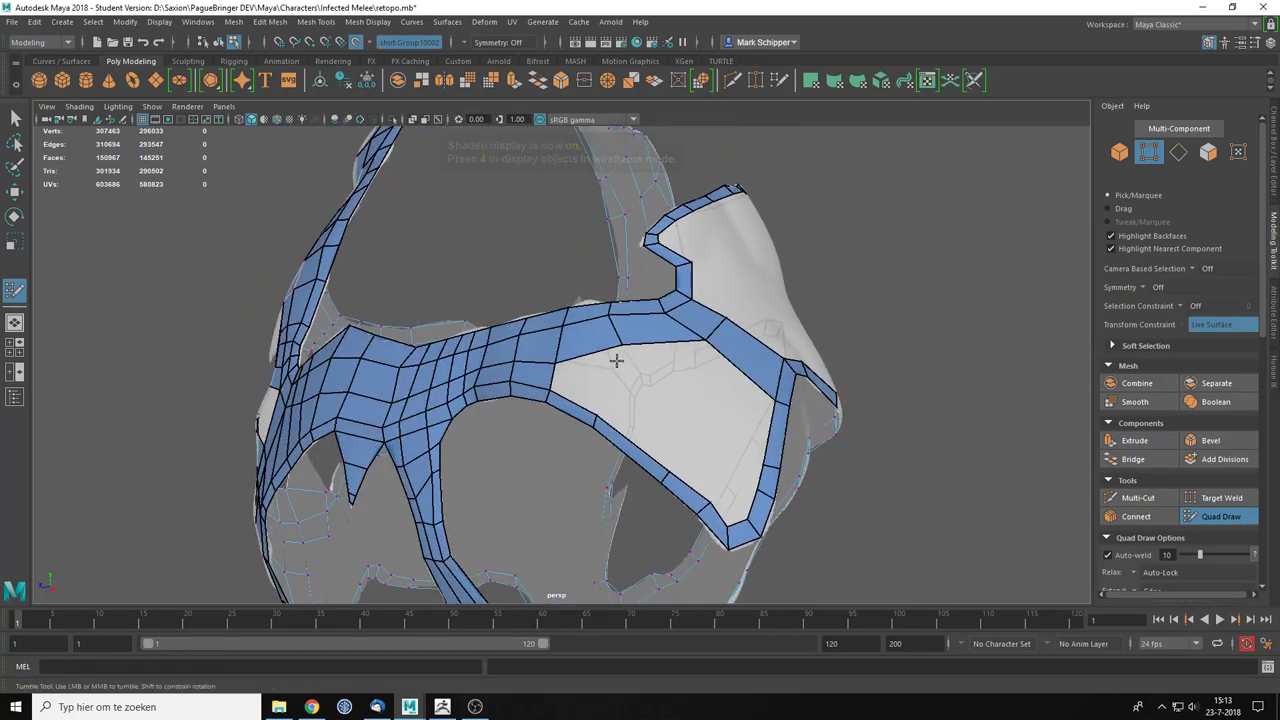
Step: Fill the remaining gap on the shoulder patch with quads and relax the surrounding mesh
mouse_move(543, 363)
shift+mouse_down()
mouse_move(335, 370)
mouse_move(420, 378)
mouse_move(637, 330)
shift+mouse_up()
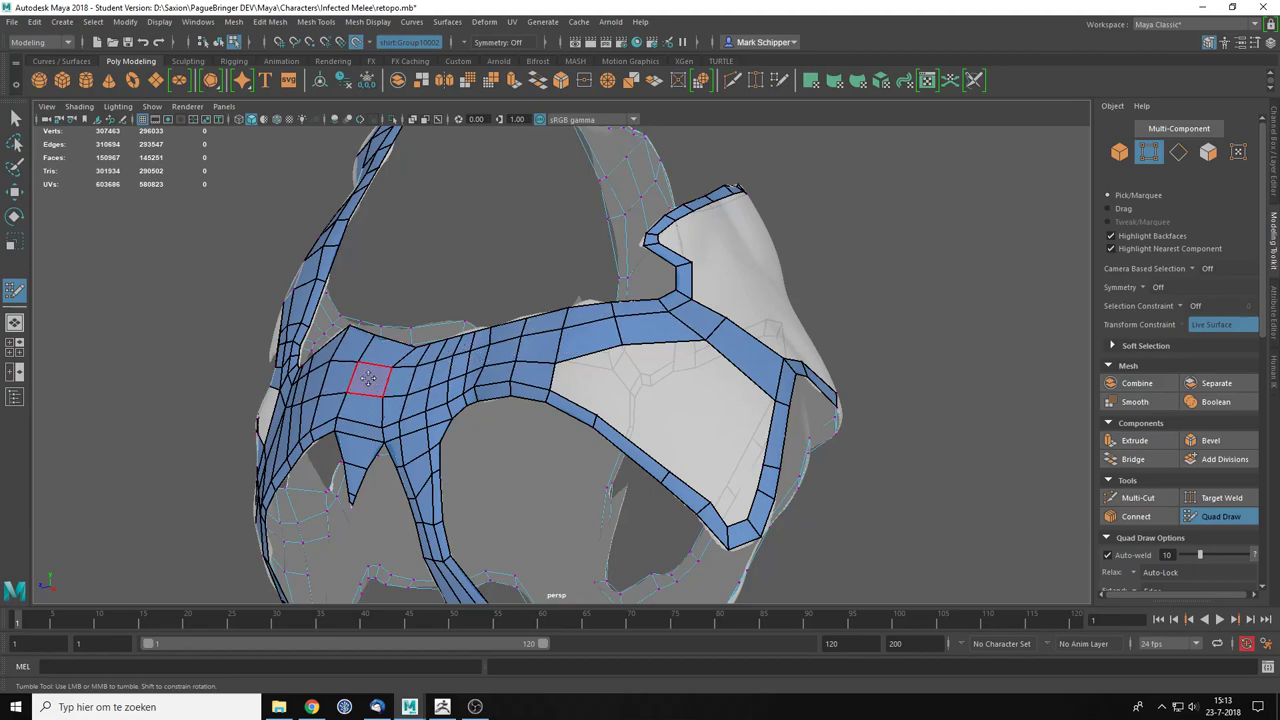
alt+drag(371, 371, 470, 372)
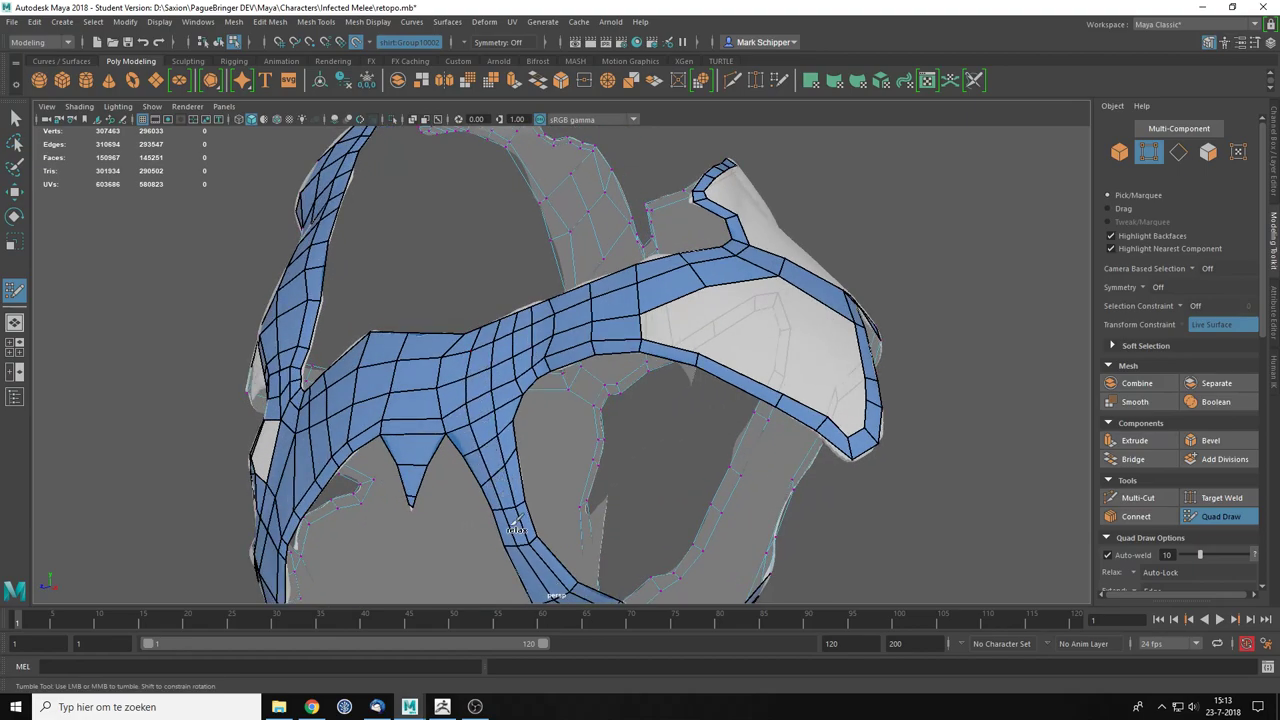
alt+middle_drag(550, 598, 455, 443)
alt+drag(535, 467, 598, 409)
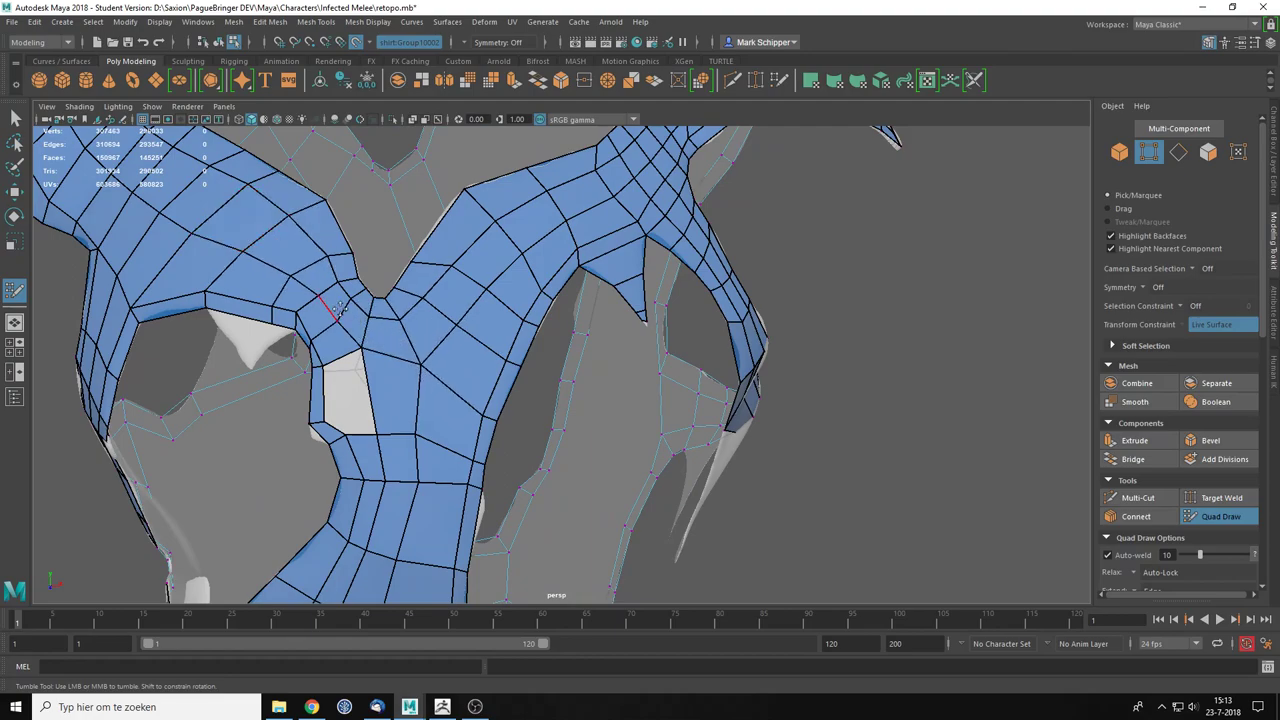
alt+middle_drag(268, 232, 484, 347)
alt+middle_drag(344, 257, 534, 374)
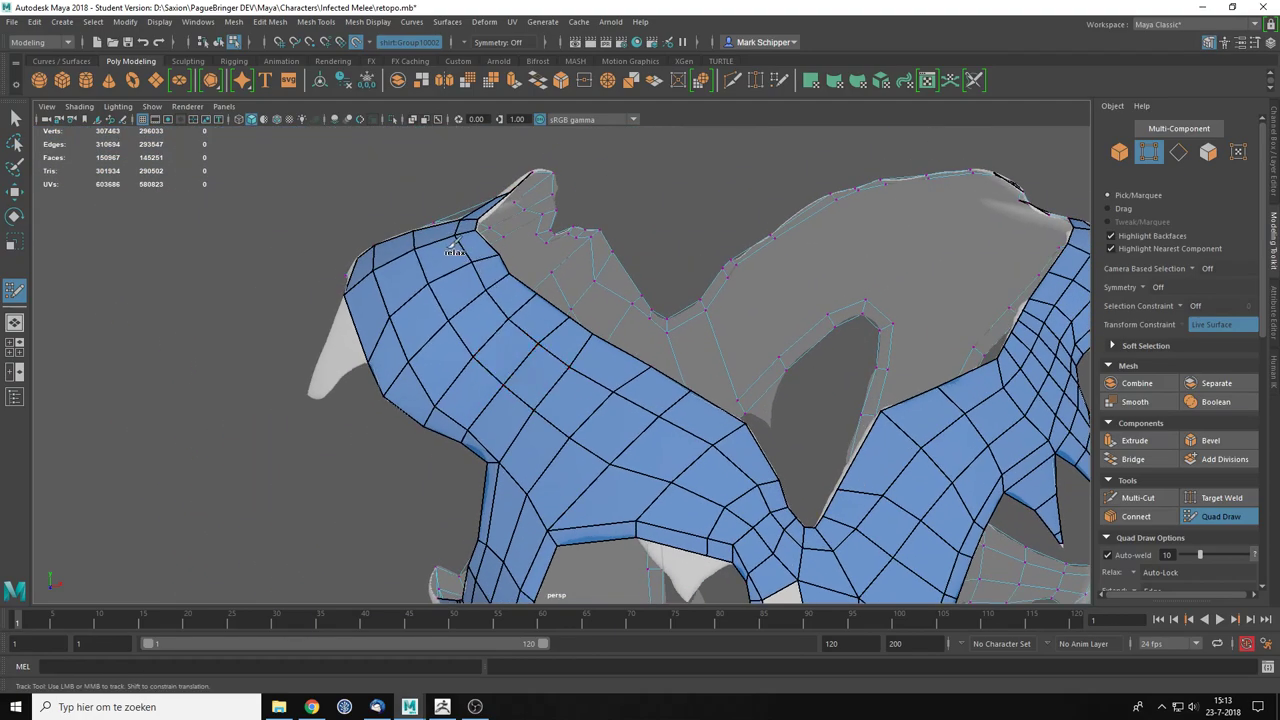
alt+drag(466, 316, 704, 366)
scroll(706, 366, down, 3)
alt+drag(594, 345, 646, 300)
scroll(738, 402, down, 2)
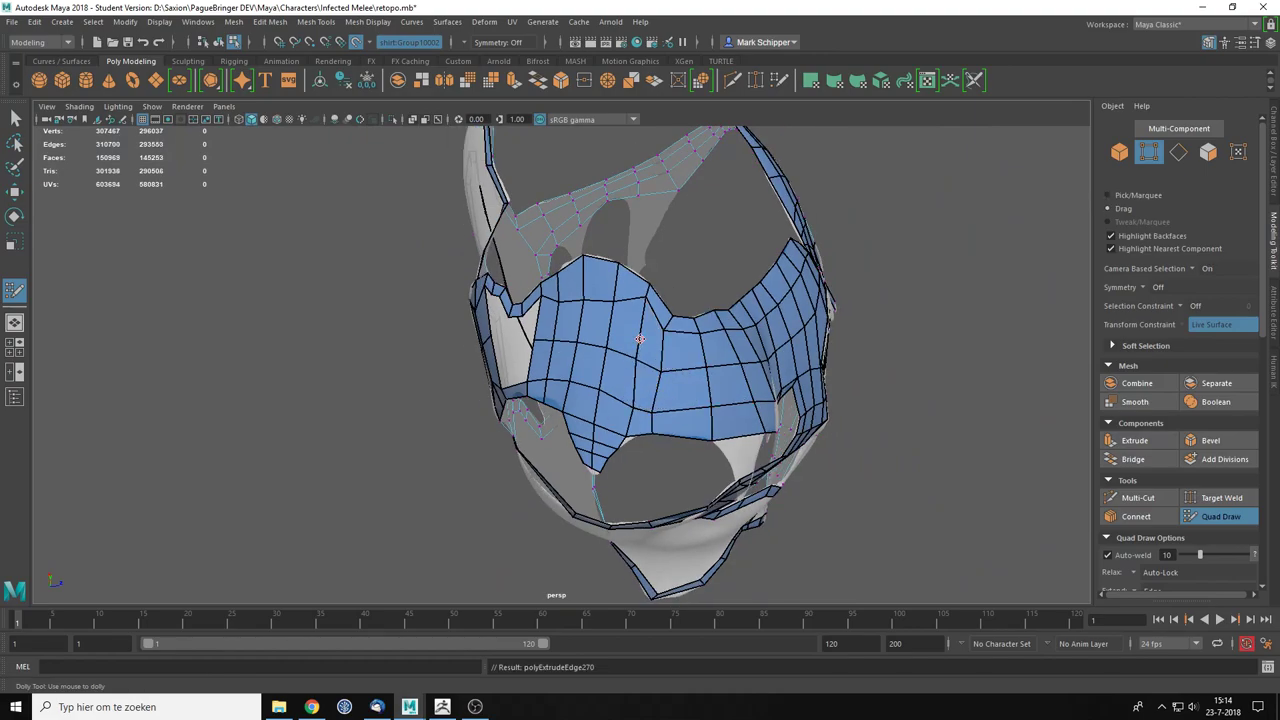
alt+drag(706, 386, 689, 376)
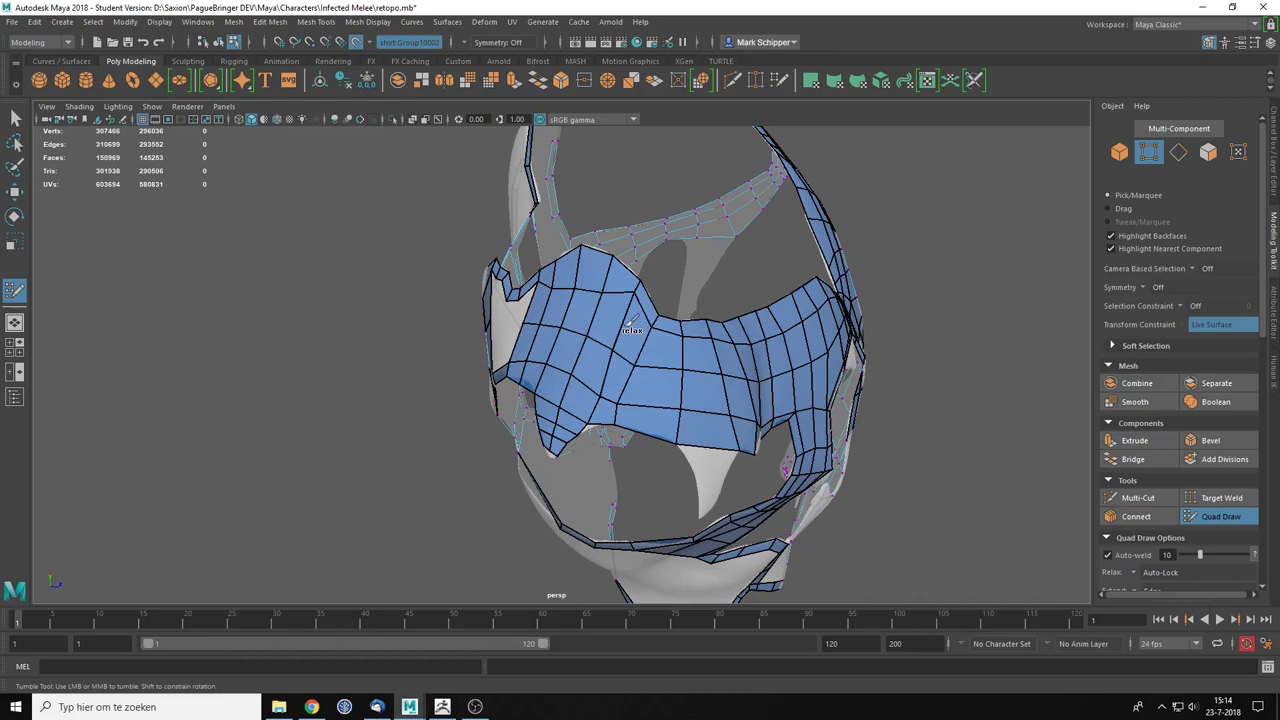
mouse_move(636, 293)
shift+mouse_down()
mouse_move(615, 320)
mouse_move(482, 303)
shift+mouse_up()
key(ctrl+z)
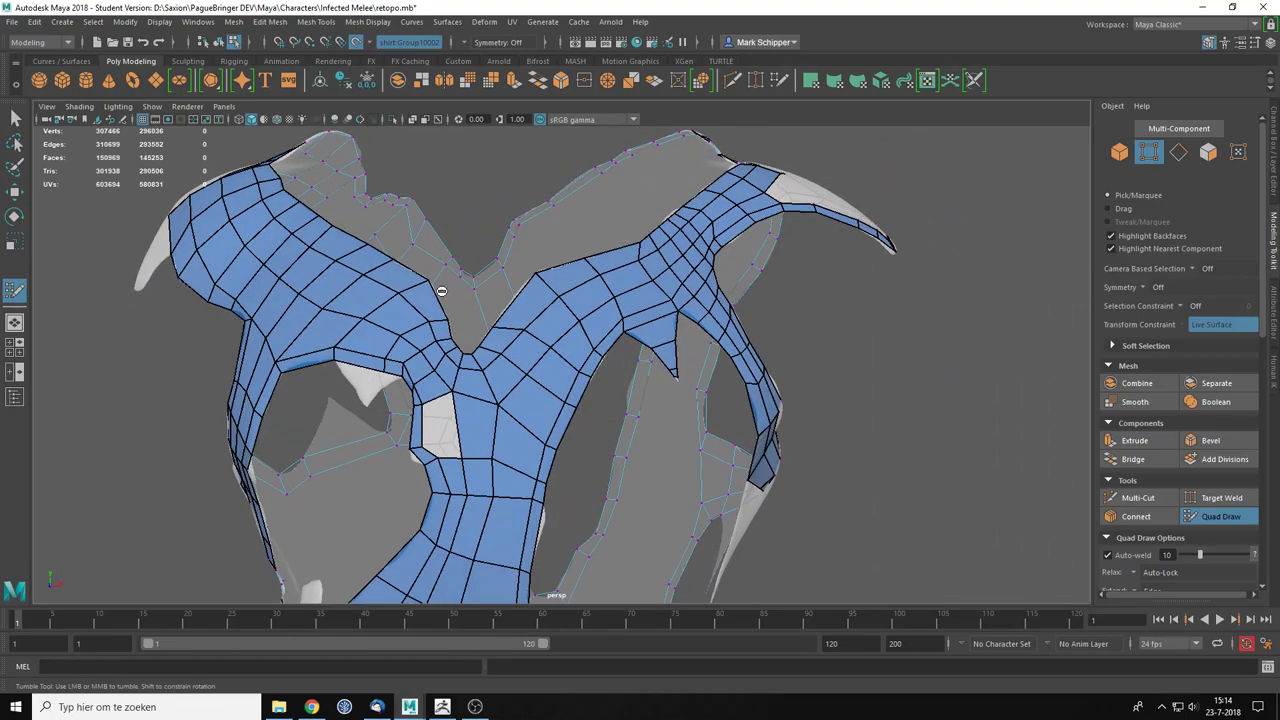
Step: Fill two quads below the side opening's top border, spanning from the patch's end edge to the far border strip
alt+drag(651, 308, 569, 352)
alt+right_drag(569, 352, 459, 433)
drag(466, 417, 490, 371)
alt+middle_drag(608, 425, 610, 284)
drag(489, 293, 674, 293)
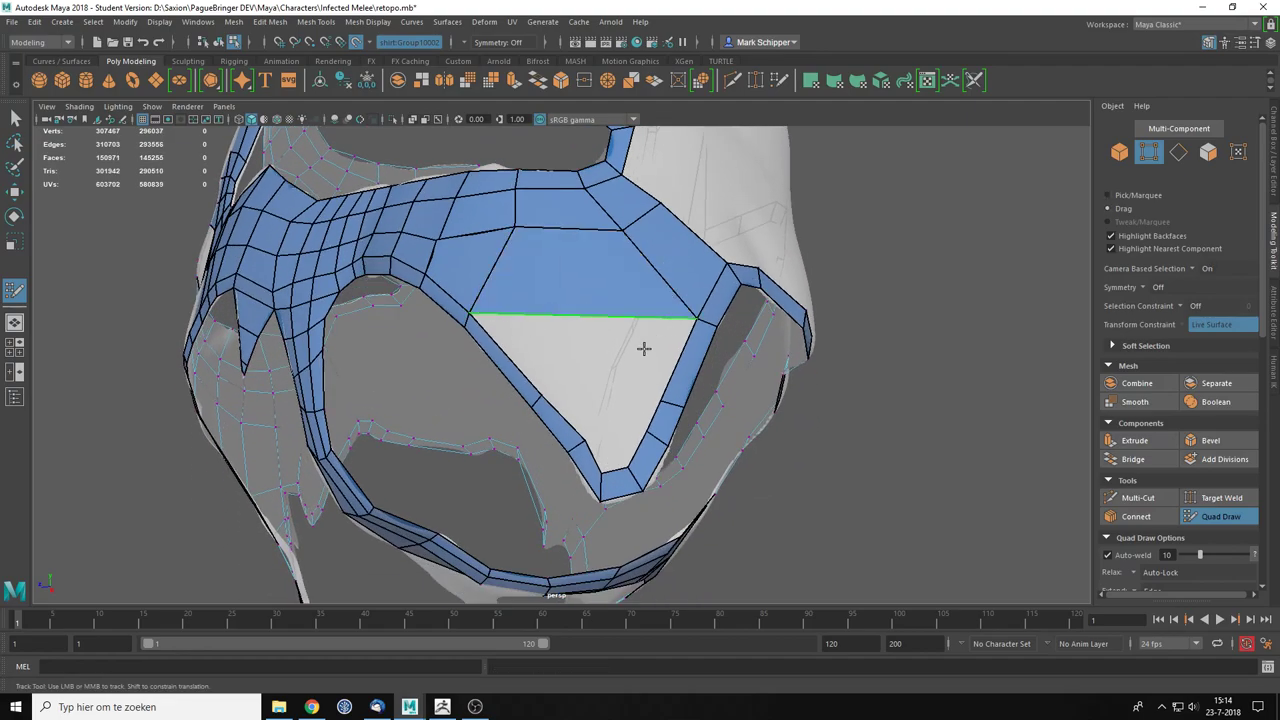
Step: Fill the rest of the side opening with quads down to its pointed lower end
mouse_move(510, 359)
mouse_down()
mouse_move(685, 377)
mouse_move(680, 357)
mouse_up()
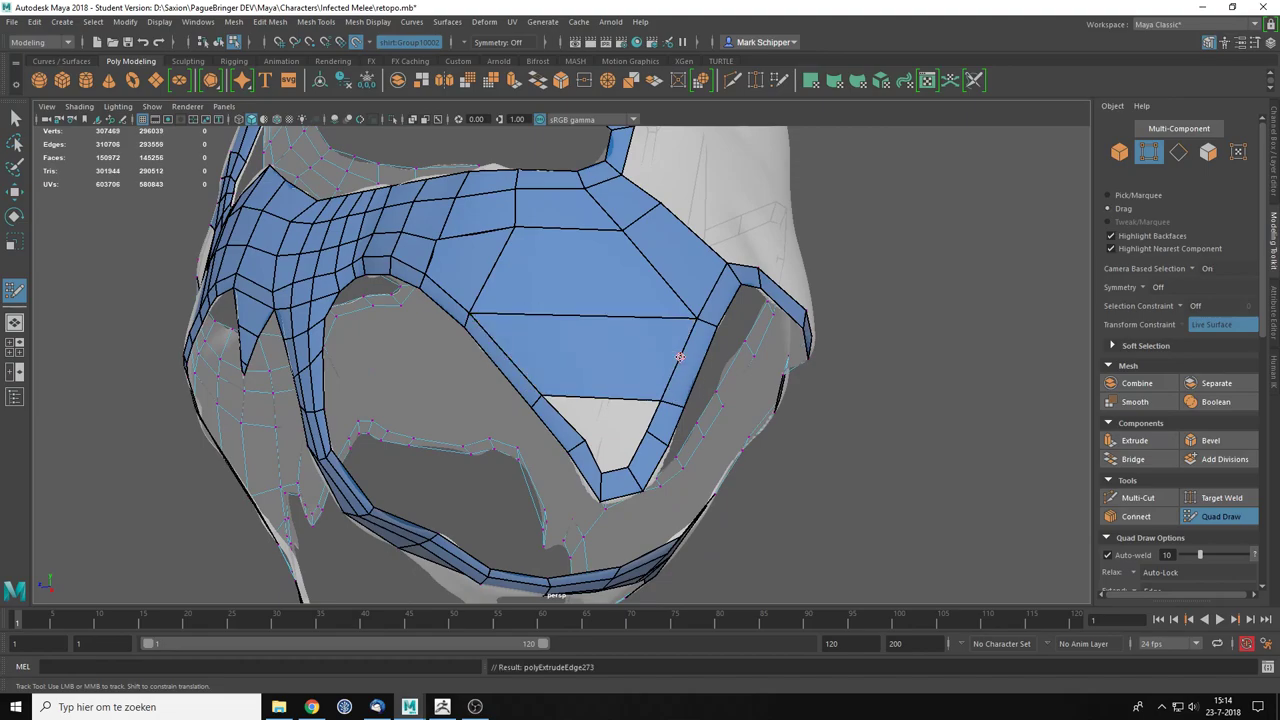
mouse_move(568, 430)
mouse_down()
mouse_move(664, 424)
mouse_move(654, 416)
mouse_move(617, 449)
mouse_move(624, 474)
mouse_up()
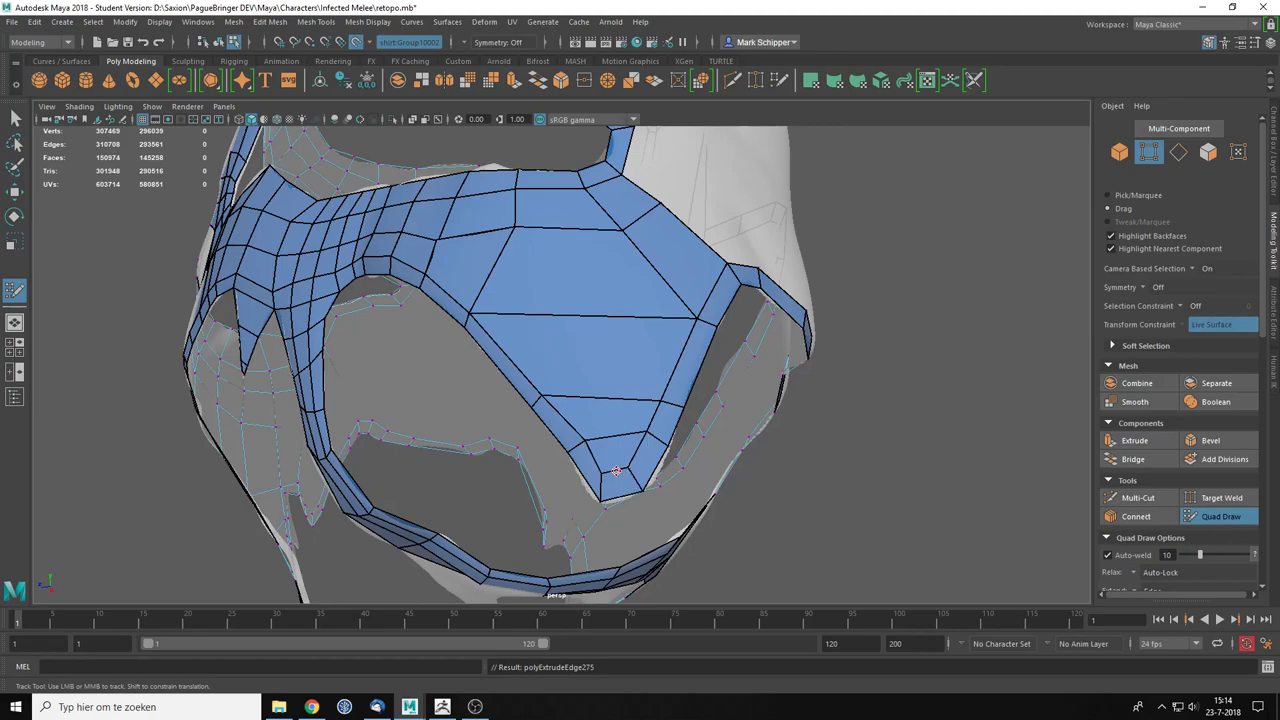
Step: Insert an edge loop lengthwise through the filled side area from the top border to the tip, and relax the quads
scroll(620, 462, down, 5)
alt+drag(637, 431, 610, 400)
scroll(573, 360, up, 5)
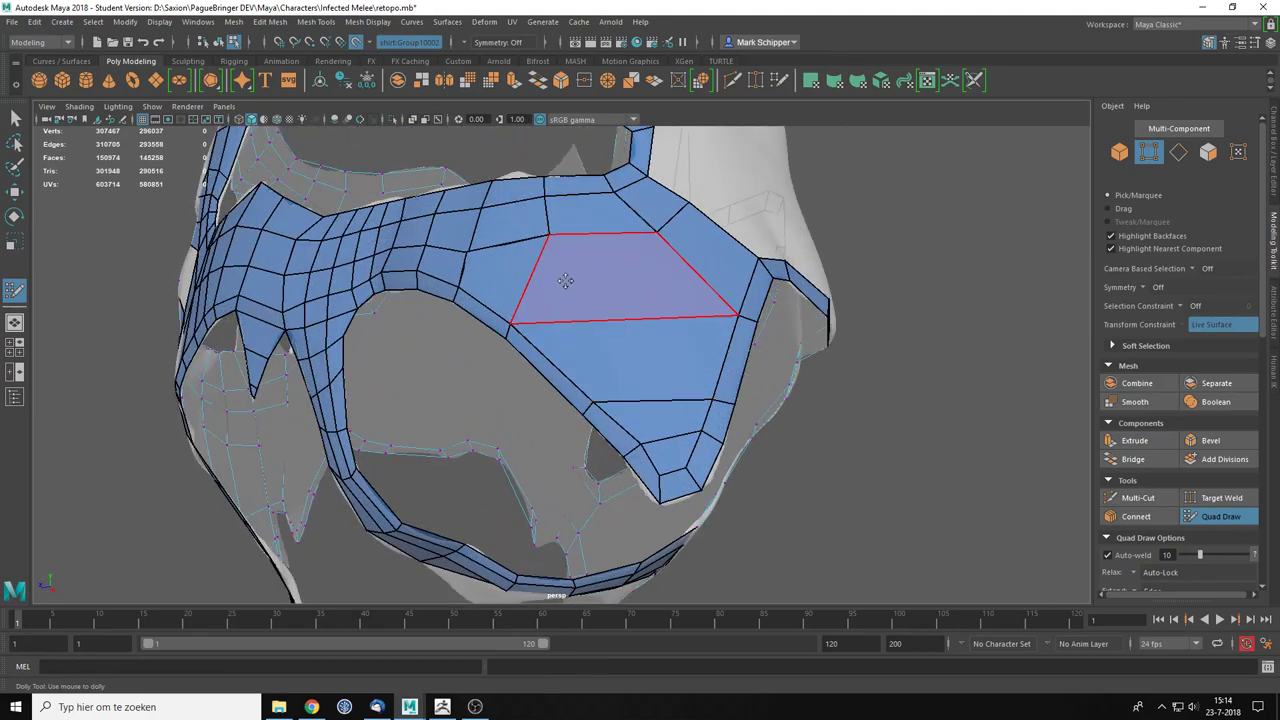
ctrl+click(657, 395)
key(Caps_Lock)
mouse_move(528, 328)
shift+mouse_down()
mouse_move(523, 309)
mouse_move(558, 281)
mouse_move(697, 300)
mouse_move(487, 226)
mouse_move(466, 263)
mouse_move(496, 262)
shift+mouse_up()
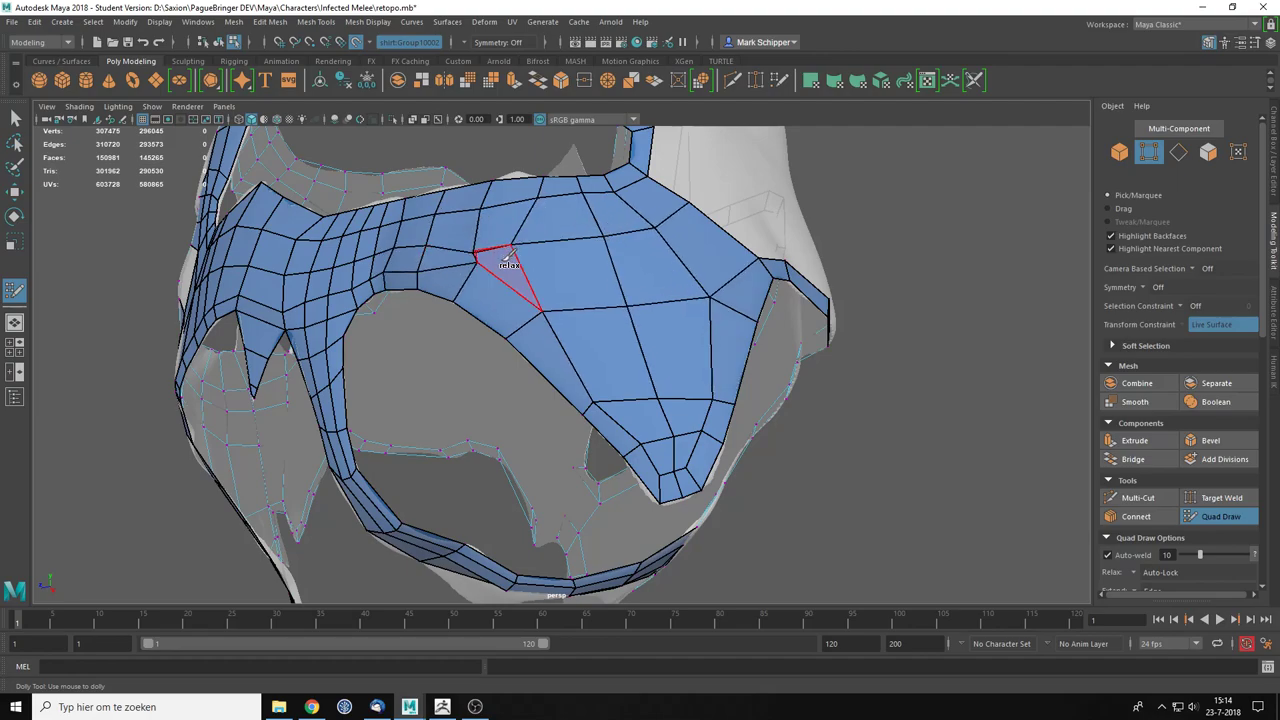
Step: Delete the misjoined quad at the end of the old patch and rebuild it in Quad Draw by extending the adjacent edge
key(q)
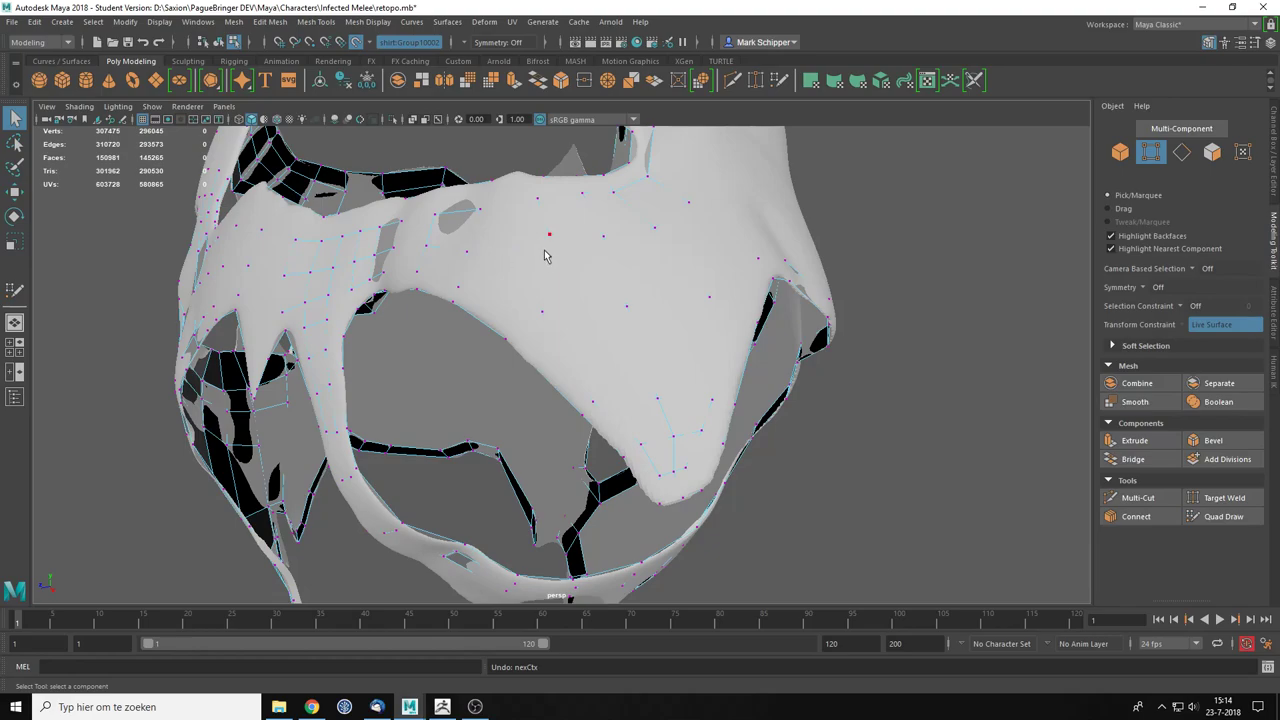
key(5)
click(1222, 516)
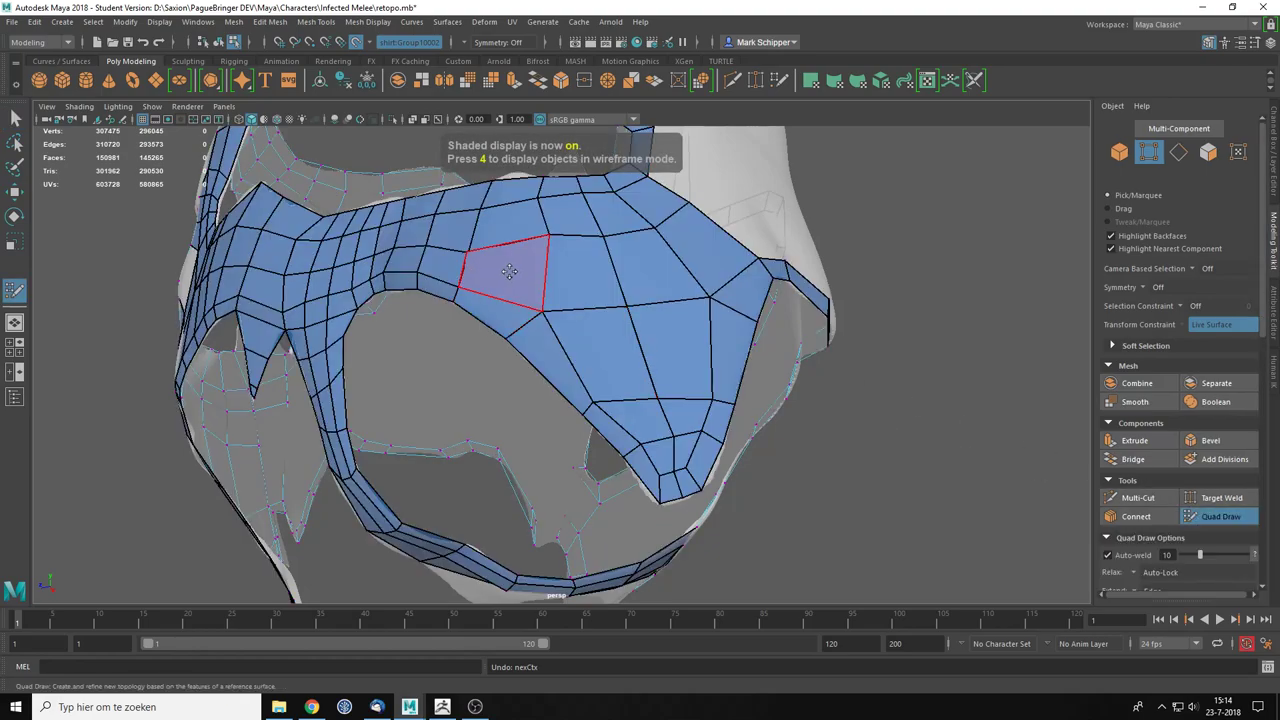
ctrl+shift+click(512, 273)
key(1)
drag(517, 246, 505, 302)
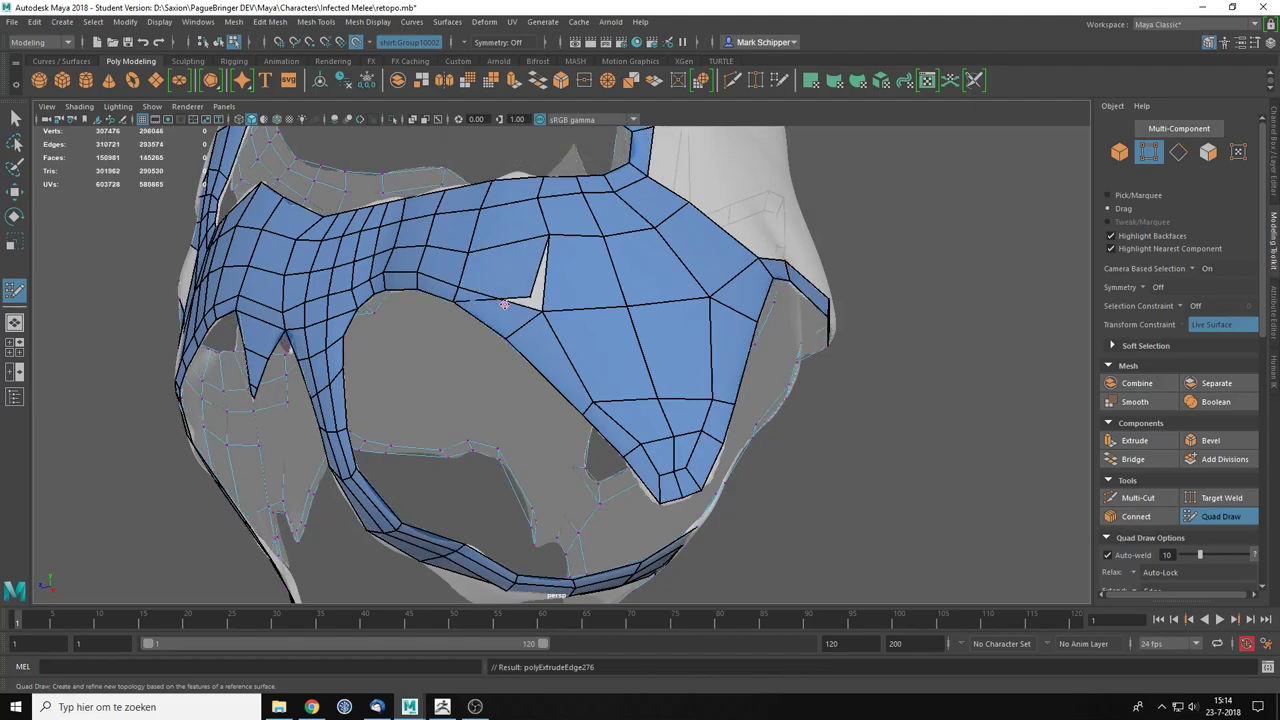
key(3)
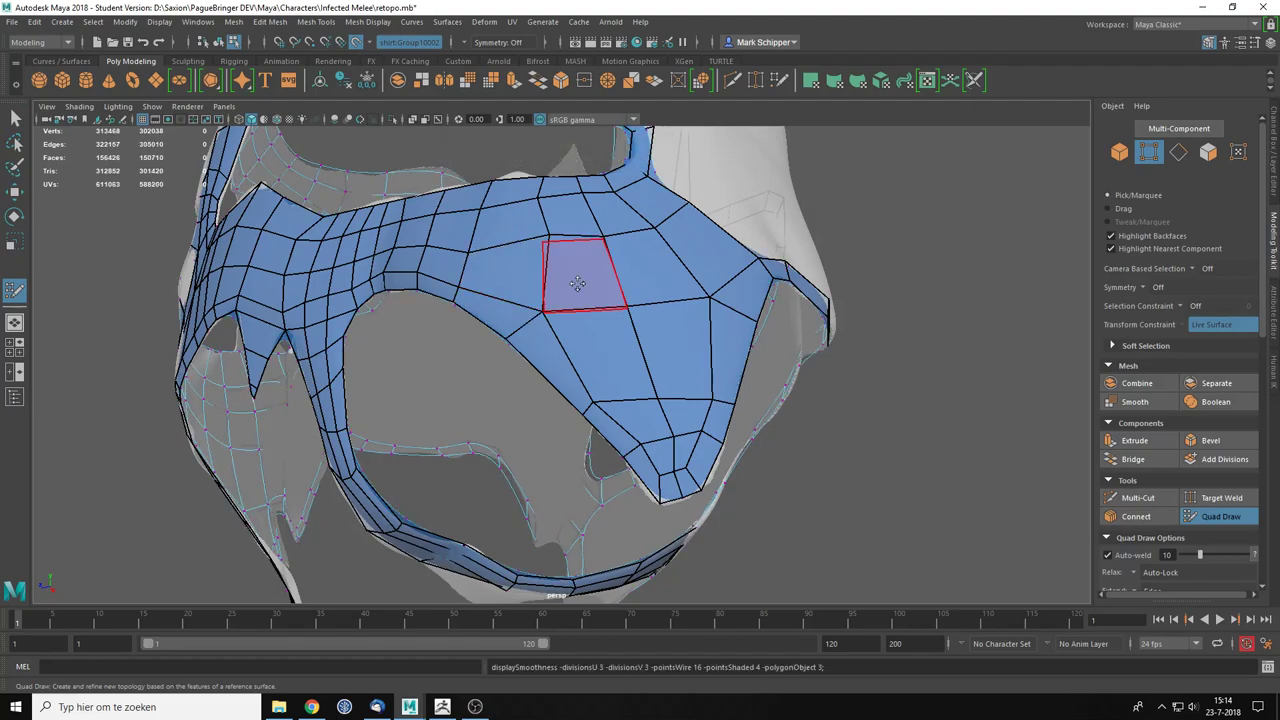
Step: Insert edge loops across the lower border strip of the gap between the back panel and the shoulder patch
mouse_move(580, 286)
alt+mouse_down()
mouse_move(574, 297)
mouse_move(605, 286)
mouse_move(506, 338)
mouse_move(440, 285)
mouse_move(405, 295)
mouse_move(680, 332)
alt+mouse_up()
scroll(518, 340, down, 4)
scroll(680, 332, up, 3)
alt+drag(670, 375, 425, 345)
scroll(425, 345, up, 3)
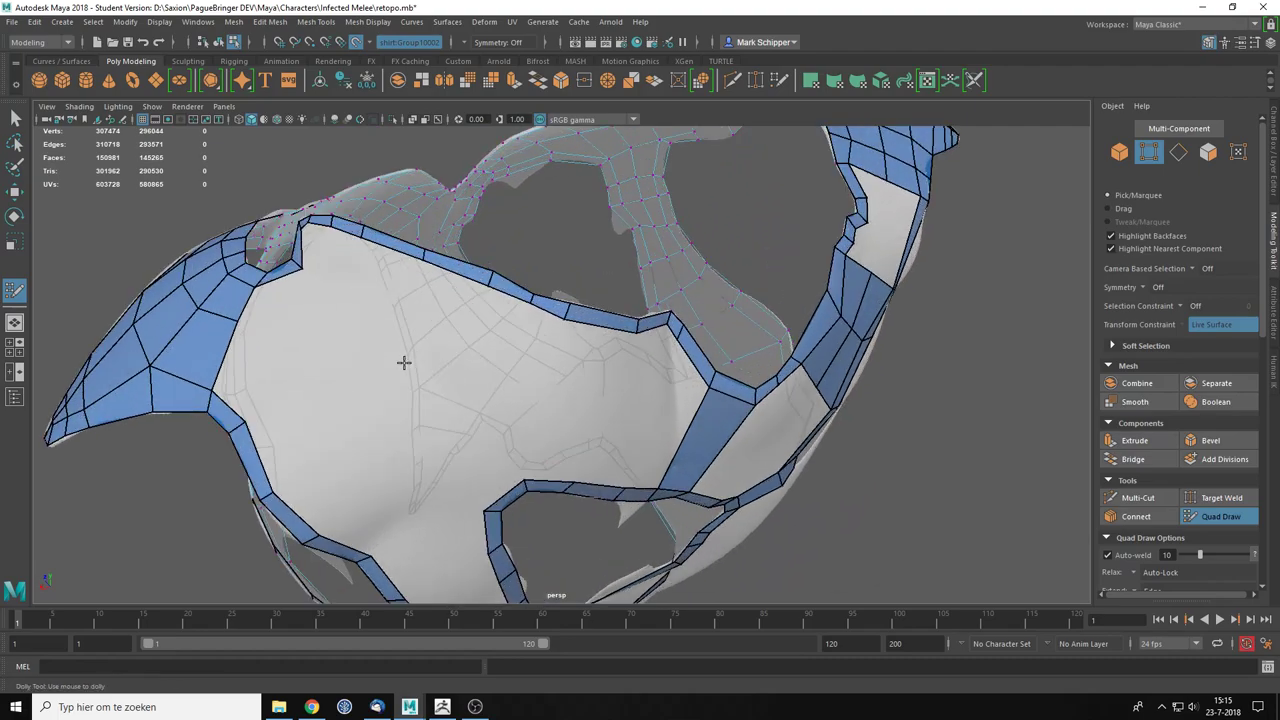
scroll(240, 303, down, 2)
alt+drag(715, 385, 628, 362)
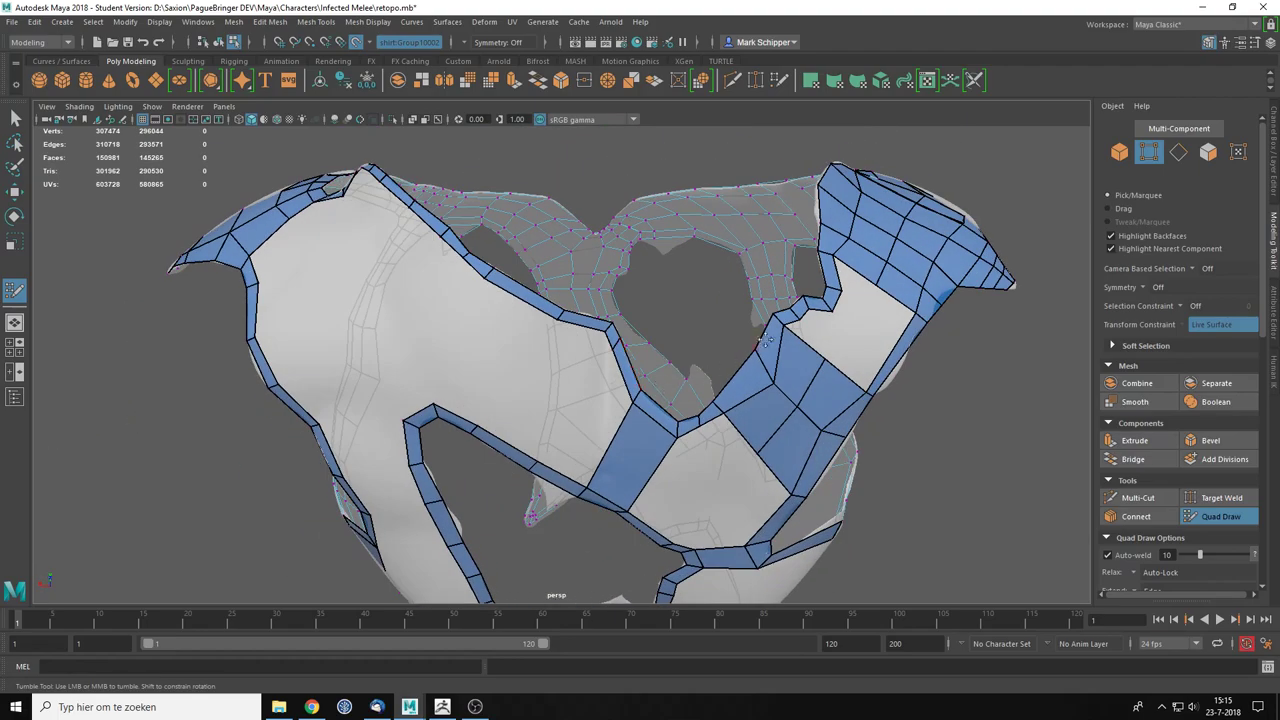
alt+drag(875, 343, 750, 314)
scroll(662, 326, up, 3)
alt+drag(660, 328, 764, 394)
alt+middle_drag(883, 411, 779, 341)
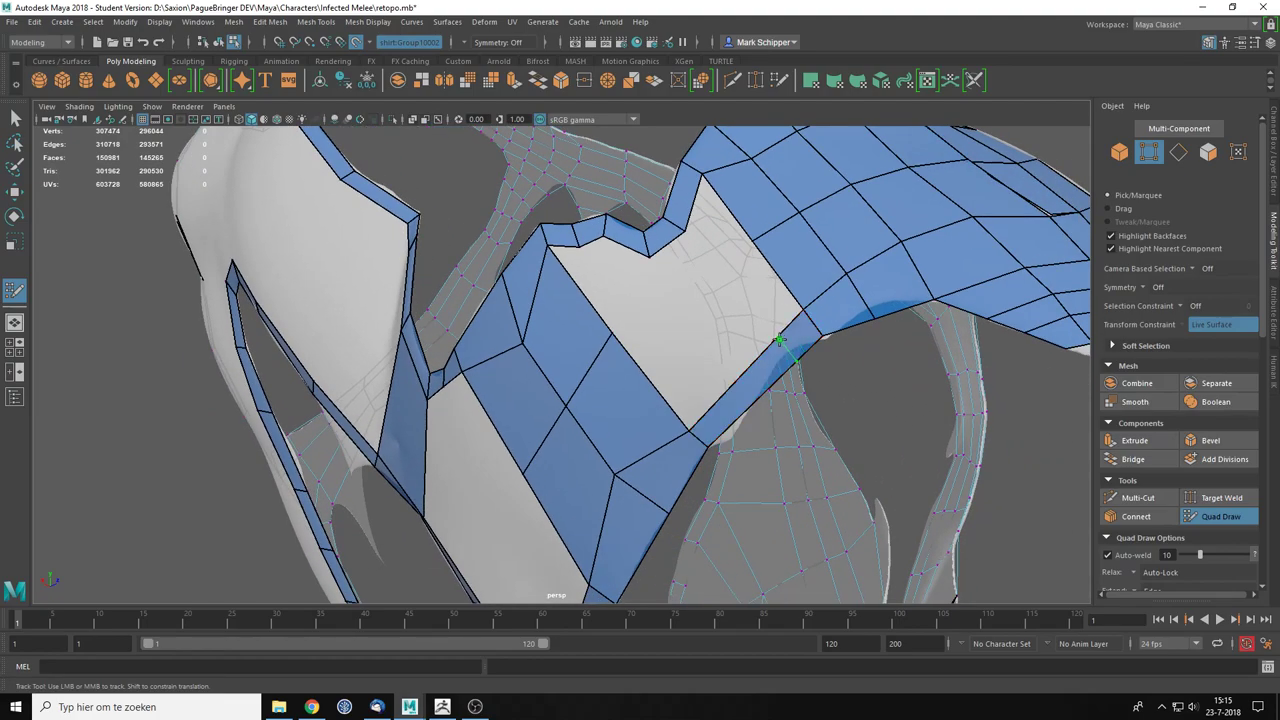
ctrl+click(777, 341)
ctrl+click(738, 385)
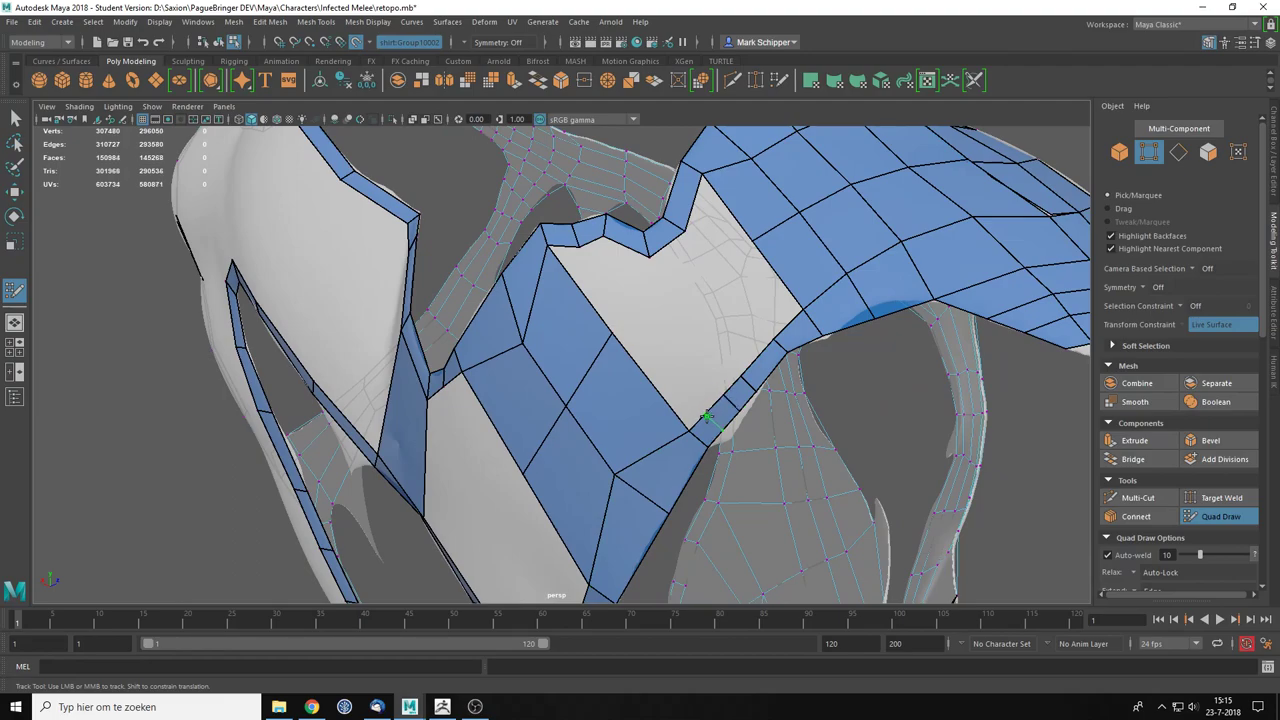
Step: Bridge the gap beside the shoulder patch with three long quads from the notched upper border to the lower strip
drag(680, 248, 757, 343)
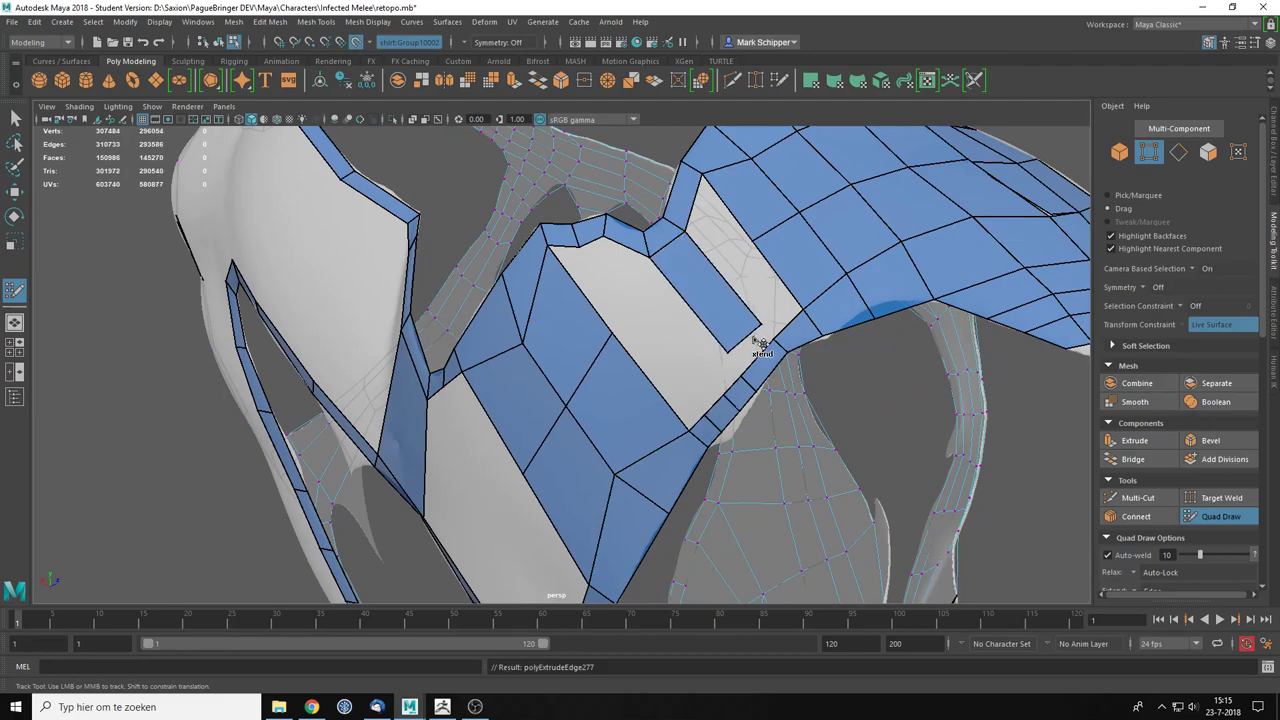
drag(622, 245, 736, 392)
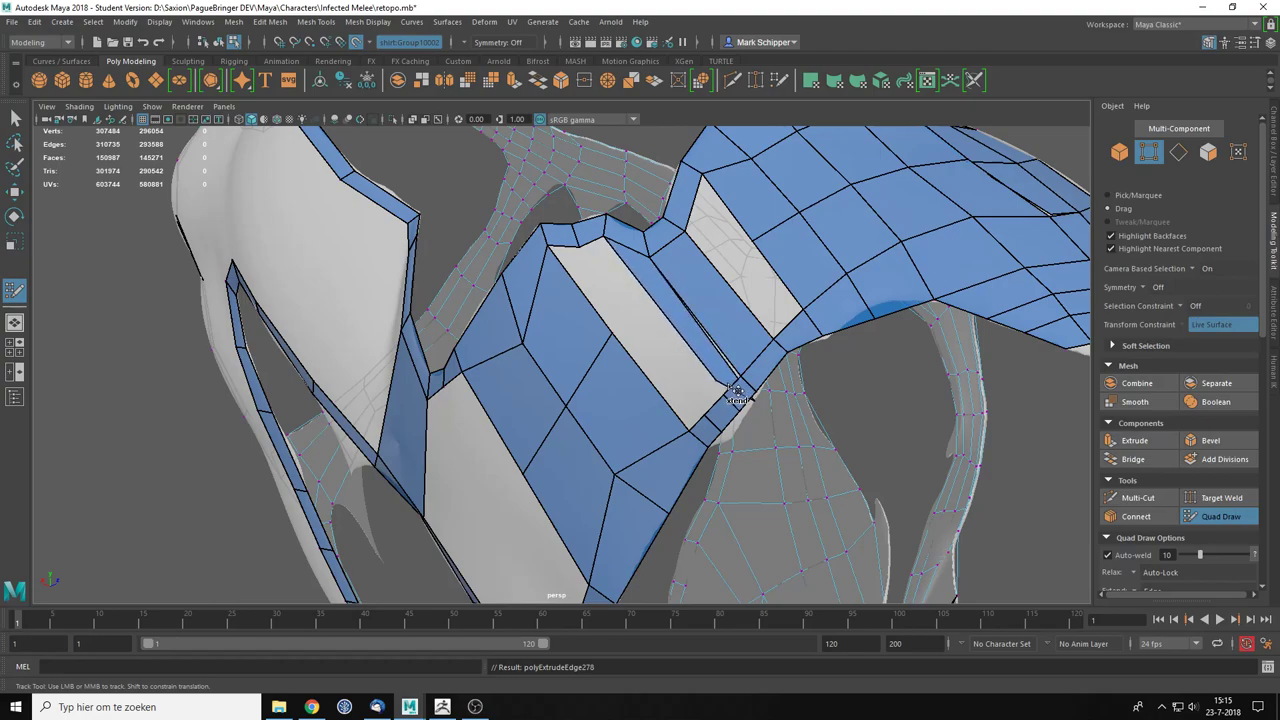
drag(593, 247, 716, 401)
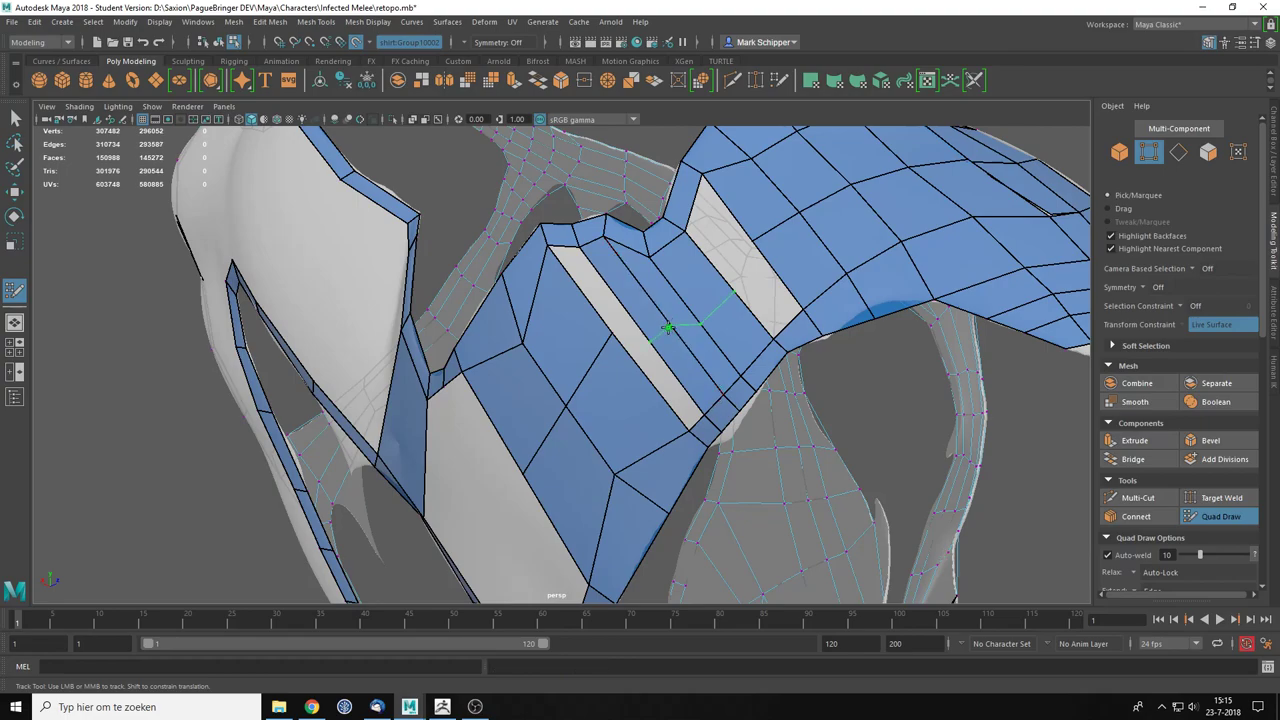
Step: Close the remaining slits beside the bridging quads, insert an edge loop across them, and even out the quads
mouse_move(700, 271)
mouse_down()
mouse_move(757, 251)
mouse_move(752, 228)
mouse_up()
drag(737, 218, 741, 298)
mouse_move(673, 377)
mouse_down()
mouse_move(600, 316)
mouse_move(619, 310)
mouse_move(563, 363)
mouse_move(592, 306)
mouse_move(718, 226)
mouse_move(600, 320)
mouse_move(645, 268)
mouse_move(680, 305)
mouse_move(790, 255)
mouse_move(710, 232)
mouse_up()
scroll(679, 315, down, 3)
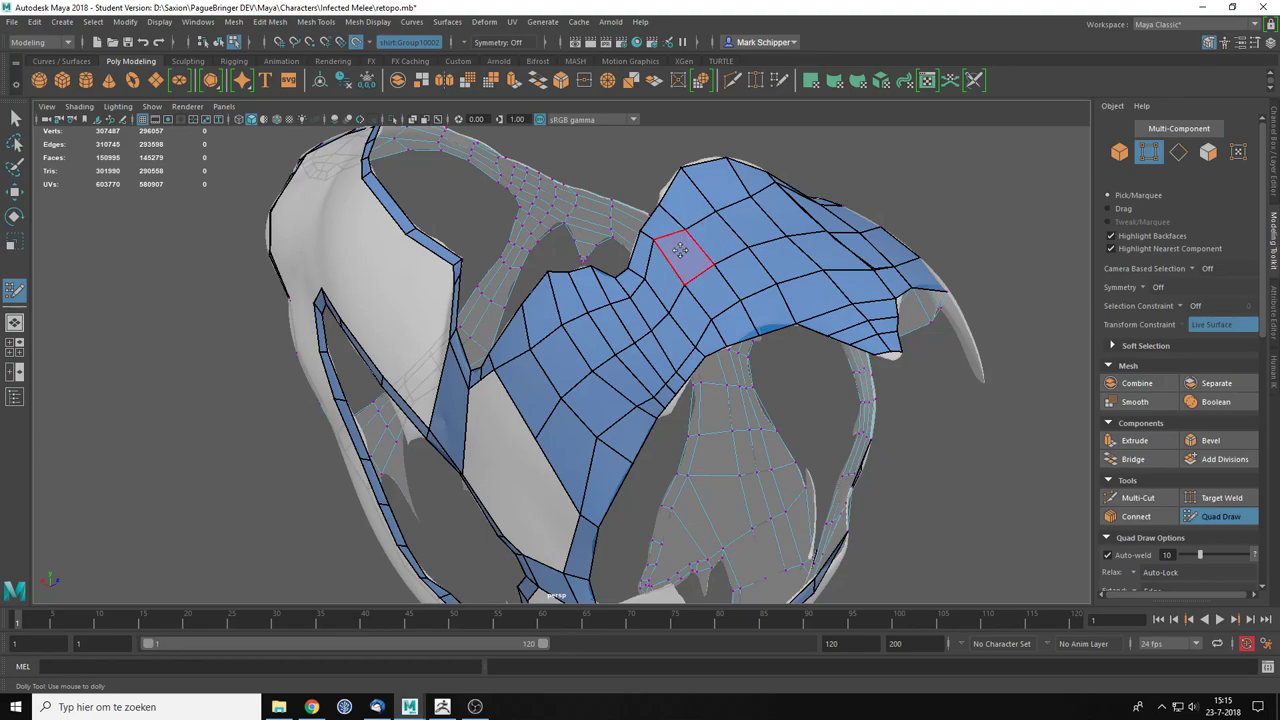
Step: Insert a Quad Draw edge loop across the wide diagonal band on the back, near its upper end
scroll(680, 250, down, 5)
mouse_move(676, 280)
alt+mouse_down()
mouse_move(745, 315)
mouse_move(755, 340)
mouse_move(722, 335)
mouse_move(730, 400)
alt+mouse_up()
scroll(755, 340, up, 3)
click(1136, 516)
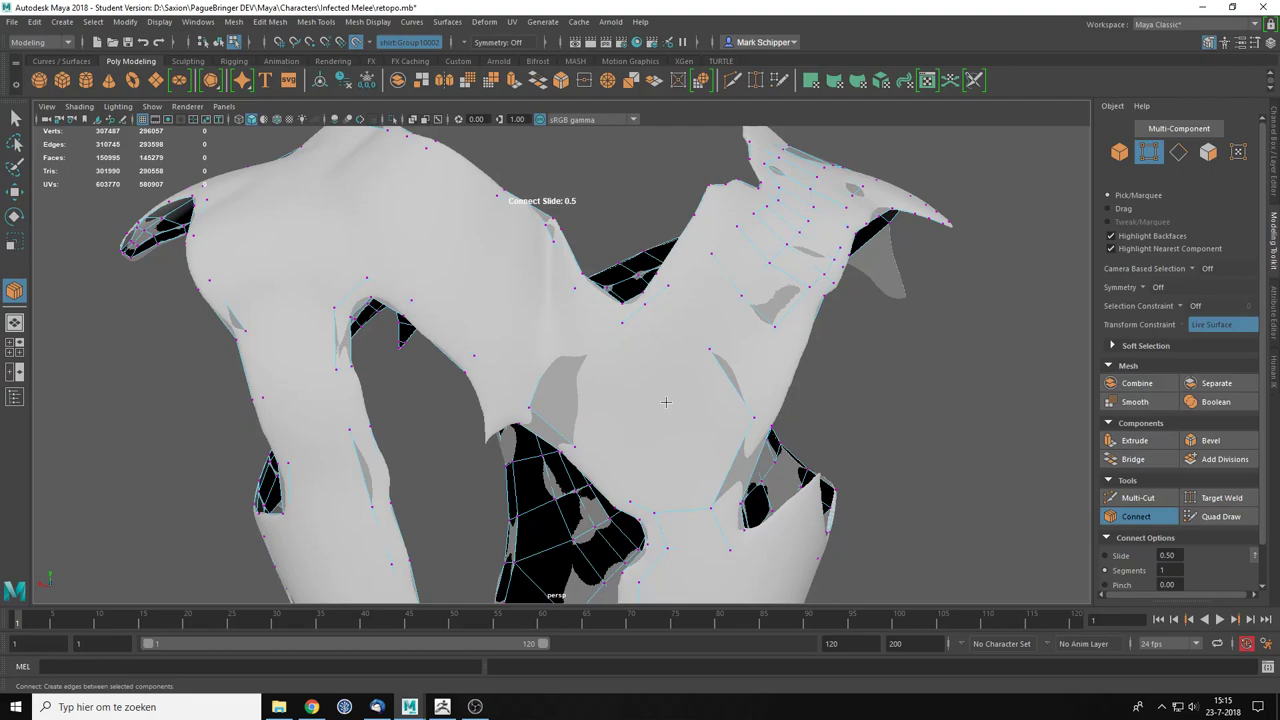
click(1218, 516)
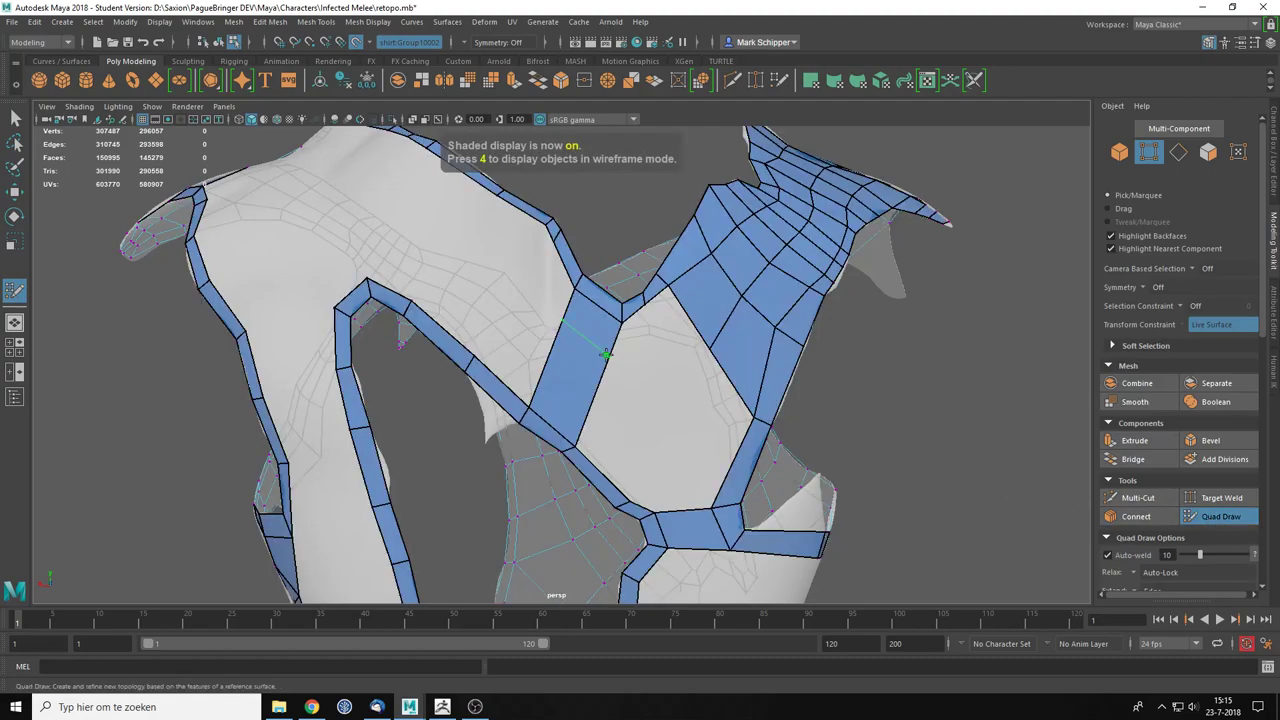
scroll(684, 365, up, 2)
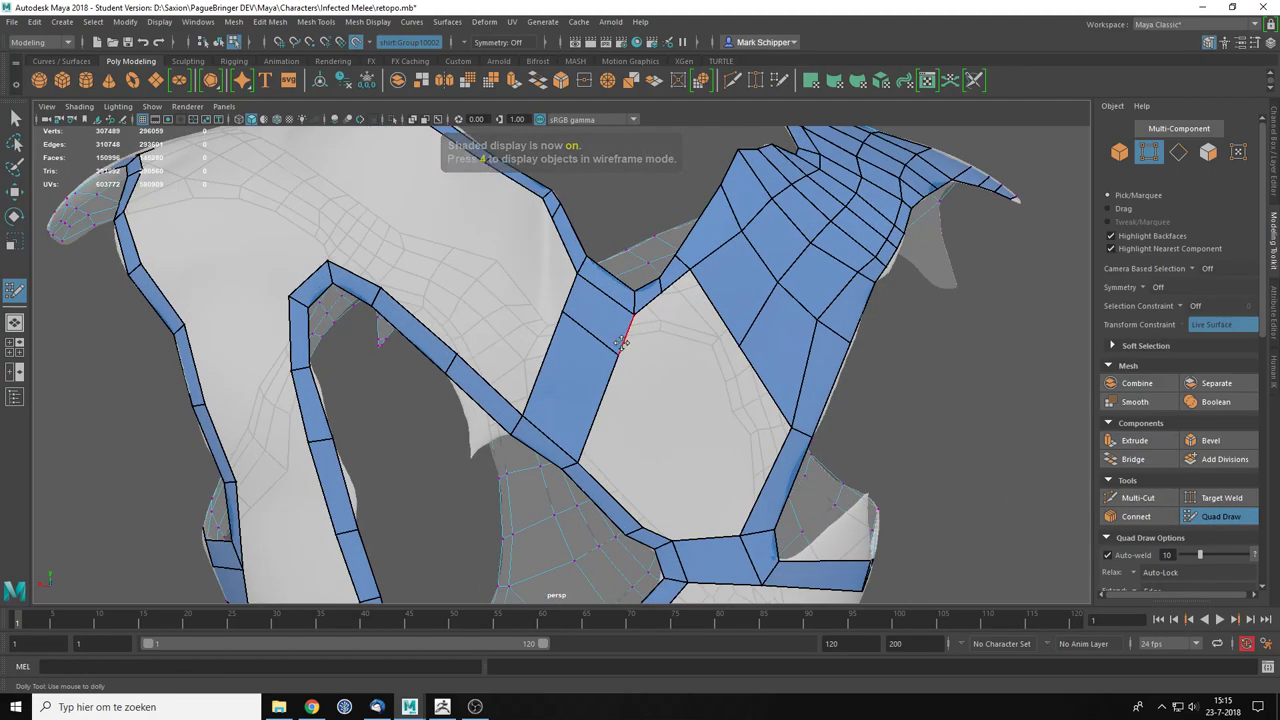
drag(634, 354, 718, 312)
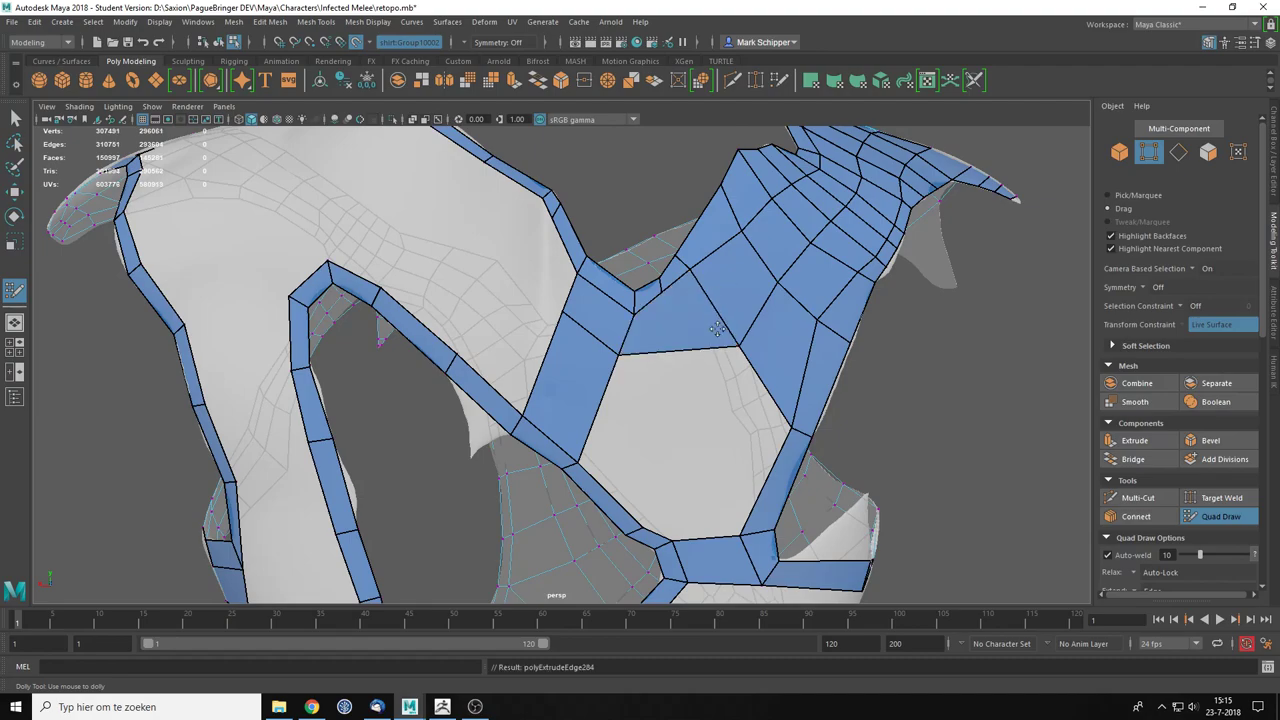
key(ctrl+z)
scroll(674, 403, down, 3)
alt+drag(671, 403, 608, 388)
scroll(608, 388, up, 3)
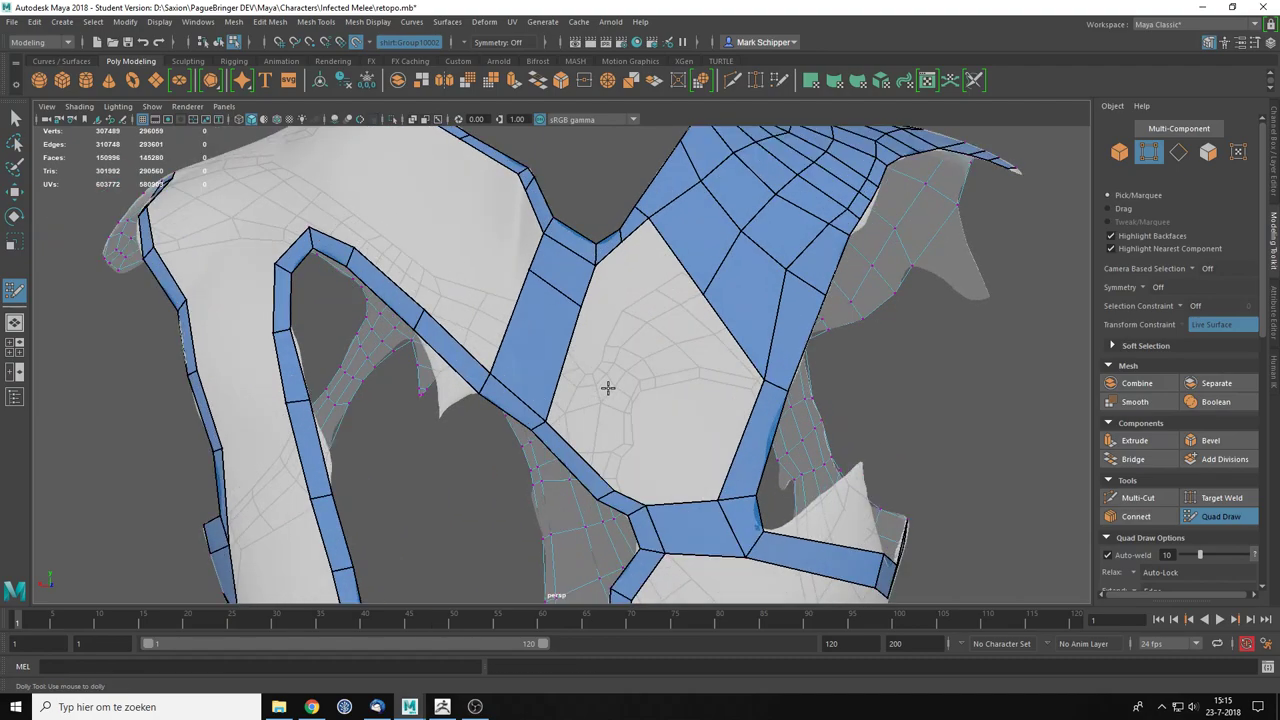
scroll(744, 437, down, 3)
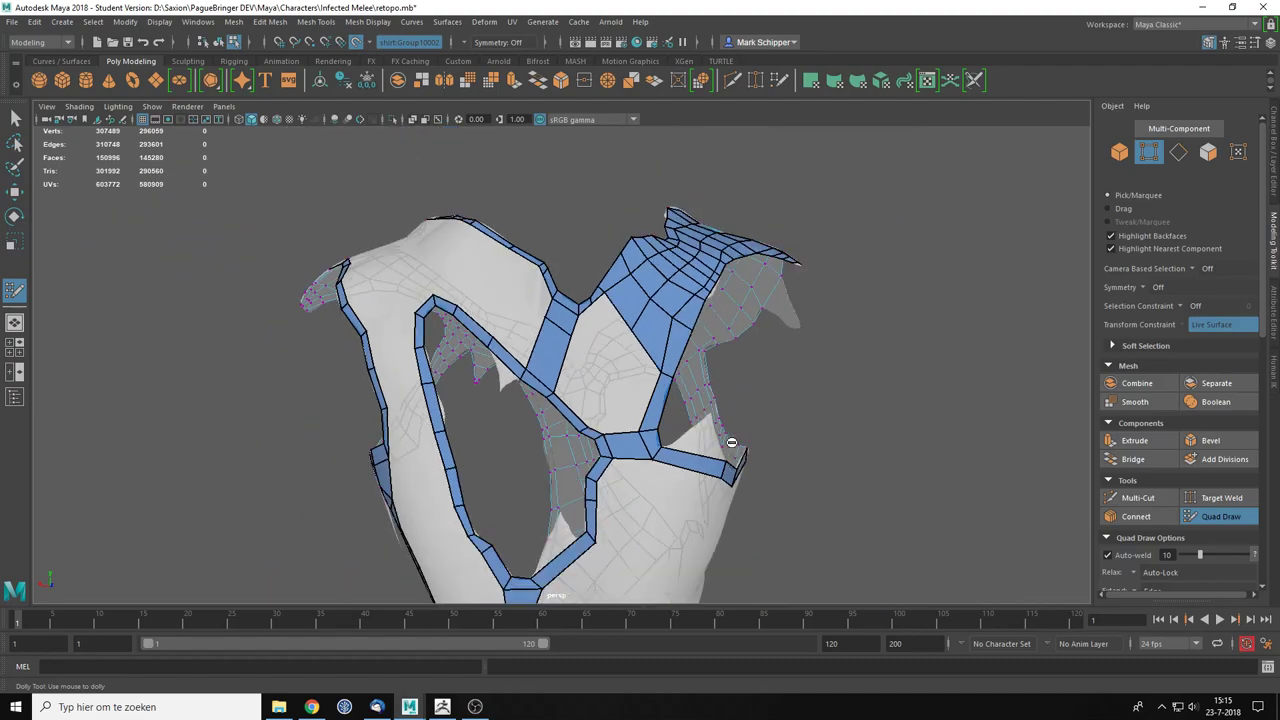
scroll(600, 370, up, 3)
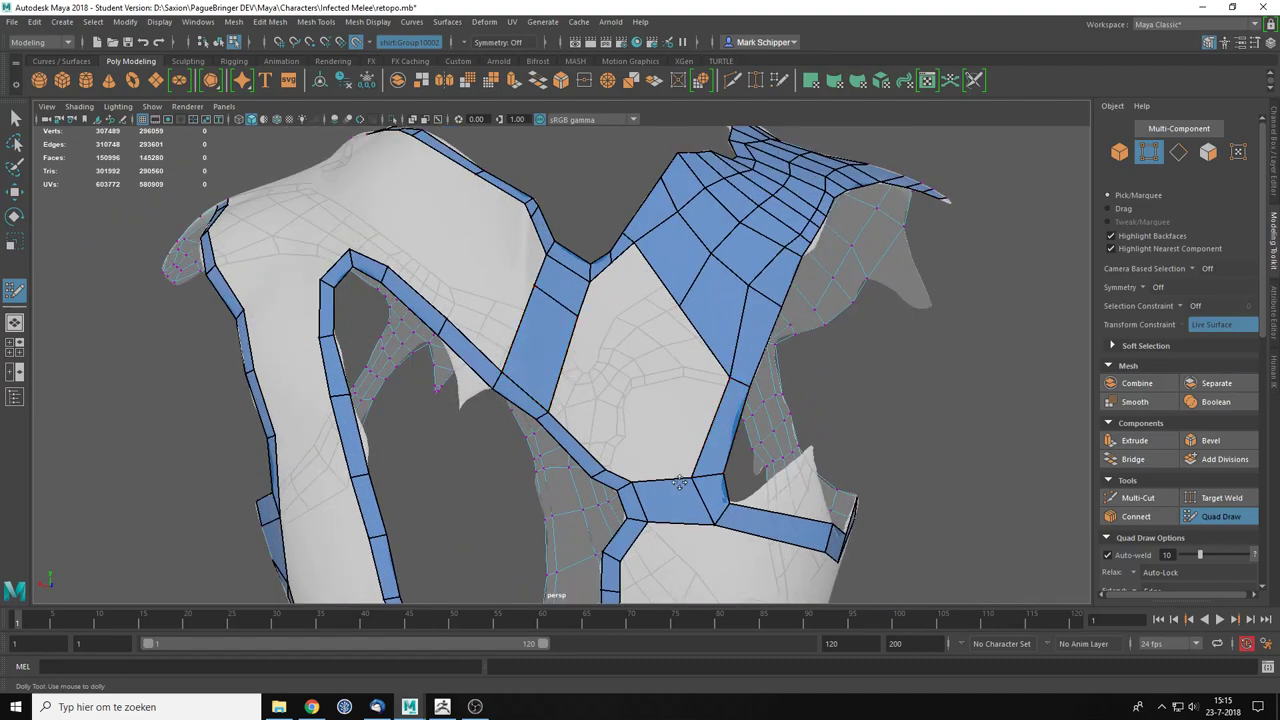
scroll(664, 463, down, 3)
alt+drag(631, 491, 628, 425)
scroll(630, 421, up, 3)
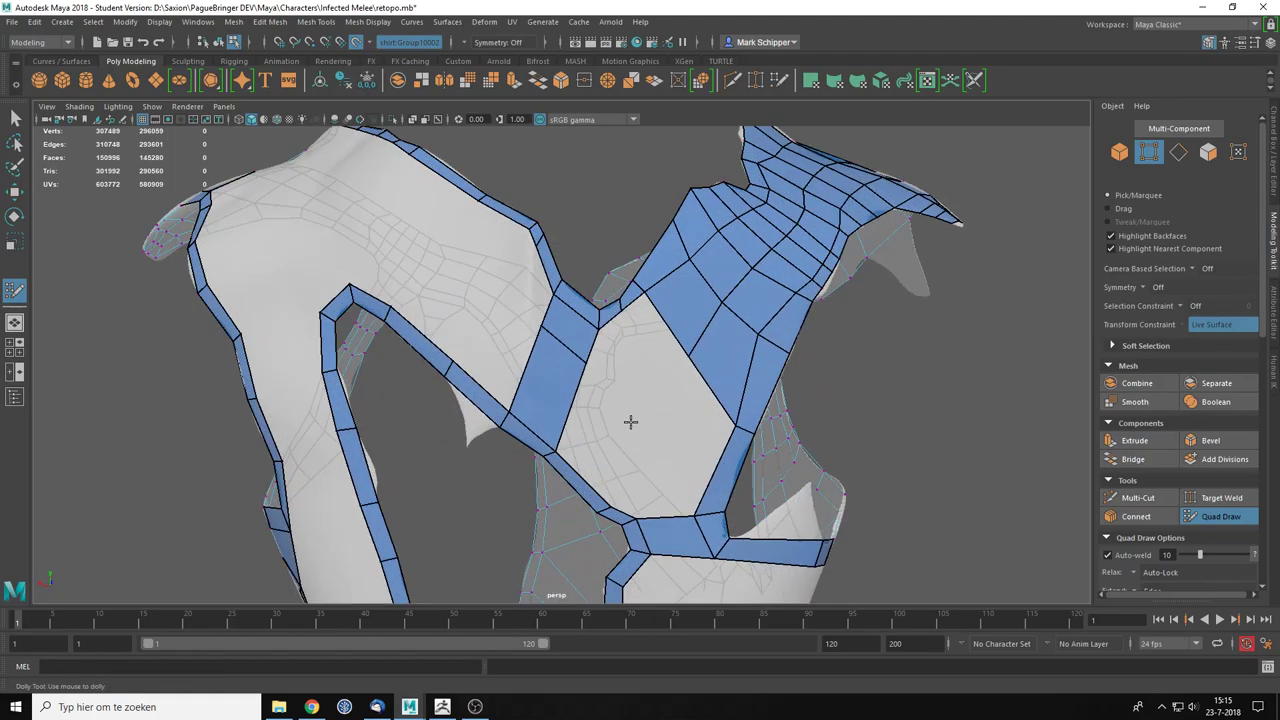
Step: Fill a quad from the diagonal band's upper segment to the shoulder patch, just below the neckline border
scroll(689, 342, up, 3)
ctrl+shift+click(699, 239)
key(Tab)
drag(635, 340, 811, 303)
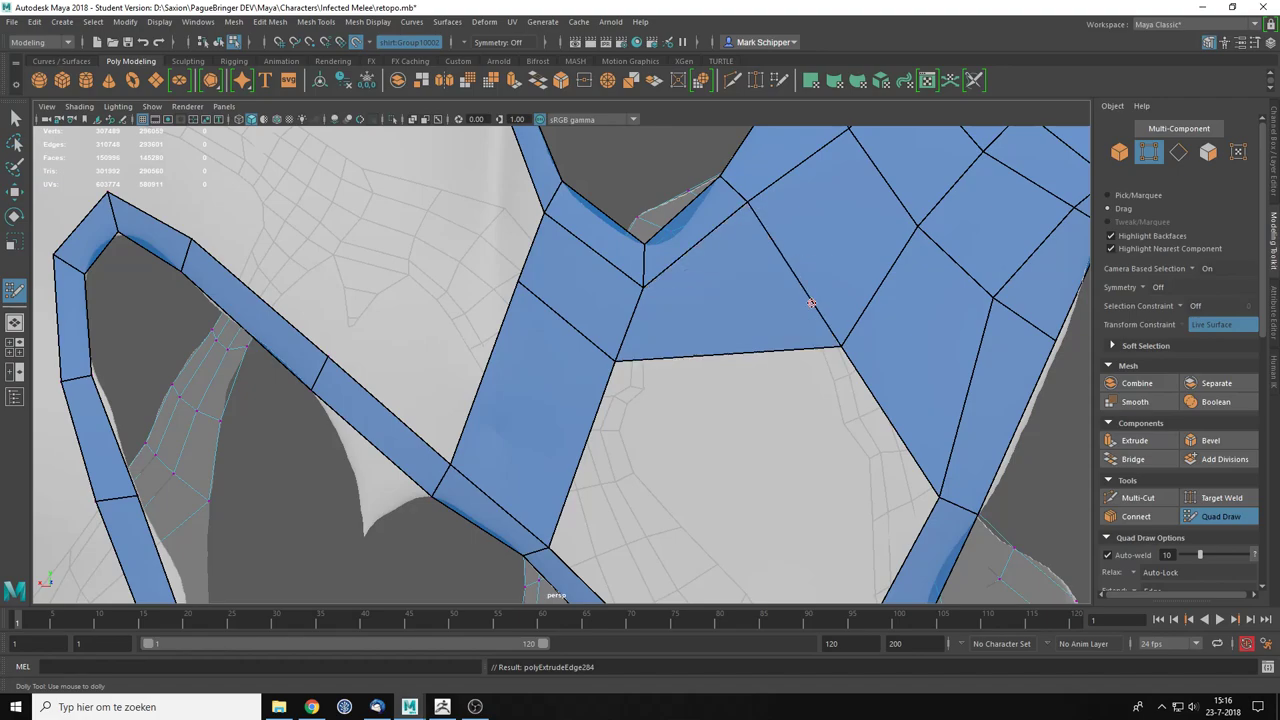
Step: Split the new quad below the neckline with an edge loop running from the border into the back opening
scroll(805, 308, down, 4)
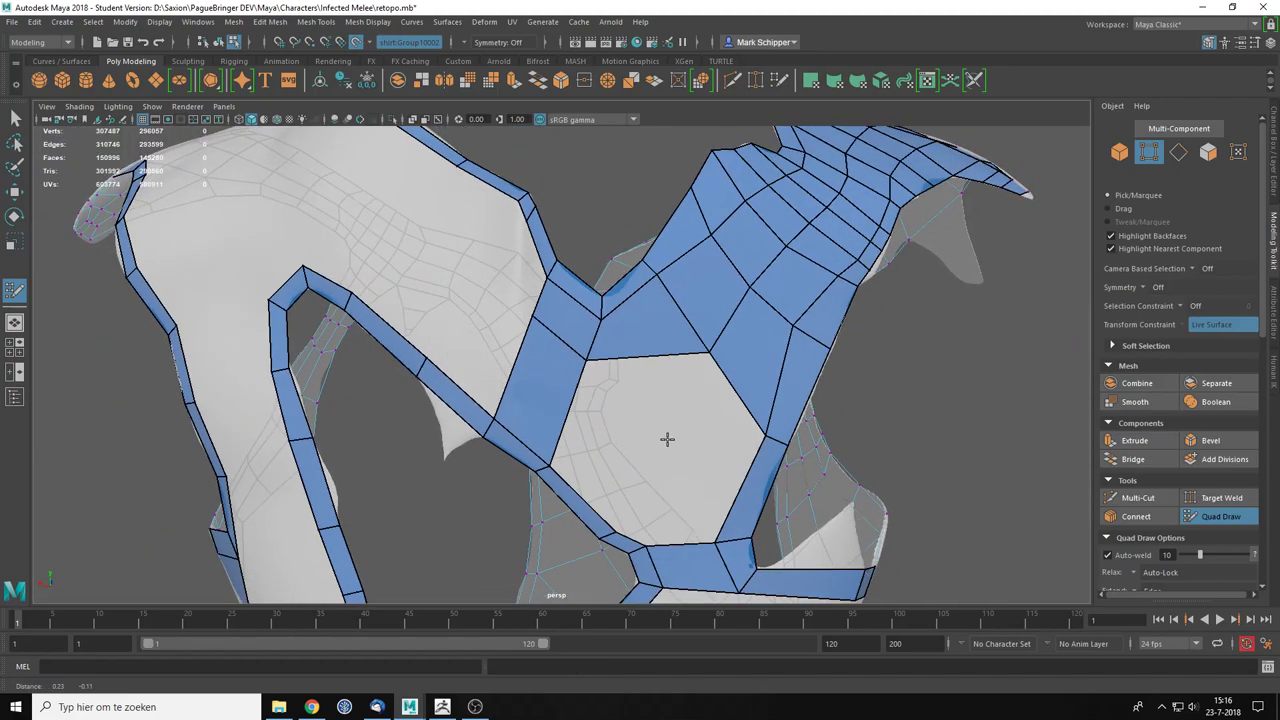
scroll(674, 446, up, 2)
alt+middle_drag(674, 446, 607, 358)
scroll(593, 305, down, 3)
scroll(592, 303, up, 3)
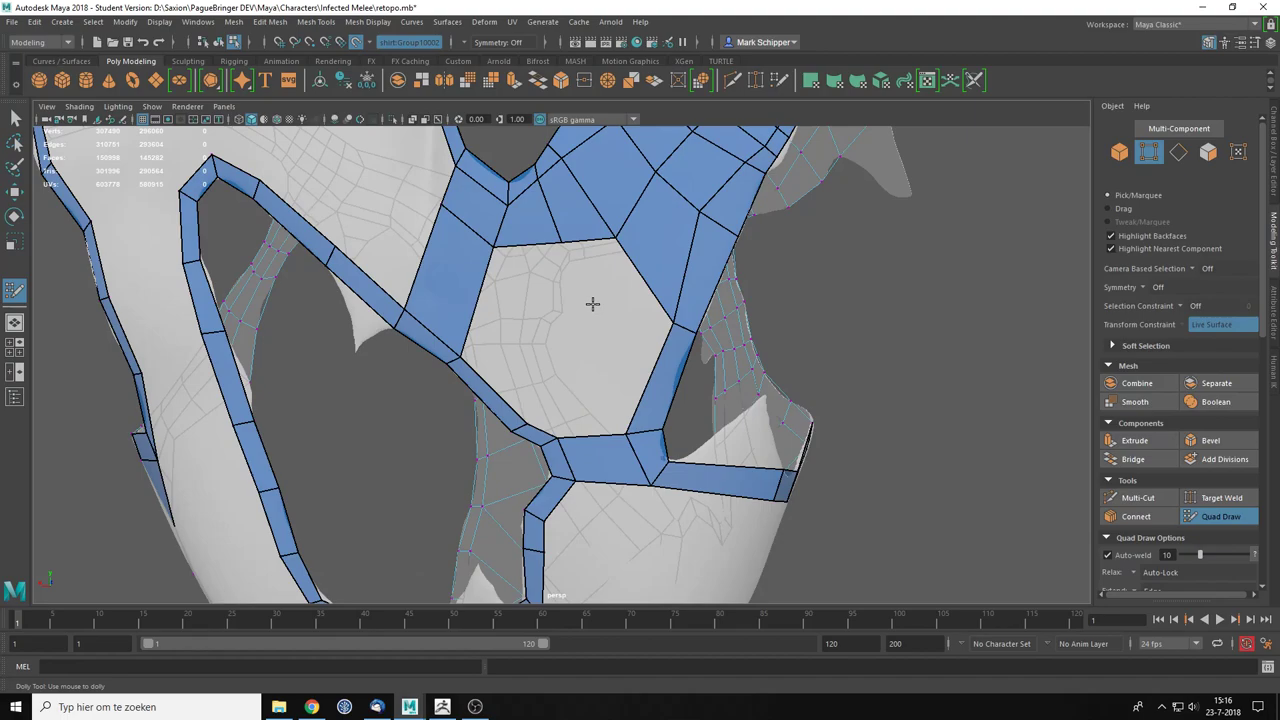
Step: Fill the large opening on the back with quads extended from the shoulder patch down to the lower border, closing the remaining gap
alt+middle_drag(565, 269, 589, 317)
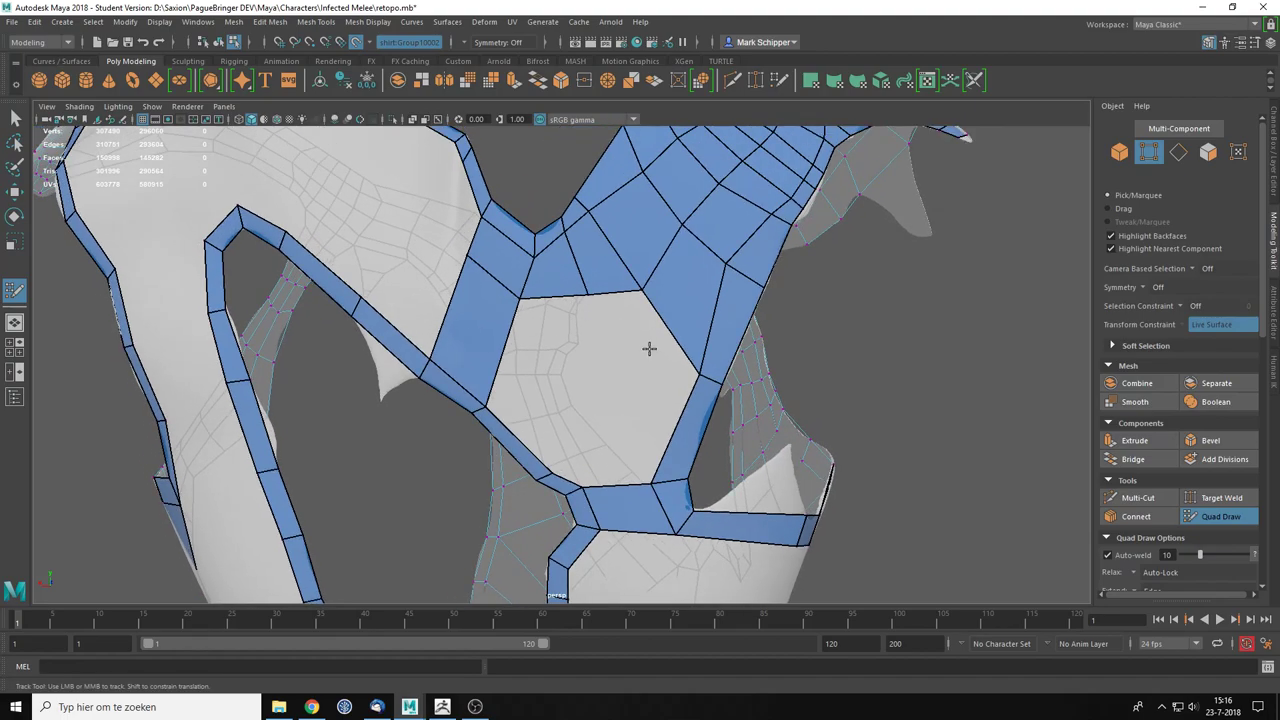
scroll(638, 338, up, 2)
scroll(652, 403, up, 1)
alt+middle_drag(651, 405, 615, 338)
scroll(615, 338, down, 2)
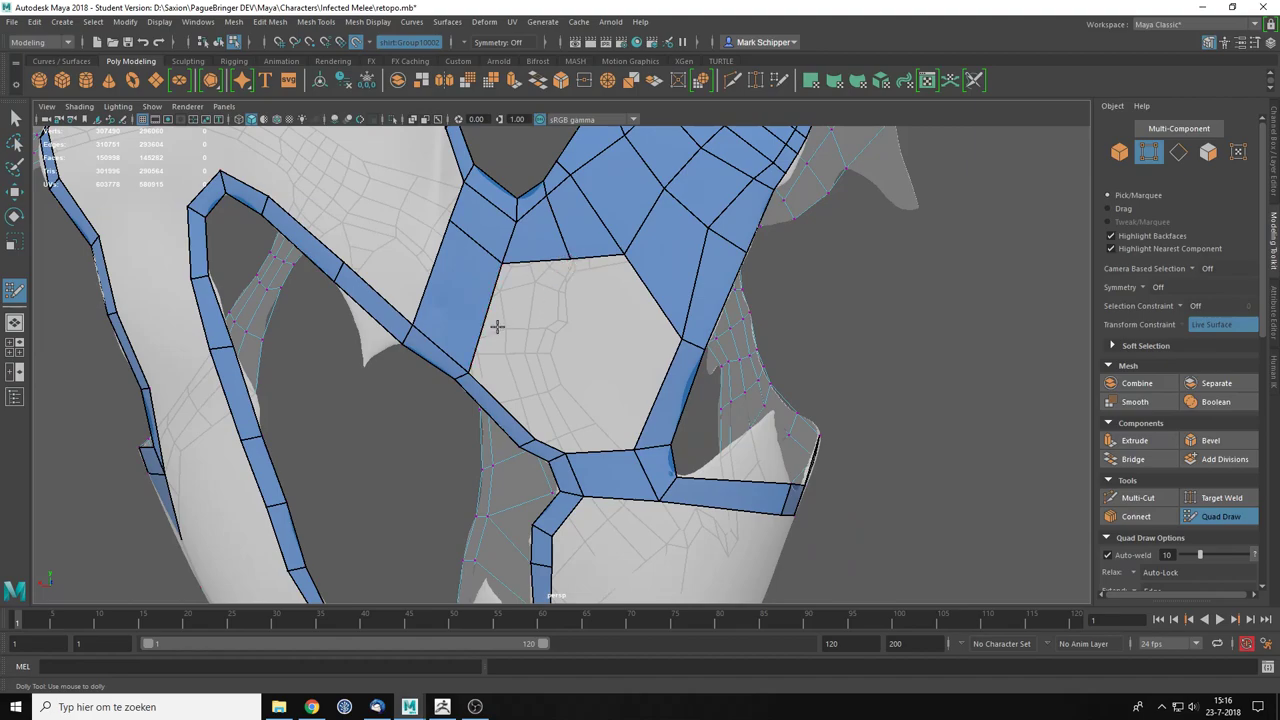
drag(500, 334, 667, 315)
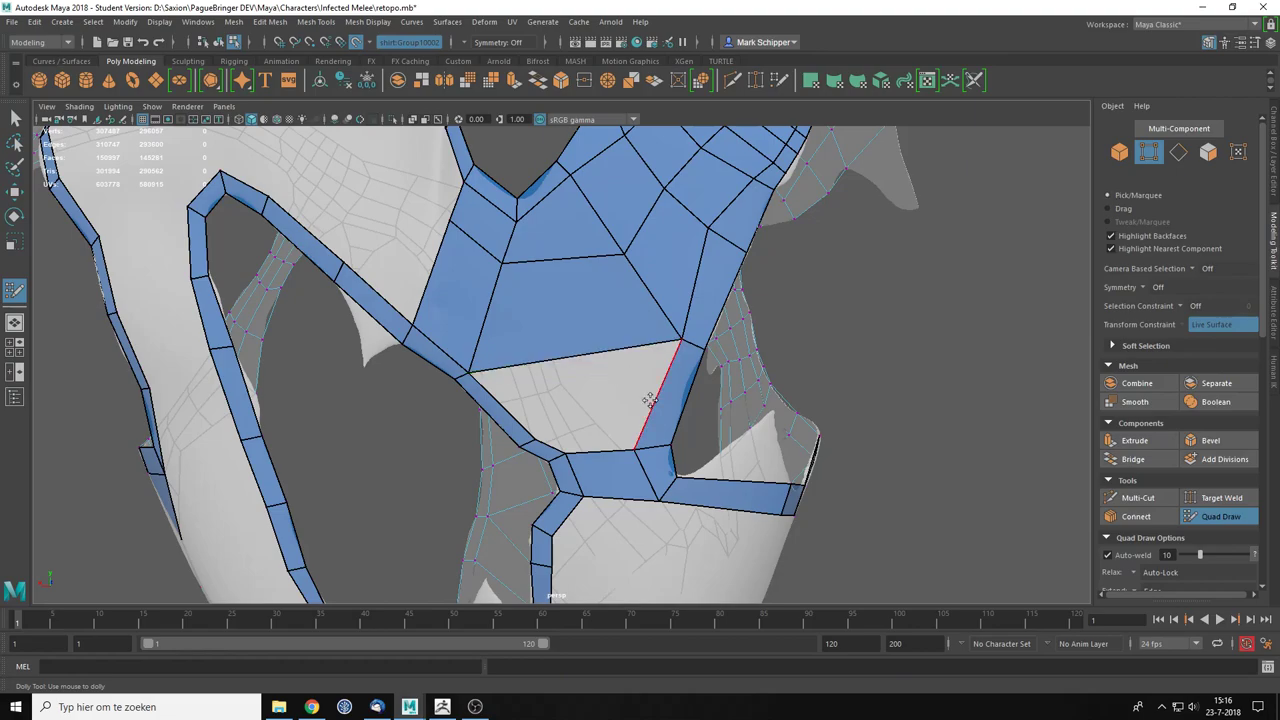
drag(537, 428, 662, 382)
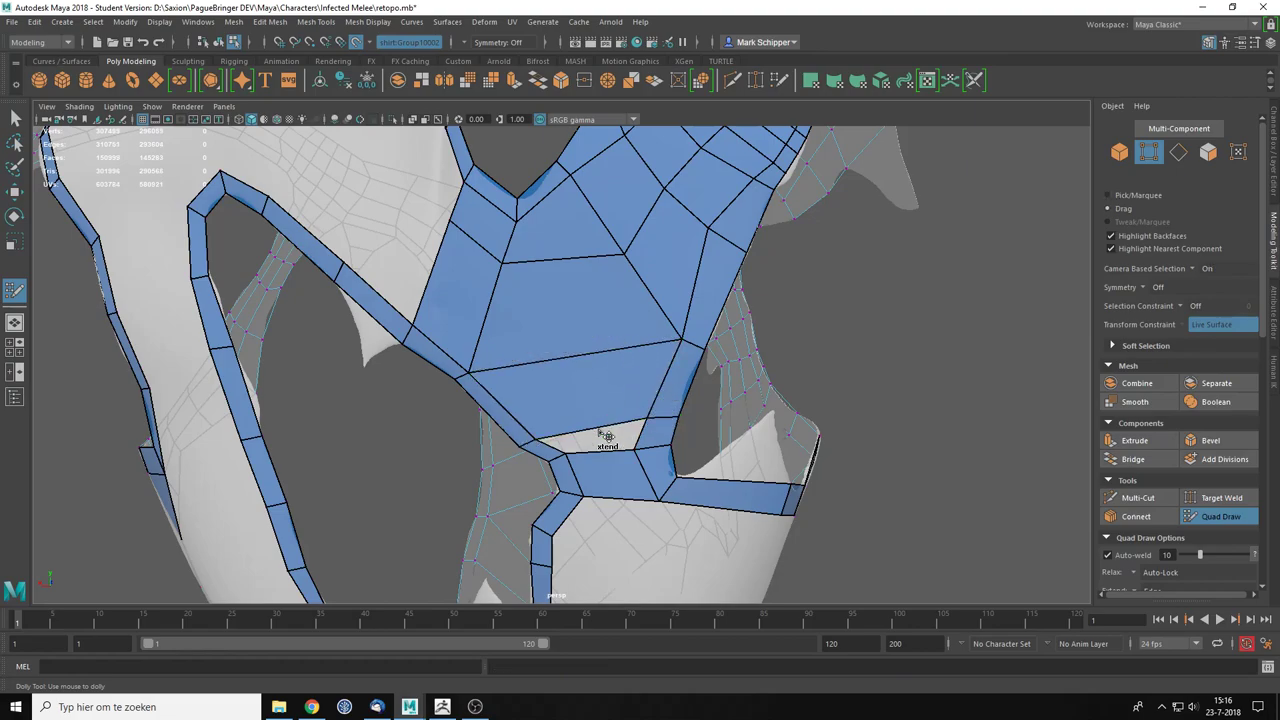
drag(605, 431, 604, 452)
Step: Insert an edge loop lengthwise through the newly filled back quads and relax the surrounding mesh into even spacing
ctrl+click(563, 252)
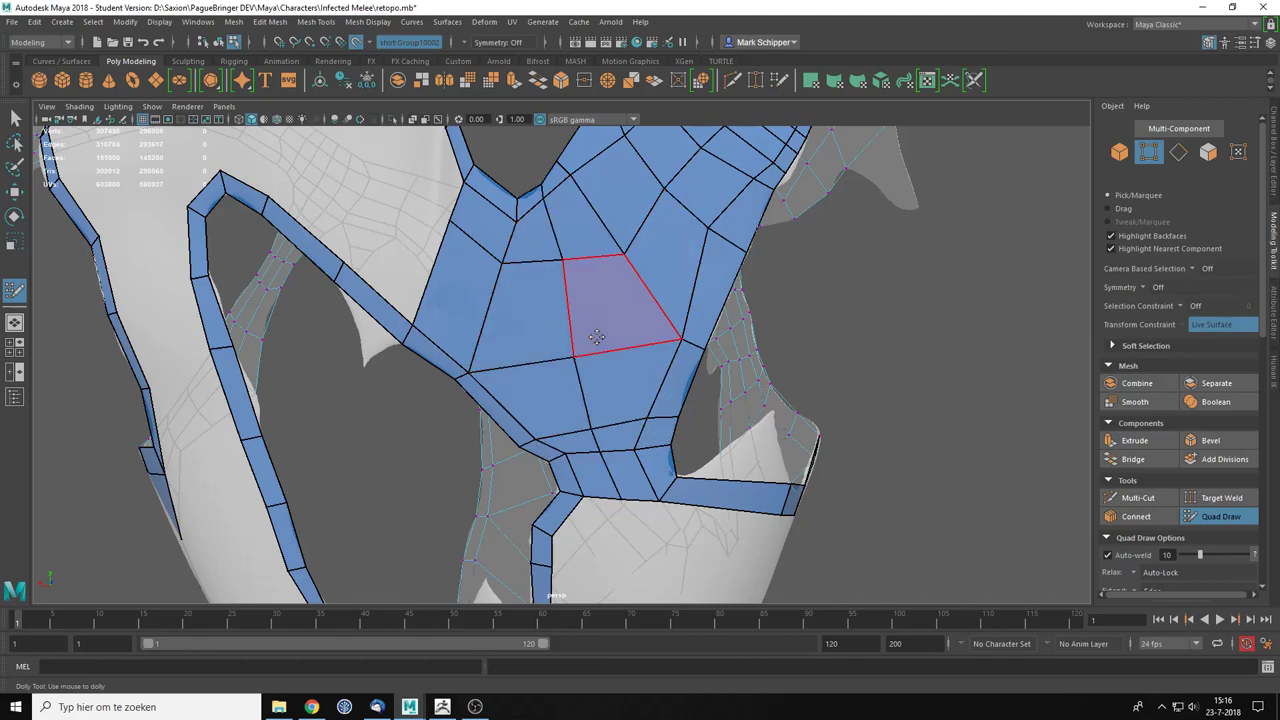
mouse_move(596, 338)
shift+mouse_down()
mouse_move(560, 356)
mouse_move(600, 320)
mouse_move(634, 337)
mouse_move(637, 290)
mouse_move(476, 284)
shift+mouse_up()
mouse_move(437, 330)
shift+mouse_down()
mouse_move(691, 229)
mouse_move(597, 211)
mouse_move(480, 226)
shift+mouse_up()
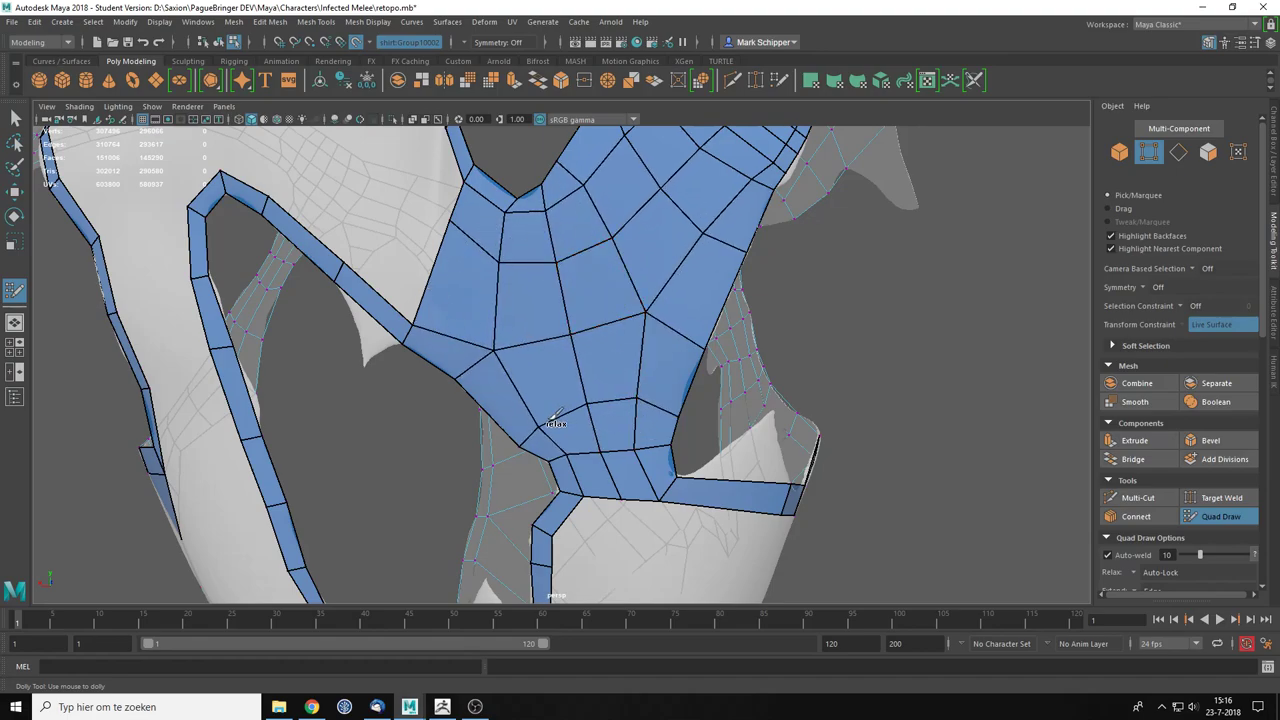
Step: Bridge the upper part of the neighbouring long vertical strip with three quads between its two side borders, starting at the torn opening's peak
scroll(587, 410, down, 5)
alt+drag(587, 410, 618, 414)
scroll(618, 412, up, 5)
alt+drag(538, 349, 600, 352)
alt+middle_drag(552, 438, 568, 417)
scroll(565, 405, up, 2)
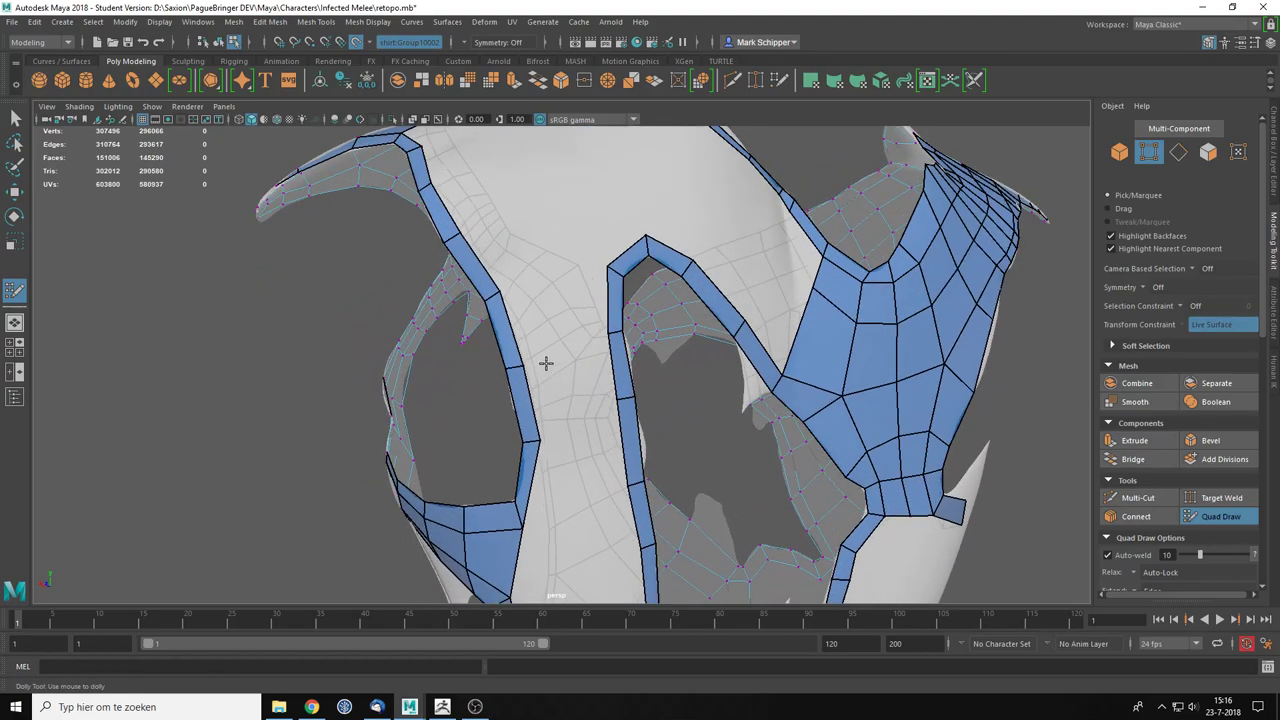
mouse_move(523, 343)
mouse_down()
mouse_move(609, 320)
mouse_move(608, 268)
mouse_up()
drag(618, 372, 529, 398)
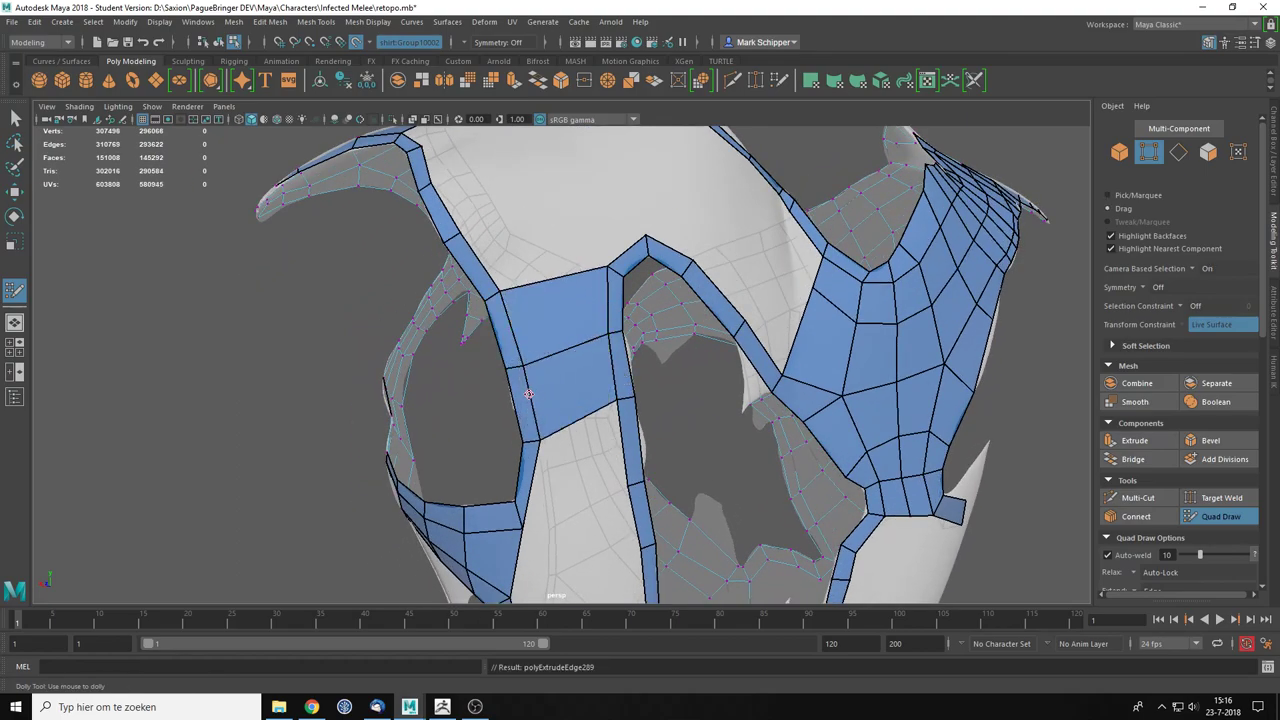
mouse_move(534, 486)
mouse_down()
mouse_move(622, 445)
mouse_move(632, 380)
mouse_move(596, 346)
mouse_up()
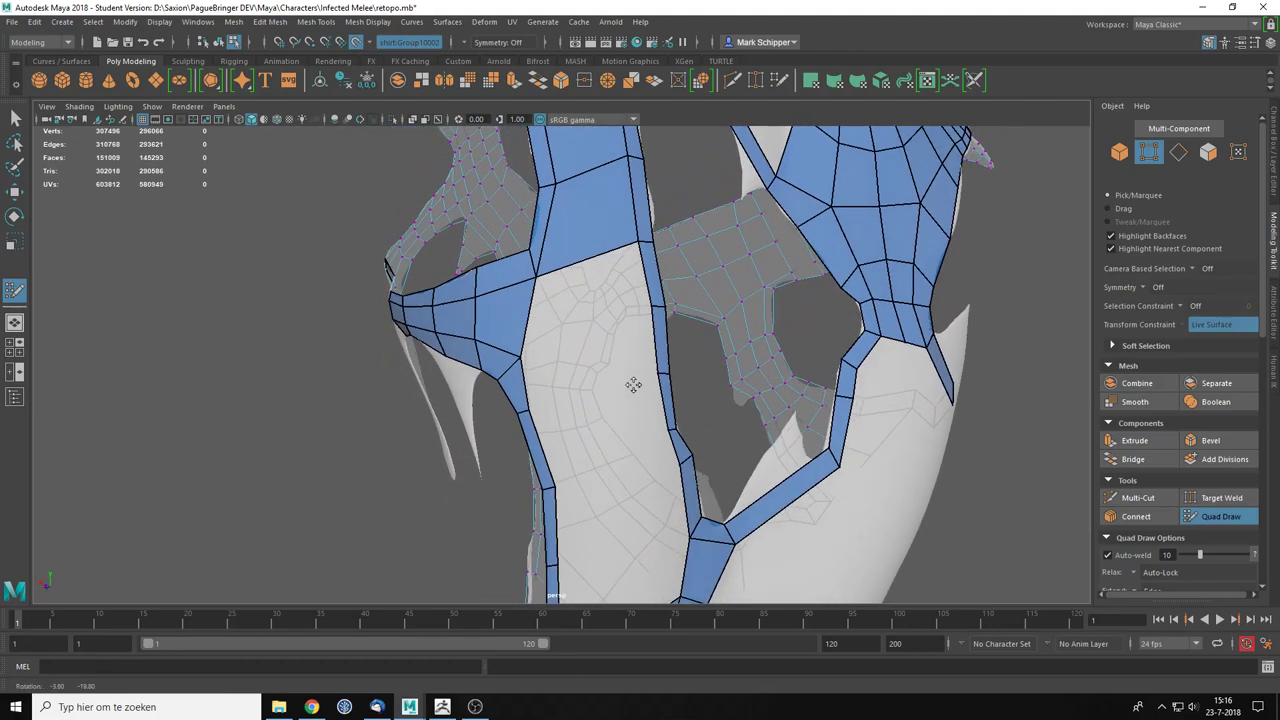
Step: Delete the extra cross edge on the strip's inner border and continue filling quads between both borders down to the lower junction
ctrl+shift+click(657, 312)
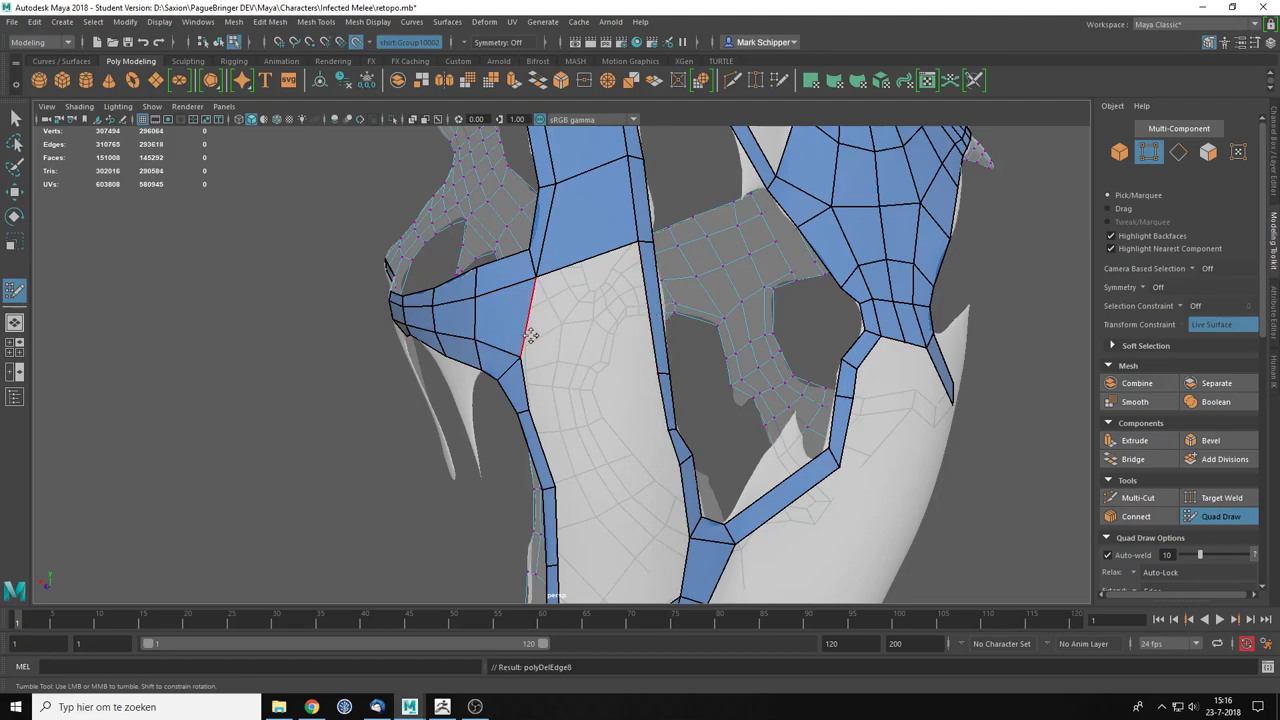
drag(533, 336, 648, 322)
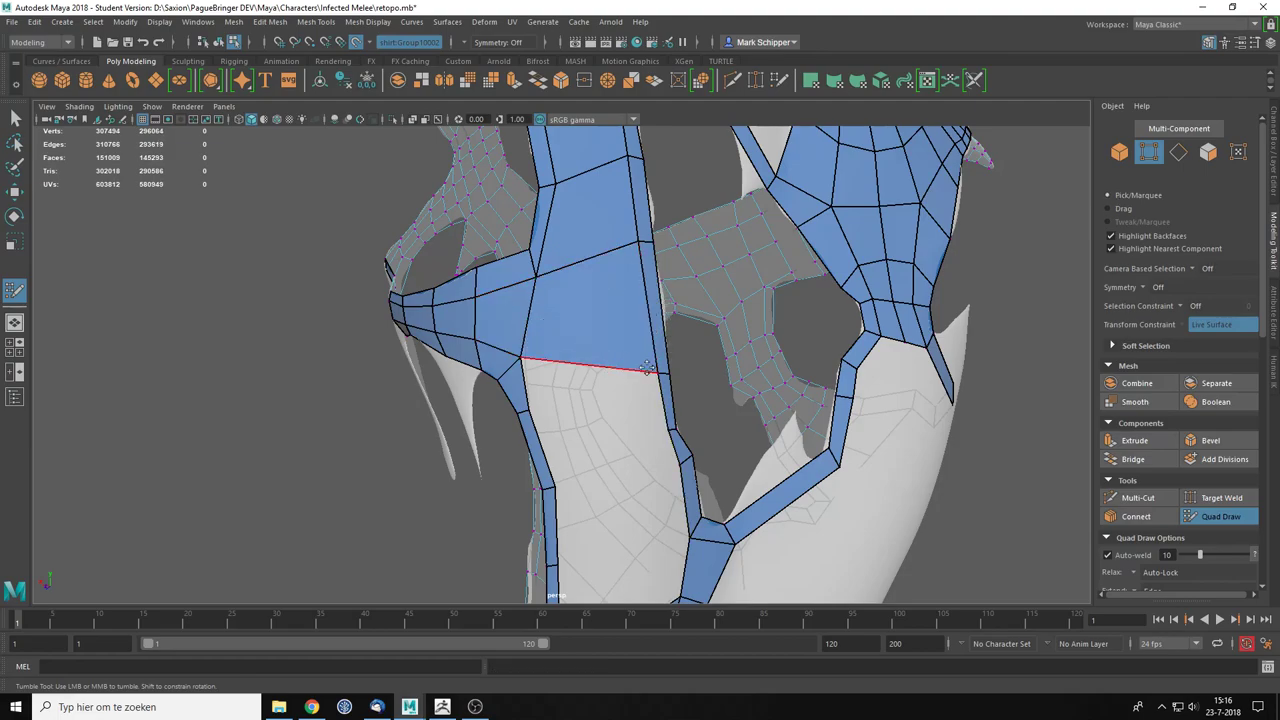
drag(561, 403, 667, 407)
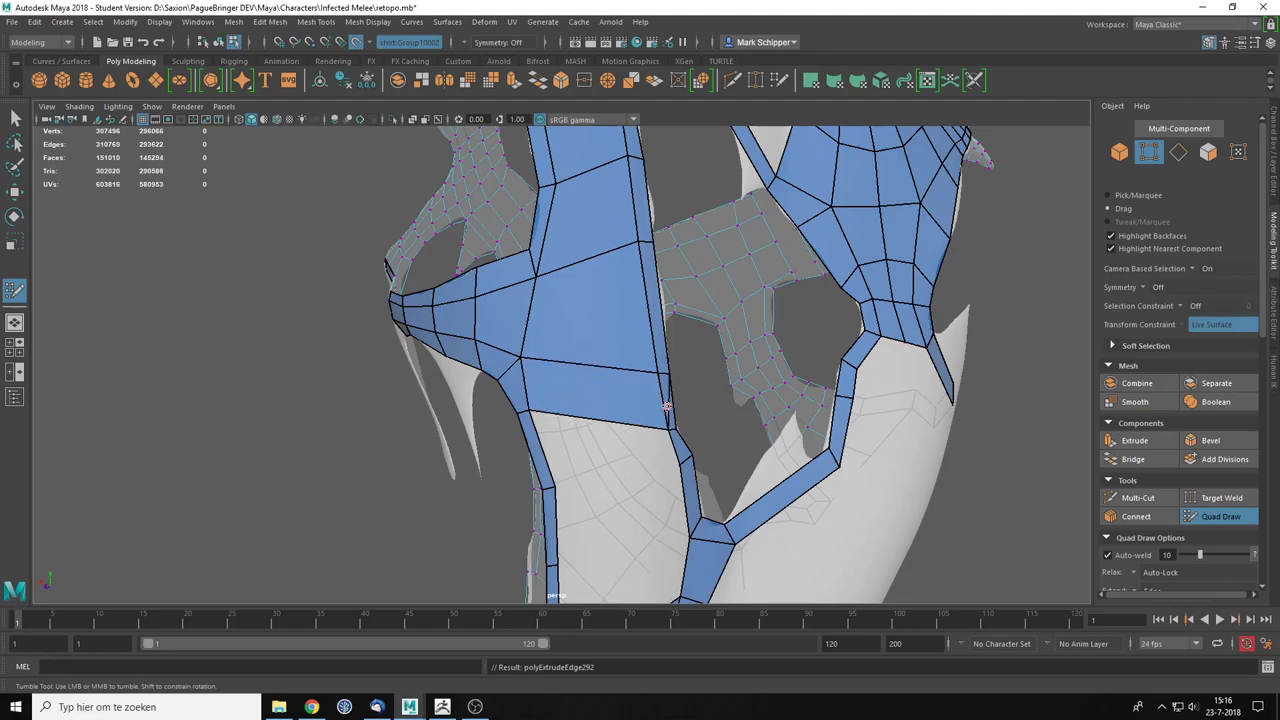
mouse_move(663, 406)
alt+middle_down()
mouse_move(620, 380)
mouse_move(537, 363)
alt+middle_up()
drag(537, 363, 657, 369)
drag(671, 420, 534, 431)
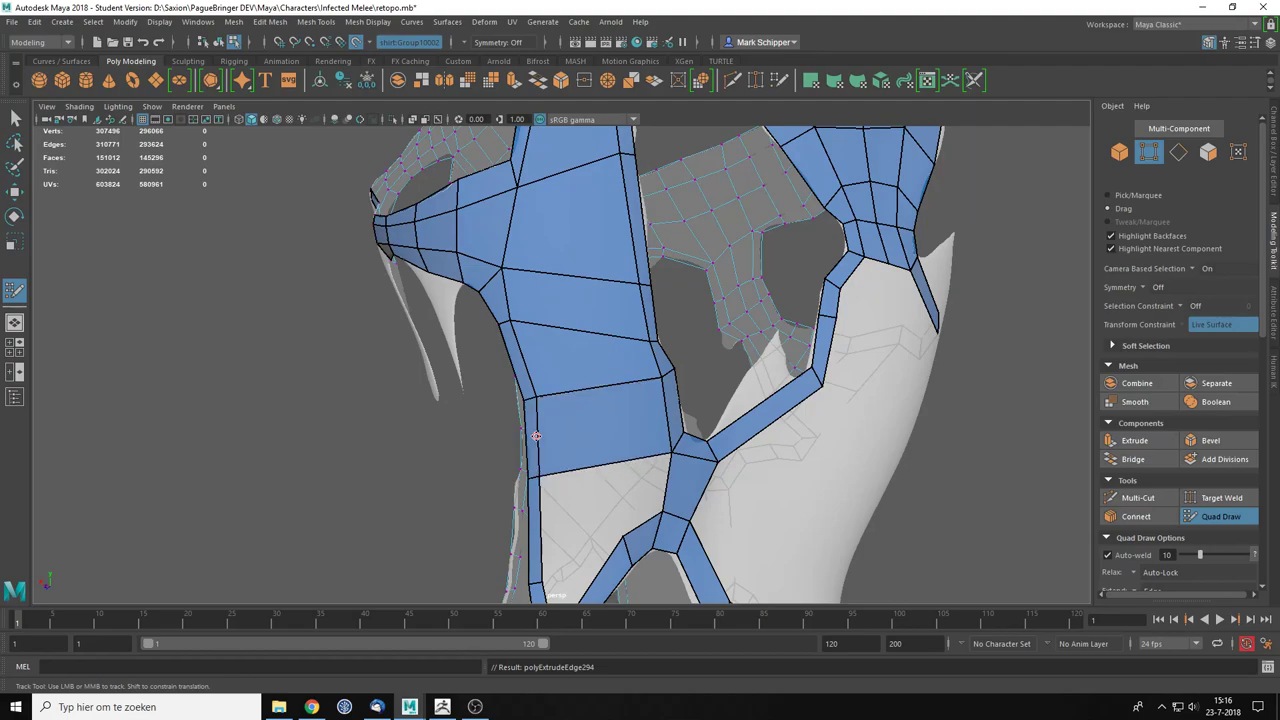
Step: Insert an edge loop lengthwise down the middle of the filled vertical strip
alt+drag(602, 459, 481, 442)
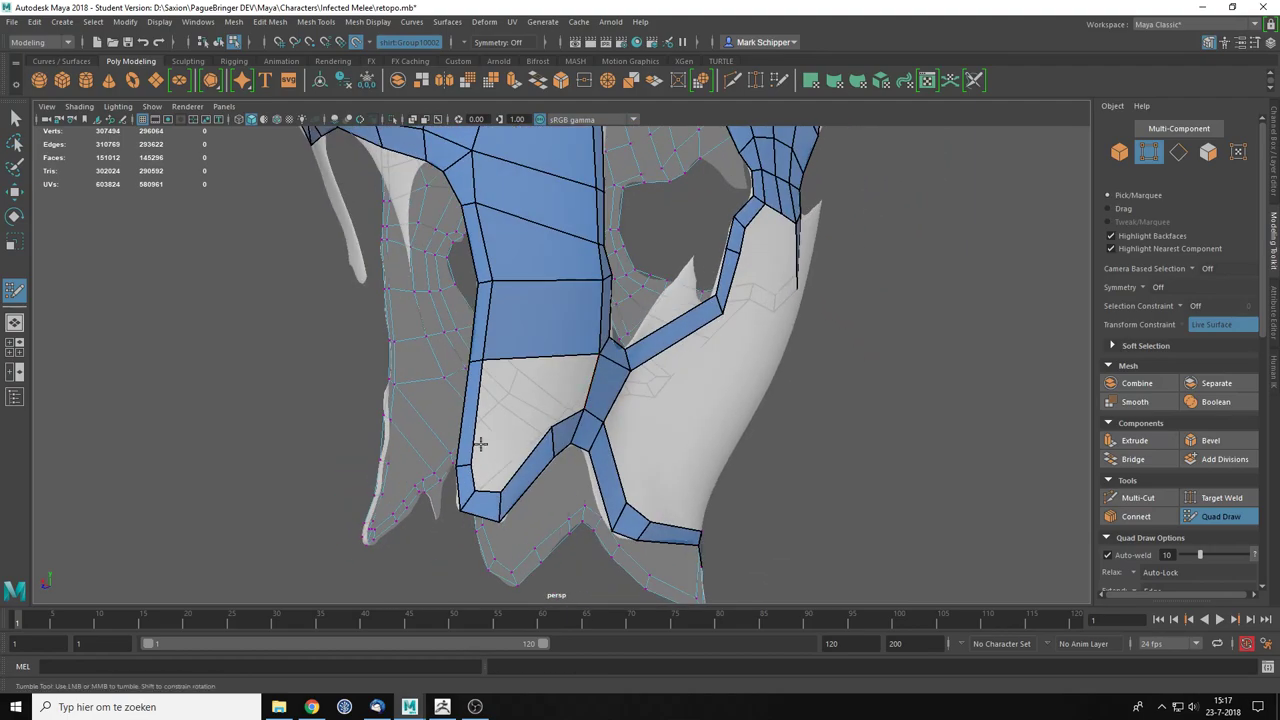
alt+right_drag(468, 424, 562, 432)
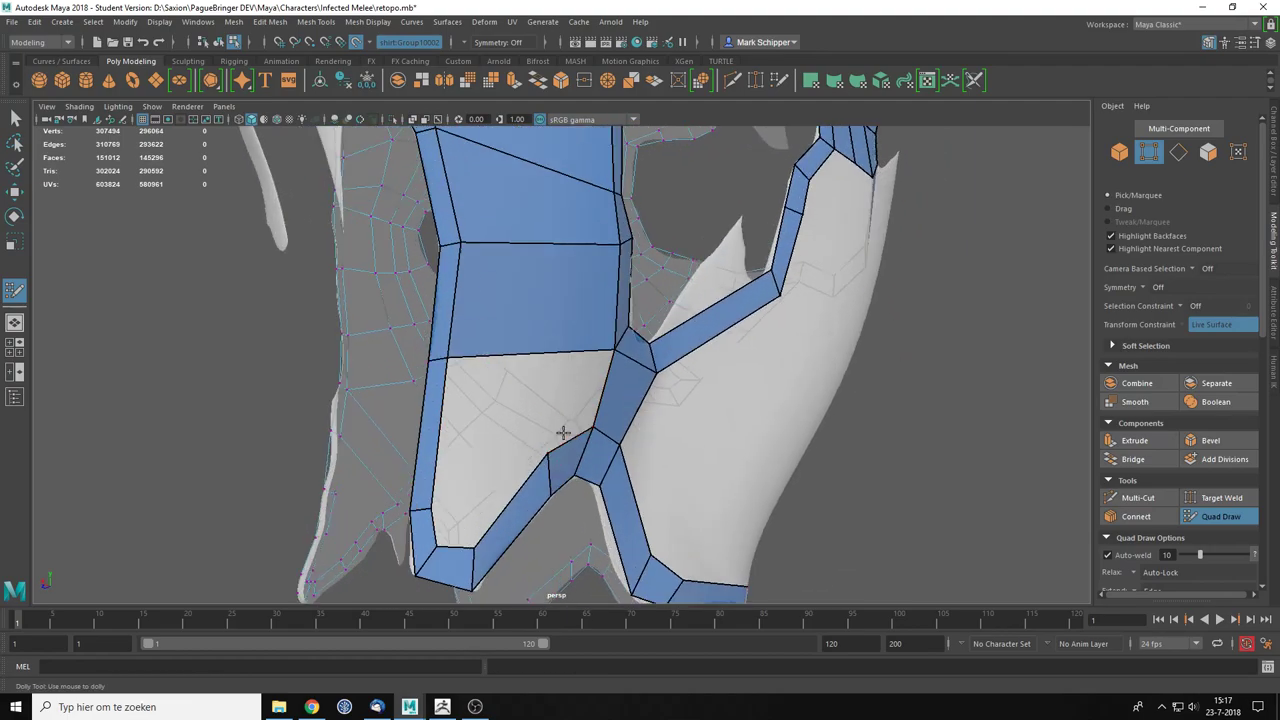
ctrl+click(546, 353)
Step: Try to fill a quad from the strip's inner lower edge to the border above the hem notch, and preview the mesh smoothed
mouse_move(591, 361)
mouse_down()
mouse_move(579, 446)
mouse_move(529, 450)
mouse_up()
key(ctrl+z)
alt+drag(586, 392, 509, 426)
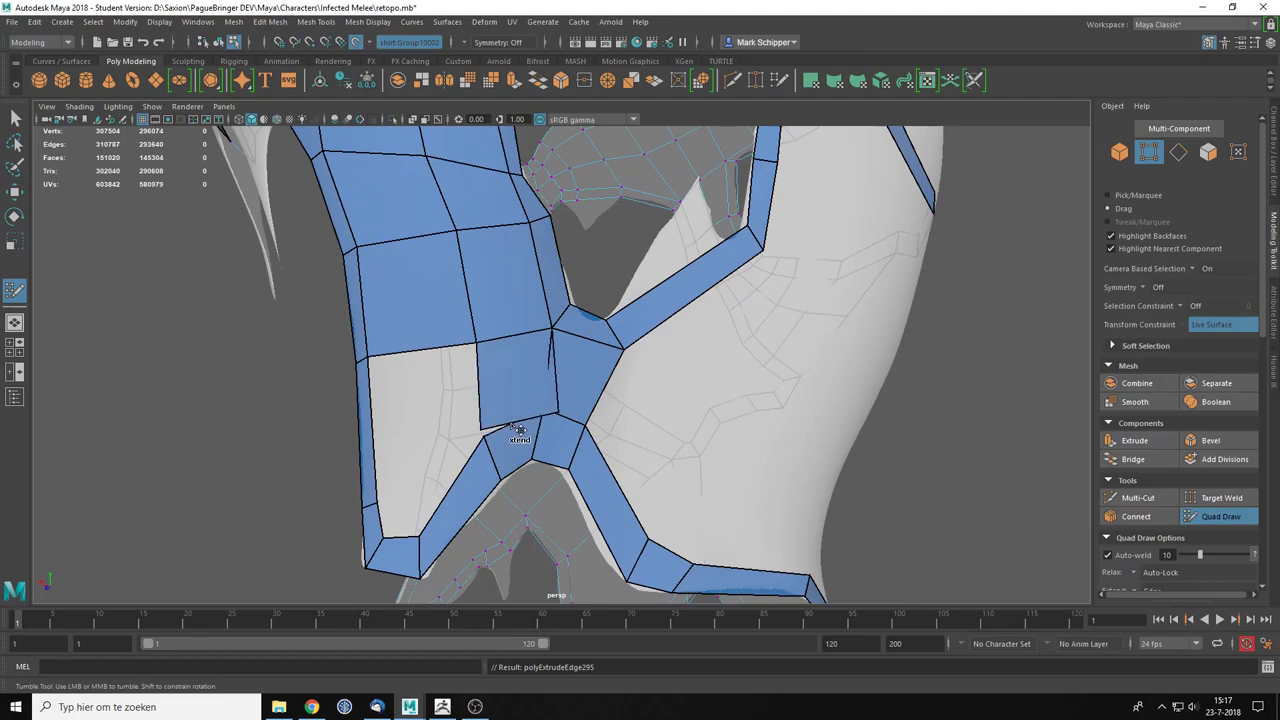
drag(512, 425, 518, 421)
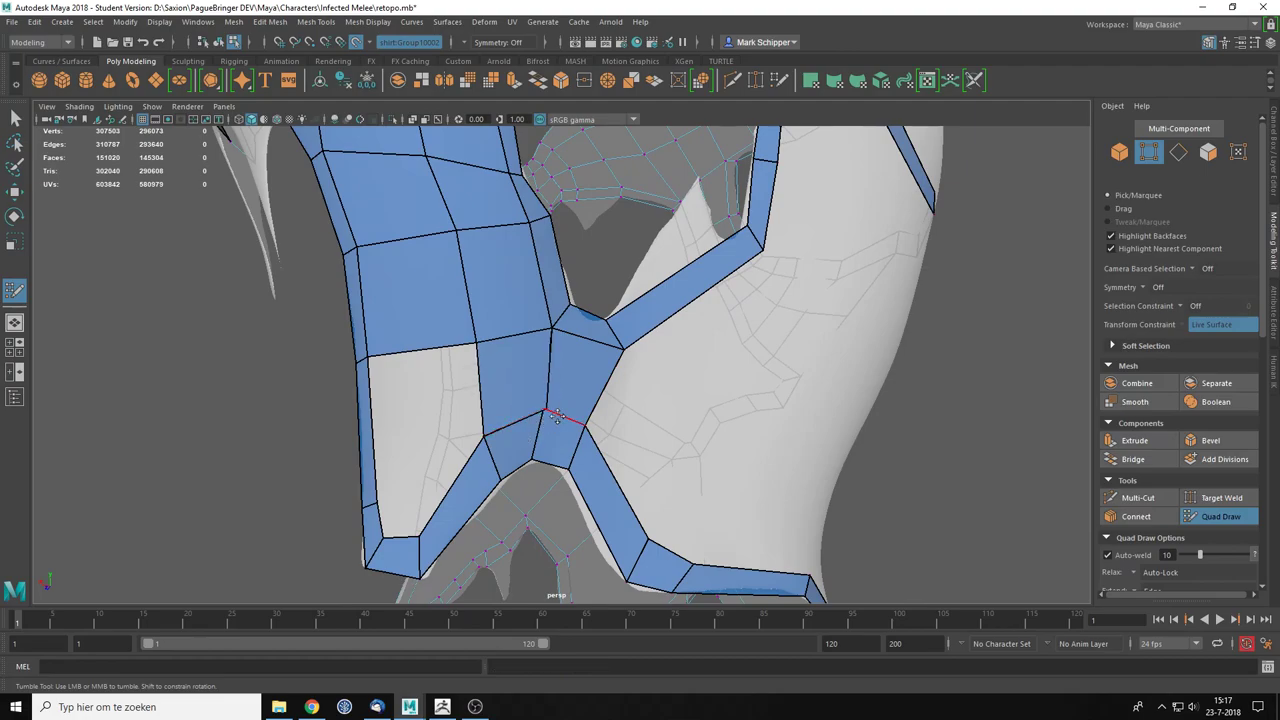
key(3)
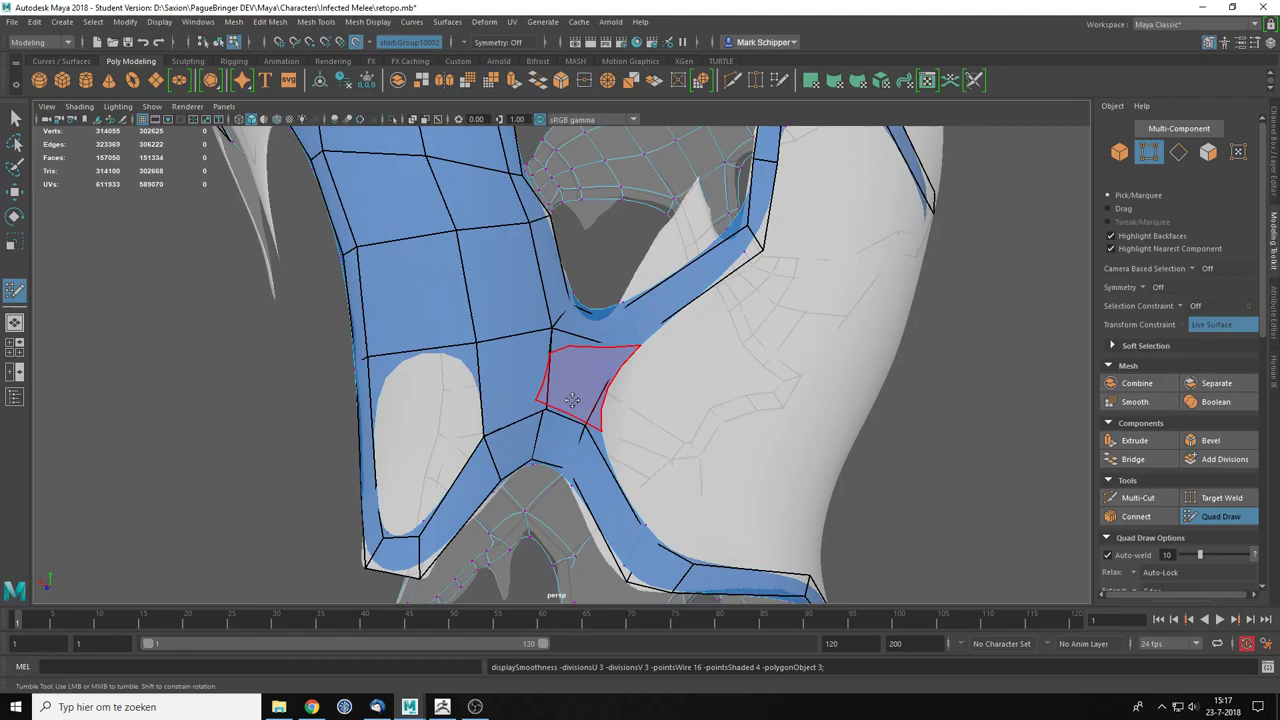
key(1)
Step: Shift the border corner above the hem notch and replace the unwelded quad beside it with a new quad joined to the border
shift+drag(551, 411, 558, 392)
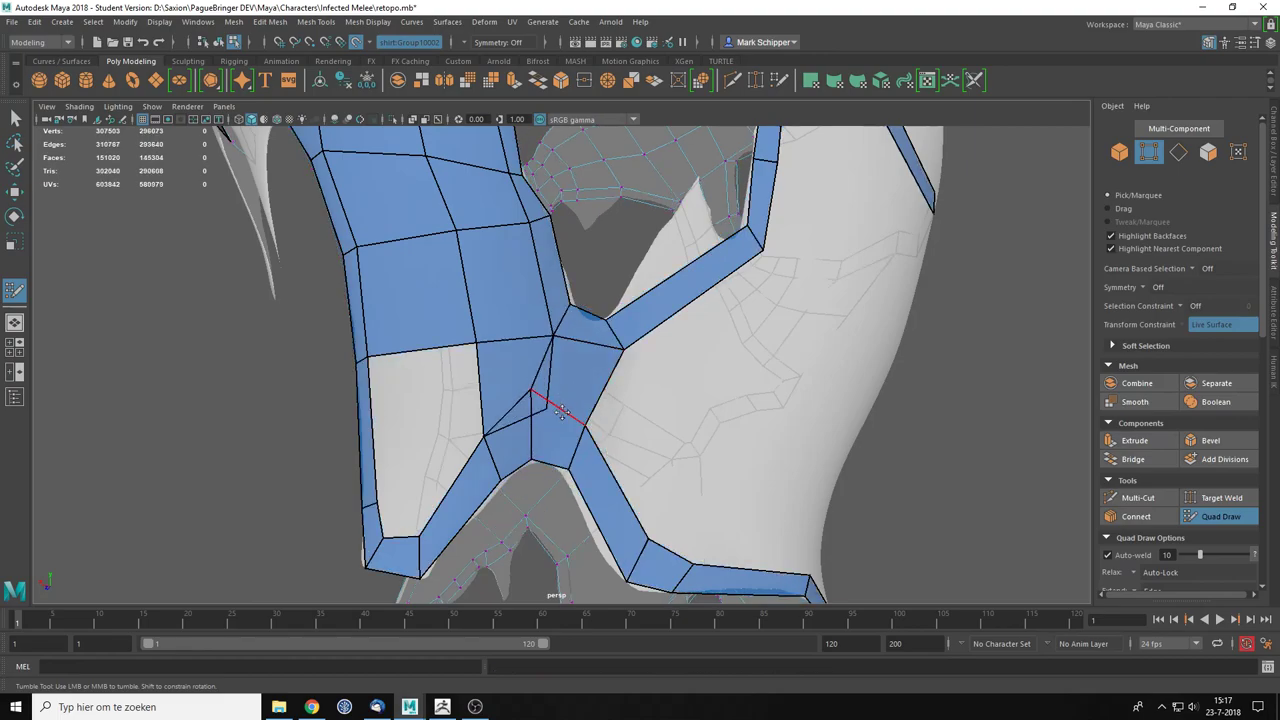
ctrl+shift+click(530, 362)
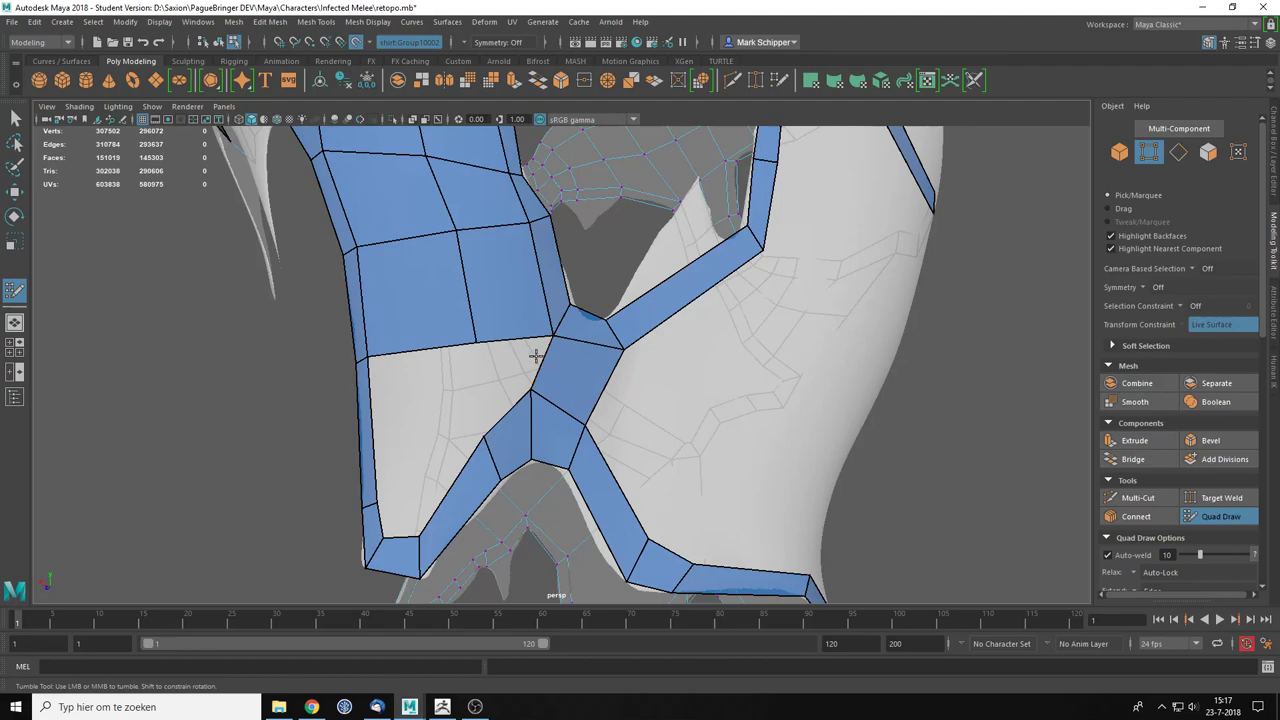
drag(519, 343, 511, 408)
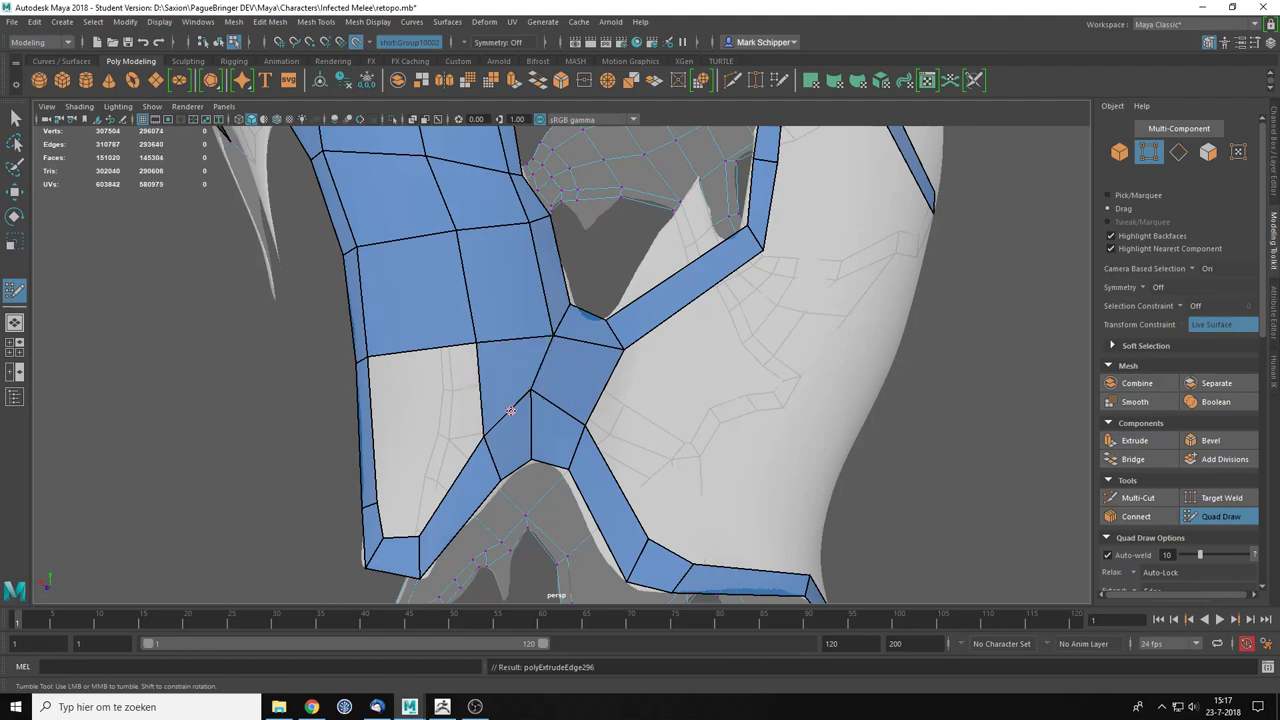
Step: Fill the remaining opening at the strip's lower end with quads down to the hem border
alt+drag(591, 362, 584, 377)
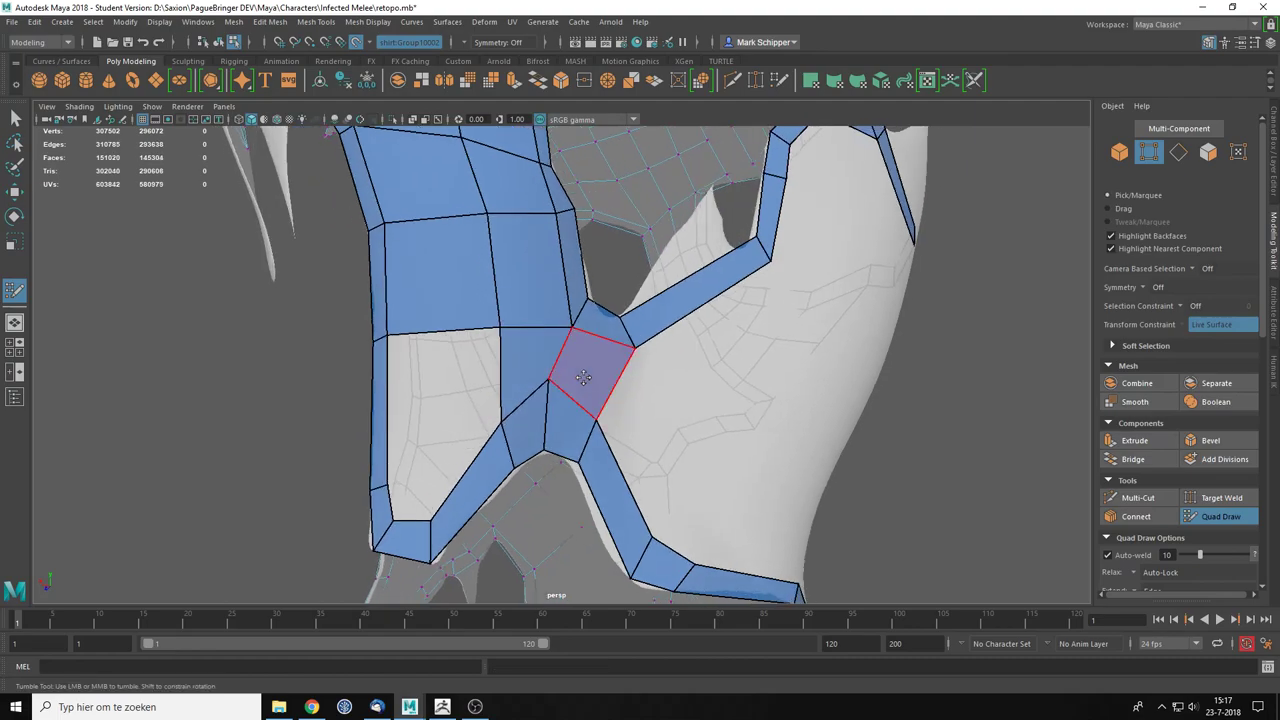
drag(512, 403, 388, 416)
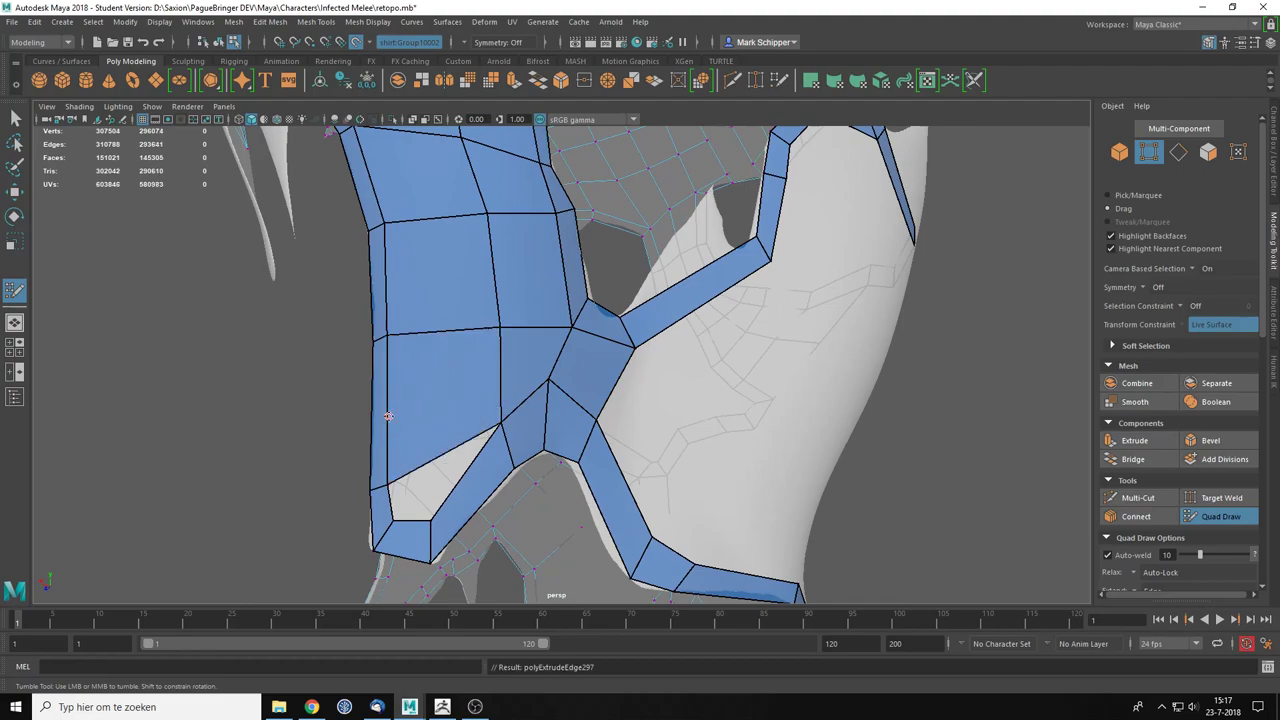
drag(437, 500, 390, 503)
scroll(465, 468, down, 4)
alt+drag(510, 435, 530, 400)
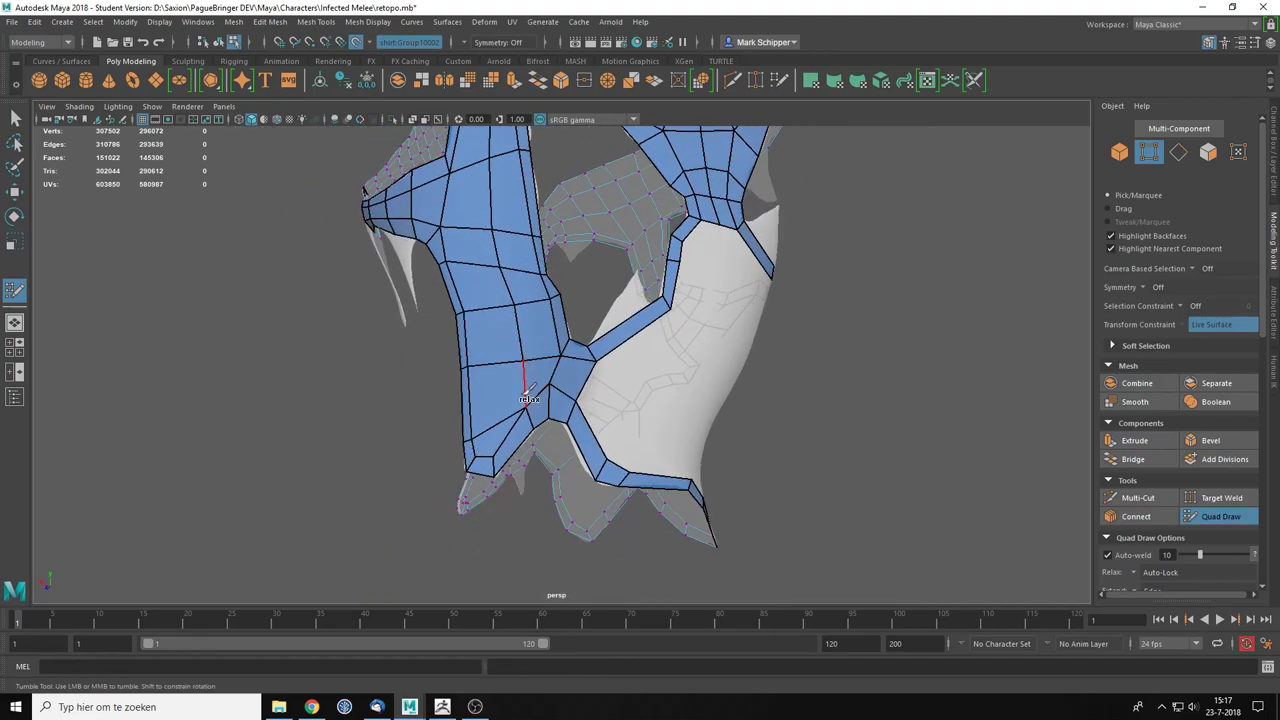
Step: Extend two quads from the side patch into the large open torso panel beneath the upper border
alt+middle_drag(523, 332, 537, 429)
scroll(518, 335, down, 3)
mouse_move(560, 371)
alt+mouse_down()
mouse_move(763, 394)
mouse_move(604, 387)
mouse_move(660, 405)
mouse_move(374, 386)
mouse_move(485, 382)
mouse_move(554, 348)
alt+mouse_up()
alt+drag(536, 300, 738, 381)
alt+right_drag(638, 388, 706, 397)
mouse_move(728, 385)
alt+mouse_down()
mouse_move(684, 374)
mouse_move(652, 405)
alt+mouse_up()
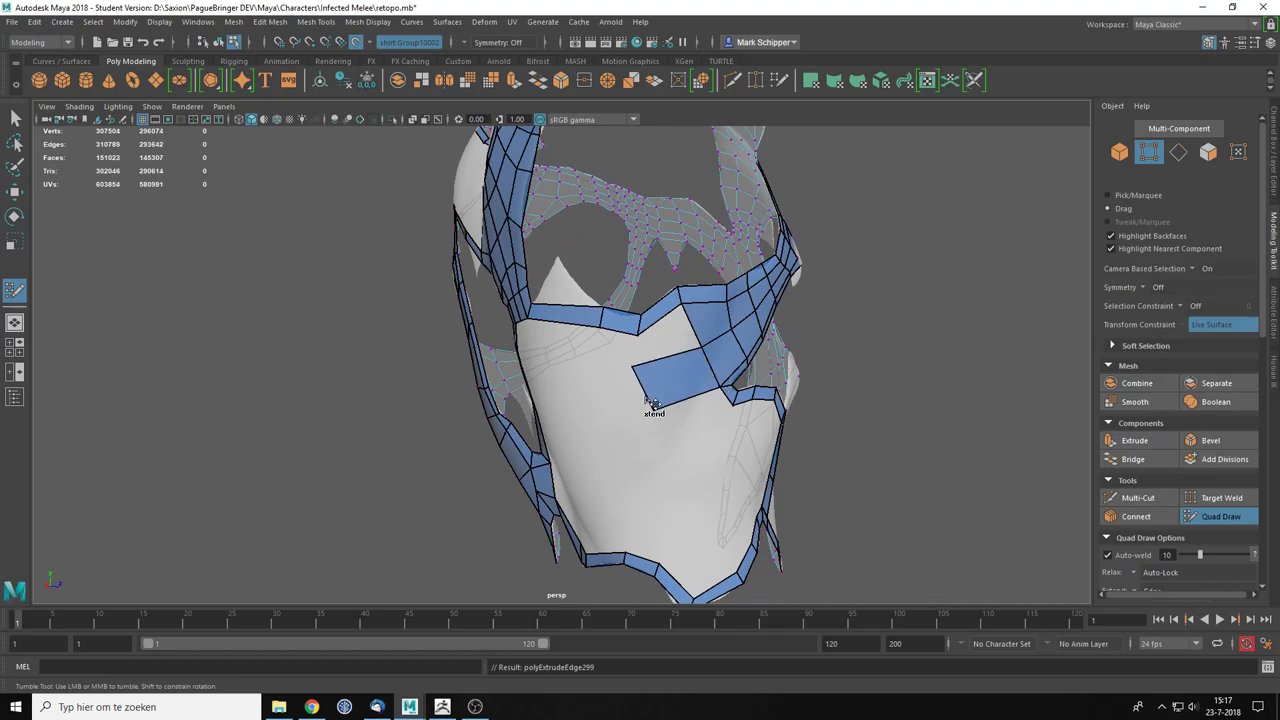
scroll(670, 411, up, 4)
mouse_move(691, 449)
alt+mouse_down()
mouse_move(771, 396)
mouse_move(731, 391)
mouse_move(694, 419)
mouse_move(753, 384)
alt+mouse_up()
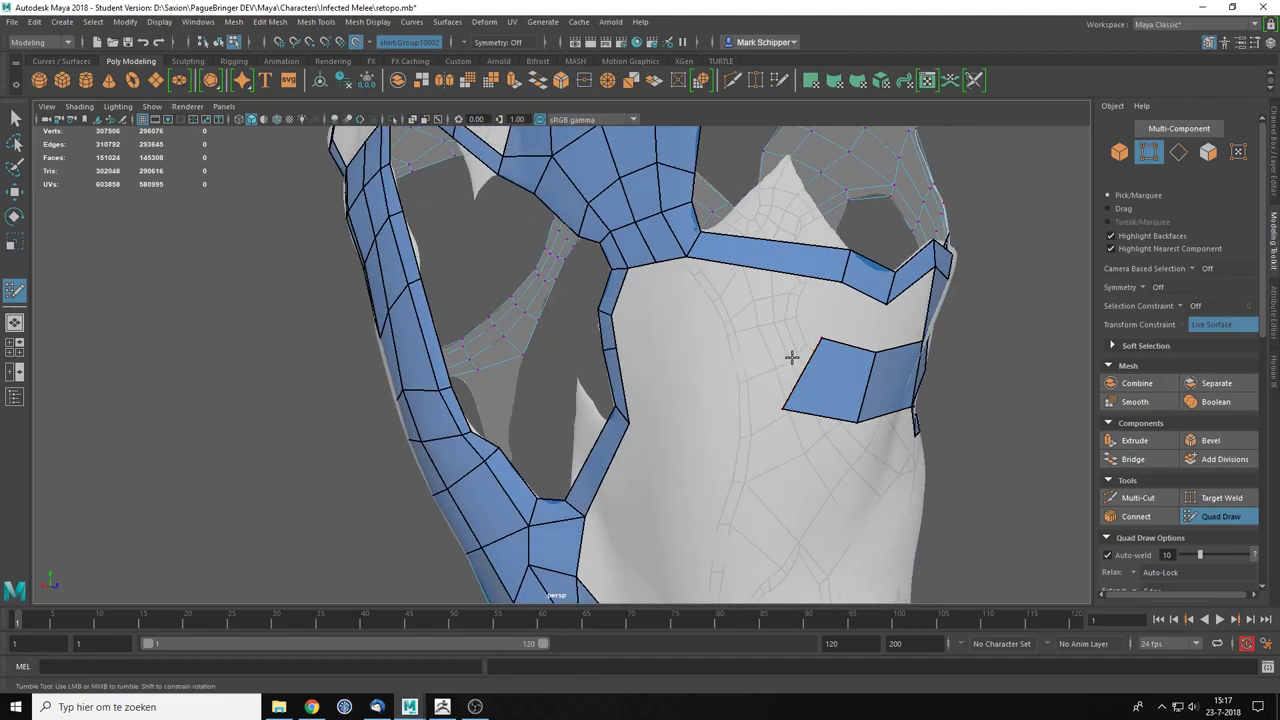
Step: Insert another lengthwise edge loop through the patch narrowing toward the torso panel and relax the surrounding quads
alt+middle_drag(791, 357, 693, 444)
alt+drag(693, 440, 722, 437)
alt+middle_drag(709, 423, 726, 479)
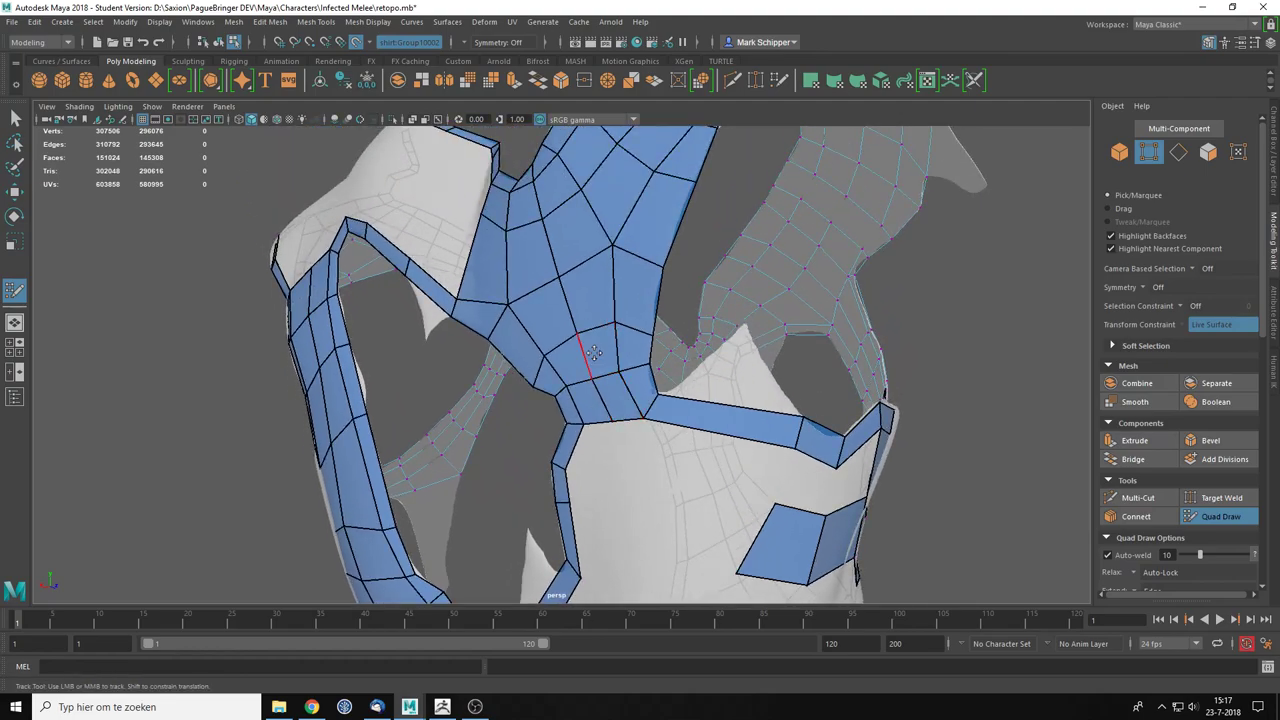
ctrl+click(597, 322)
mouse_move(612, 400)
shift+mouse_down()
mouse_move(600, 330)
mouse_move(630, 280)
mouse_move(591, 229)
mouse_move(602, 262)
mouse_move(561, 257)
mouse_move(536, 196)
mouse_move(580, 290)
mouse_move(628, 335)
mouse_move(541, 323)
shift+mouse_up()
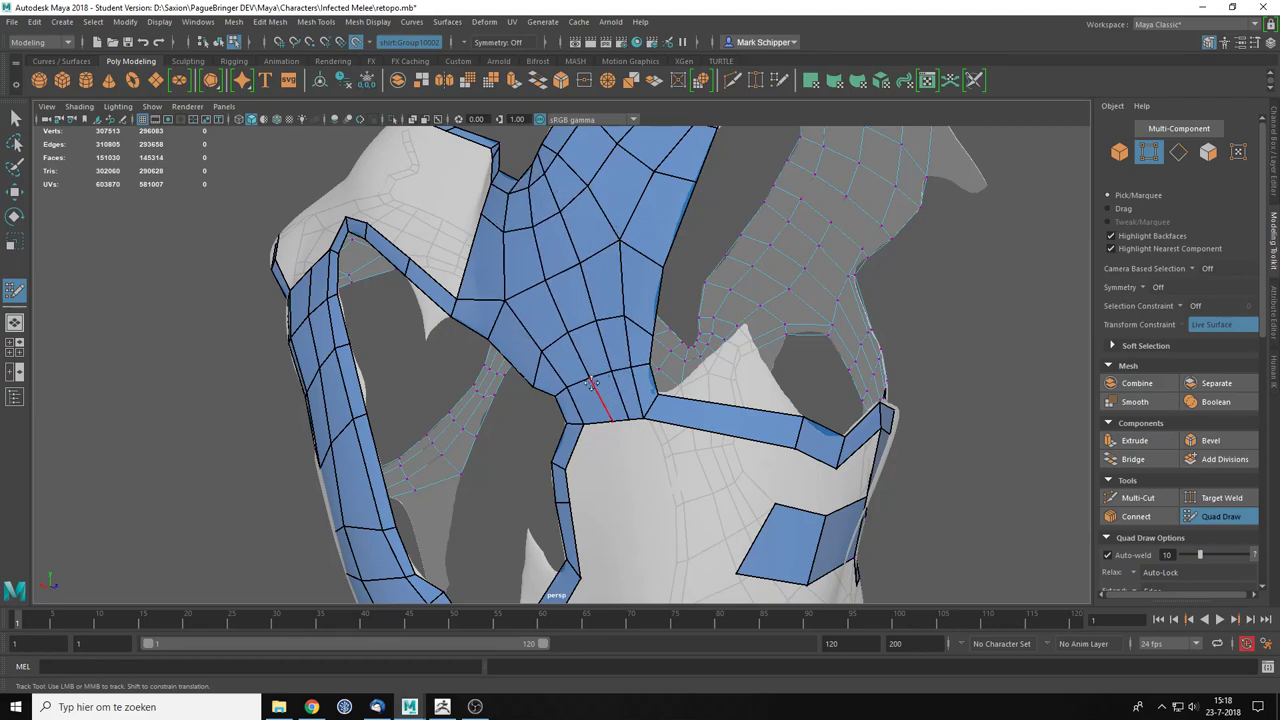
Step: Fill the panel's upper area between the narrow patch and the side quads, then add and relax an edge loop near the narrow patch
alt+drag(598, 388, 694, 414)
mouse_move(737, 471)
mouse_down()
mouse_move(587, 355)
mouse_move(720, 394)
mouse_move(727, 325)
mouse_move(716, 320)
mouse_move(663, 403)
mouse_move(571, 371)
mouse_move(569, 337)
mouse_move(679, 381)
mouse_move(771, 347)
mouse_move(779, 403)
mouse_move(831, 357)
mouse_move(783, 392)
mouse_up()
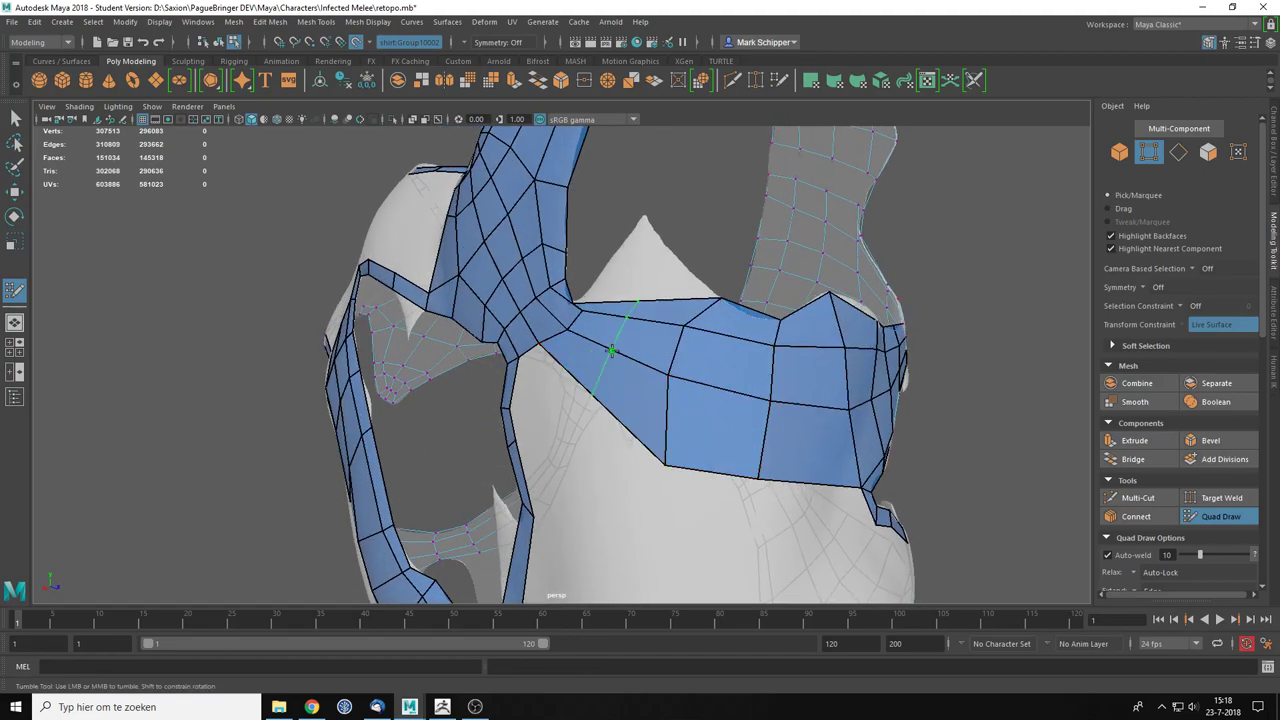
ctrl+click(615, 354)
mouse_move(604, 345)
shift+mouse_down()
mouse_move(612, 334)
mouse_move(596, 320)
shift+mouse_up()
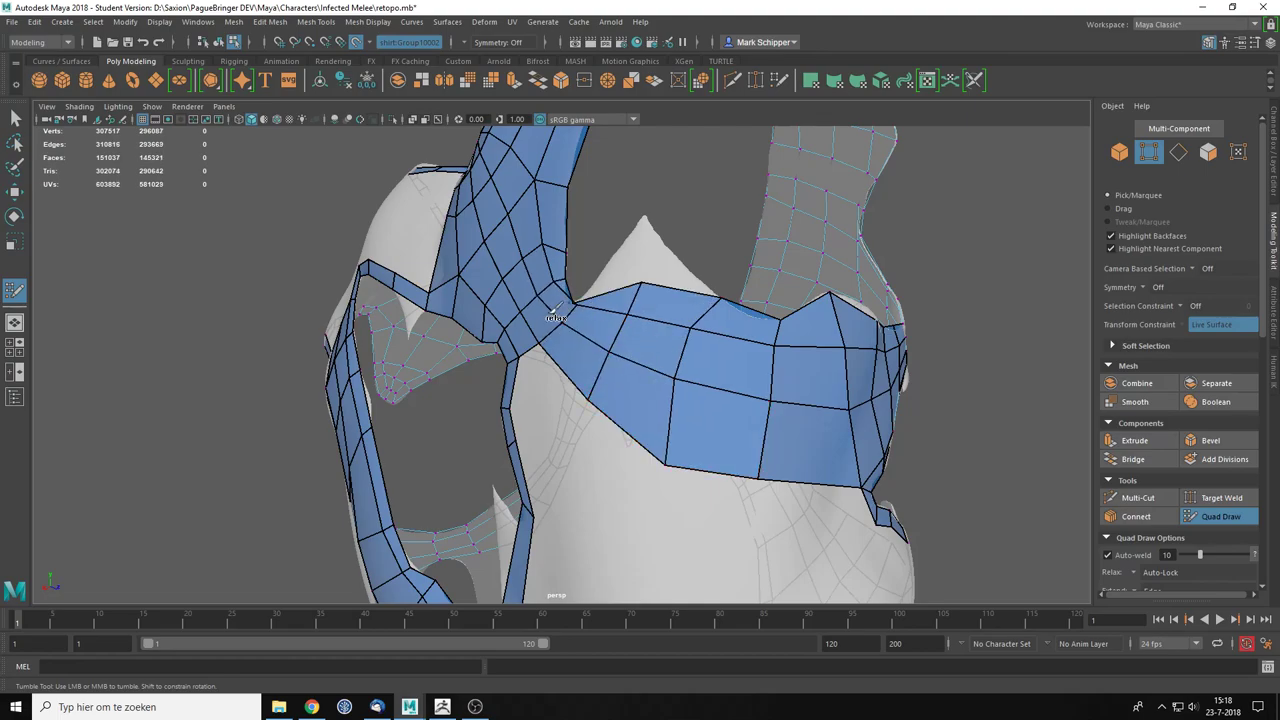
Step: Leave Quad Draw and isolate the retopology mesh in vertex selection mode, close up on the corner where the patches meet
scroll(600, 318, up, 5)
key(q)
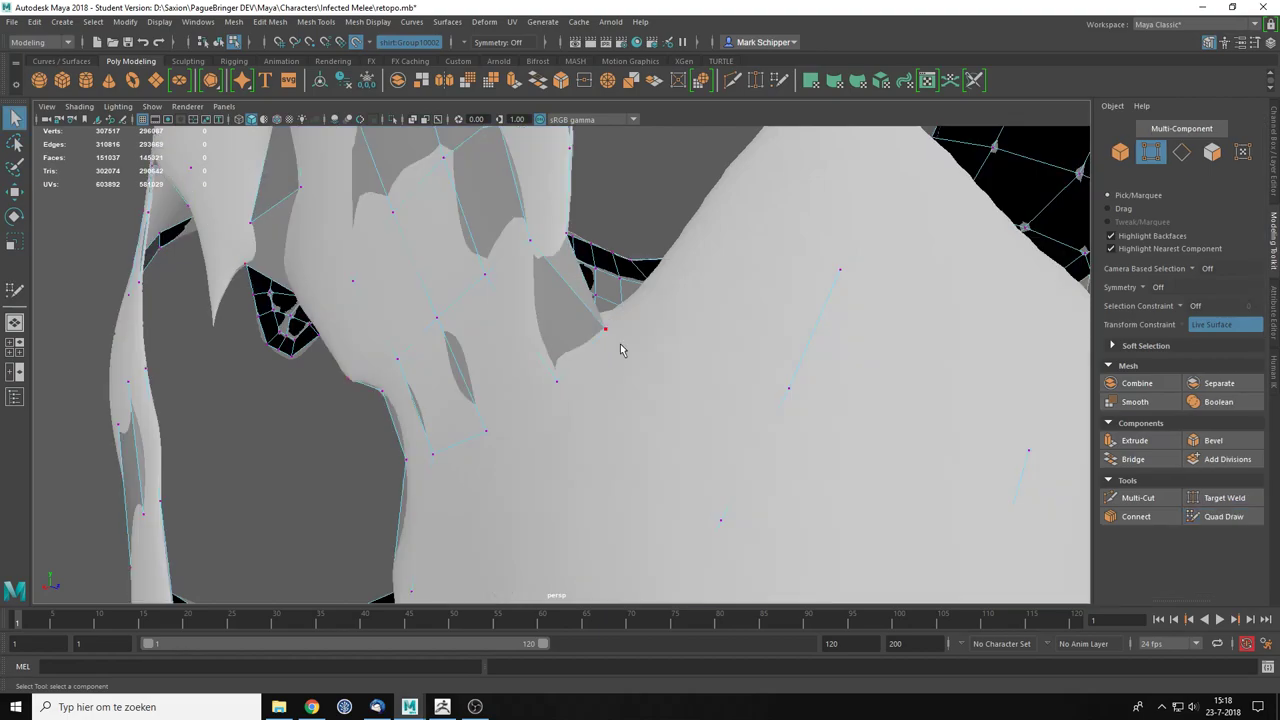
key(F8)
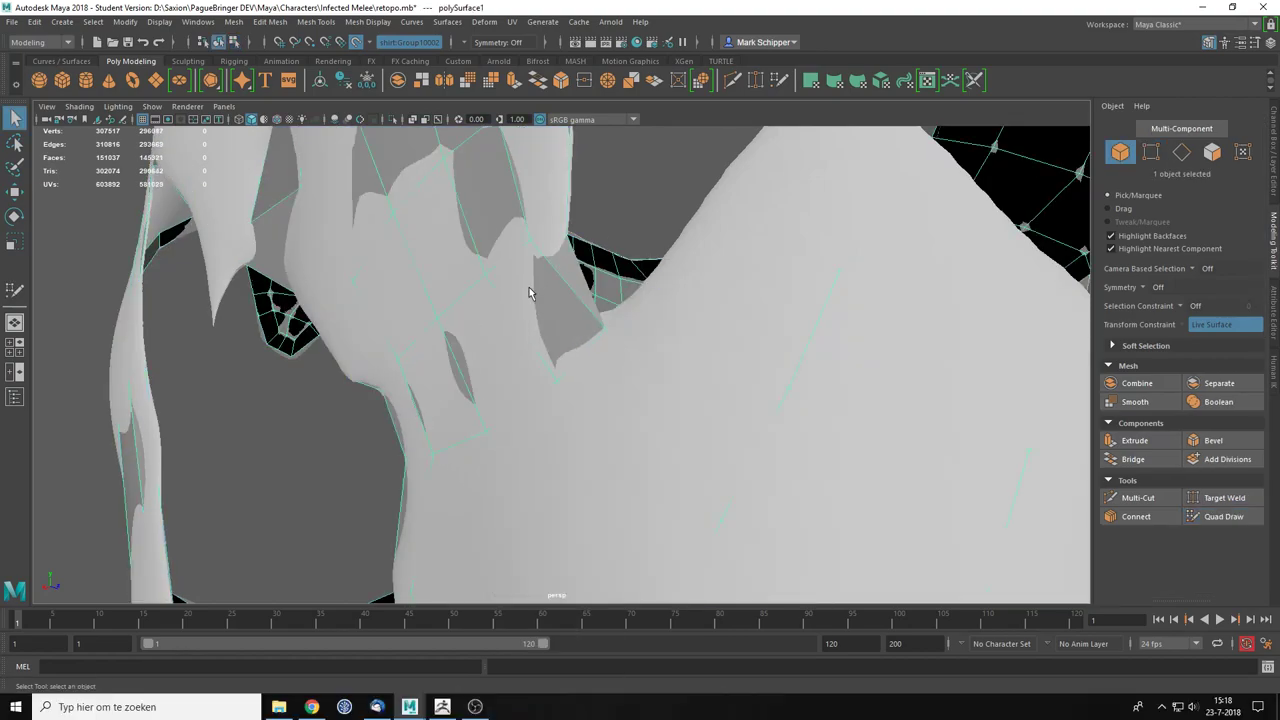
key(ctrl+1)
key(F8)
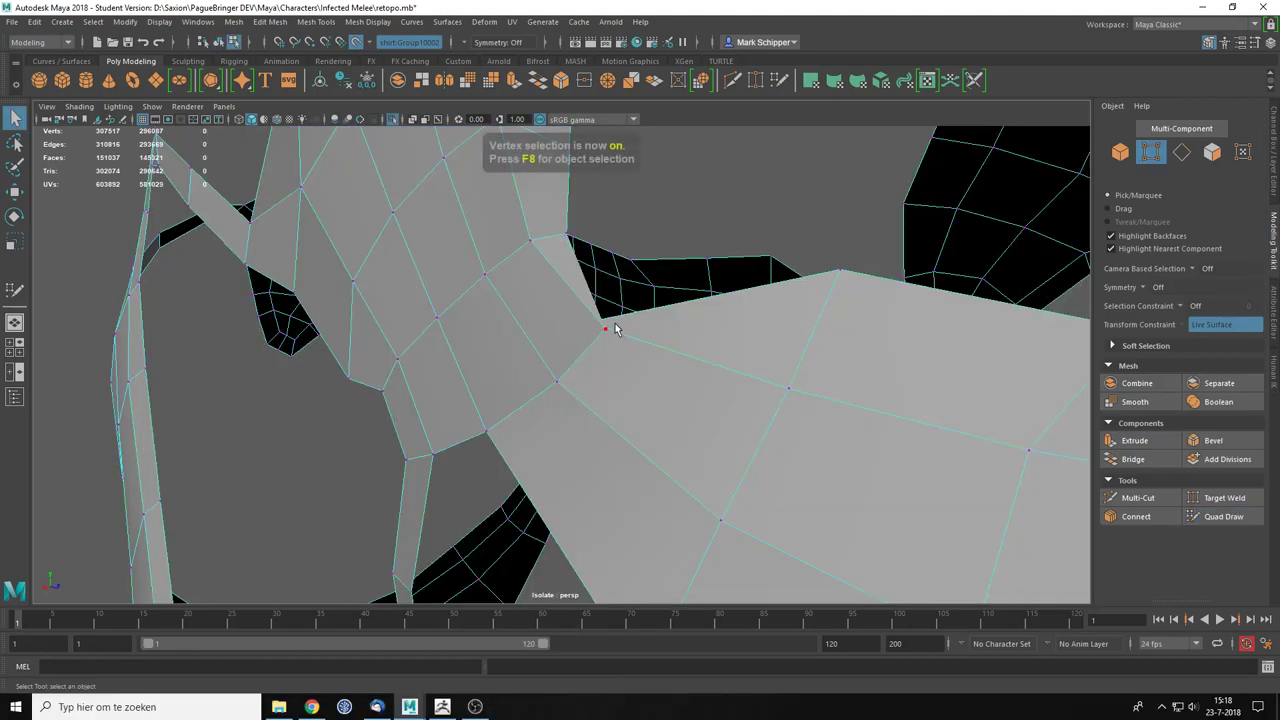
Step: Move the two nearly overlapping corner vertices apart where the patches meet and return to object selection
key(4)
key(5)
click(595, 323)
key(5)
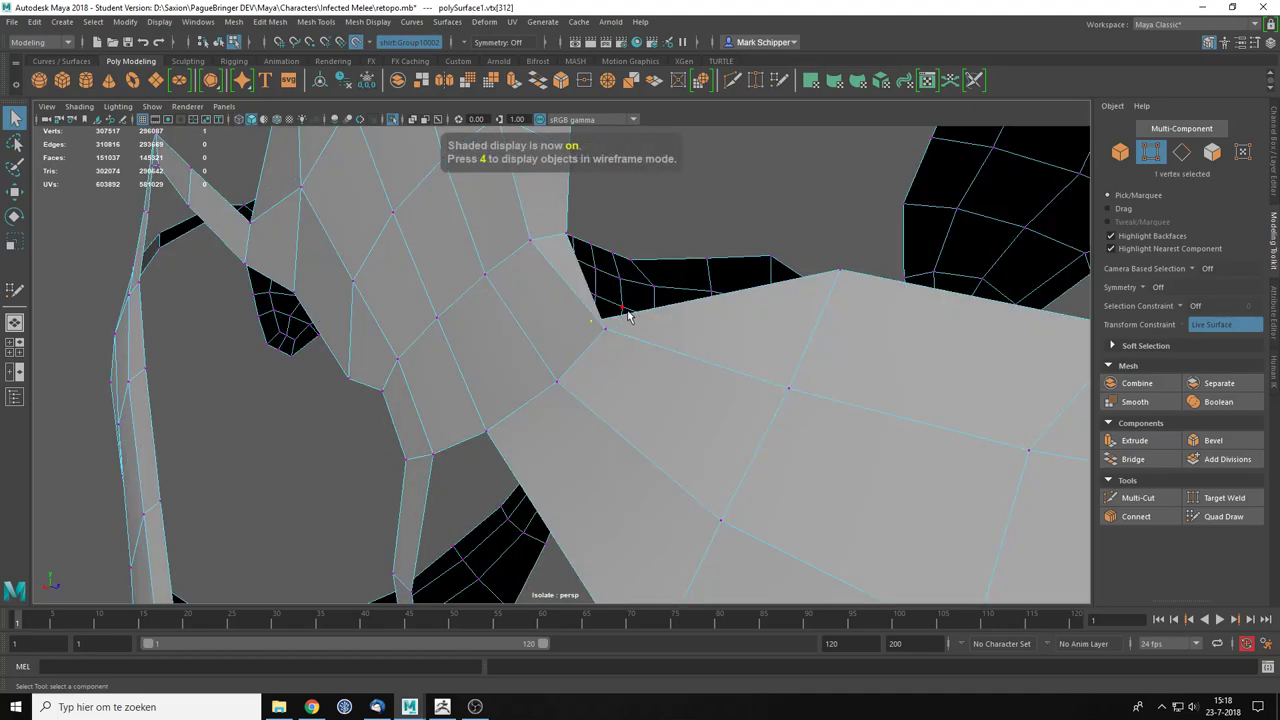
key(w)
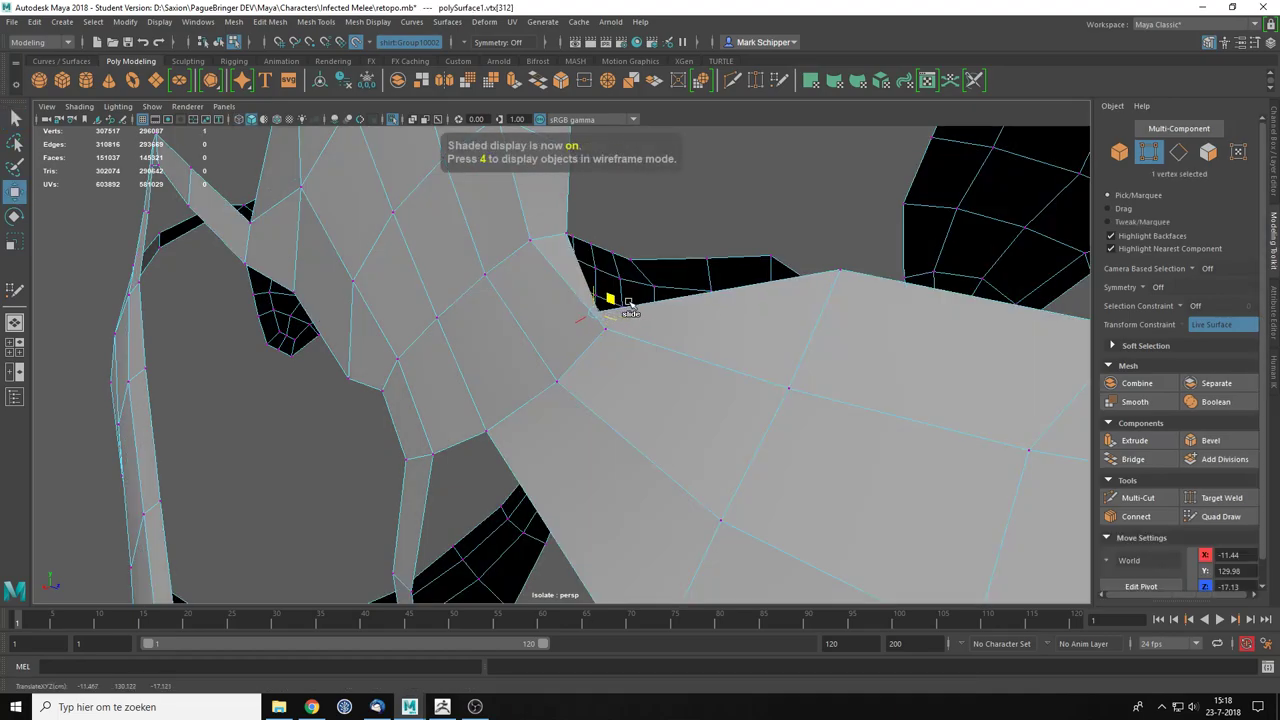
click(608, 333)
drag(621, 312, 603, 324)
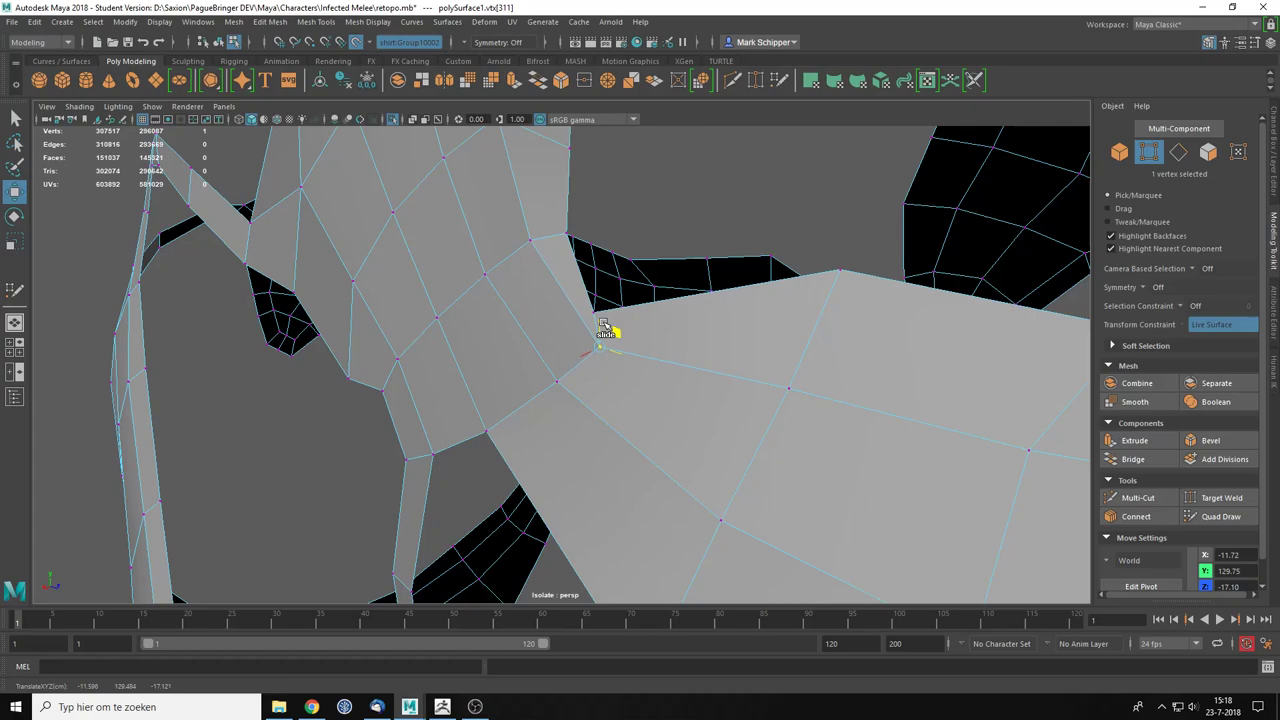
key(q)
right_drag(620, 325, 716, 302)
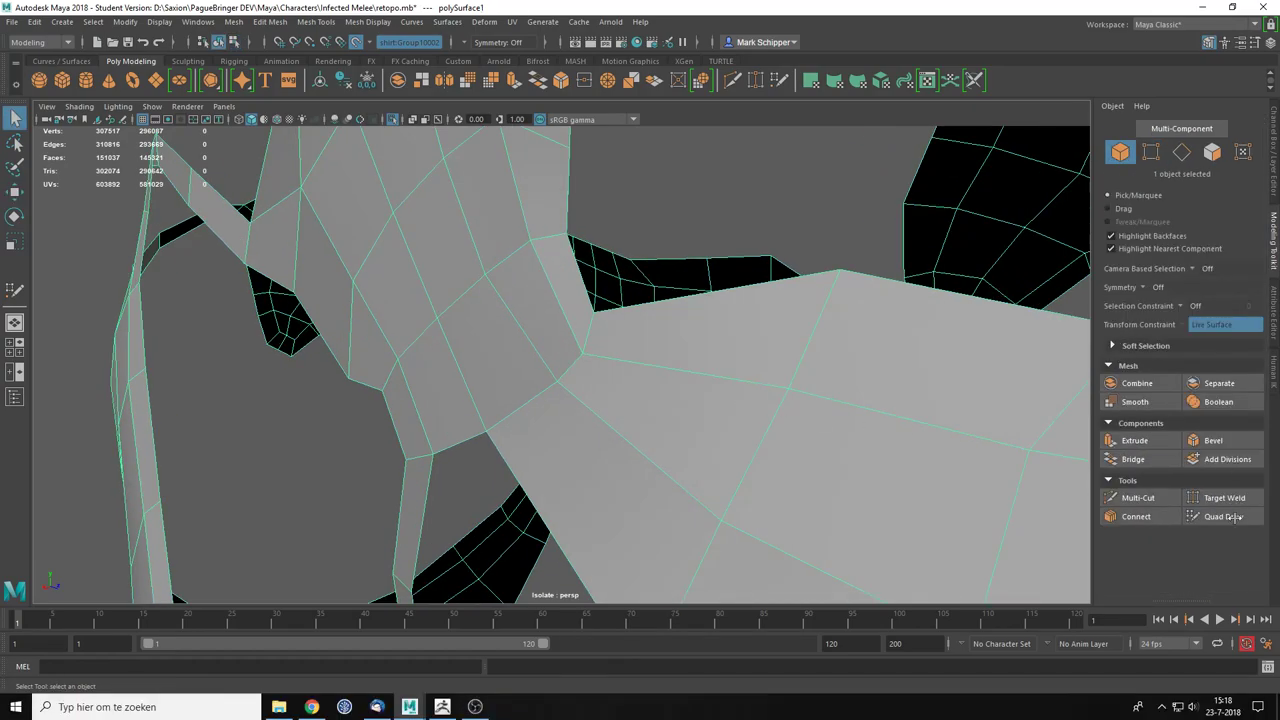
Step: End the isolated view of the retopology mesh and reactivate Quad Draw at the open torso panel
click(1235, 517)
scroll(690, 368, down, 10)
mouse_move(700, 380)
alt+mouse_down()
mouse_move(806, 392)
mouse_move(765, 424)
mouse_move(640, 470)
mouse_move(677, 489)
mouse_move(754, 488)
alt+mouse_up()
key(q)
key(ctrl+1)
click(1218, 518)
scroll(638, 487, up, 4)
scroll(604, 366, up, 3)
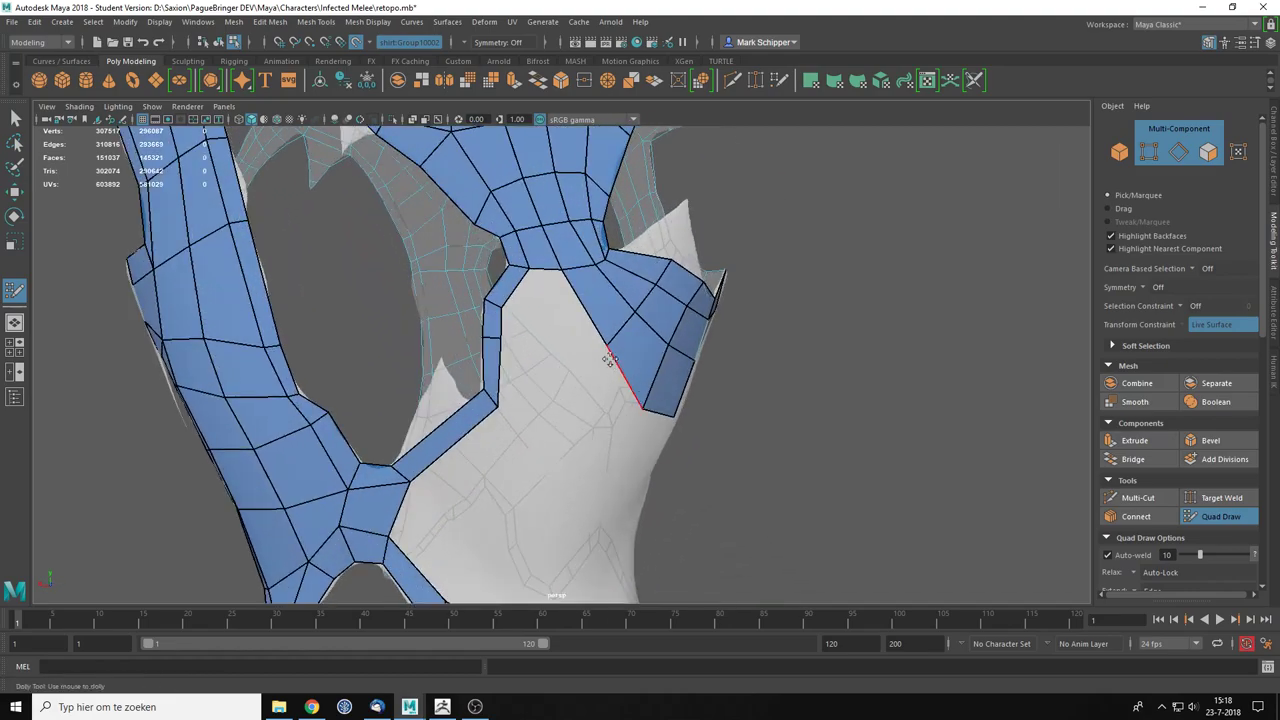
Step: Insert an edge loop through the side patch and extend three quads across the upper torso panel, joining it to the narrow border strip
shift+click(586, 312)
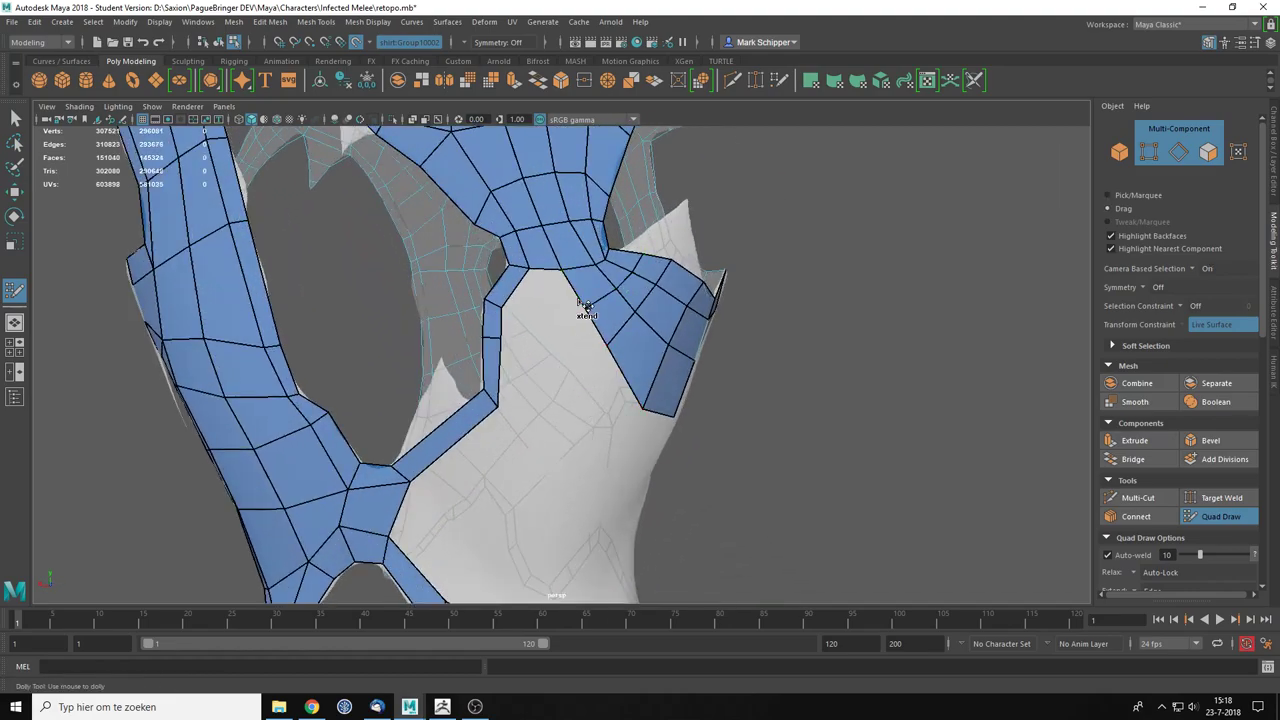
drag(586, 305, 518, 293)
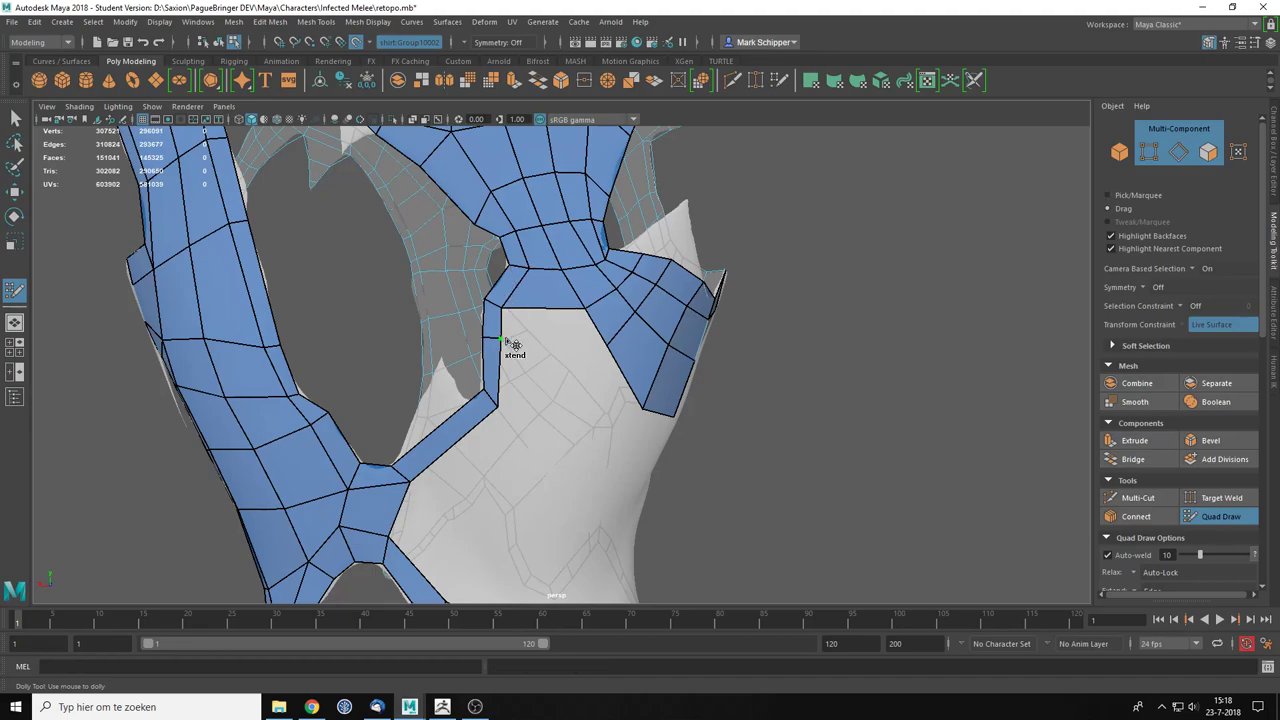
drag(509, 337, 607, 345)
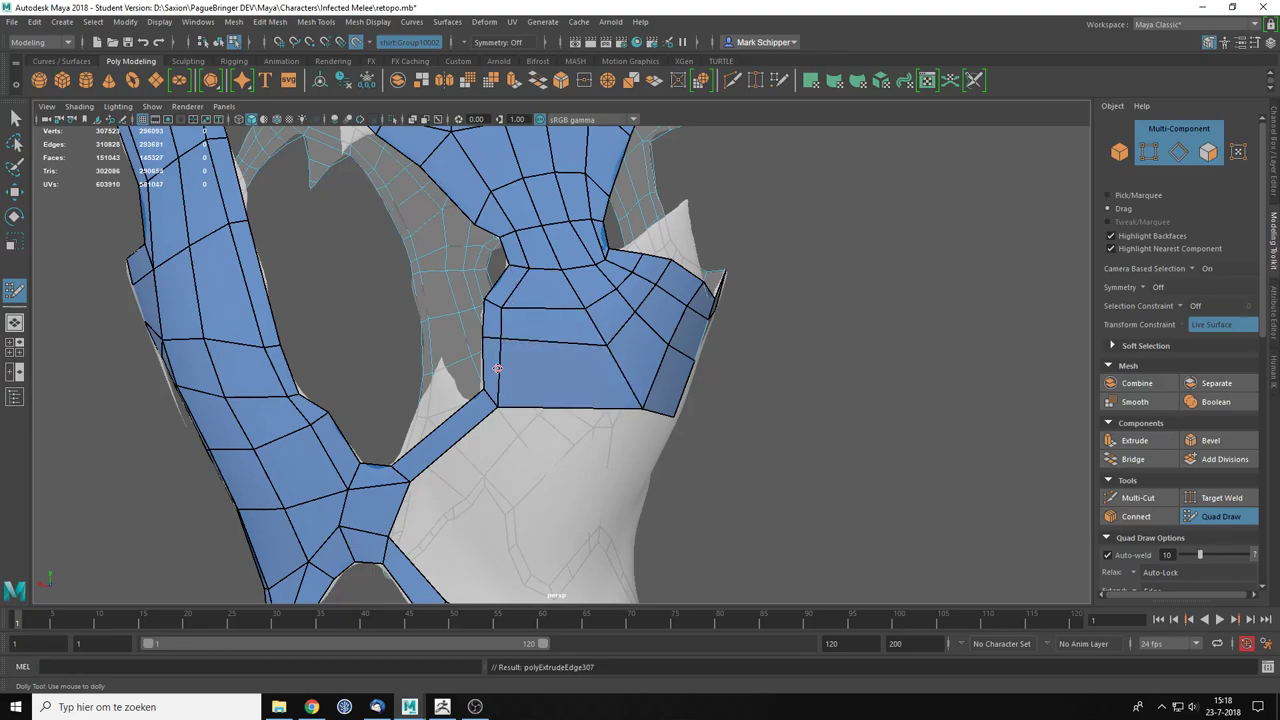
Step: Delete the surplus cross edge in the narrow border strip where the open shoulder panel meets the filled back patch
scroll(503, 374, down, 5)
alt+drag(574, 420, 544, 368)
scroll(600, 408, up, 4)
scroll(548, 360, down, 2)
alt+middle_drag(552, 360, 722, 540)
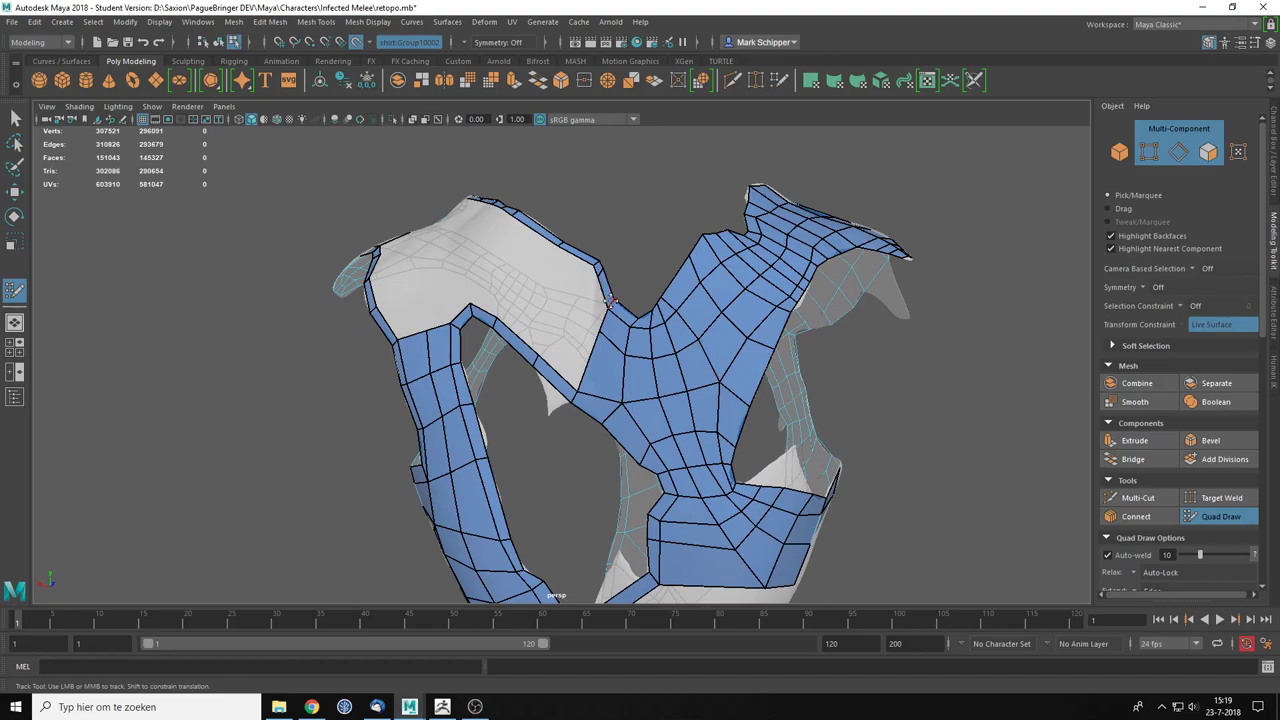
scroll(606, 295, up, 3)
ctrl+shift+click(627, 223)
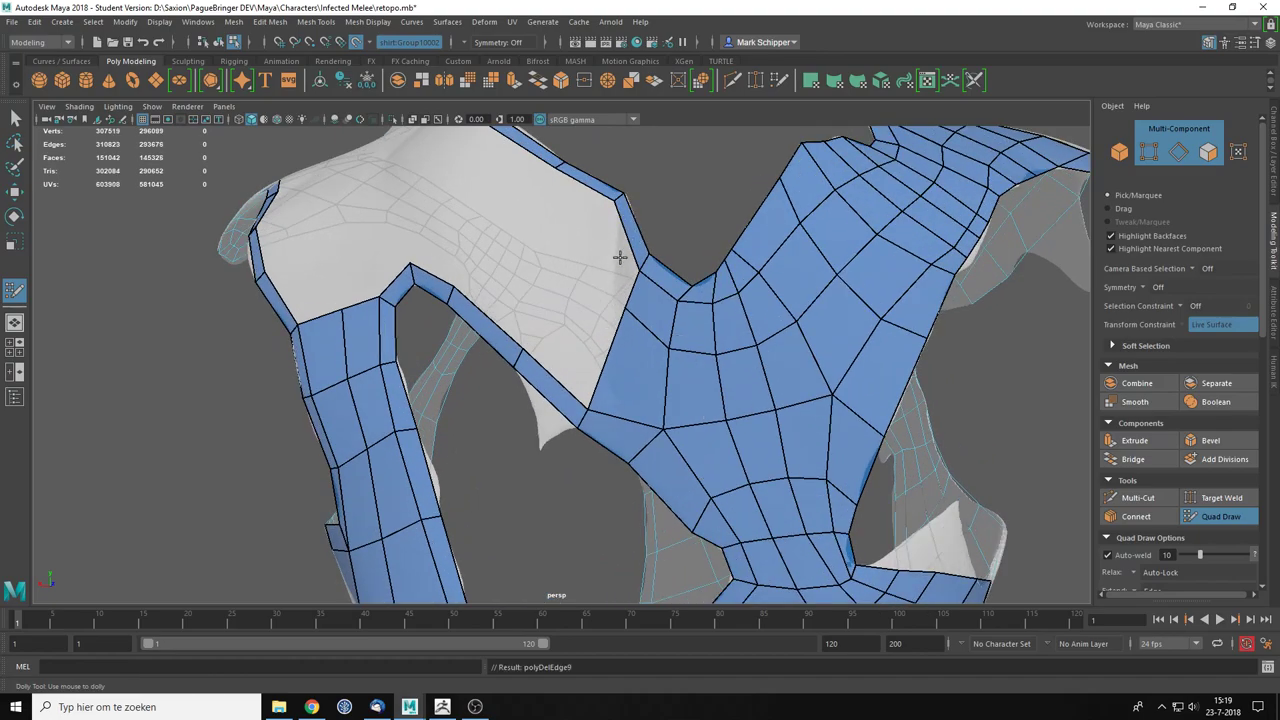
scroll(587, 357, down, 2)
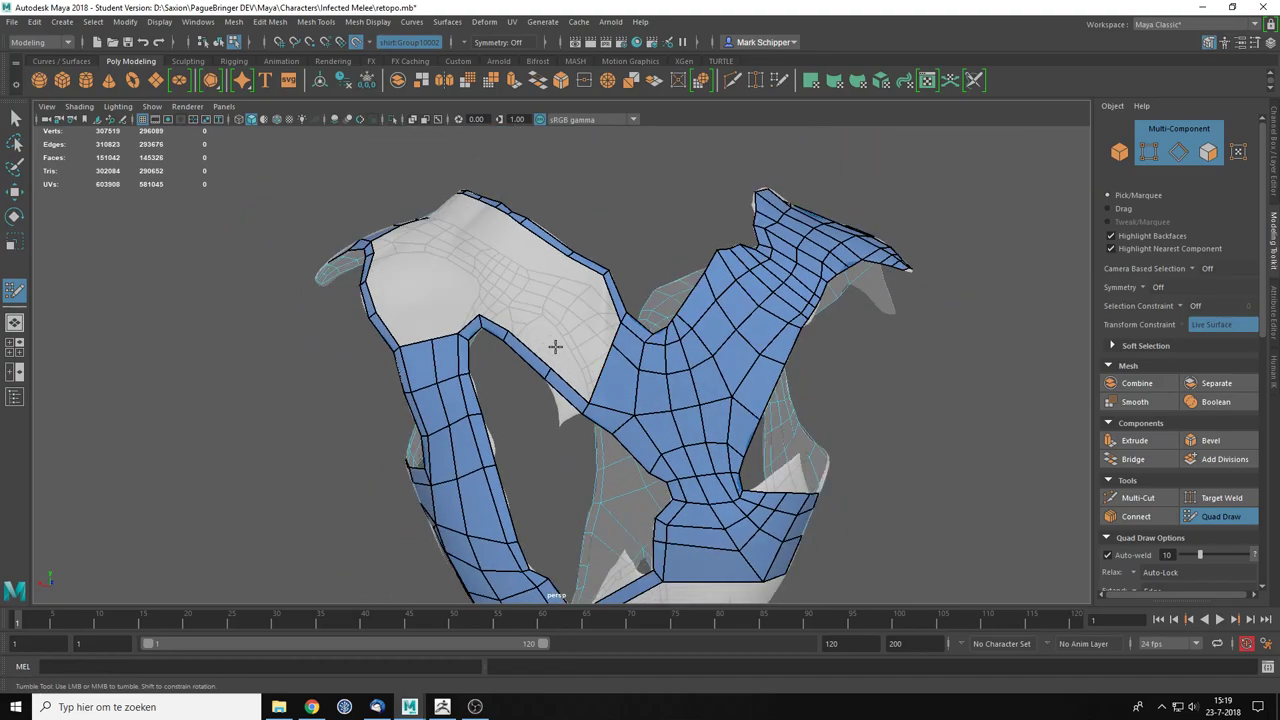
scroll(551, 346, up, 2)
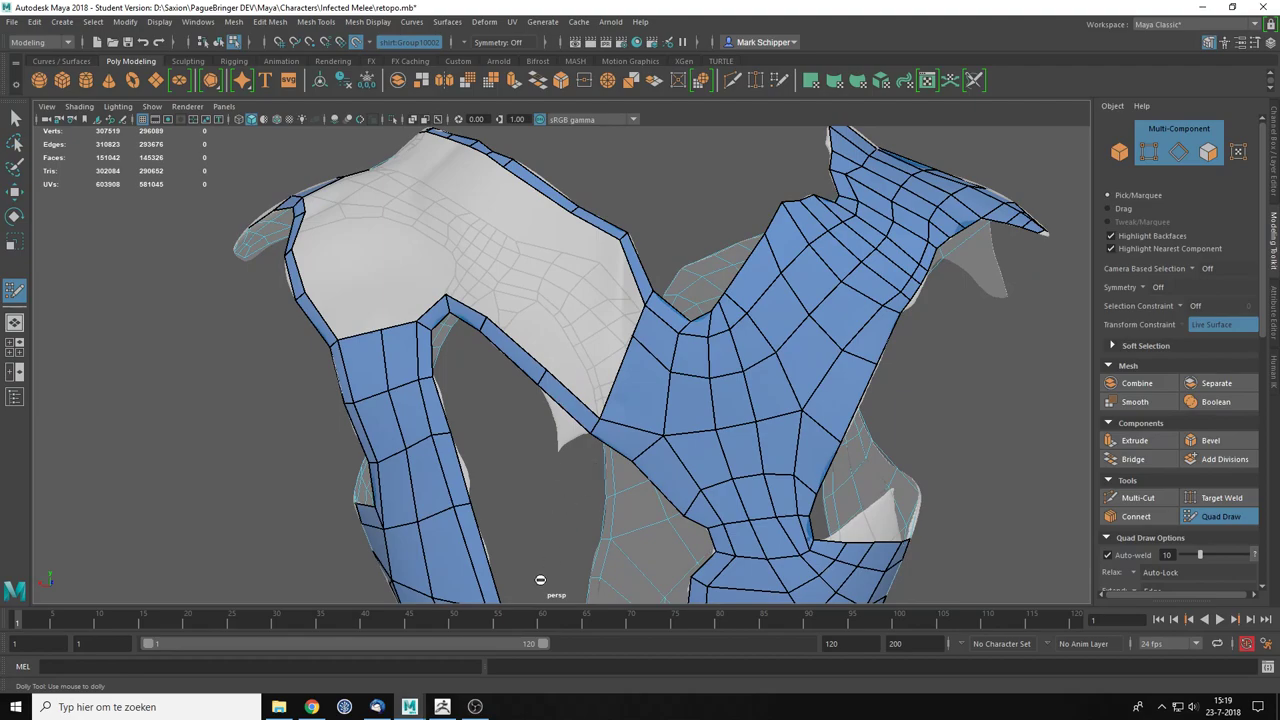